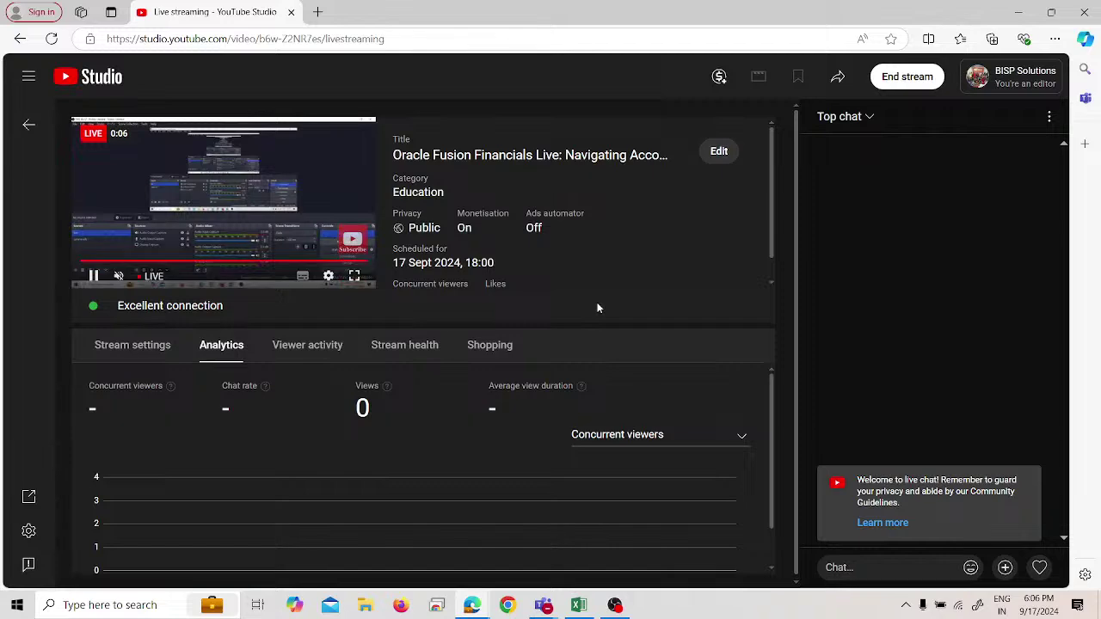
Step: Switch to the Excel worksheet and enter the bold heading "Balance Forward Billing (BFB) Configuration & Process" in cell A99 of Sheet2
click(1018, 12)
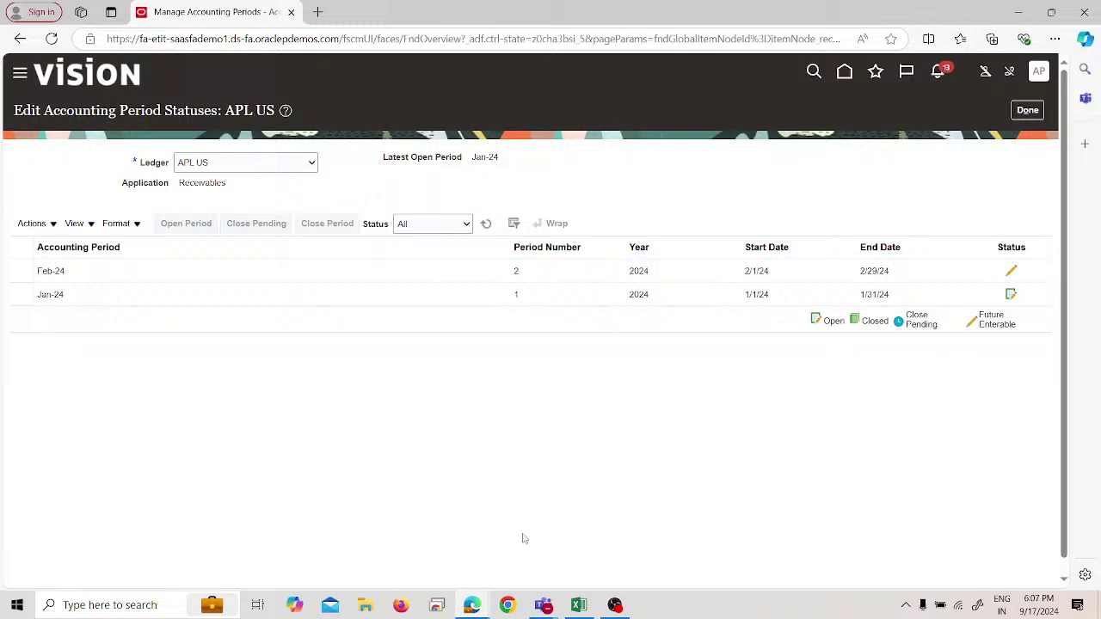
click(578, 604)
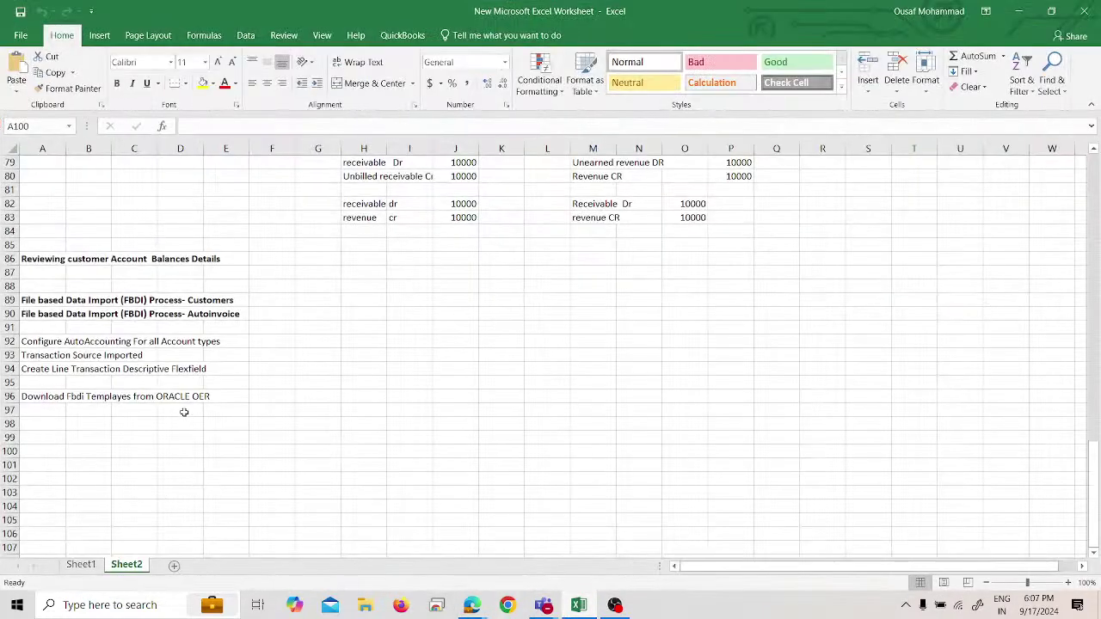
click(32, 437)
text(Bal)
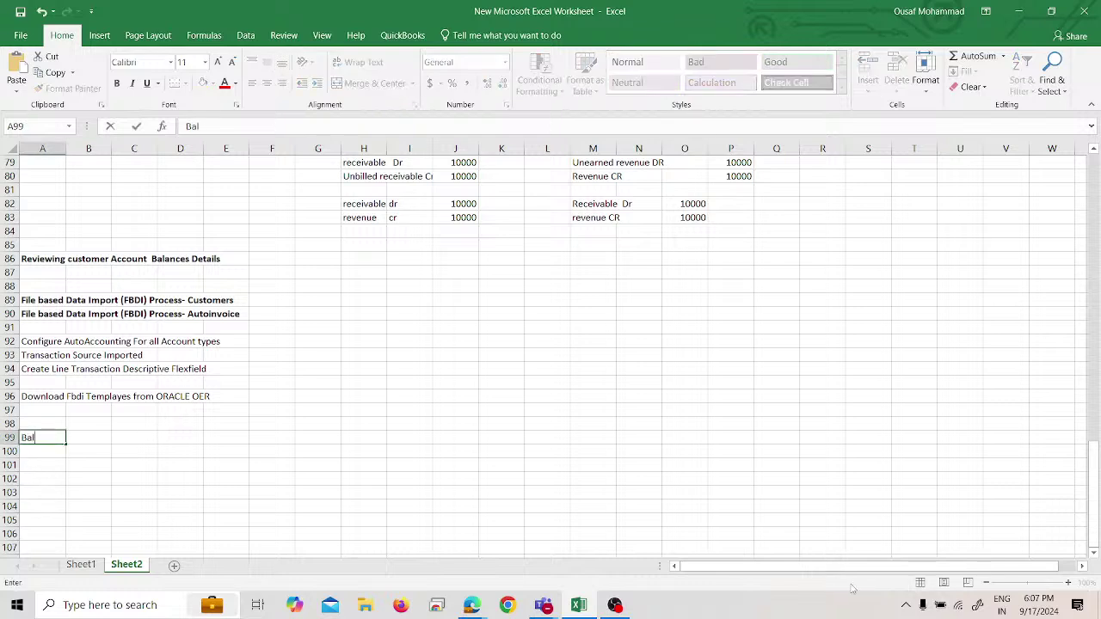
text(ance Forward)
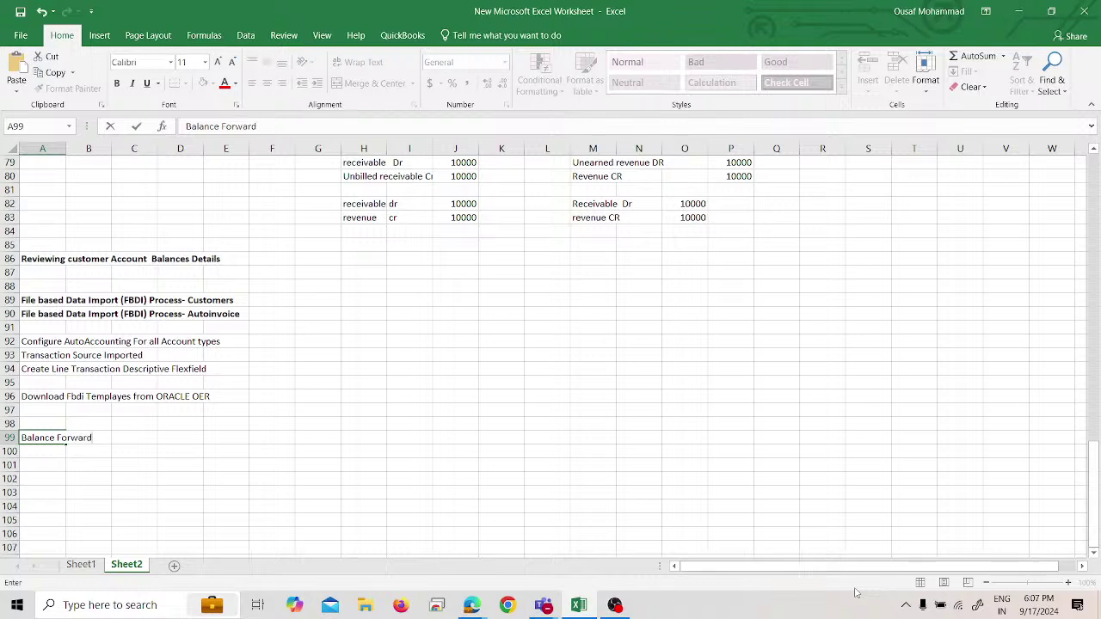
text( Billing (BFB) Configur)
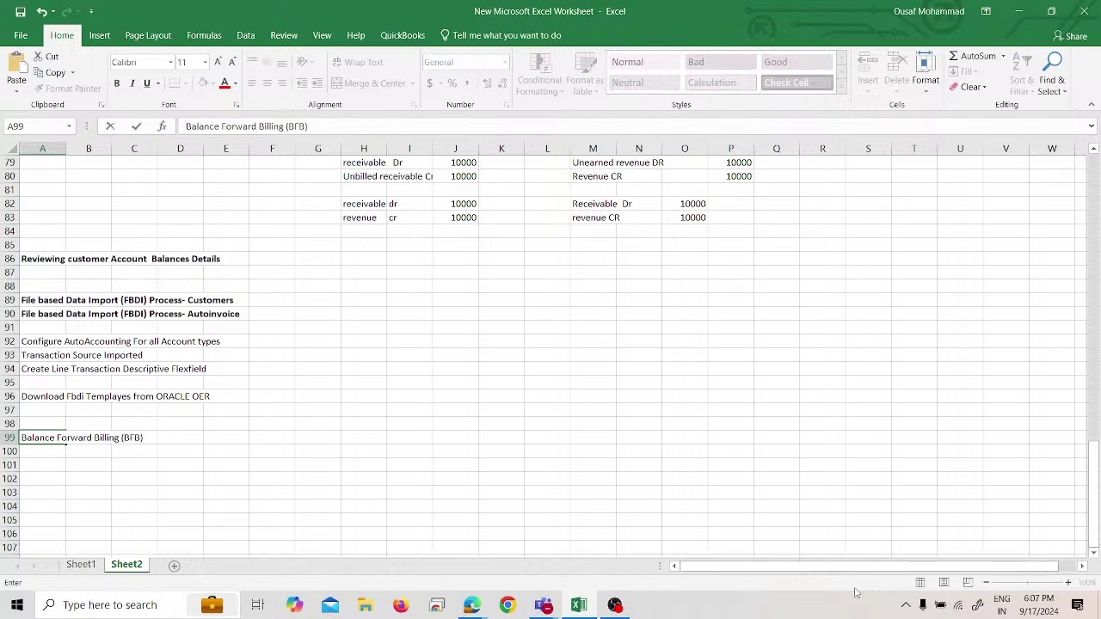
text(ation )
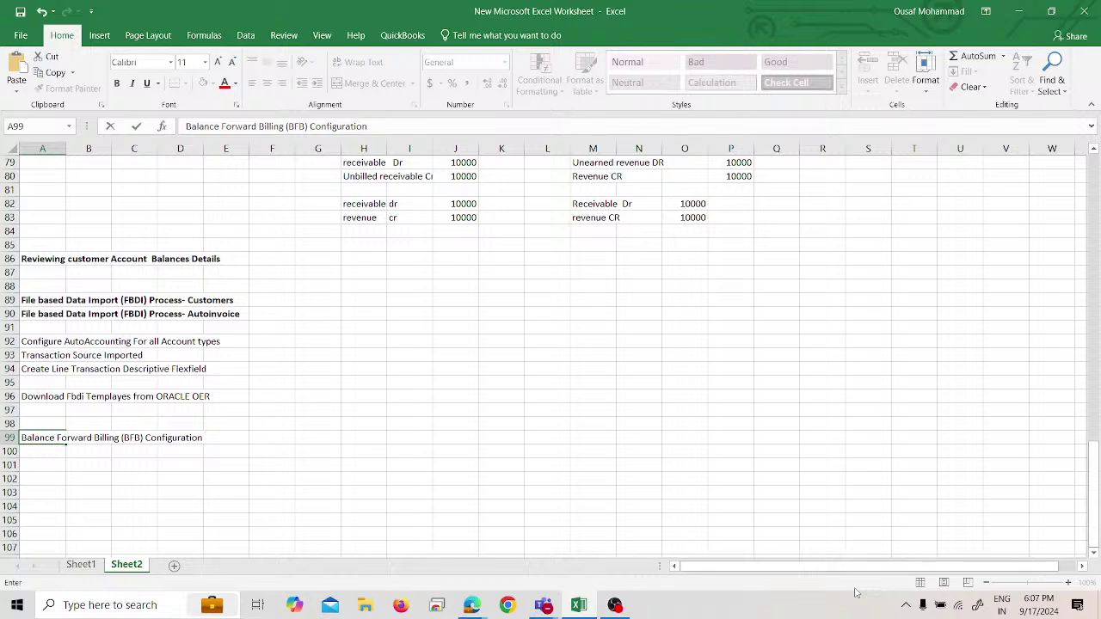
text(& Process)
key(Return)
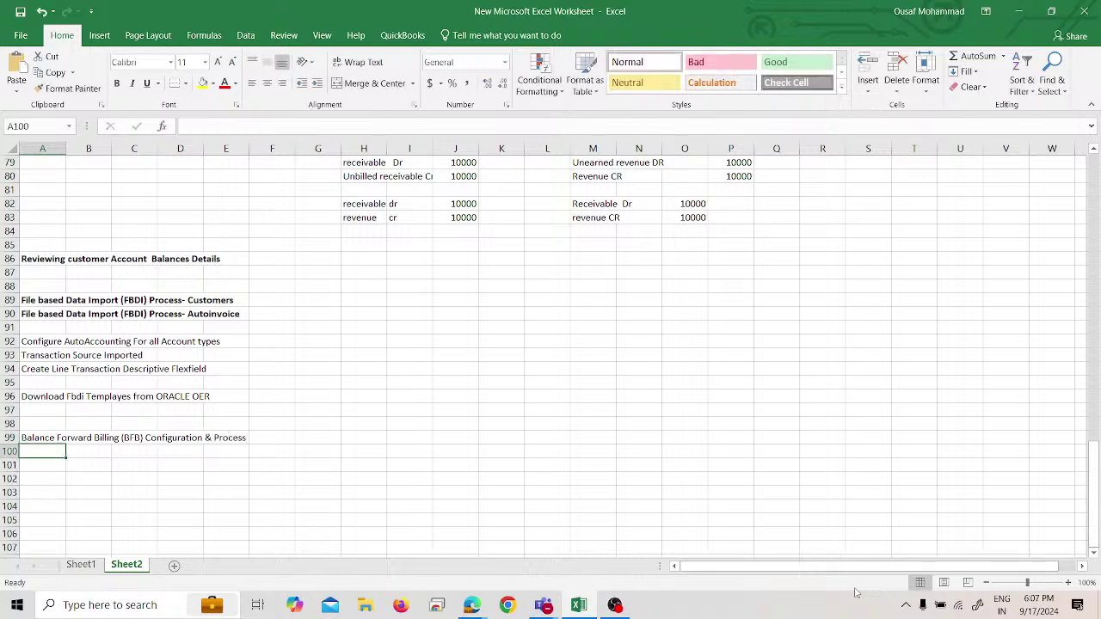
key(Up)
key(ctrl+b)
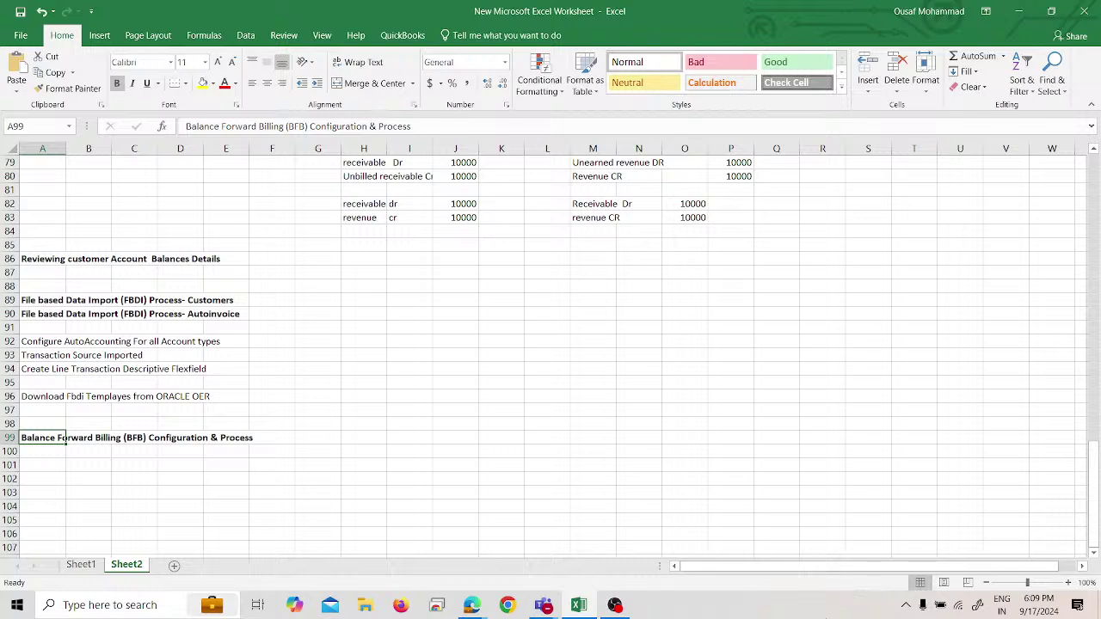
click(473, 608)
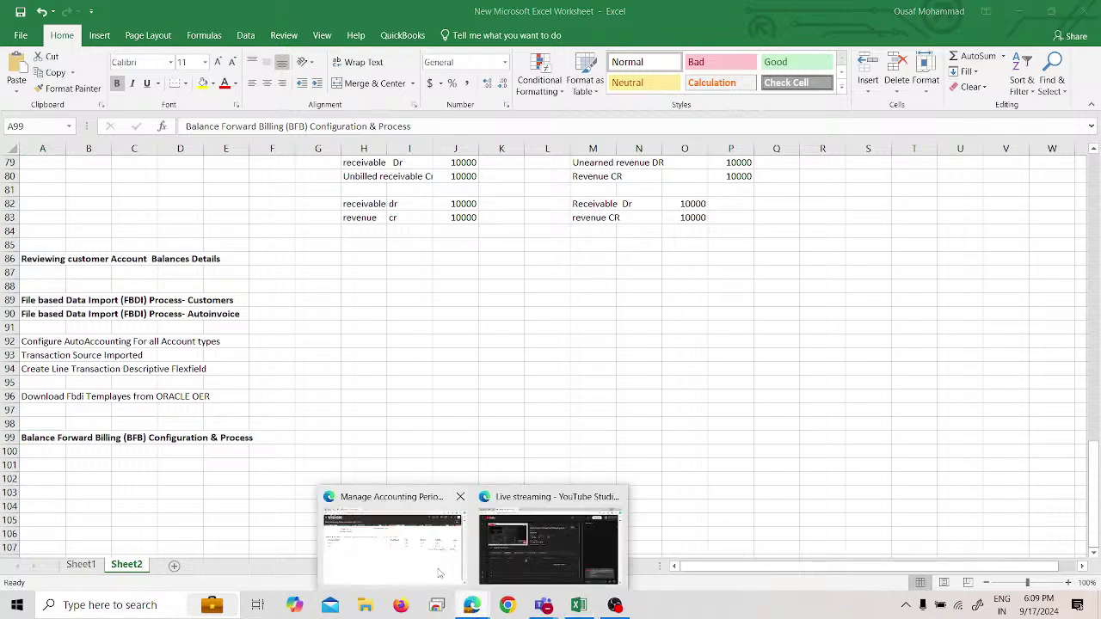
click(467, 539)
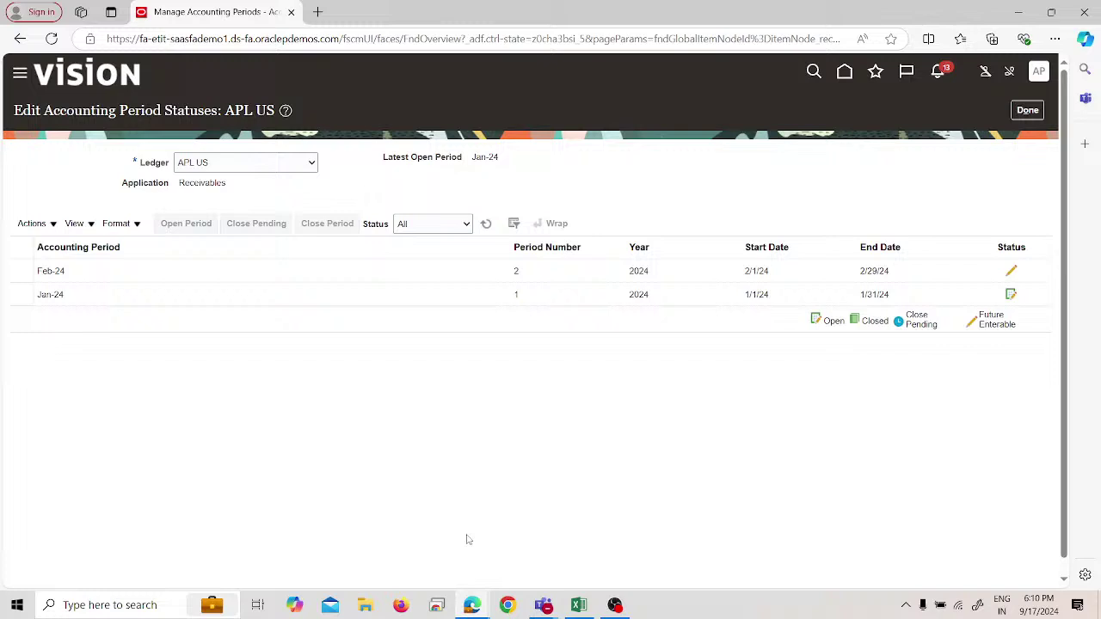
click(564, 609)
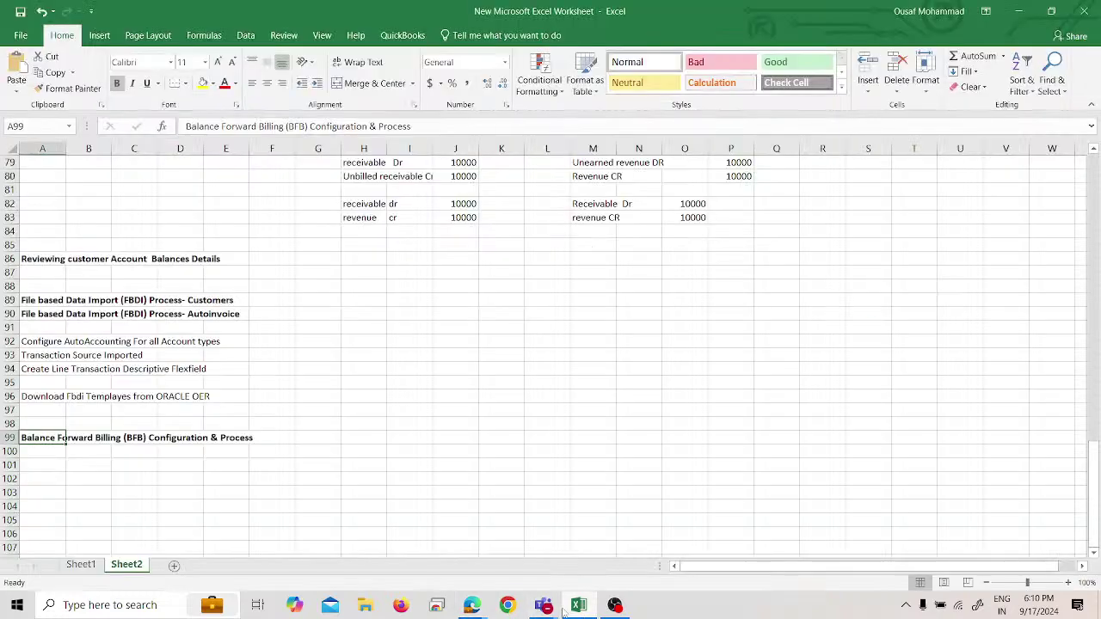
Step: Enter "Balance forward billing Cycle" in cell A100, directly under the bold heading
click(38, 448)
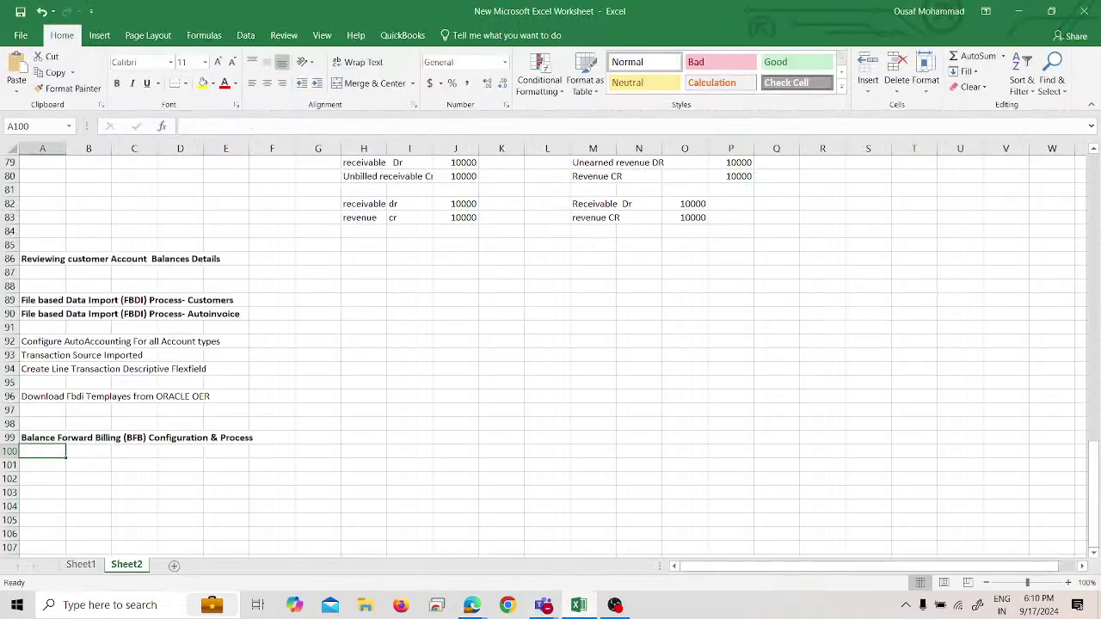
text(Balance Forward Billing (BFB) Configuration & Process)
text(alan)
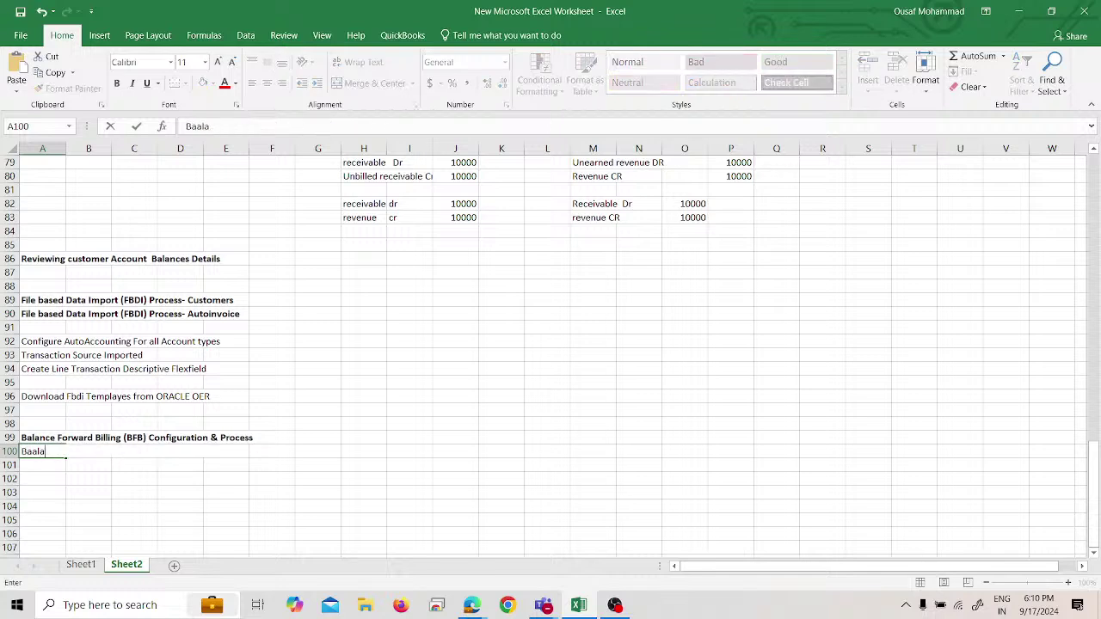
key(BackSpace)
key(BackSpace)
key(BackSpace)
key(BackSpace)
text(lance)
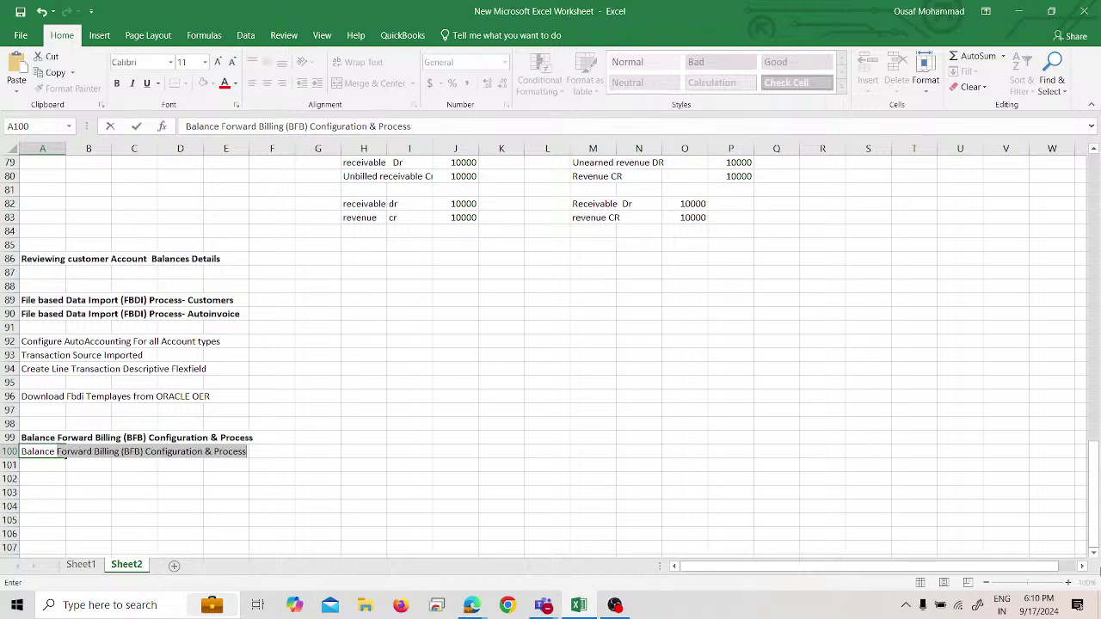
text(fr)
text(orward )
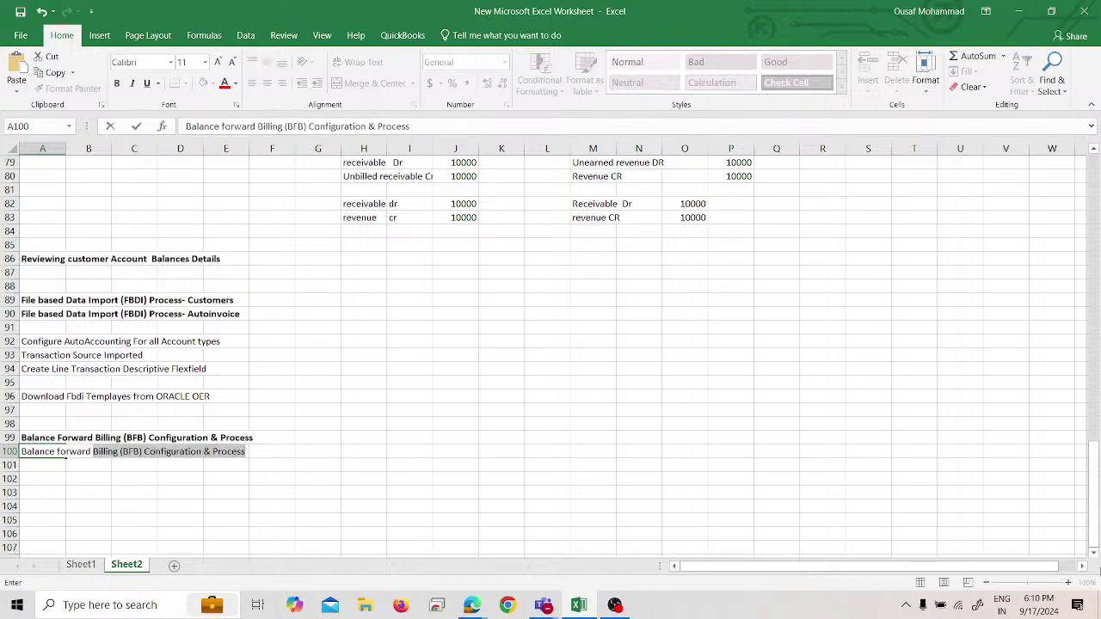
text(biling)
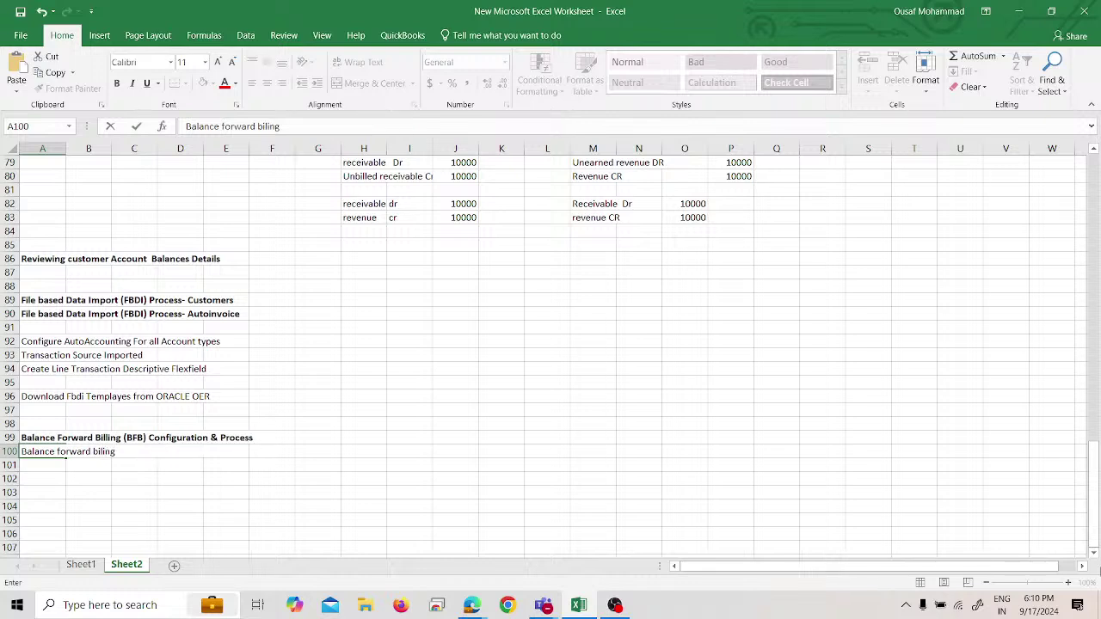
key(BackSpace)
key(BackSpace)
key(BackSpace)
text(ling )
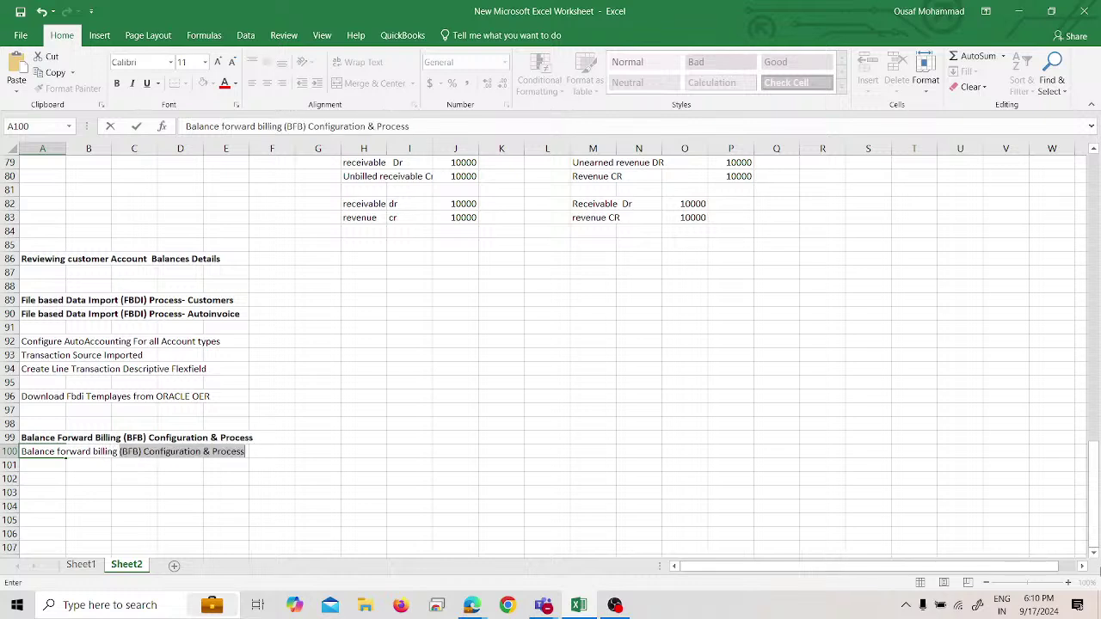
text(Cycle)
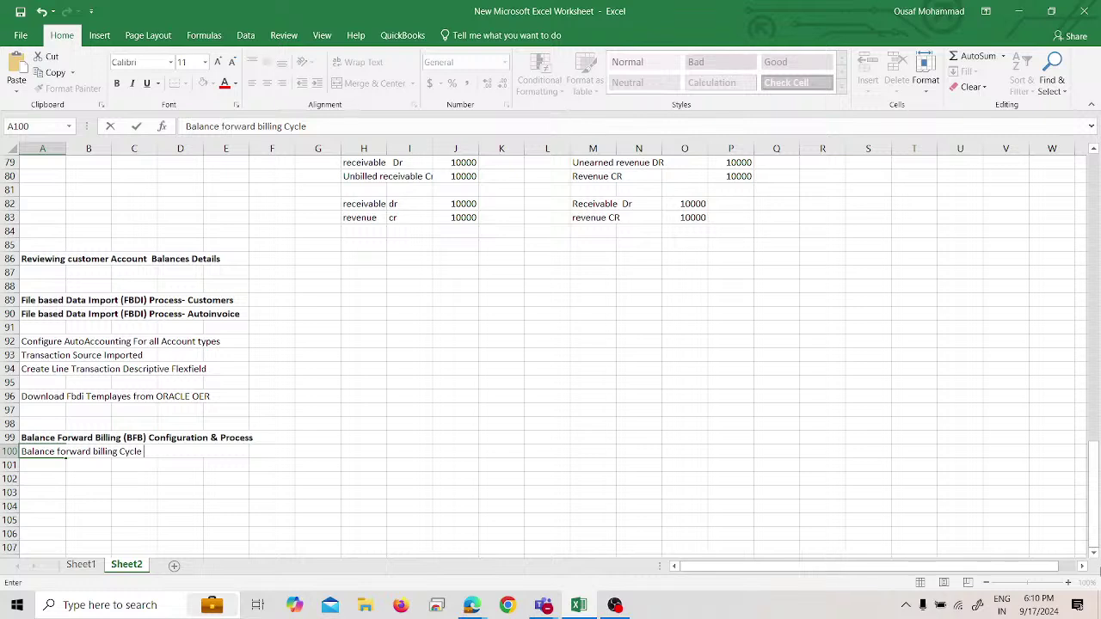
key(Return)
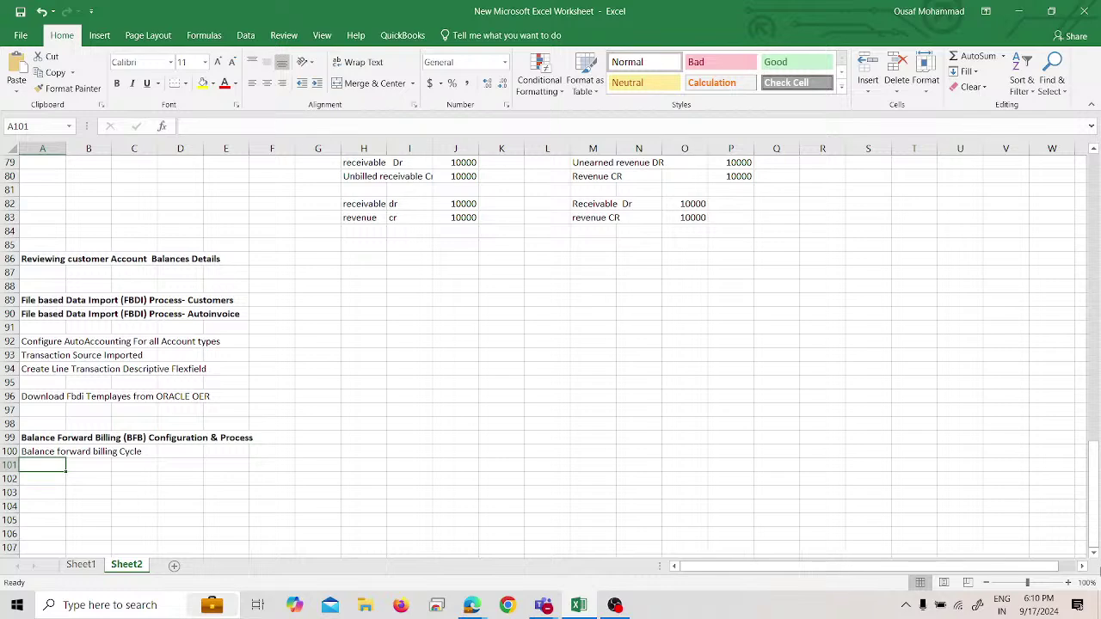
Step: Switch to Oracle Fusion in the browser, refresh the APL US accounting period statuses and leave that page
key(alt+Tab)
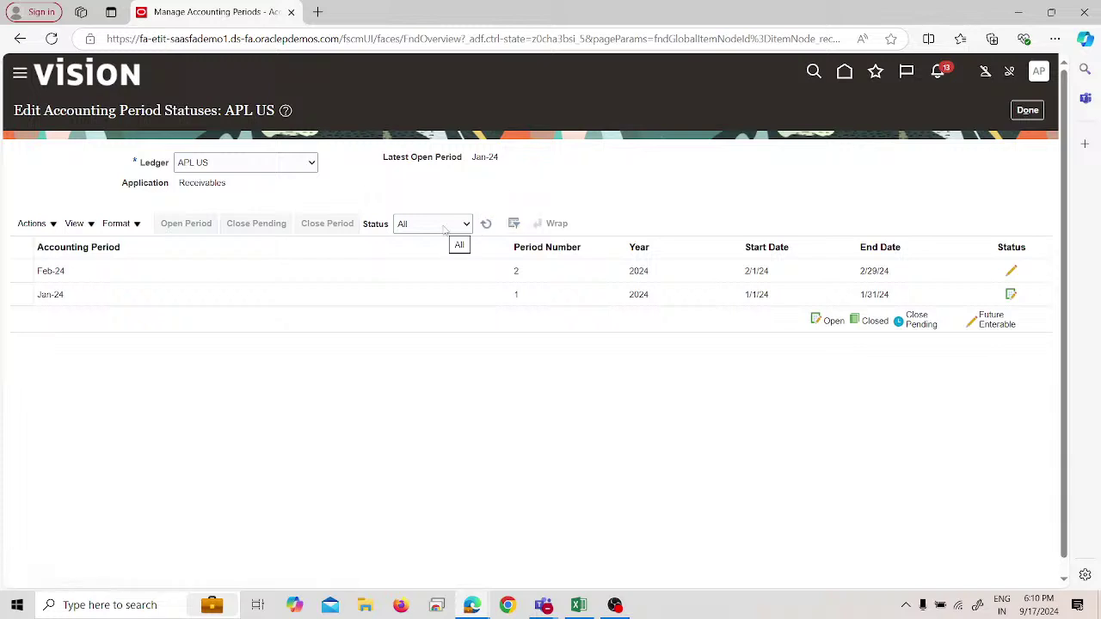
click(486, 223)
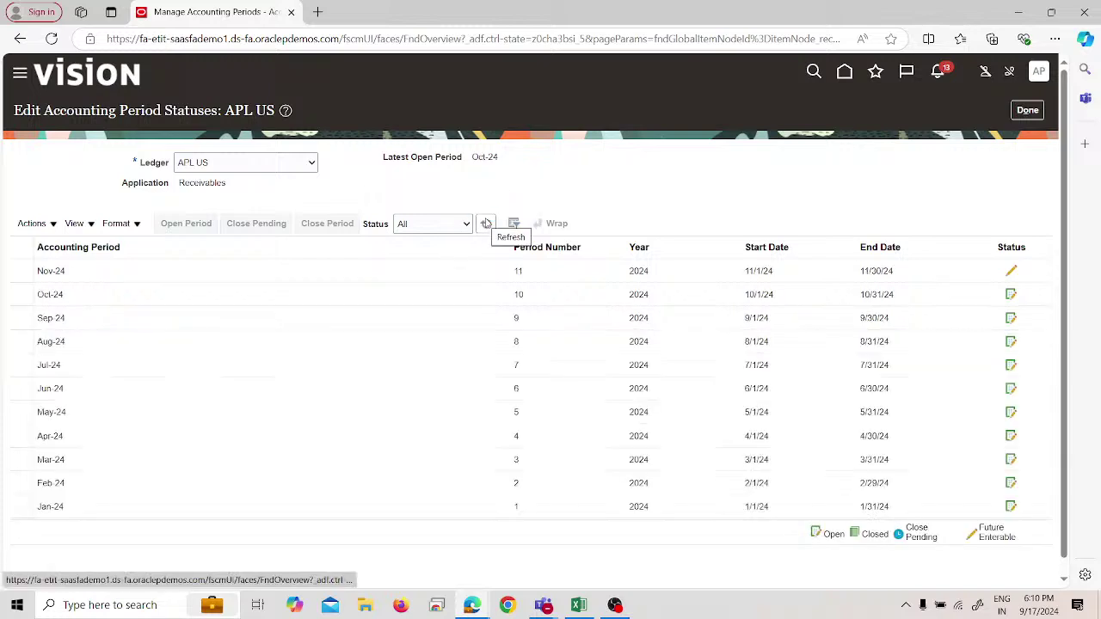
click(1018, 109)
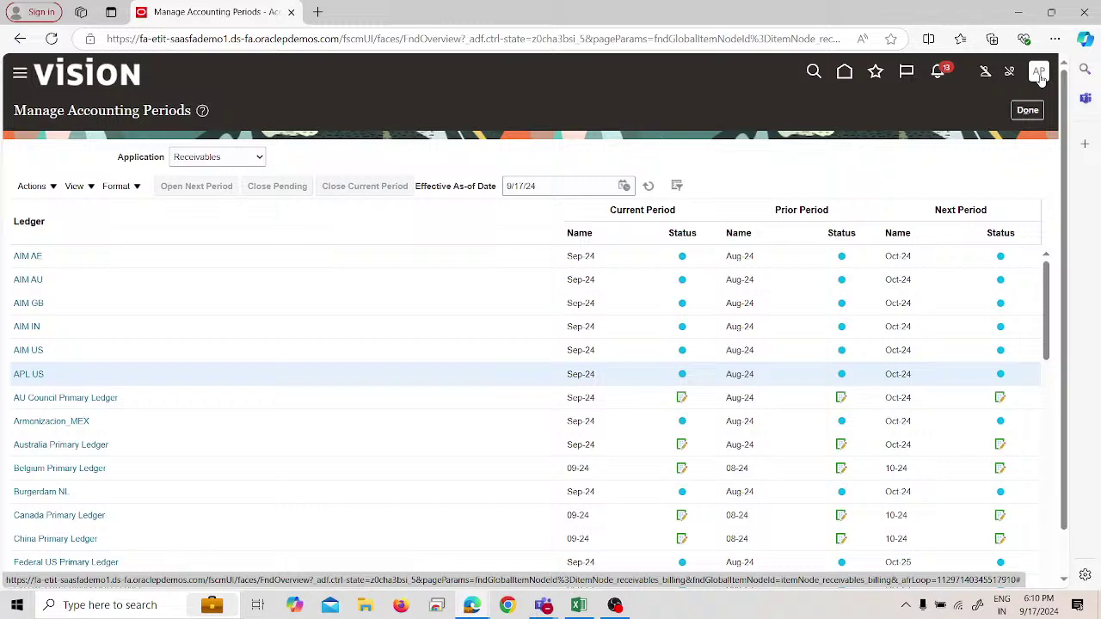
Step: Leave Manage Accounting Periods without saving and go to Setup and Maintenance
click(1040, 78)
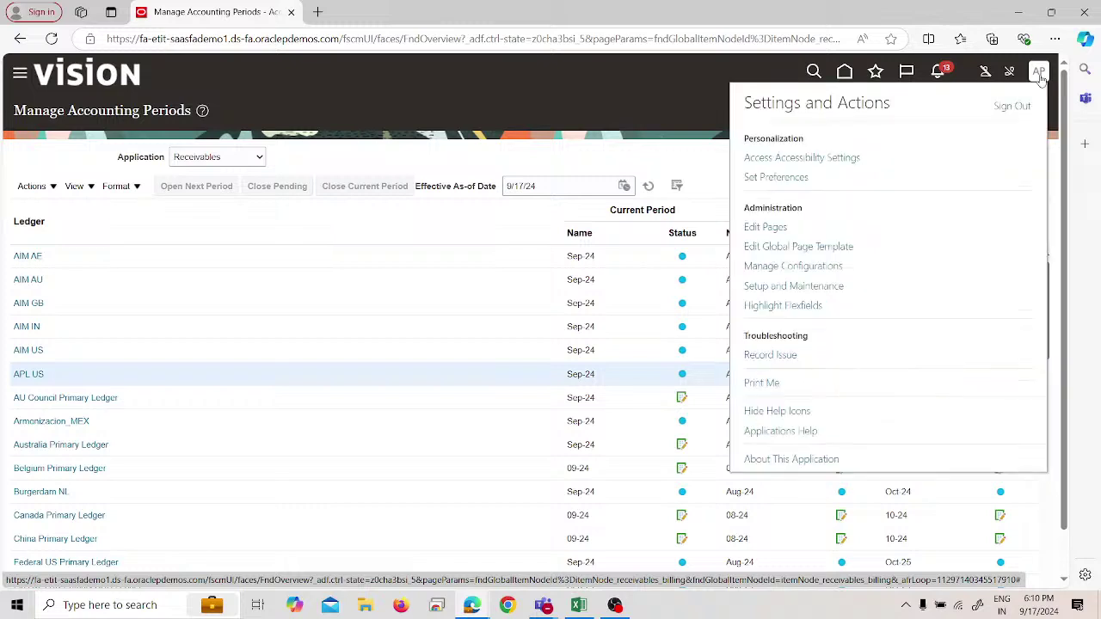
click(824, 289)
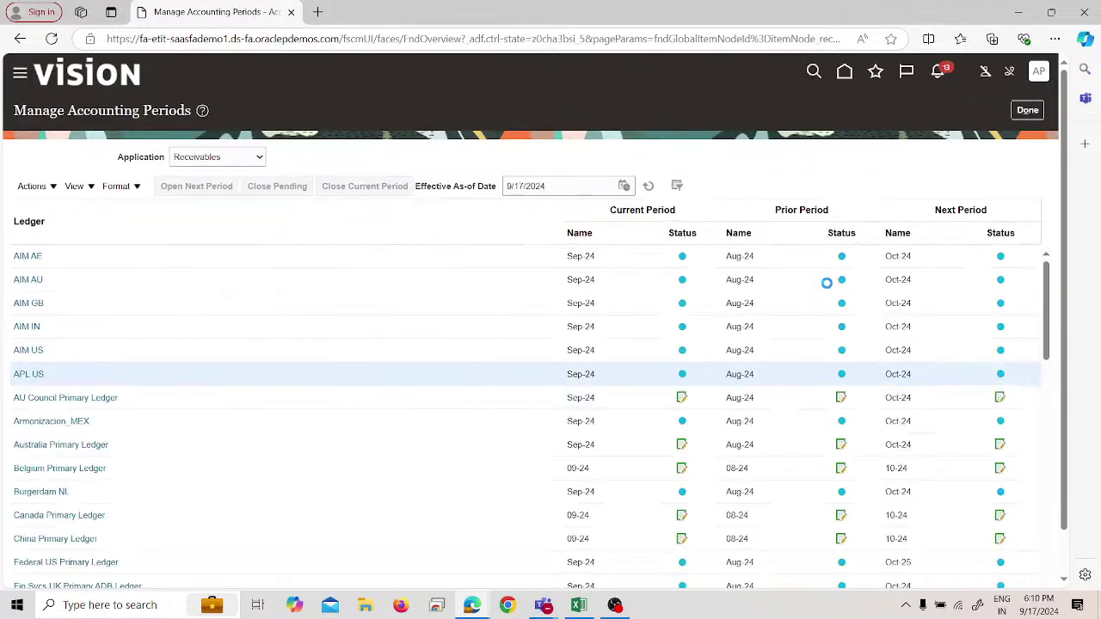
click(1028, 111)
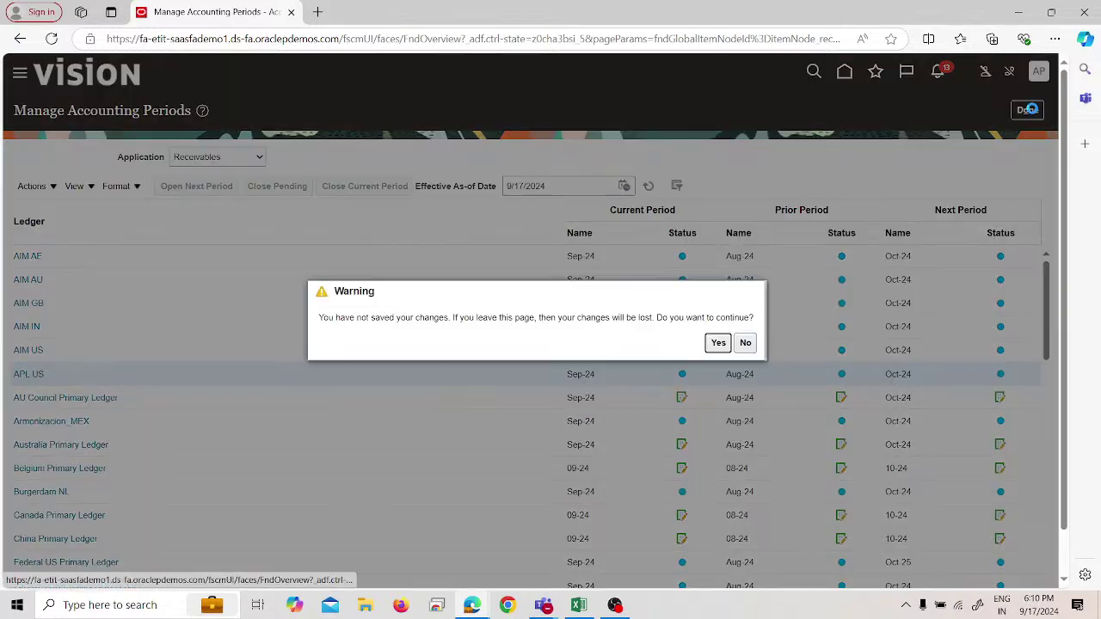
click(717, 343)
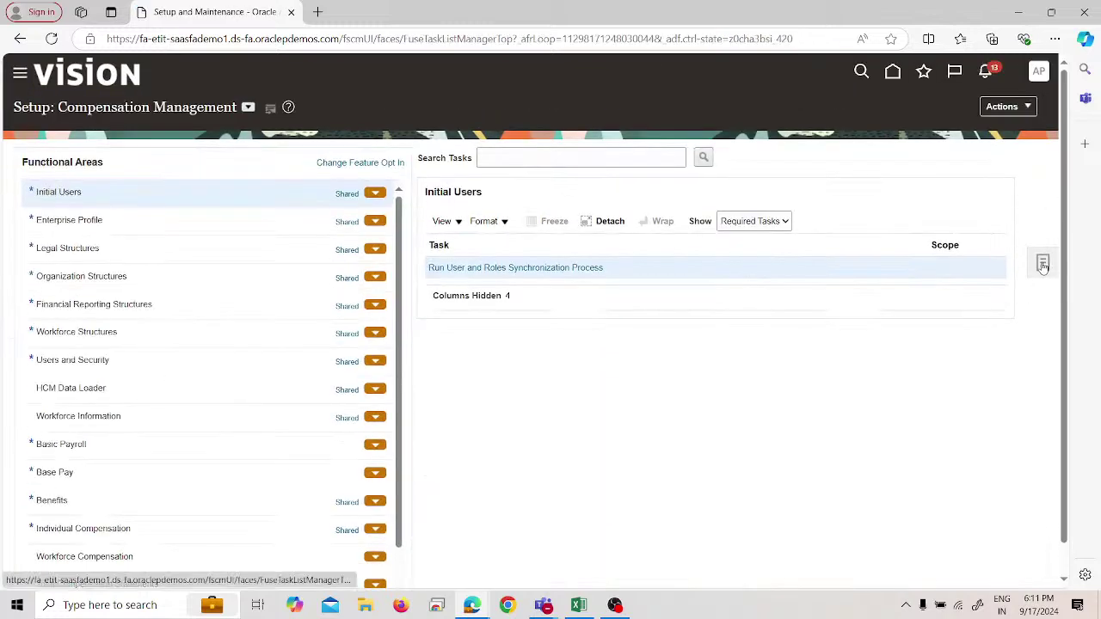
Step: Open the APL_IMPL project from the list of implementation projects
click(1042, 264)
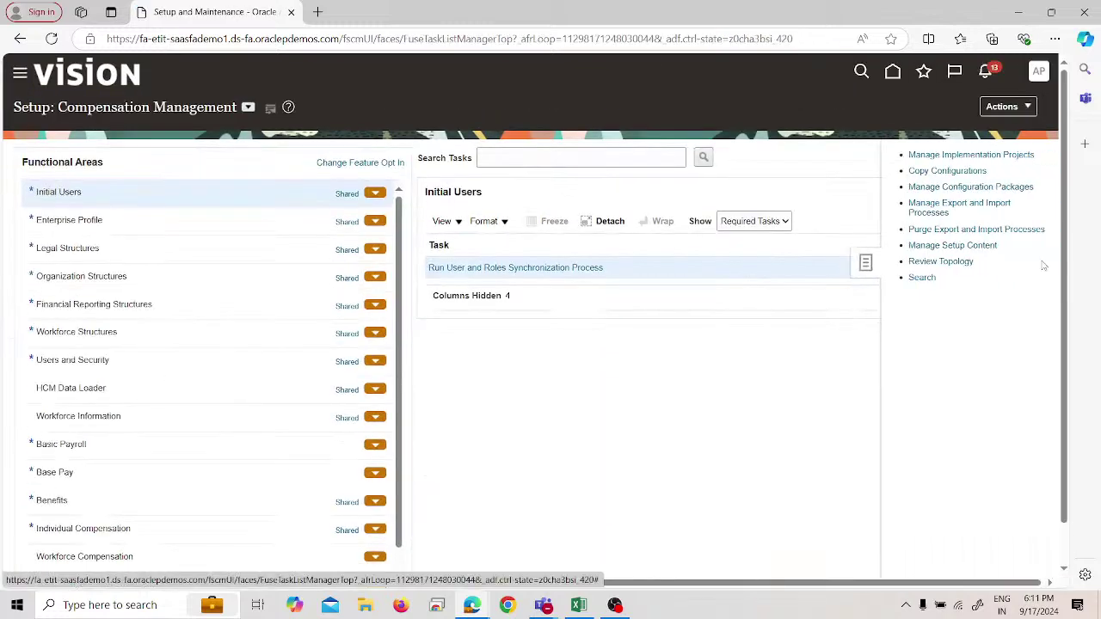
click(957, 155)
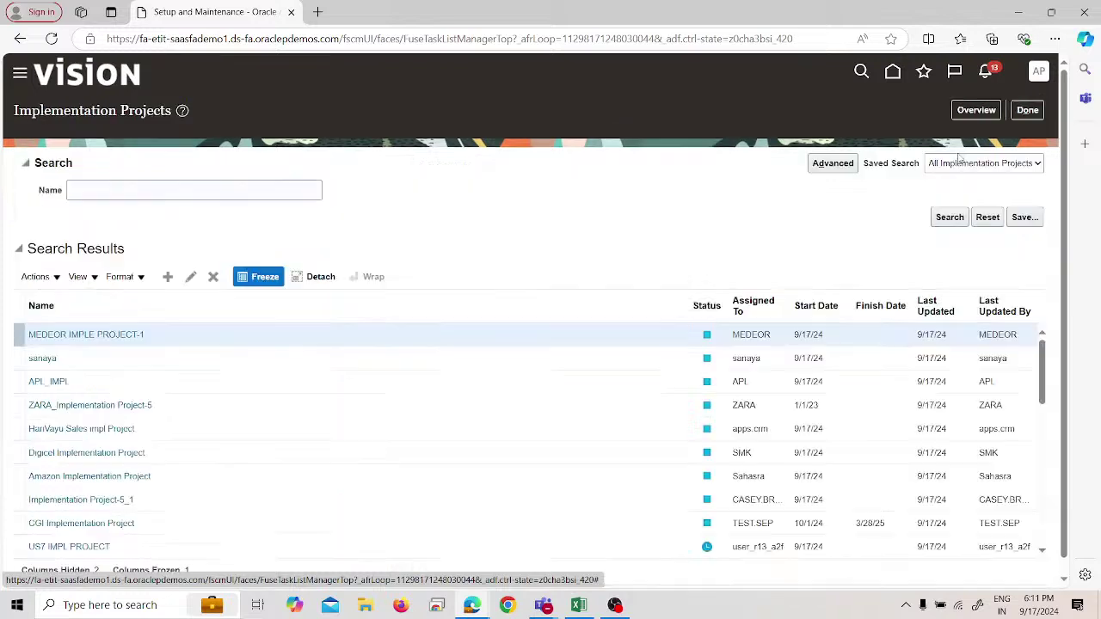
click(45, 373)
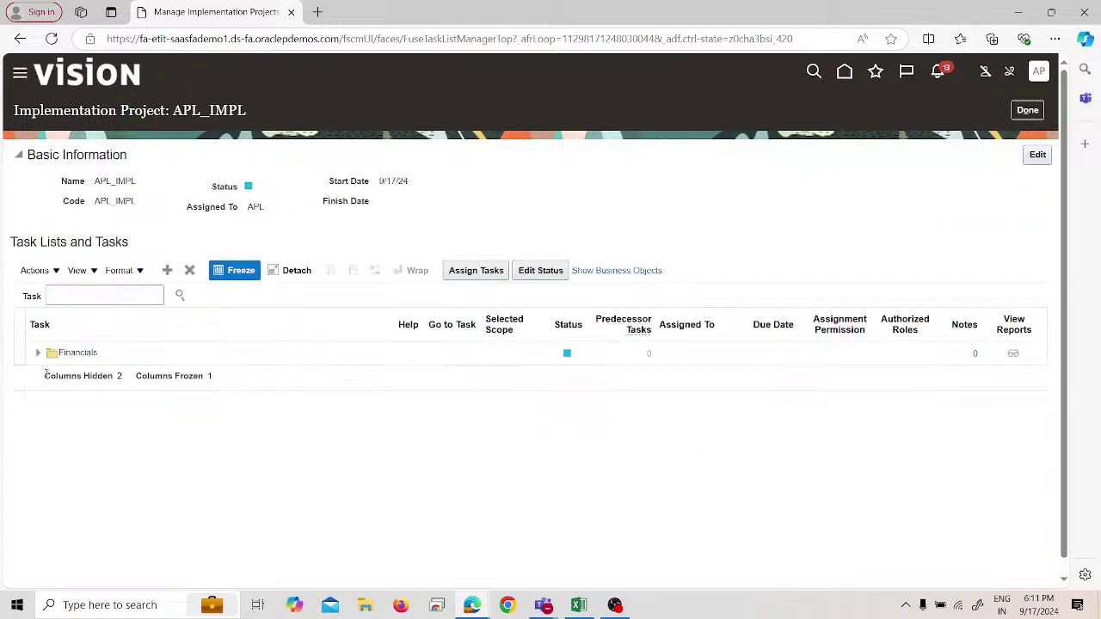
Step: Try searching the project's tasks for "balance forward billing cycle" in lower case
click(65, 297)
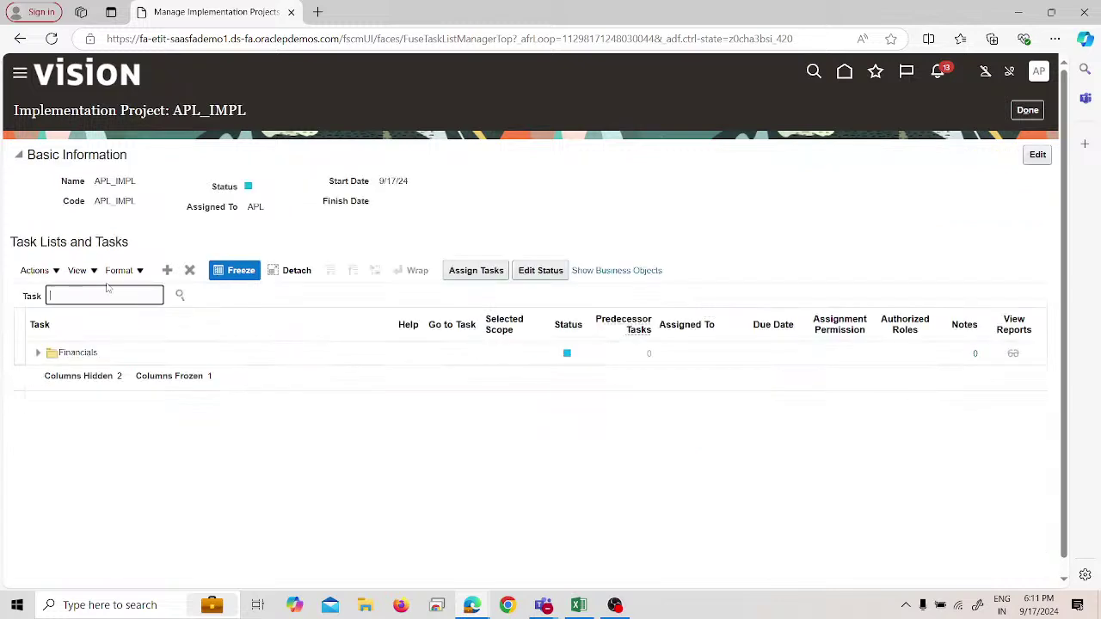
text(balance forward billing cycle)
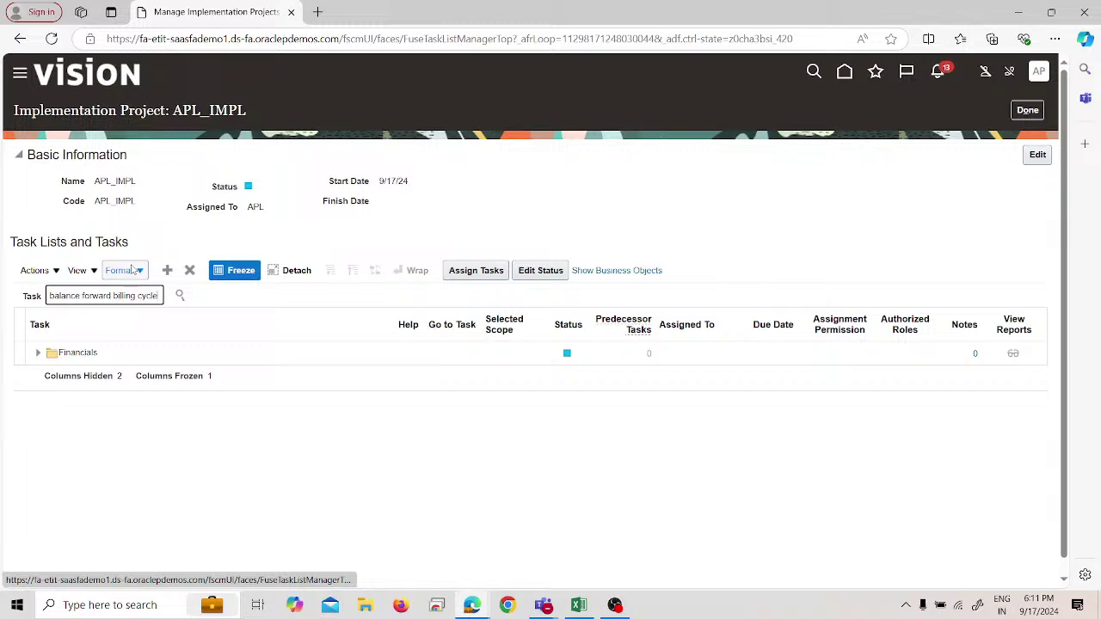
key(Return)
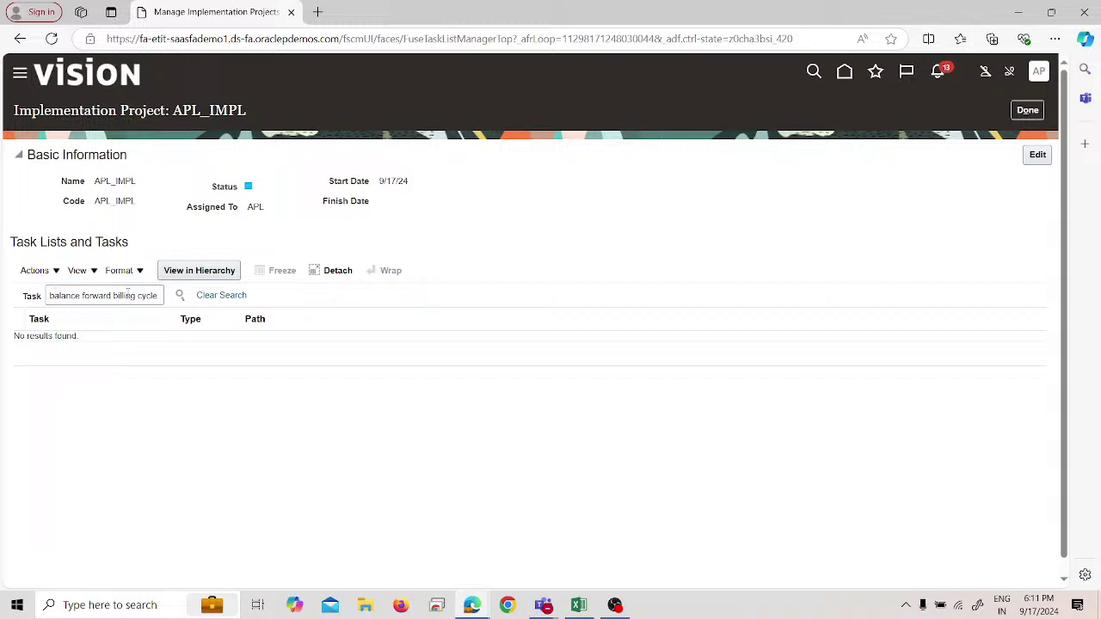
Step: Search the project's tasks for "Balance Forward Billing Cycle" in title case and open Manage Balance Forward Billing Cycles in the task hierarchy
click(53, 296)
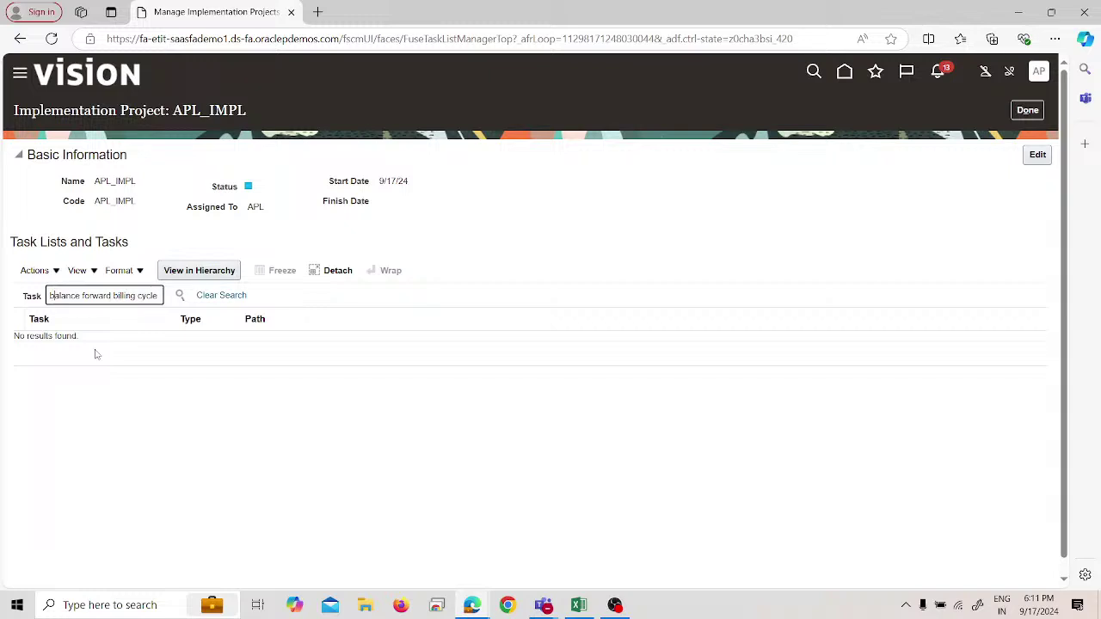
key(BackSpace)
text(B)
double_click(149, 295)
key(BackSpace)
key(BackSpace)
key(BackSpace)
key(BackSpace)
key(BackSpace)
key(BackSpace)
key(BackSpace)
key(BackSpace)
key(BackSpace)
key(BackSpace)
key(BackSpace)
key(BackSpace)
key(BackSpace)
key(BackSpace)
key(BackSpace)
key(BackSpace)
key(BackSpace)
key(BackSpace)
text(Forward)
text( Bil)
text(ing Cycl)
text(e)
text(l)
key(Return)
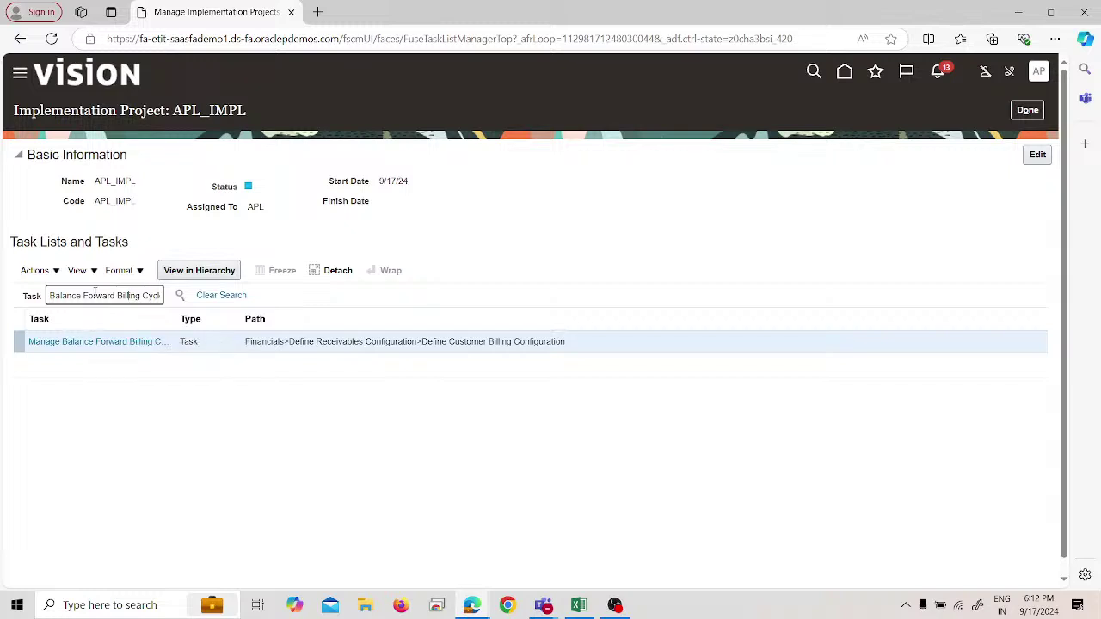
click(123, 343)
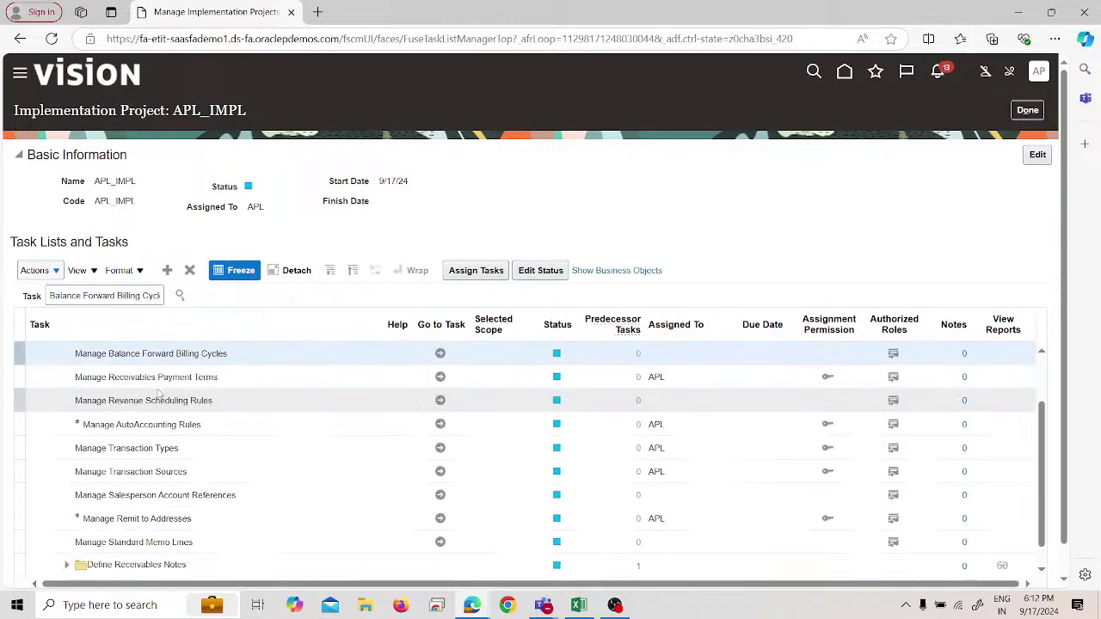
Step: Go to Manage Balance Forward Billing Cycles and start a new billing cycle with APL Monthly as both name and description
click(441, 352)
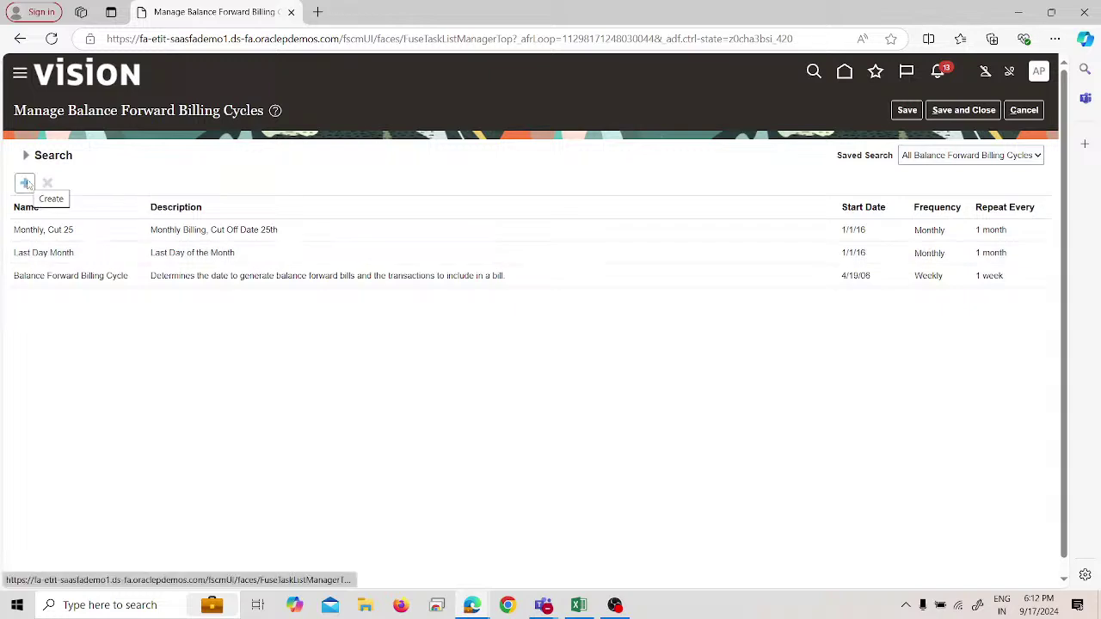
click(25, 184)
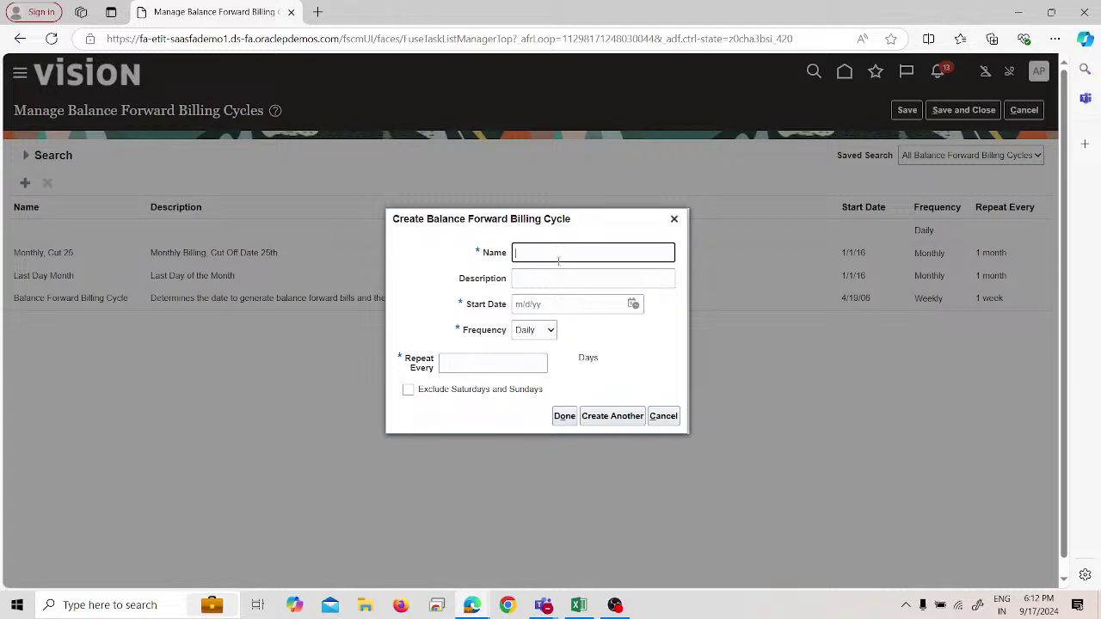
text(APL M)
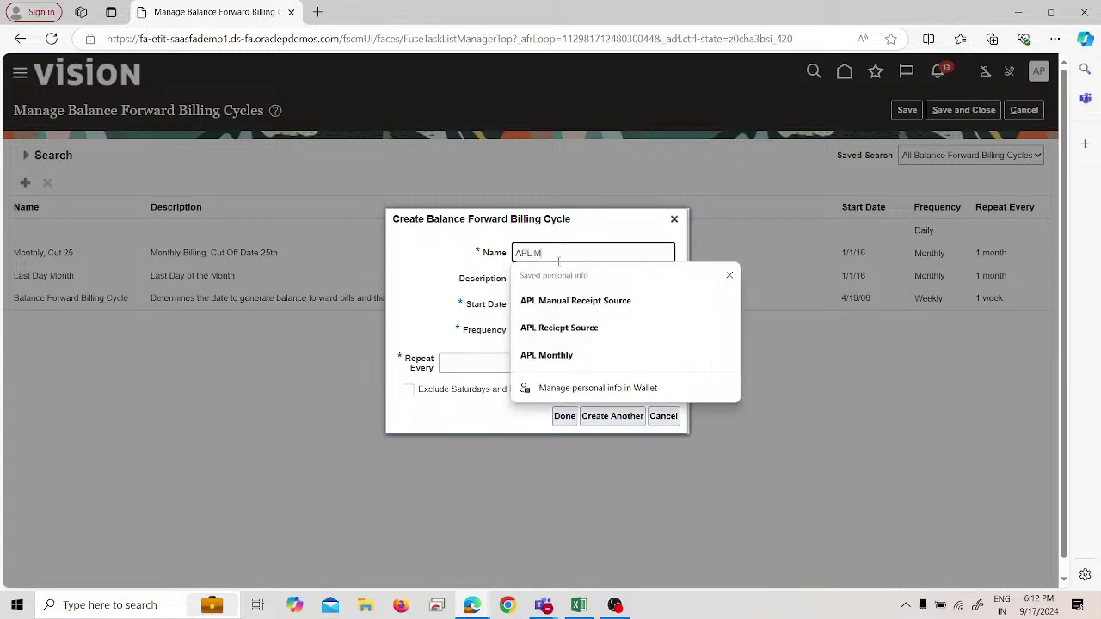
text(onthly)
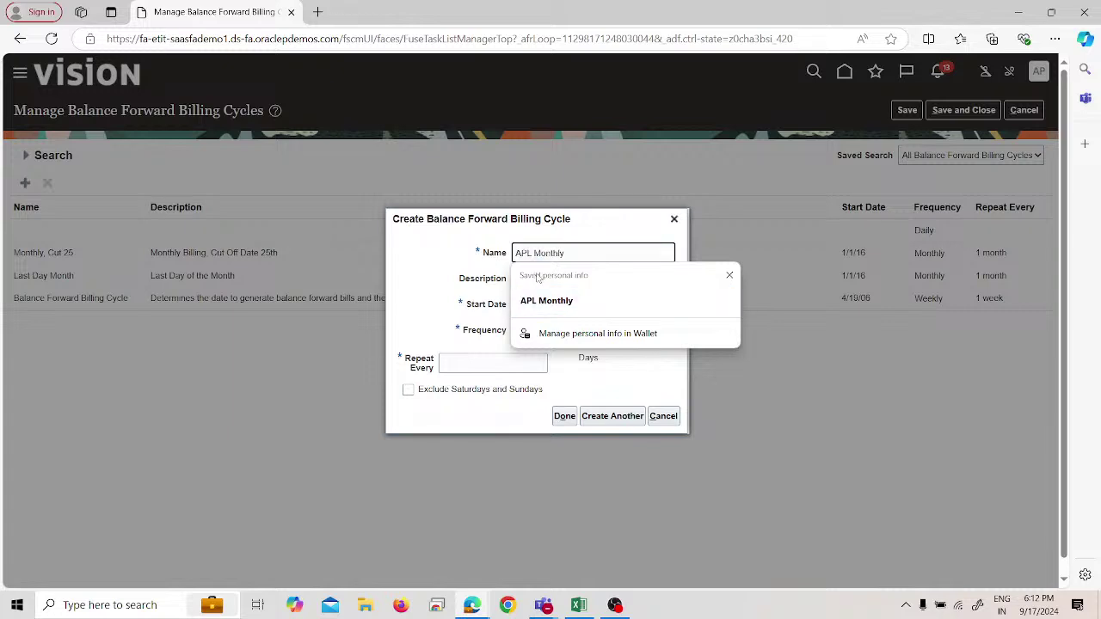
drag(435, 233, 433, 233)
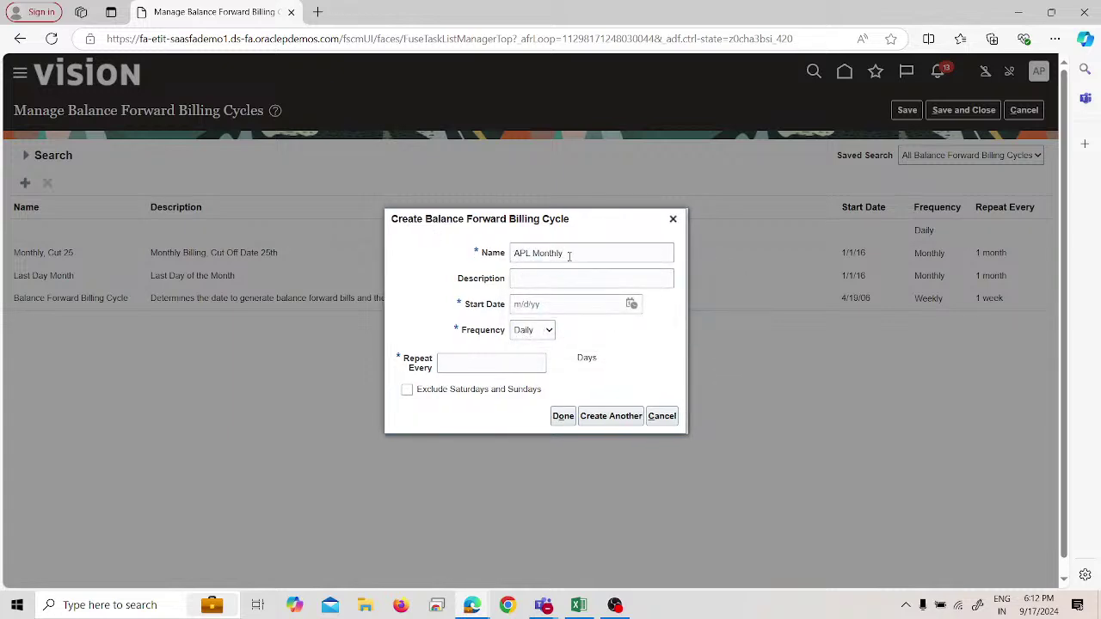
triple_click(568, 255)
key(ctrl+c)
click(514, 279)
key(ctrl+v)
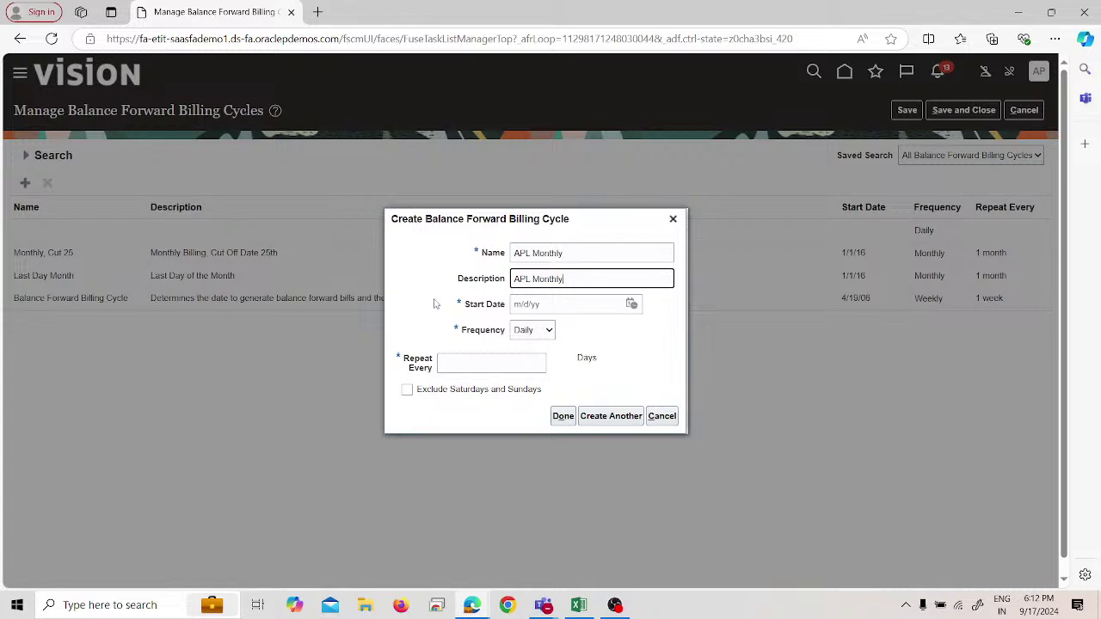
Step: Give the billing cycle a start date of 9/17/24 and a Monthly frequency repeating every 1 month
click(633, 307)
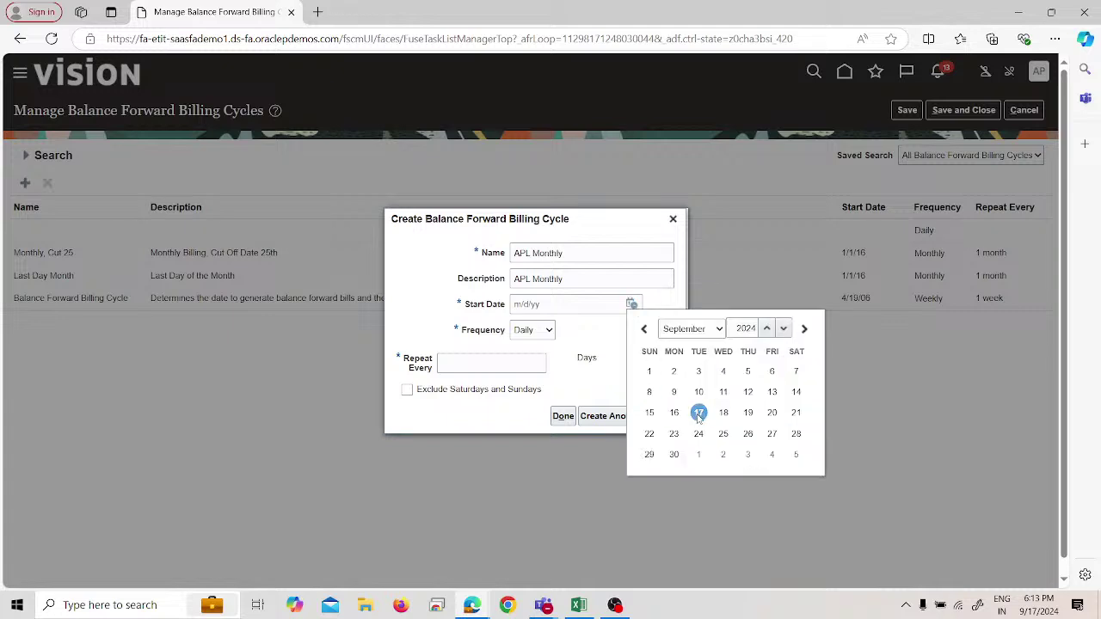
click(699, 412)
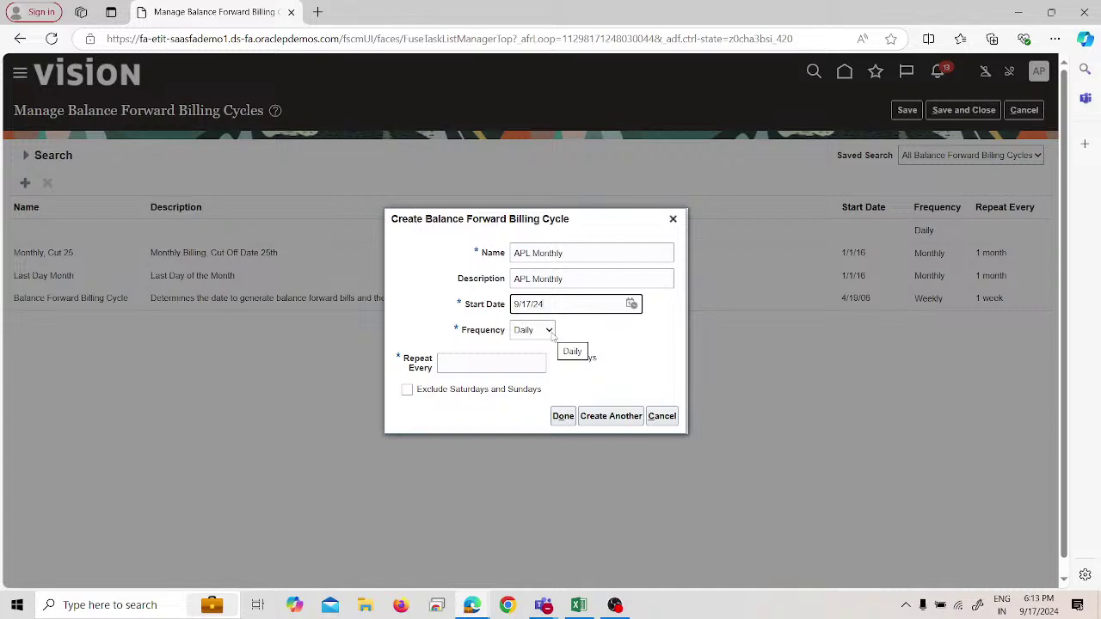
click(549, 331)
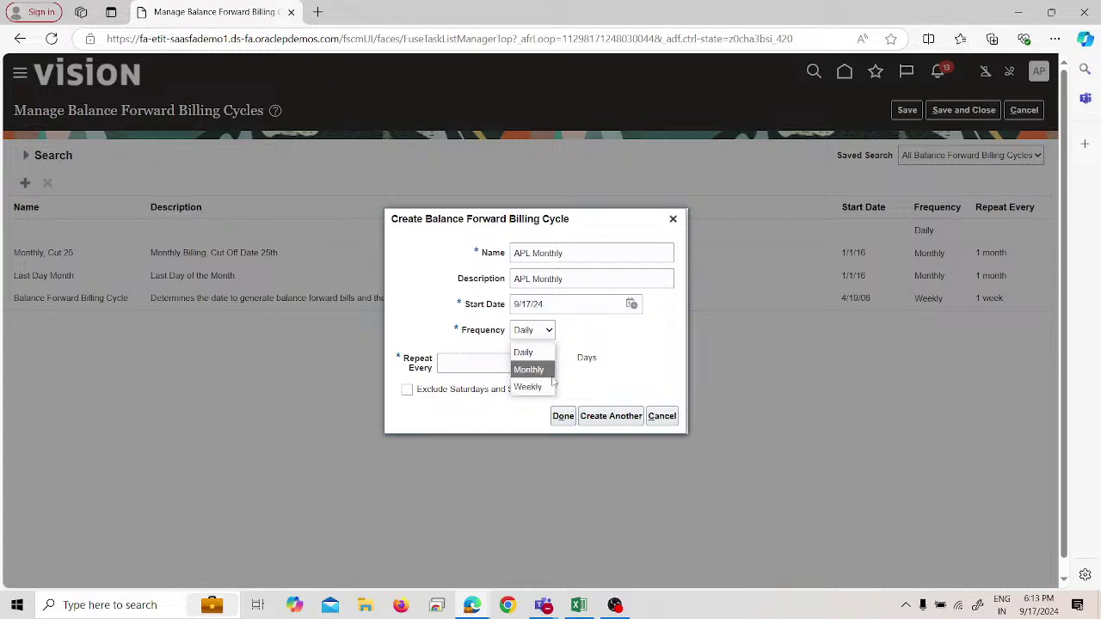
click(548, 370)
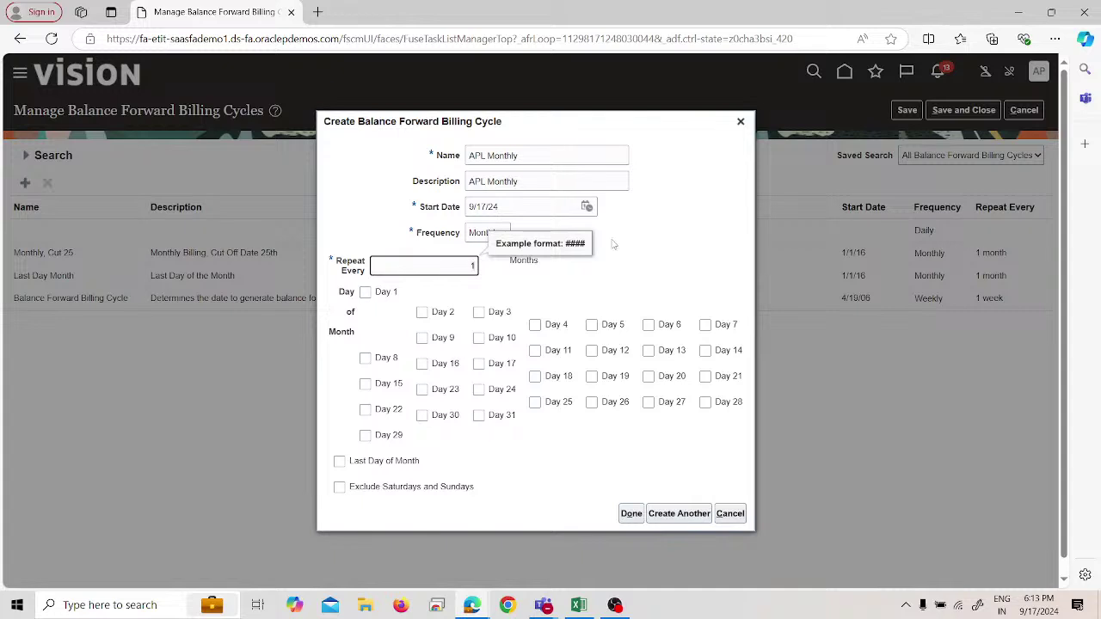
click(689, 214)
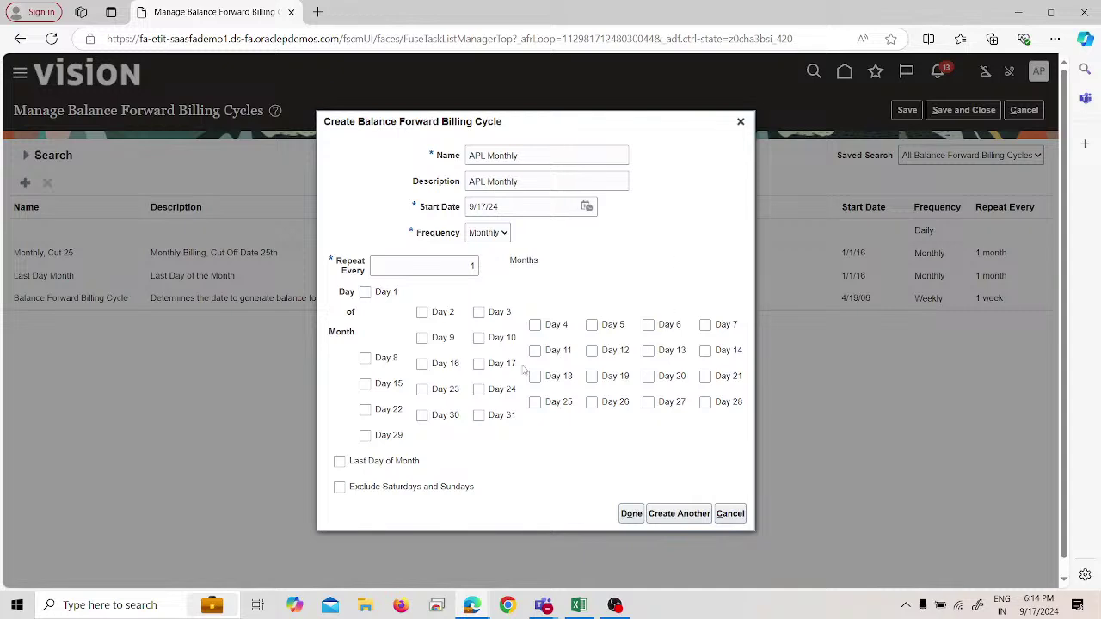
Step: Select Day 17 as the billing day of the month, complete the cycle, and save and close the billing cycles
click(478, 365)
click(631, 514)
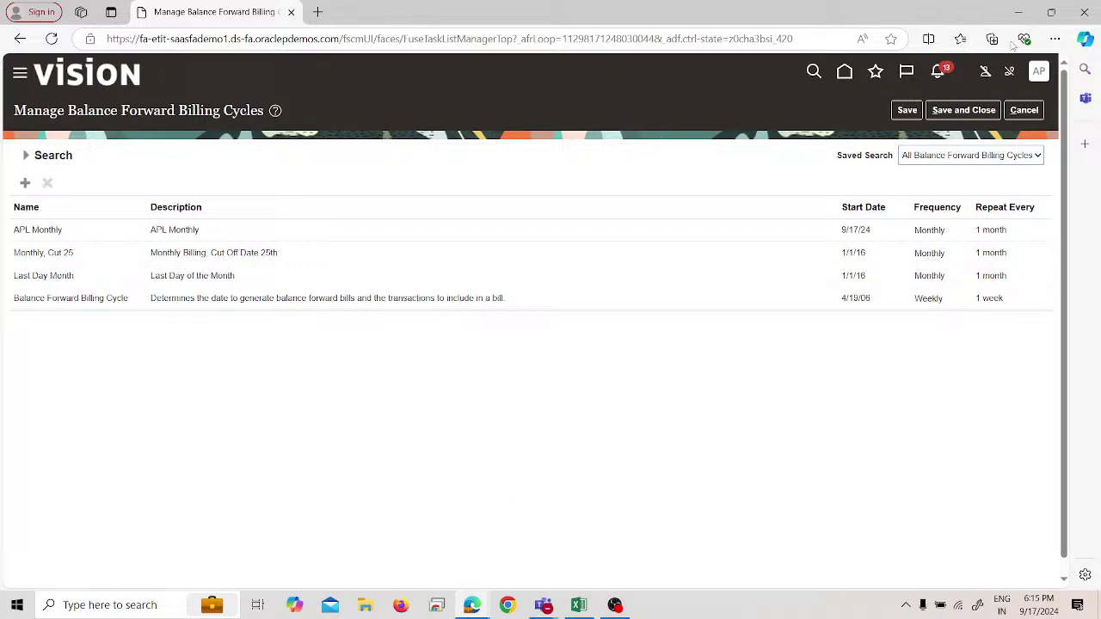
click(952, 113)
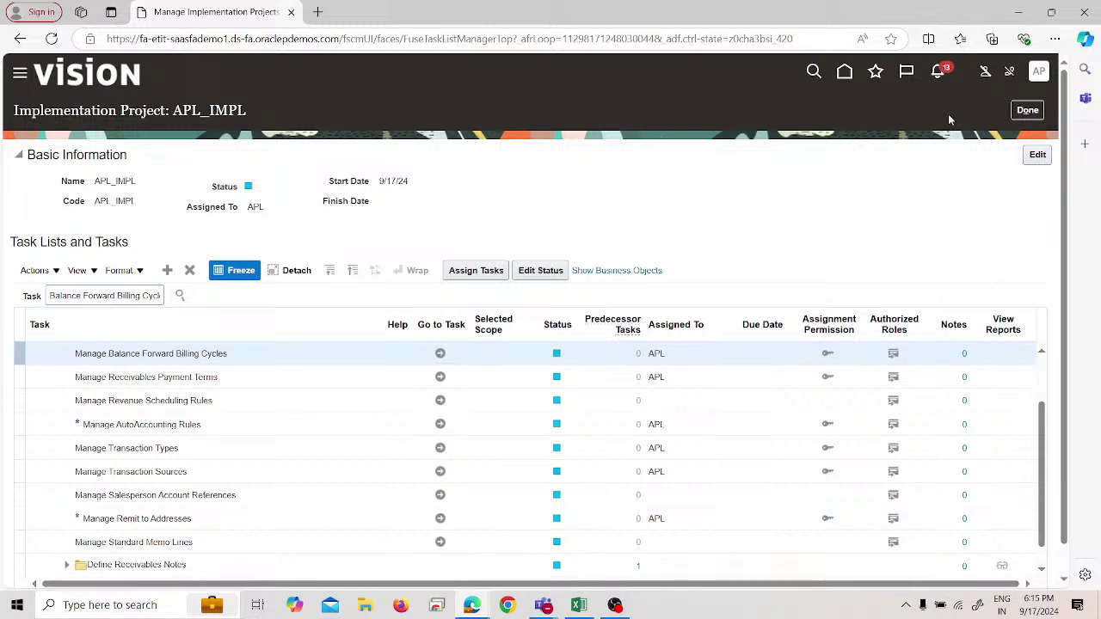
Step: Switch to the Excel notes worksheet and enter "BFB Payment Terms" in cell A101
key(alt+Tab)
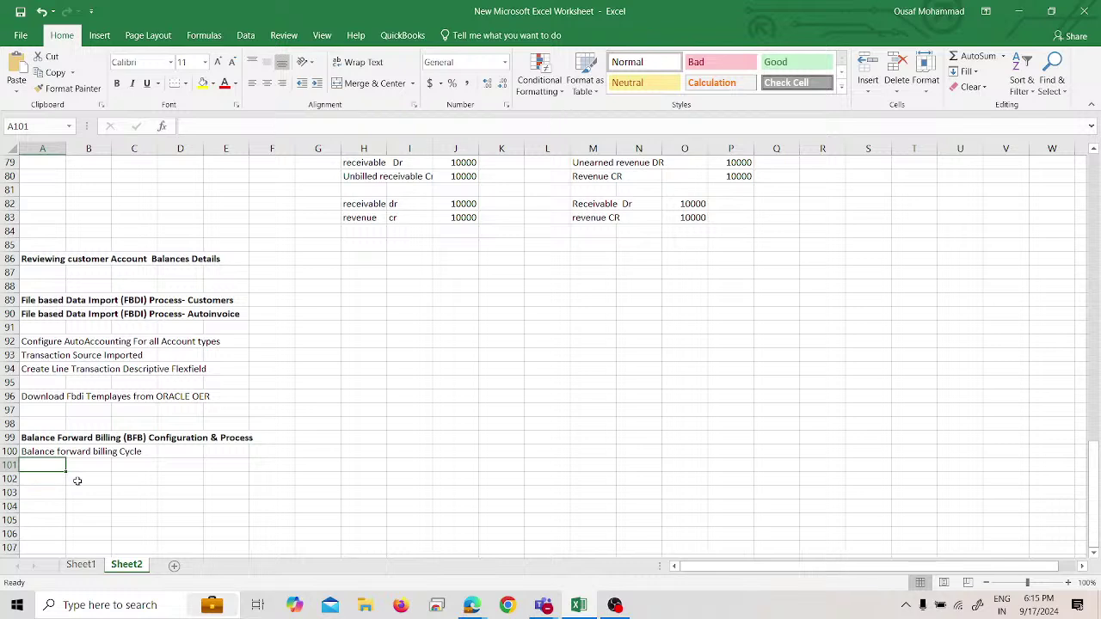
text(BFB)
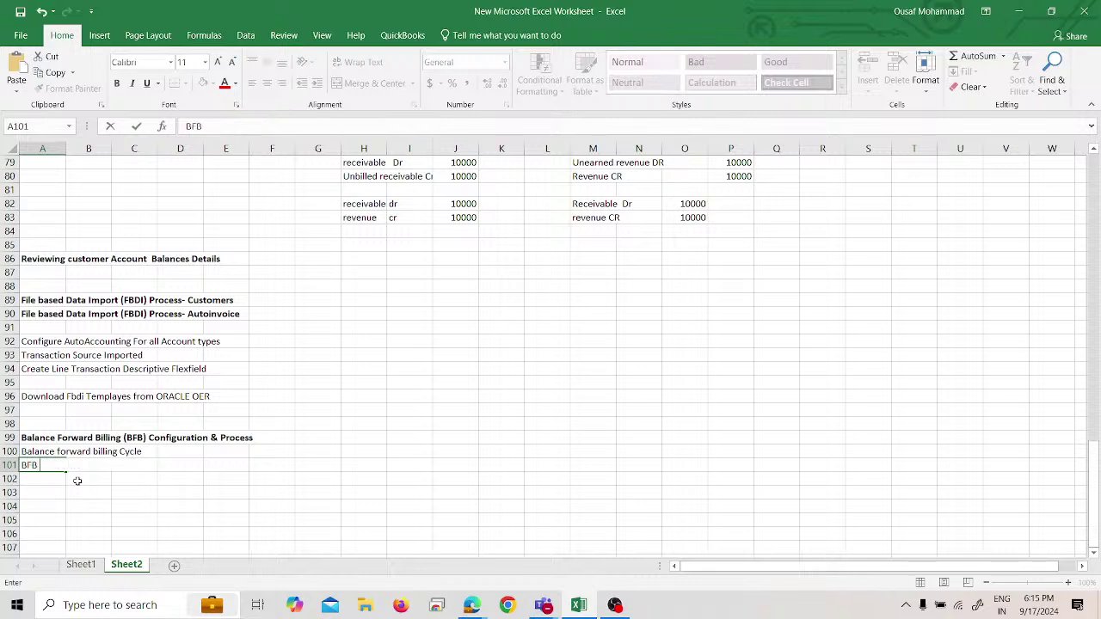
text( Payment Terms)
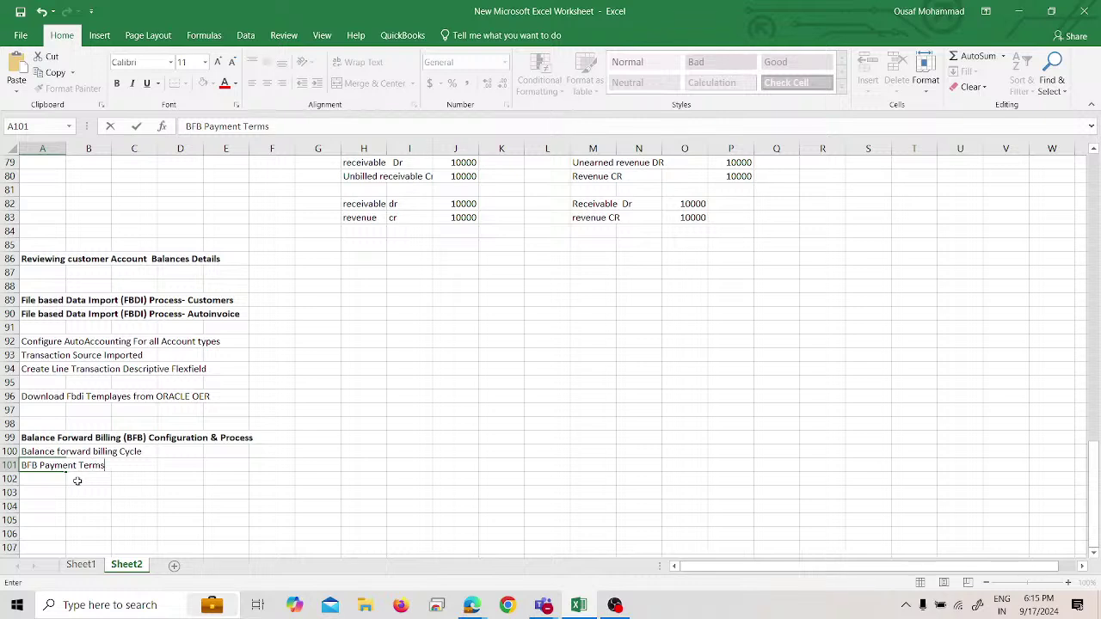
key(ctrl+Return)
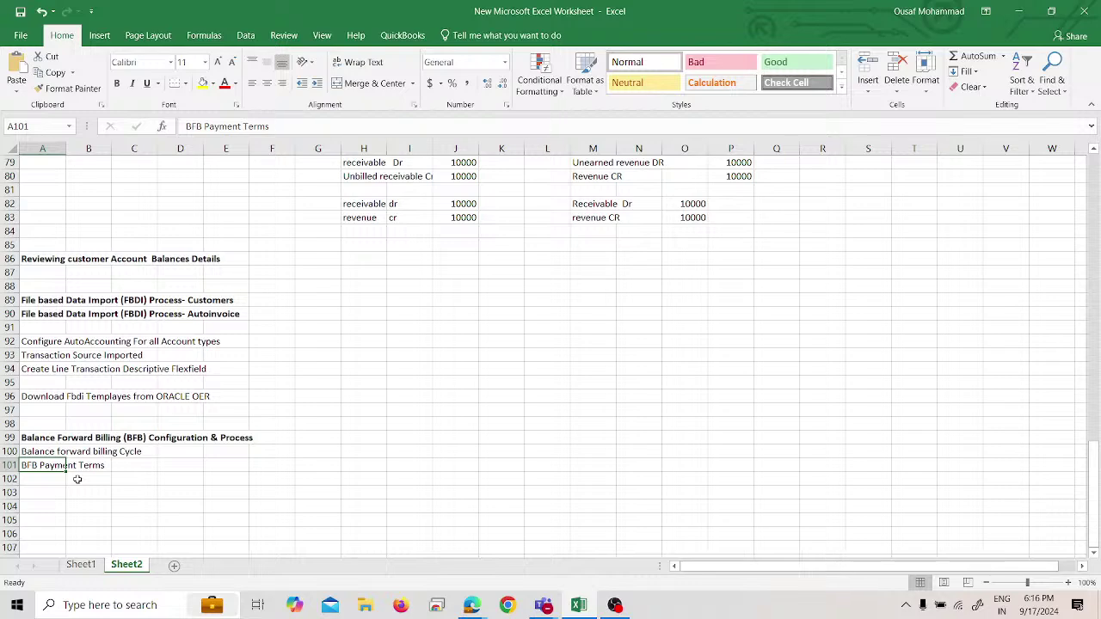
Step: Return to the APL_IMPL project in Oracle, open Manage Receivables Payment Terms and start creating a payment term
key(alt+Tab)
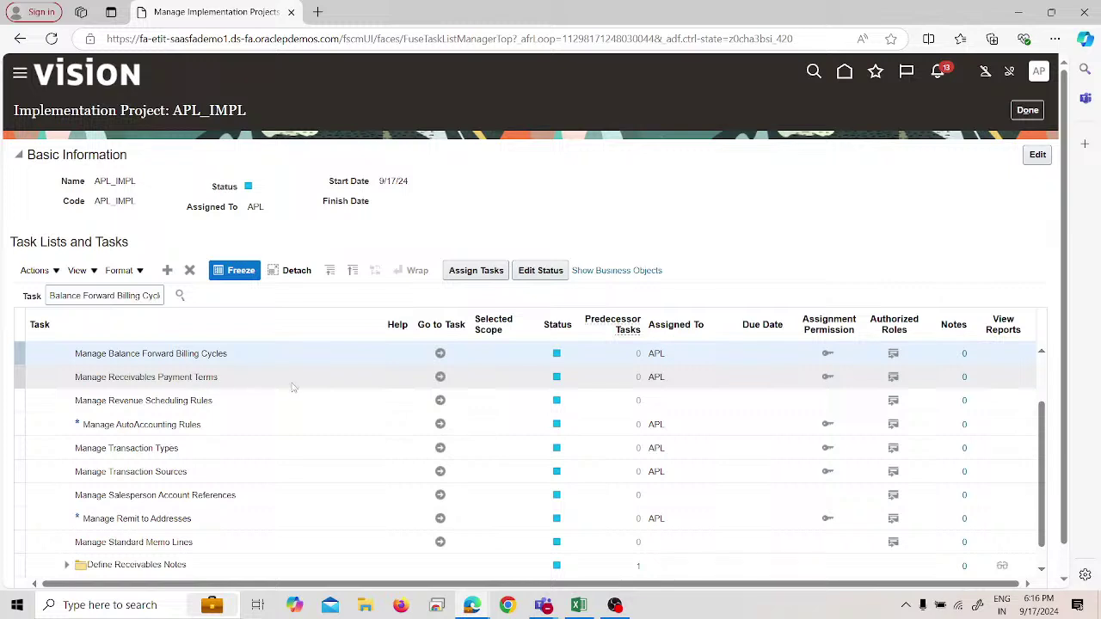
click(438, 378)
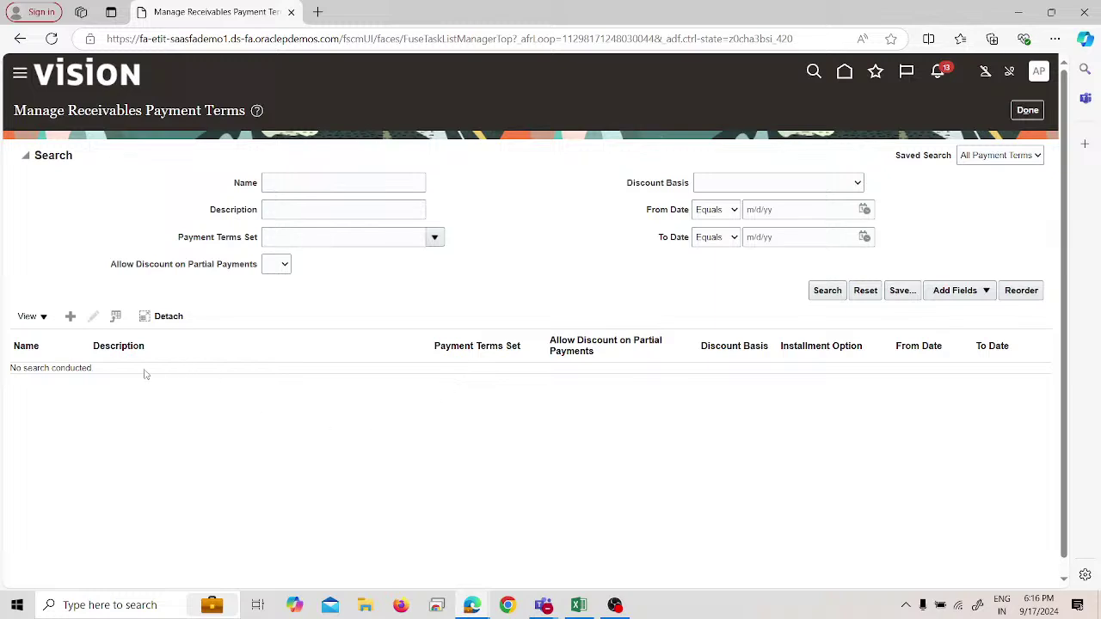
click(67, 325)
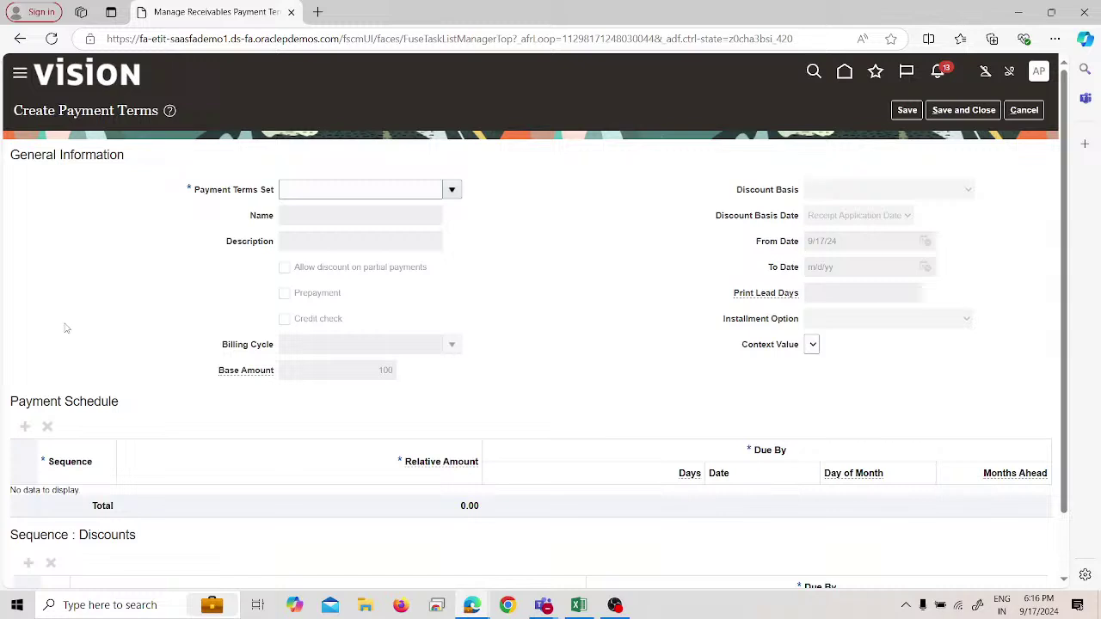
Step: Search the reference data sets for code "Common" and assign Common Set as the payment terms set
click(455, 196)
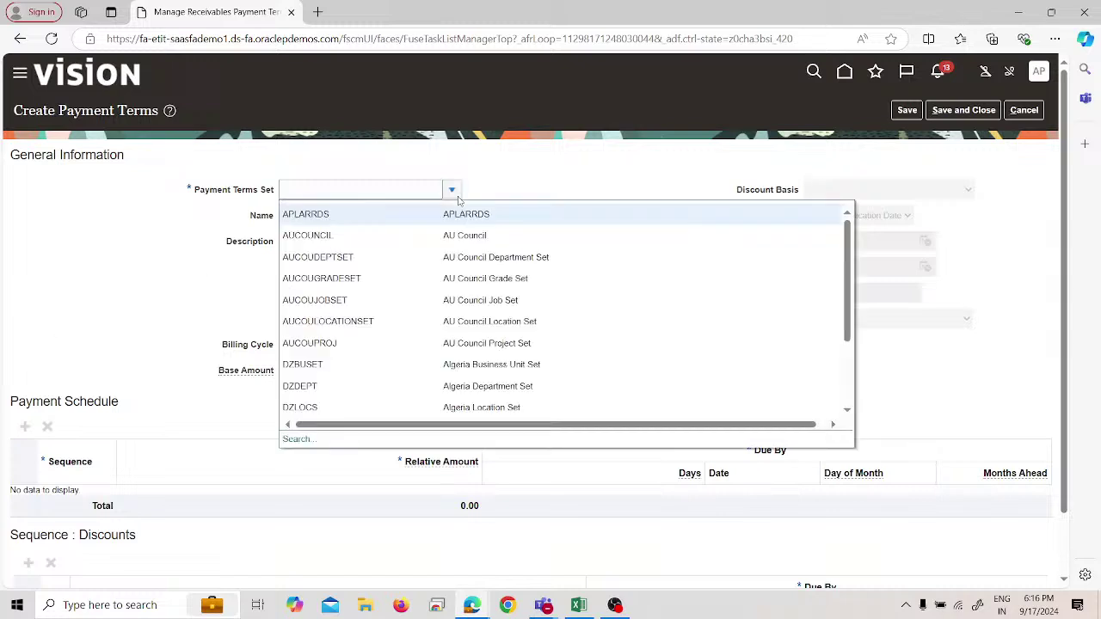
click(302, 439)
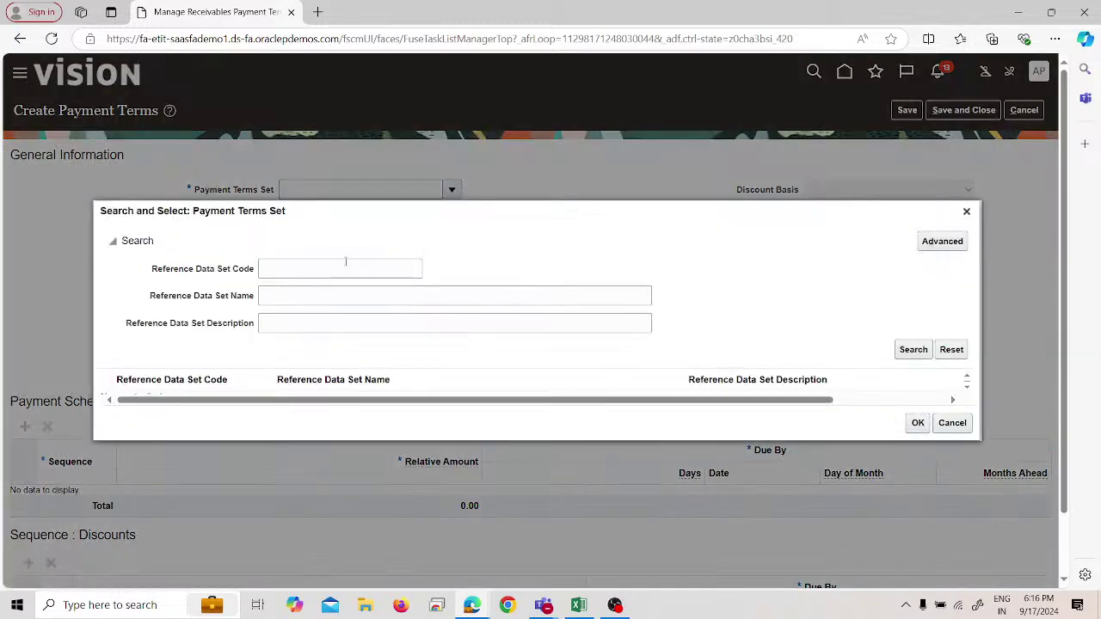
click(343, 267)
text(Common)
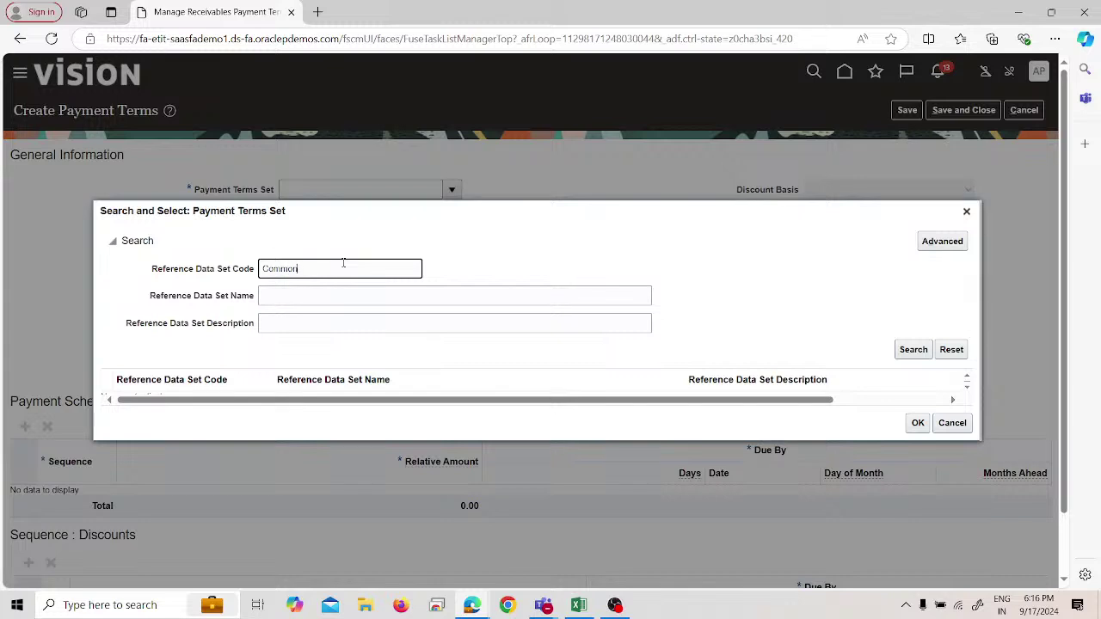
key(Return)
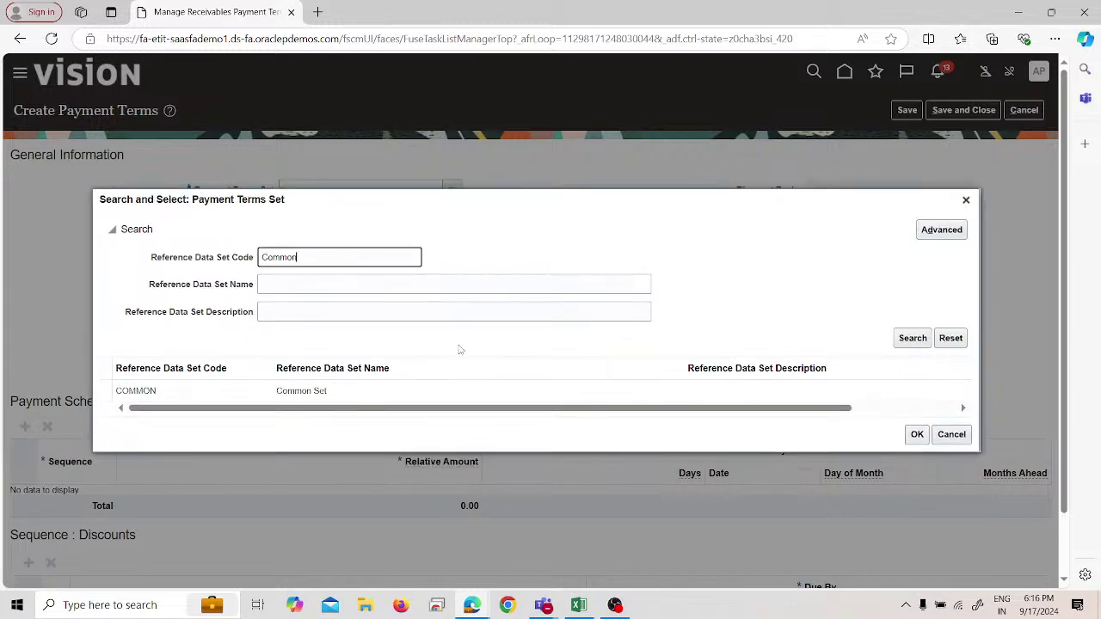
click(469, 389)
click(913, 435)
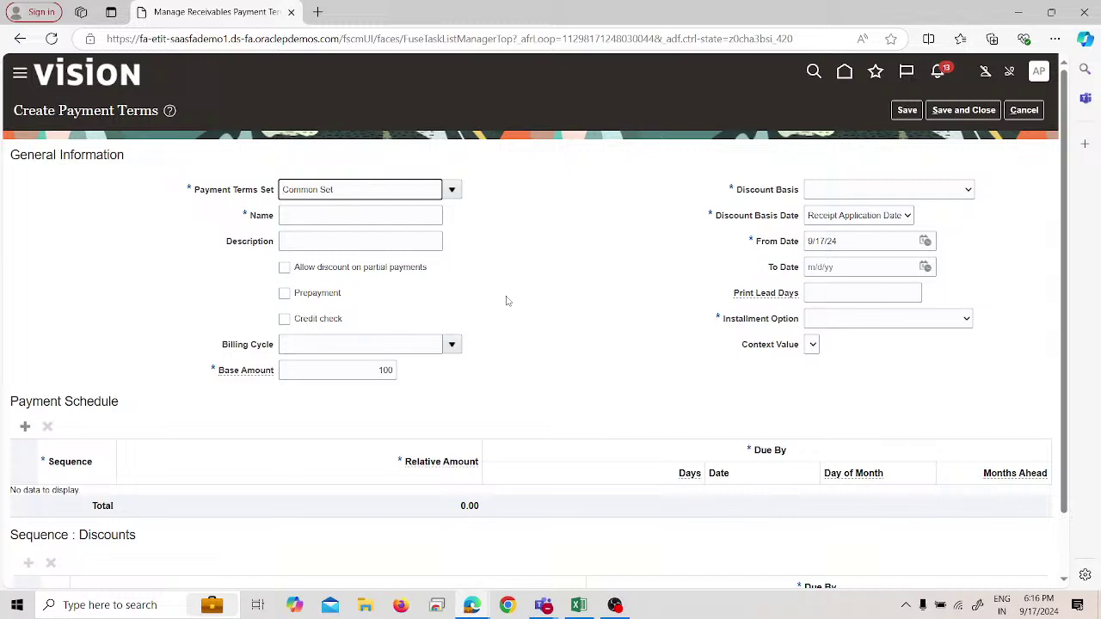
Step: Enter "APL BFB Net 10" as both the name and the description of the payment term
click(386, 215)
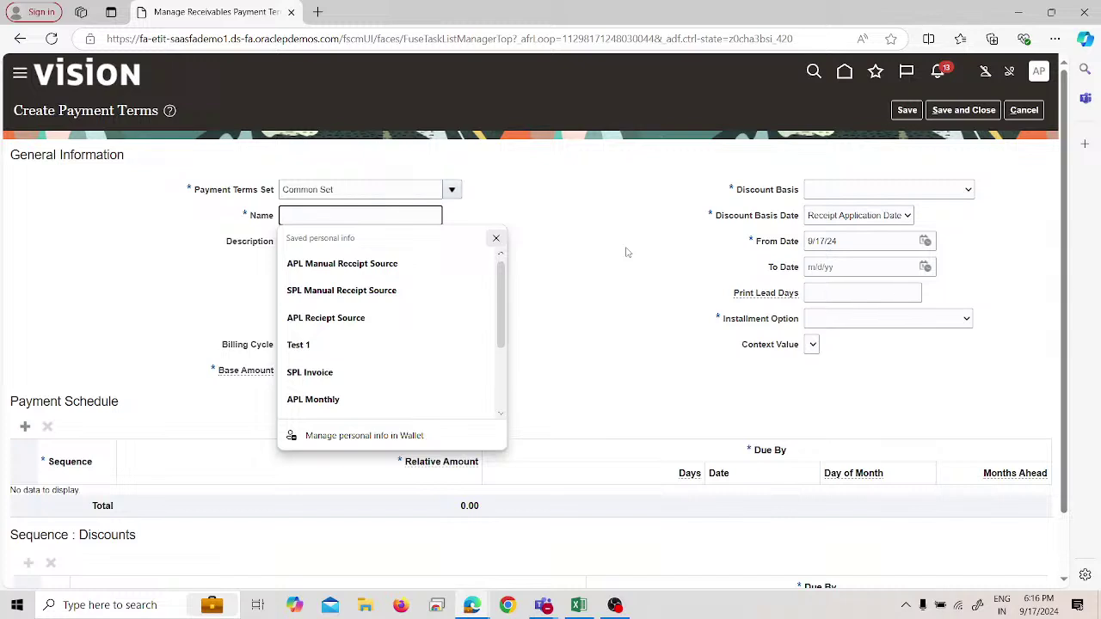
text(APL)
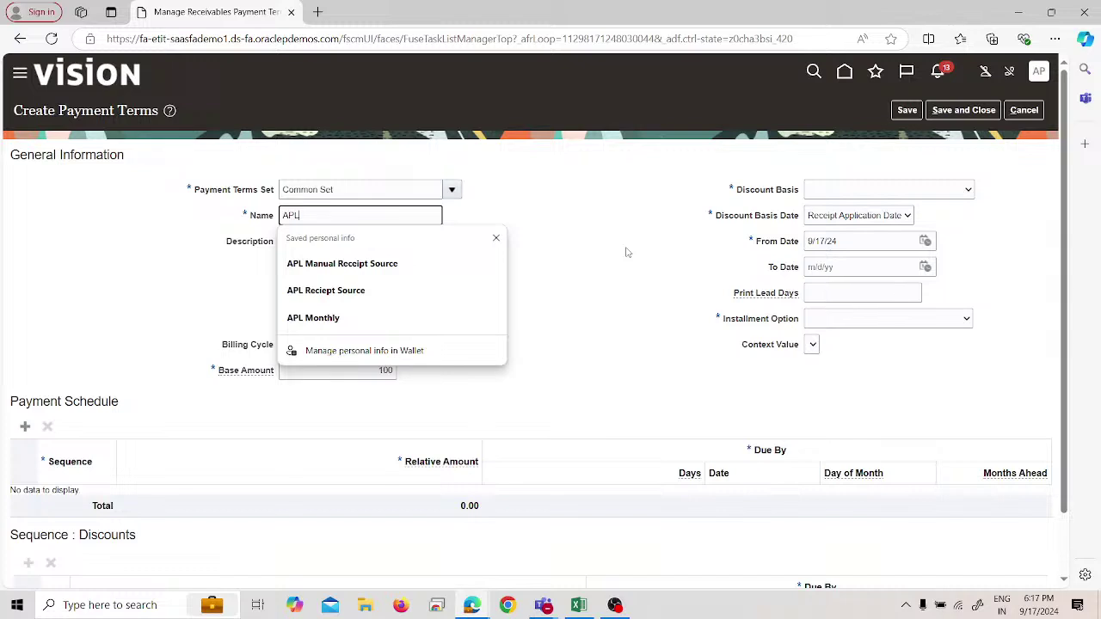
text( BFB )
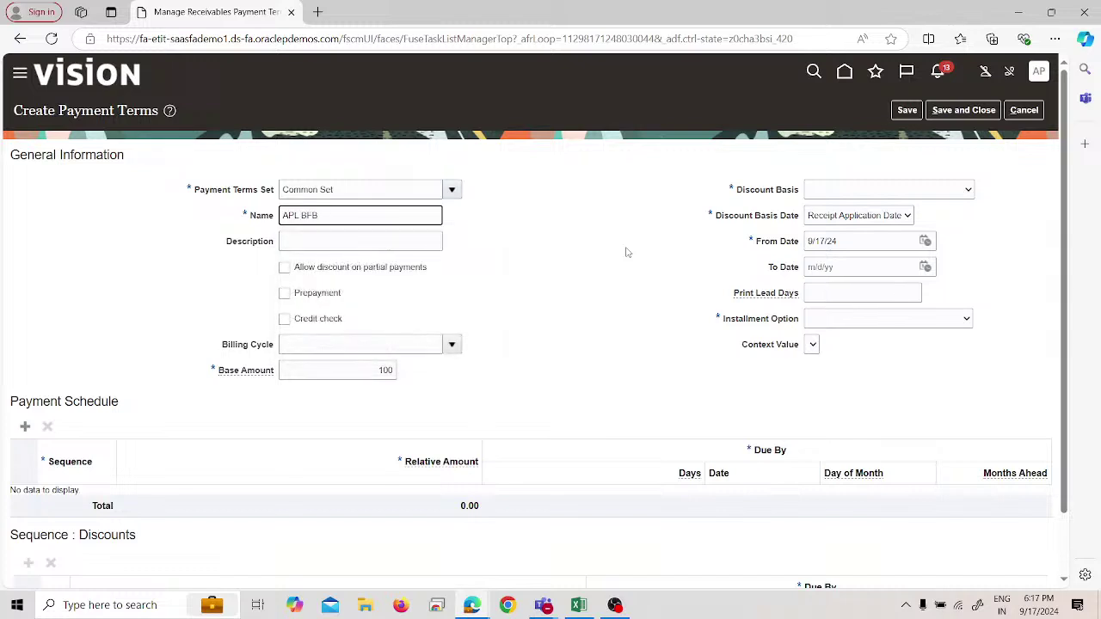
text(Net 10)
double_click(435, 217)
key(ctrl+a)
key(ctrl+c)
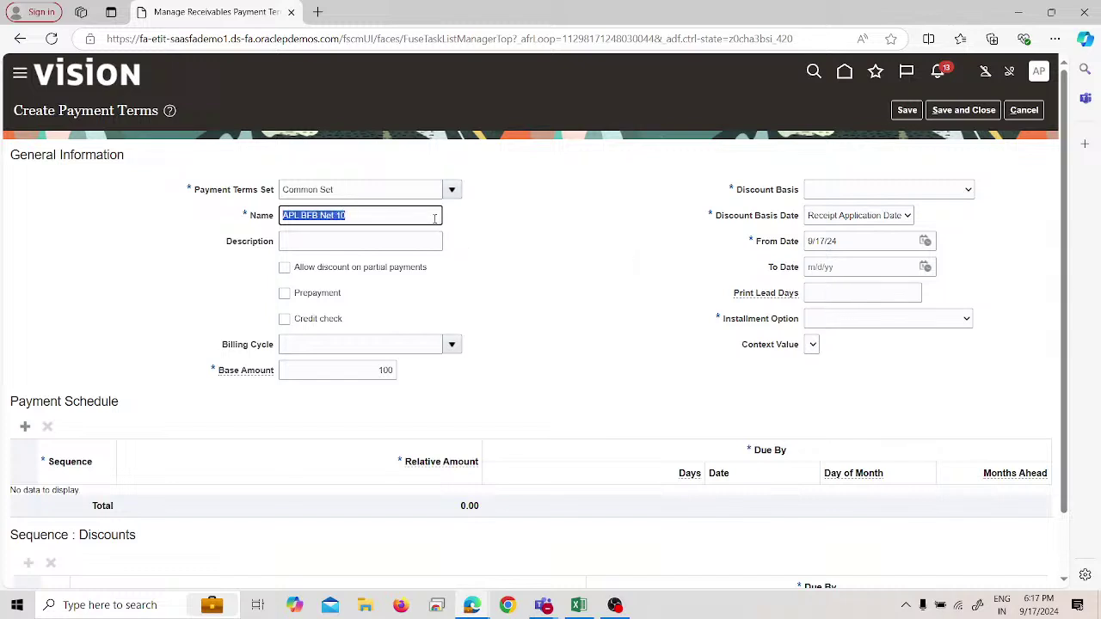
click(355, 241)
key(ctrl+v)
click(461, 287)
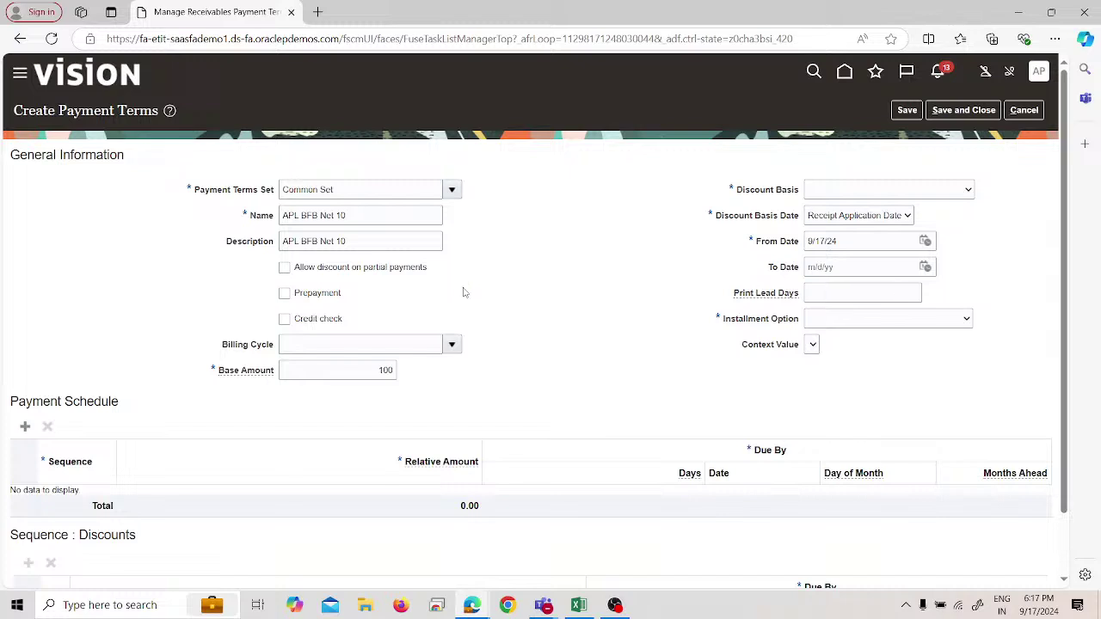
Step: Set the payment term's billing cycle to APL Monthly, discount basis to Invoice Amount and installment option to Include tax and freight in first installment
click(453, 346)
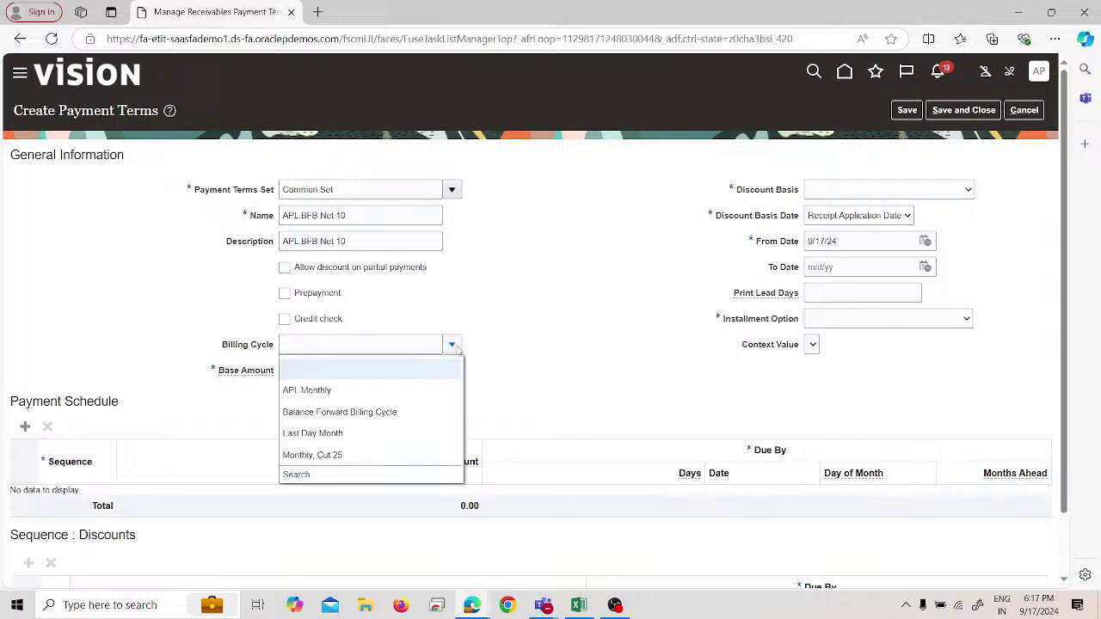
click(403, 389)
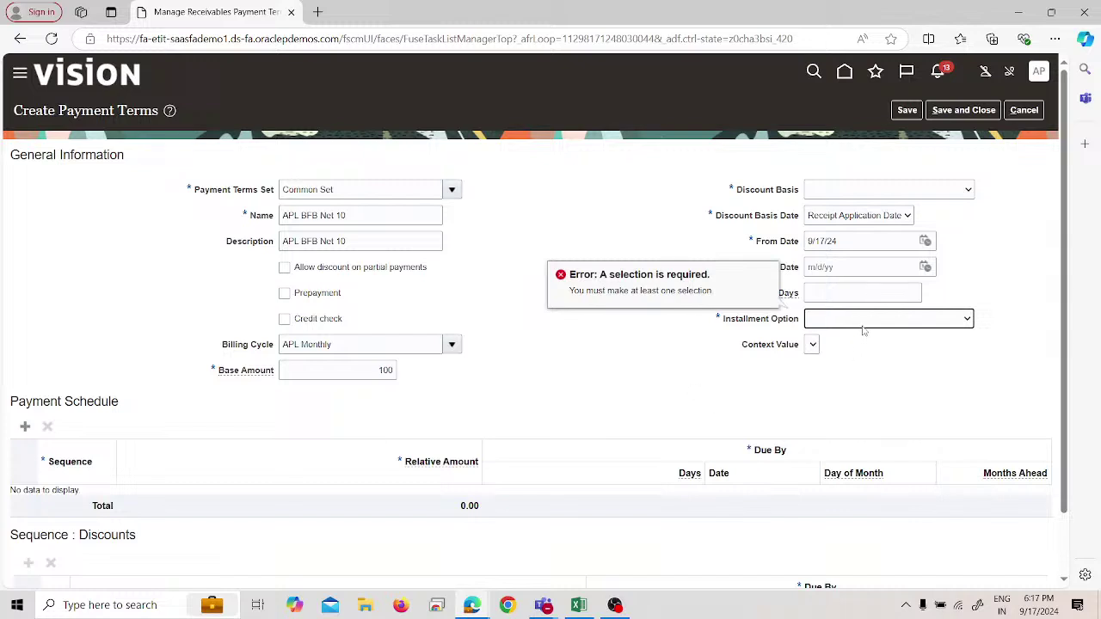
click(861, 191)
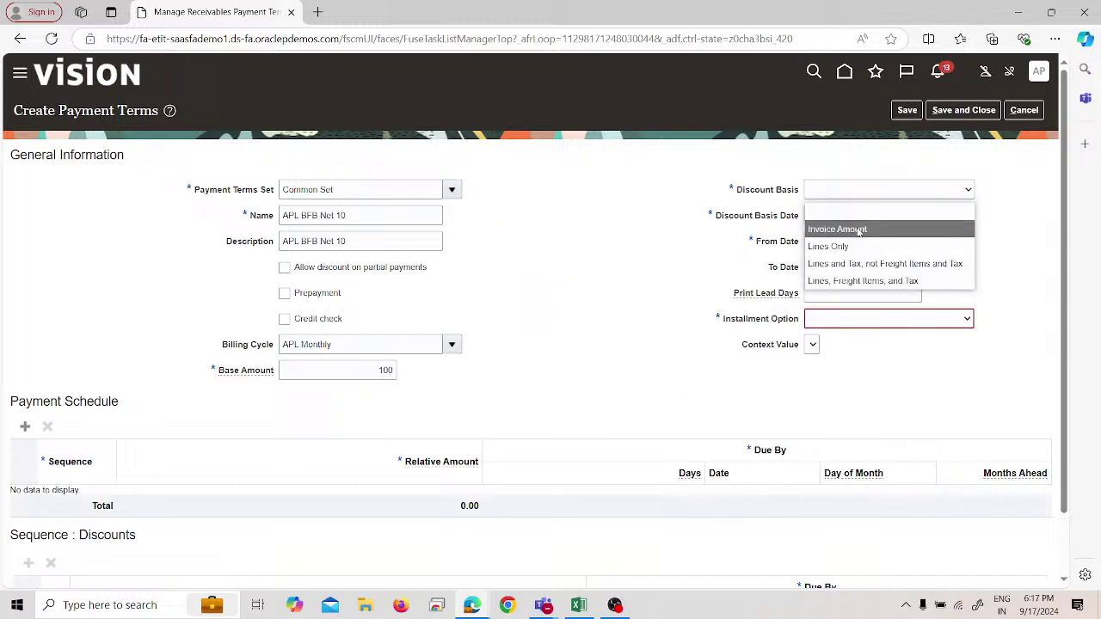
click(858, 229)
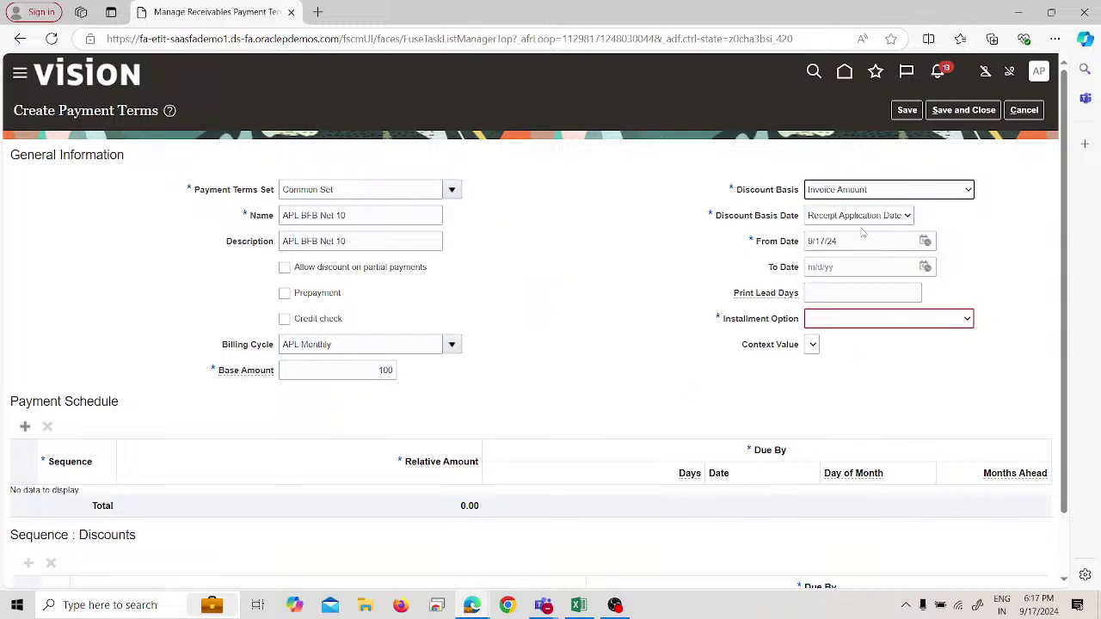
click(873, 324)
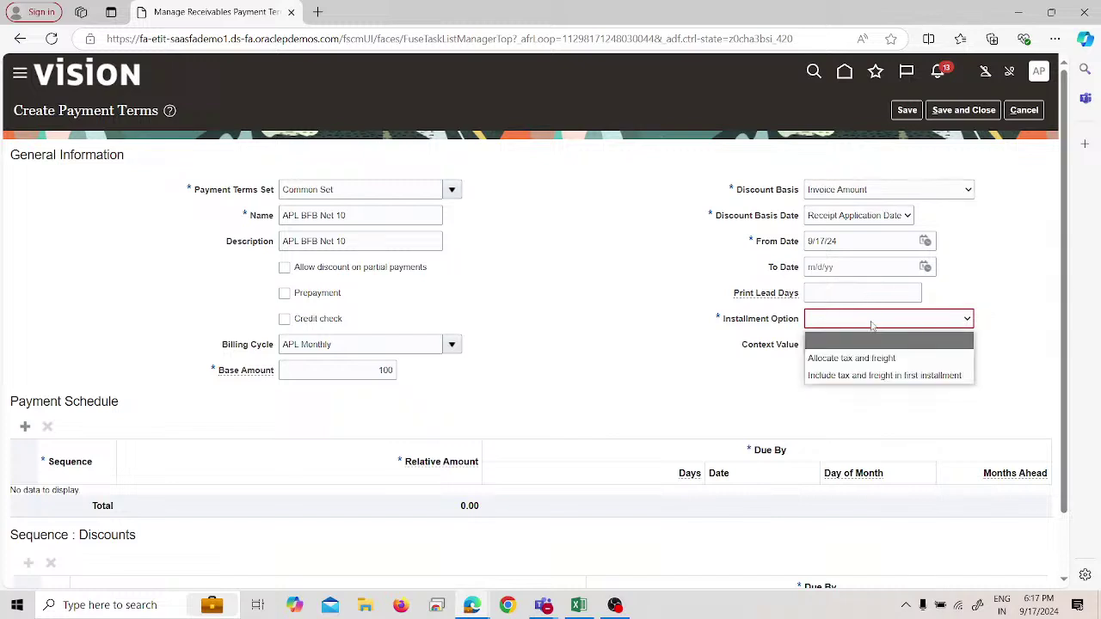
click(871, 375)
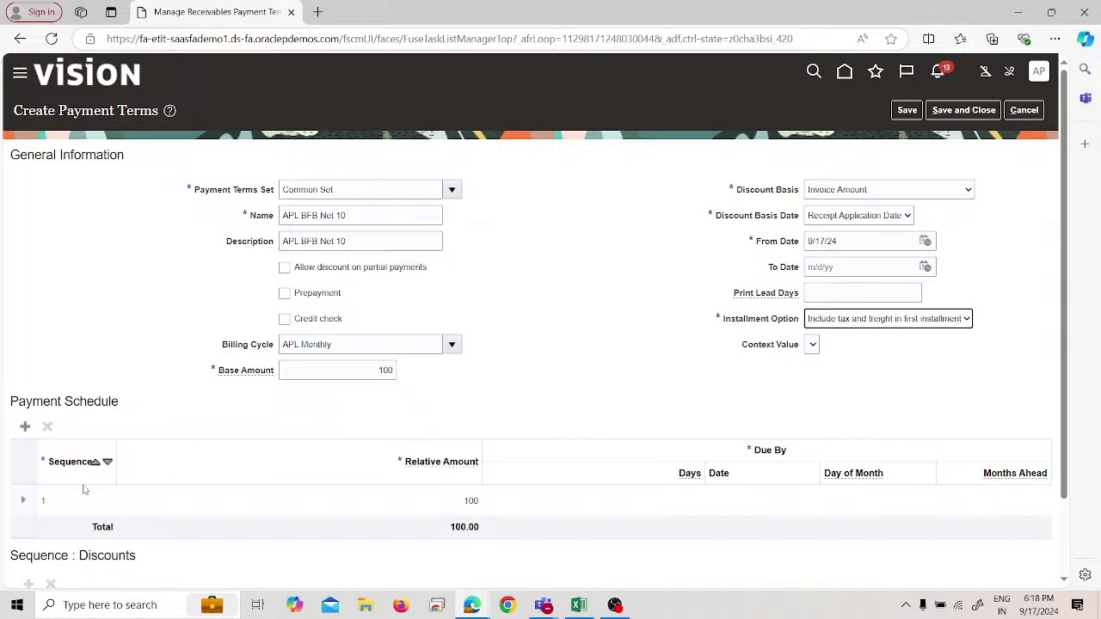
Step: Make the sequence 1 line of the payment schedule due in 10 days, and save and close the payment term
click(167, 493)
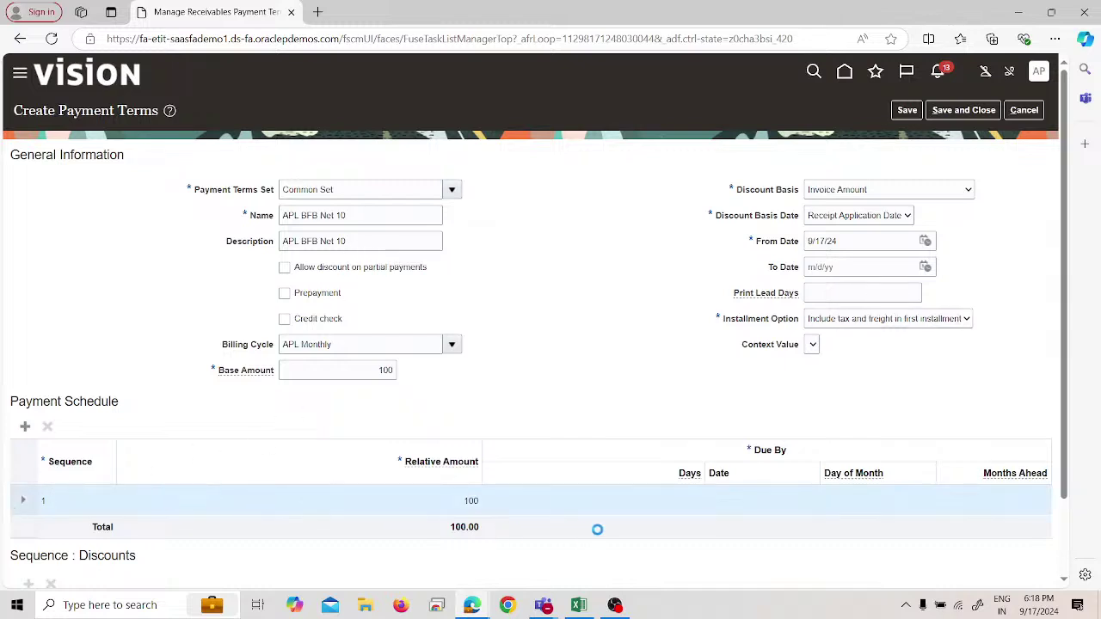
click(610, 503)
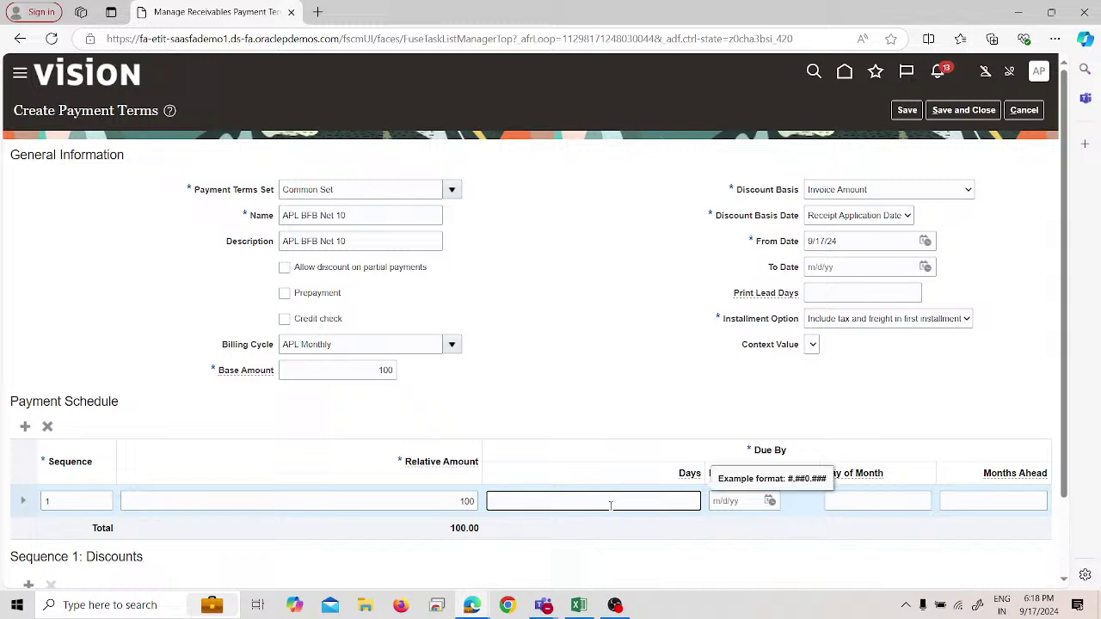
text(10)
click(700, 310)
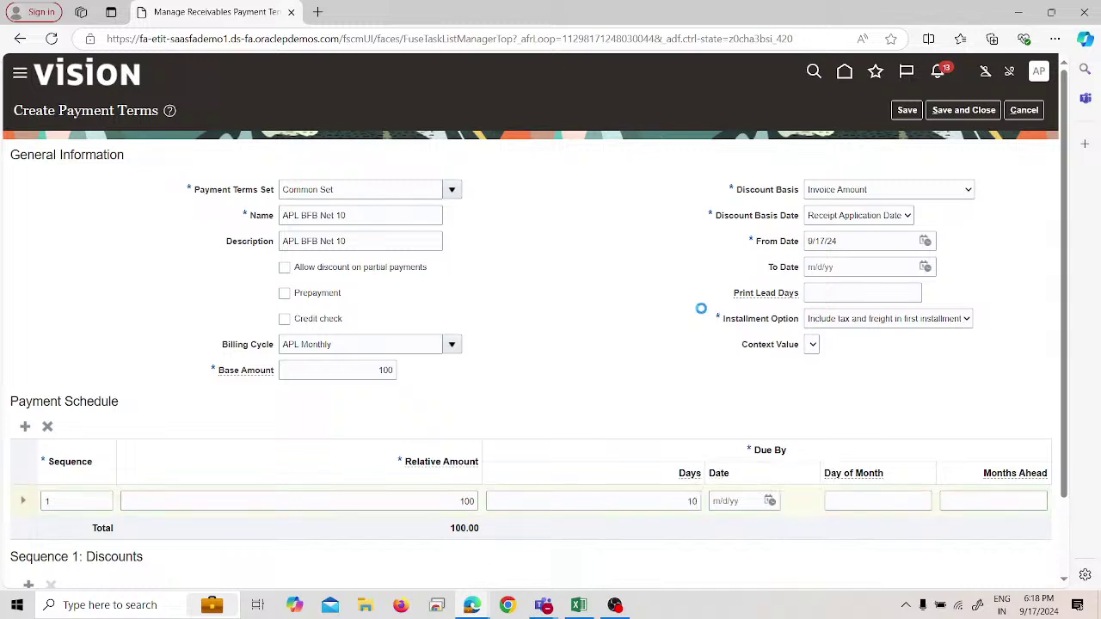
click(959, 112)
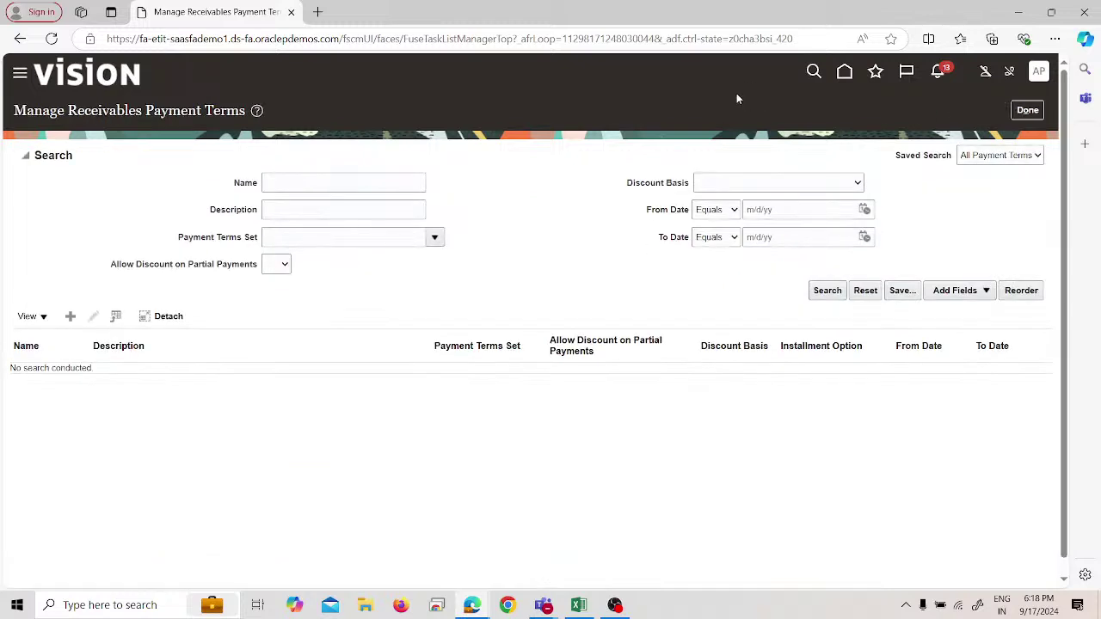
click(1027, 110)
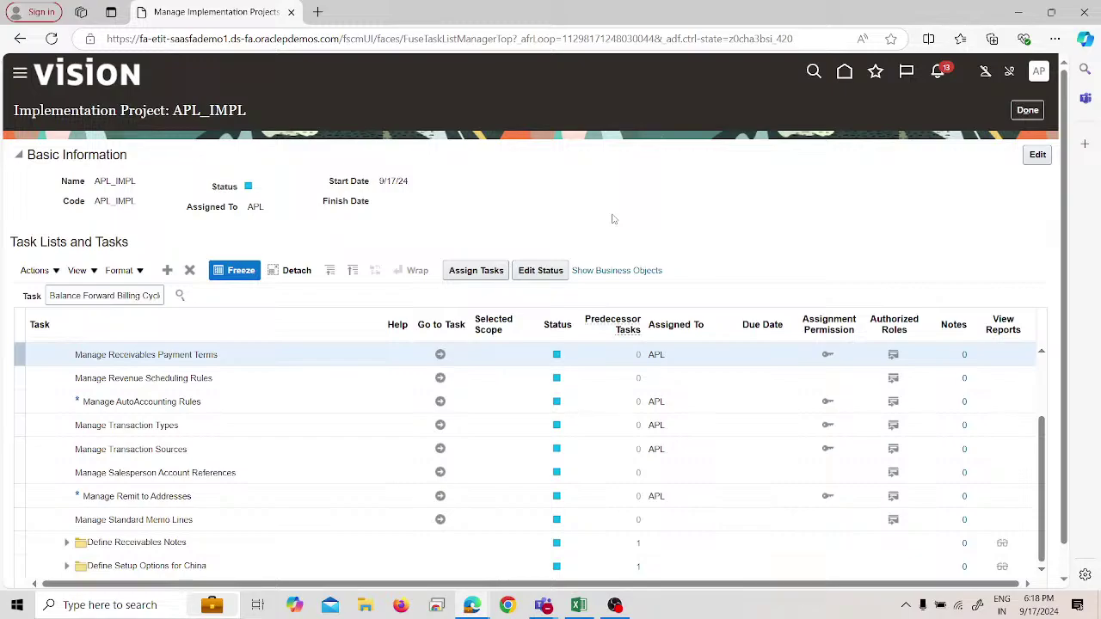
Step: Switch to the Excel notes worksheet and enter "Customer Profile Class" in cell A102
key(alt+Tab)
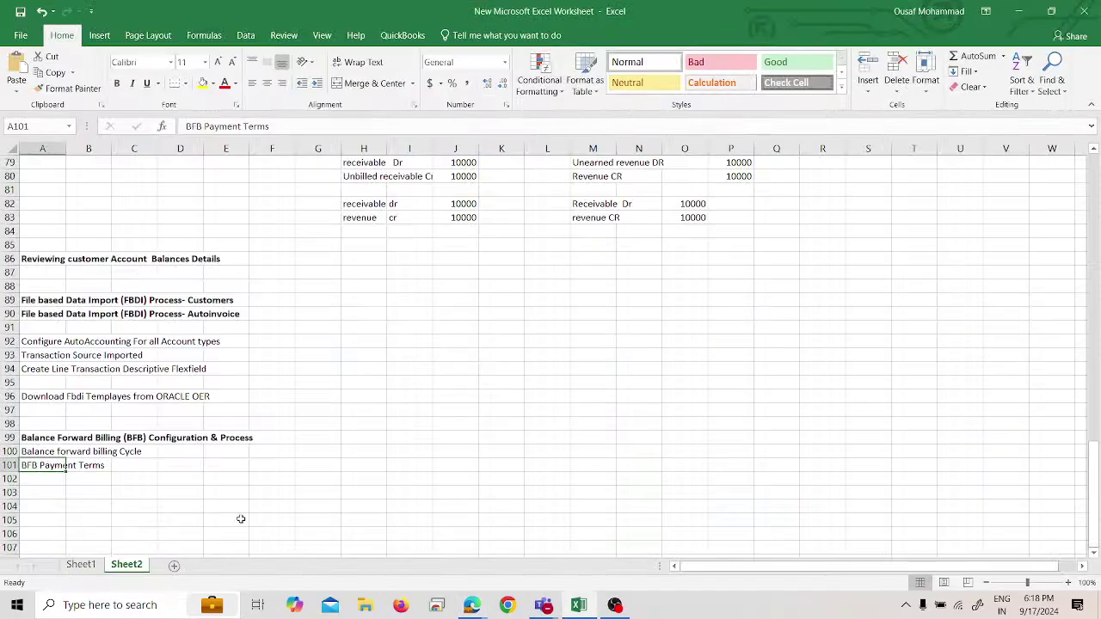
click(58, 479)
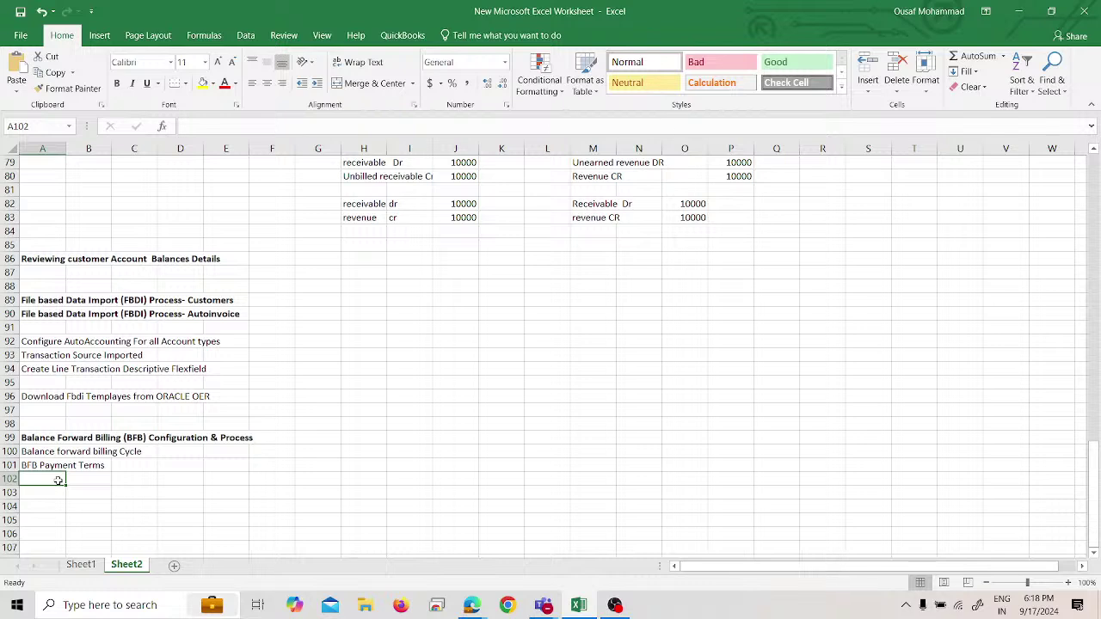
text(Cust)
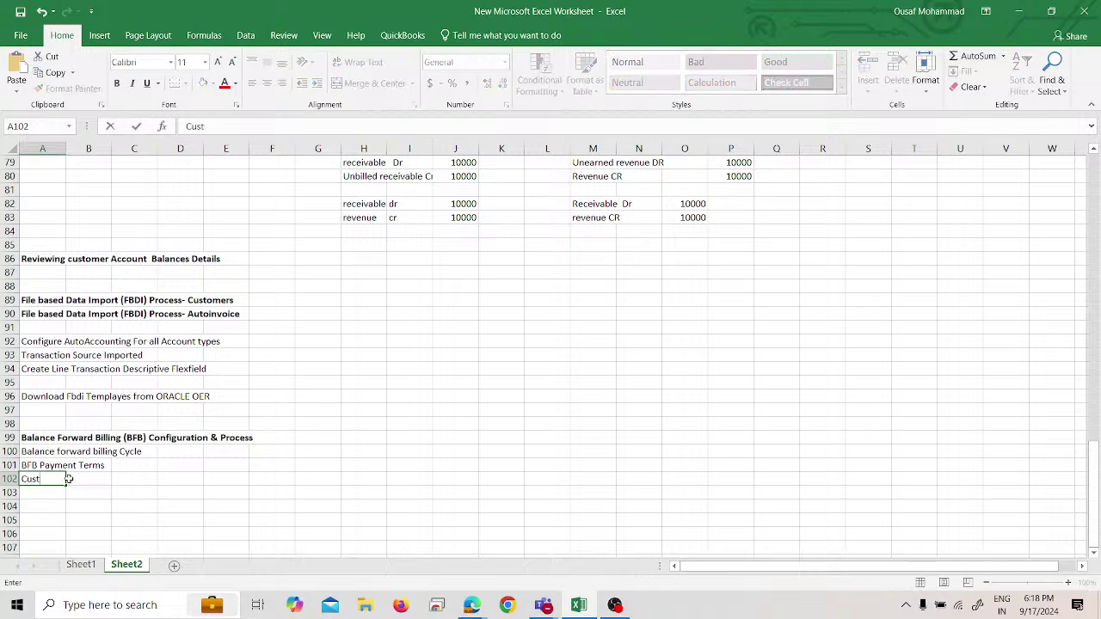
text(omer Profile Class)
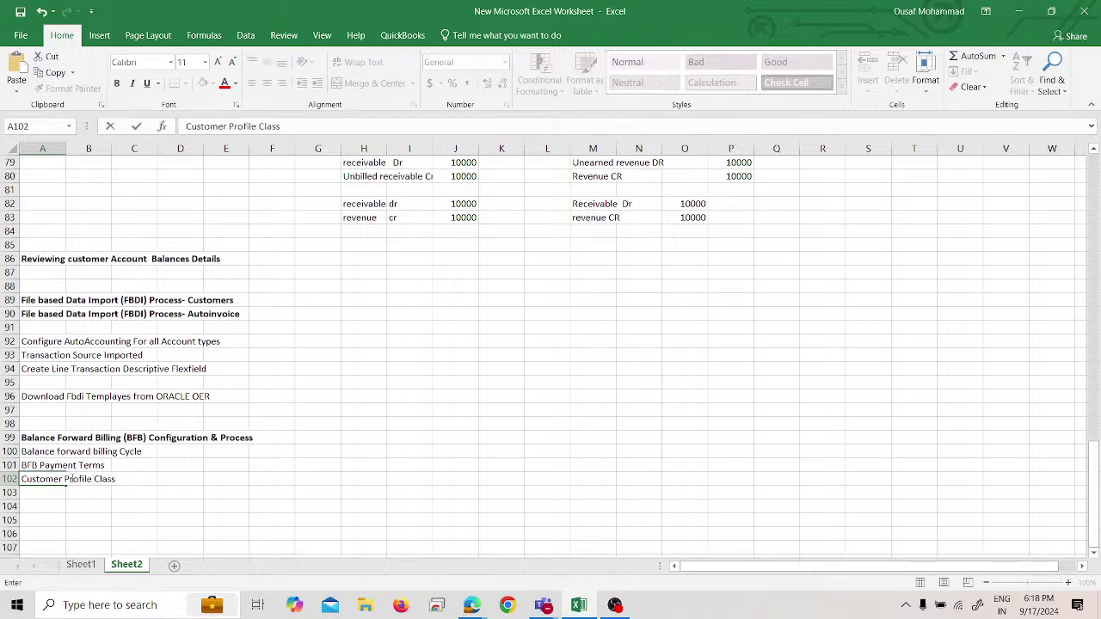
key(Return)
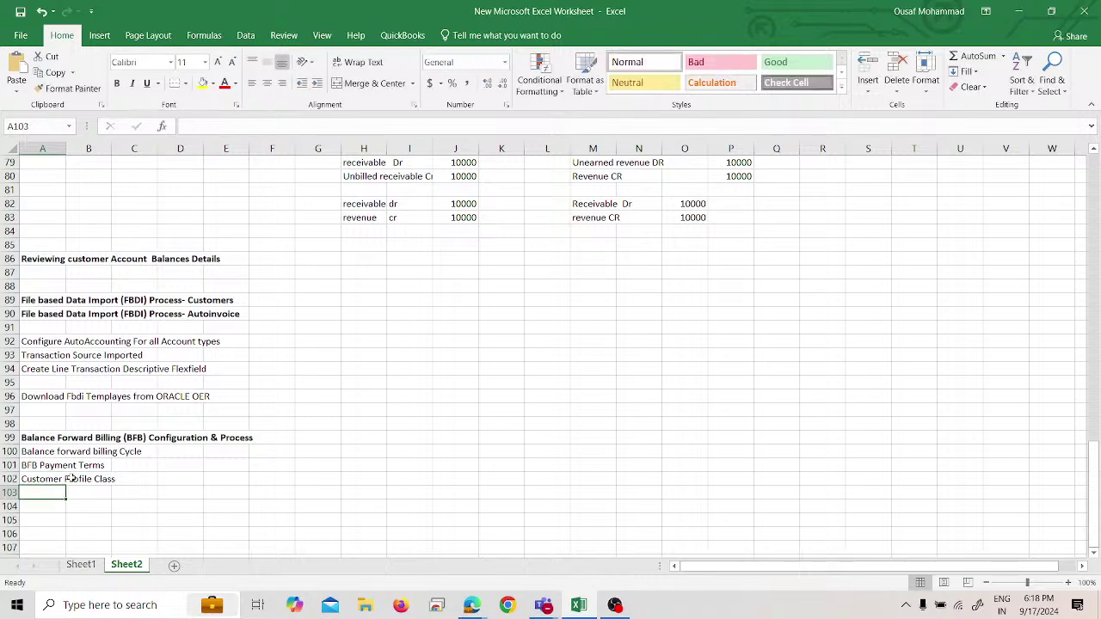
Step: Return to the APL_IMPL project in Oracle and search its tasks for "Customer Profile Class"
key(alt+Tab)
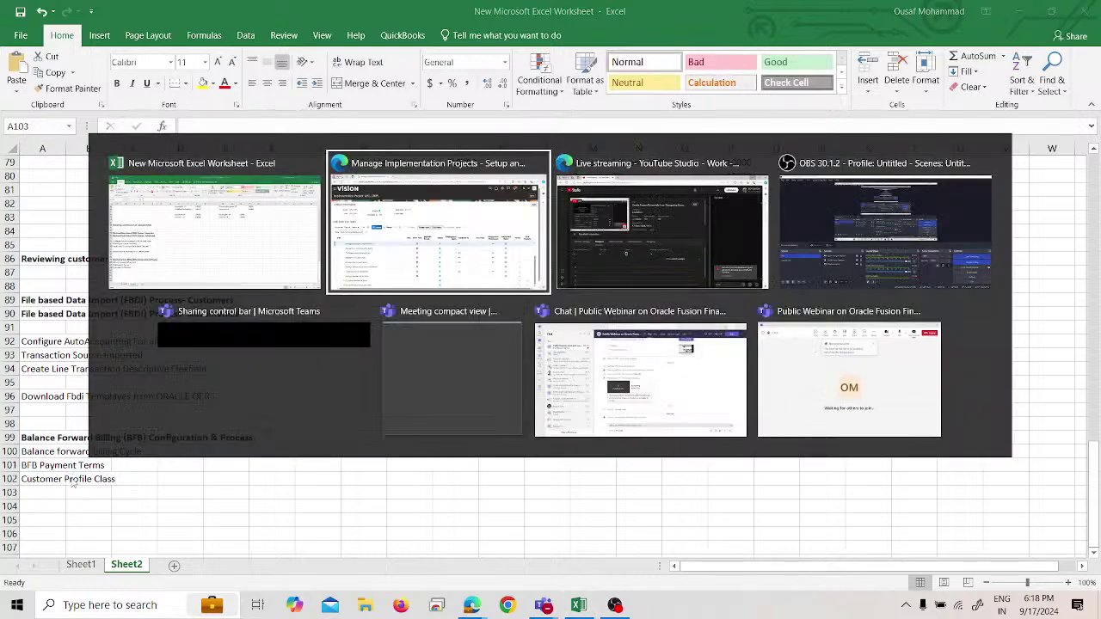
key(alt+Tab)
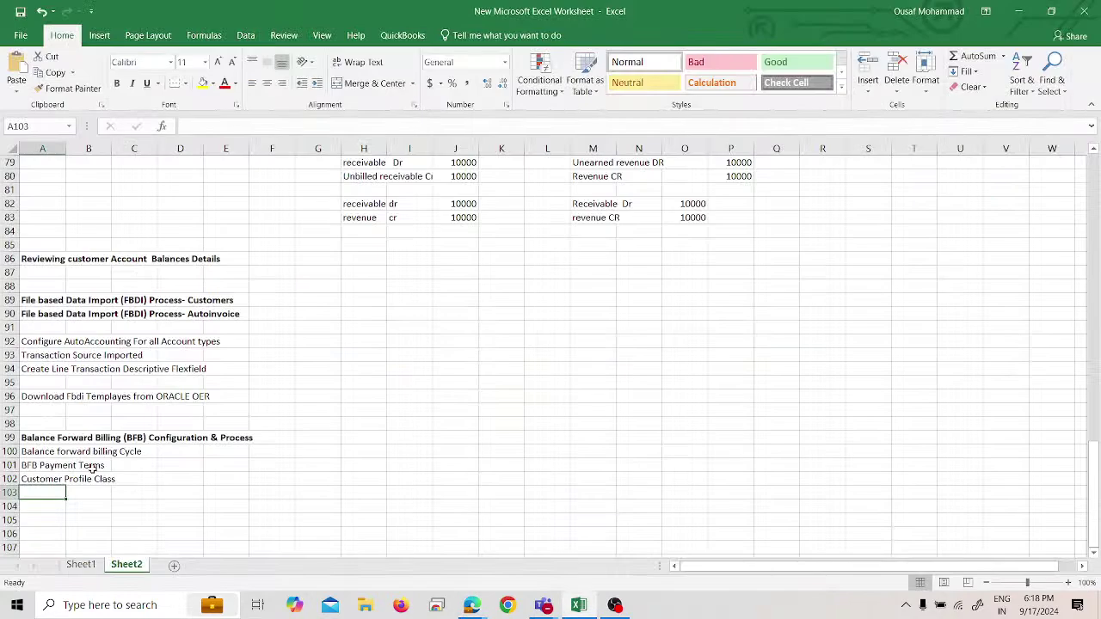
key(alt+Tab)
click(142, 296)
key(ctrl+a)
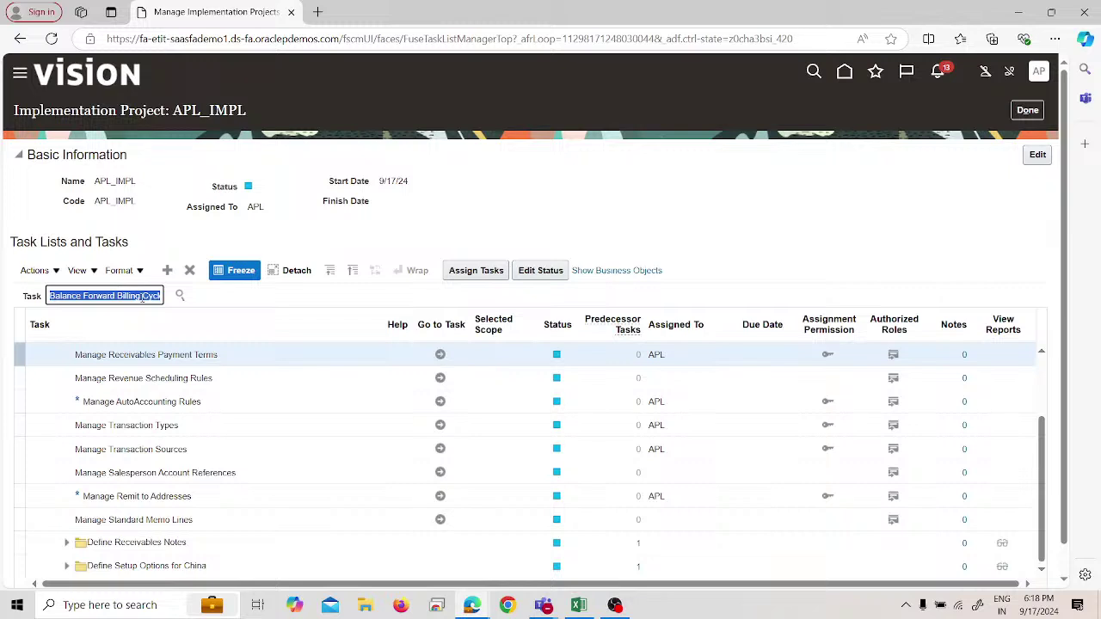
text(Cus)
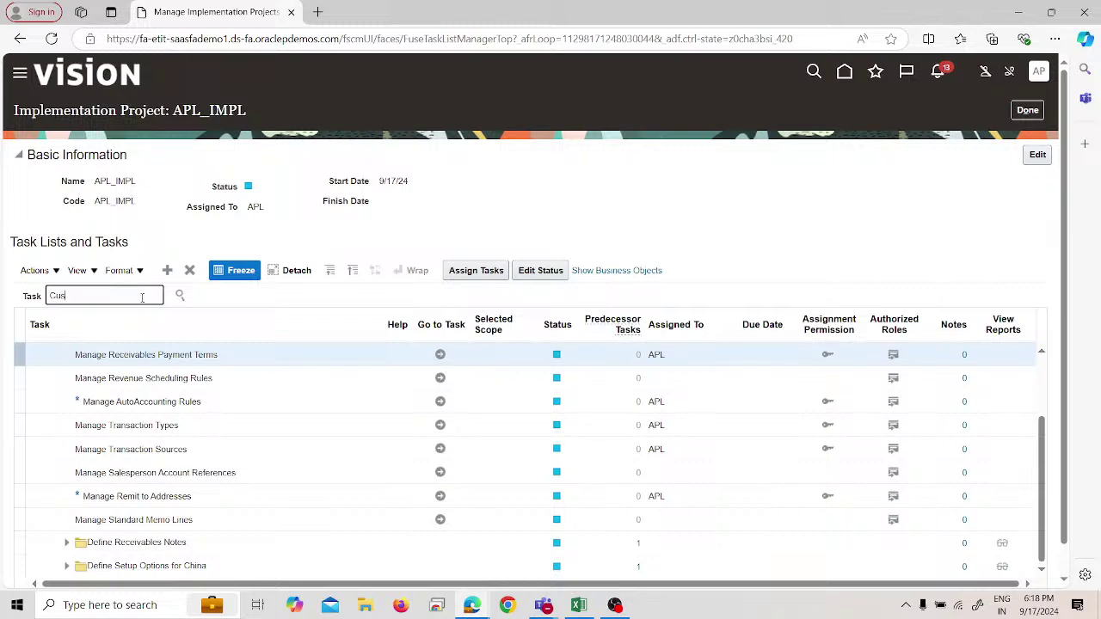
text(tomer Profile Class)
key(Return)
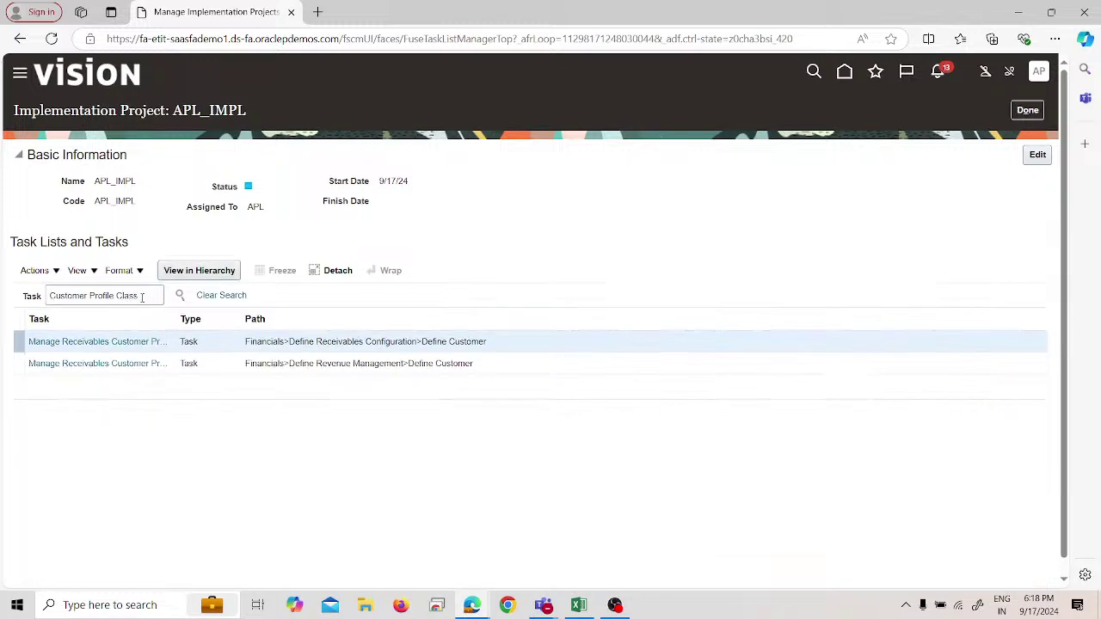
Step: Open the Manage Receivables Customer Profile Classes task under Define Receivables Configuration and start creating a profile class
click(92, 342)
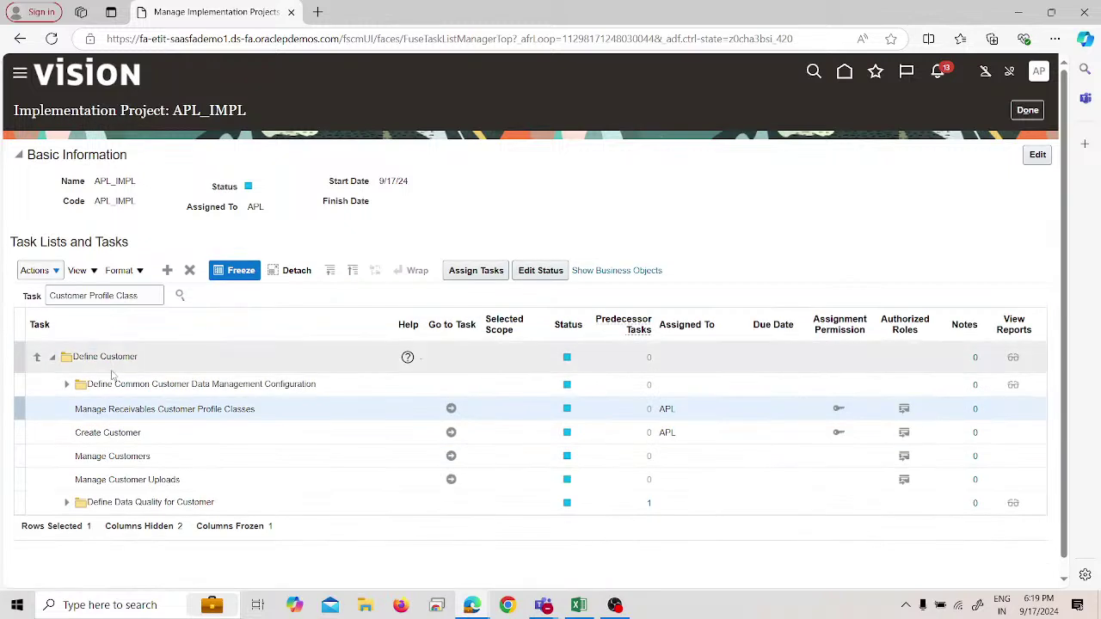
click(449, 407)
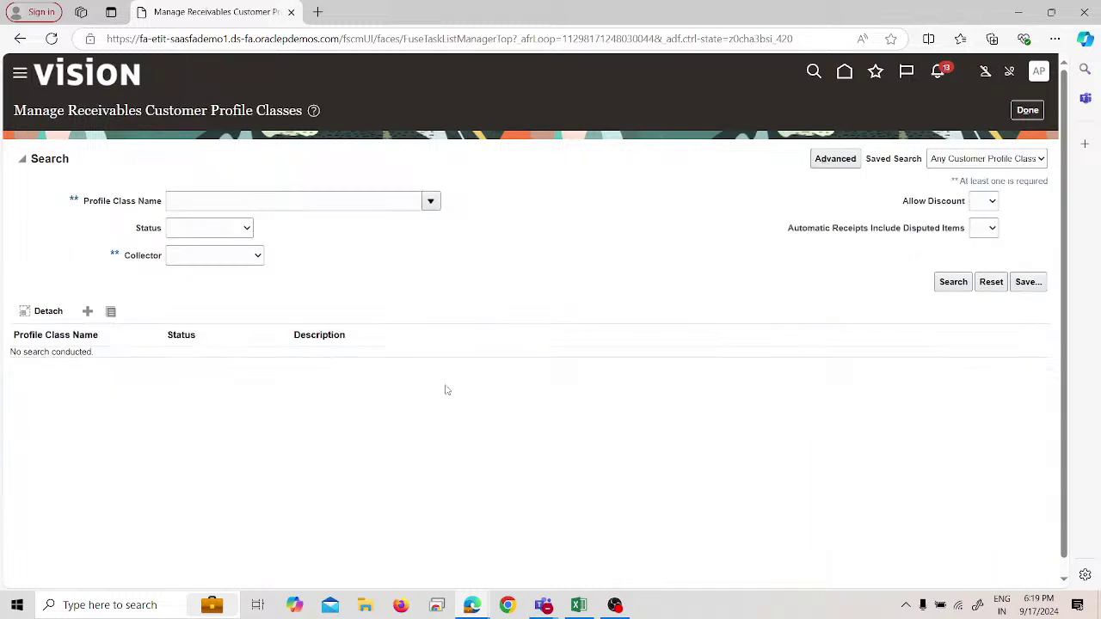
click(89, 313)
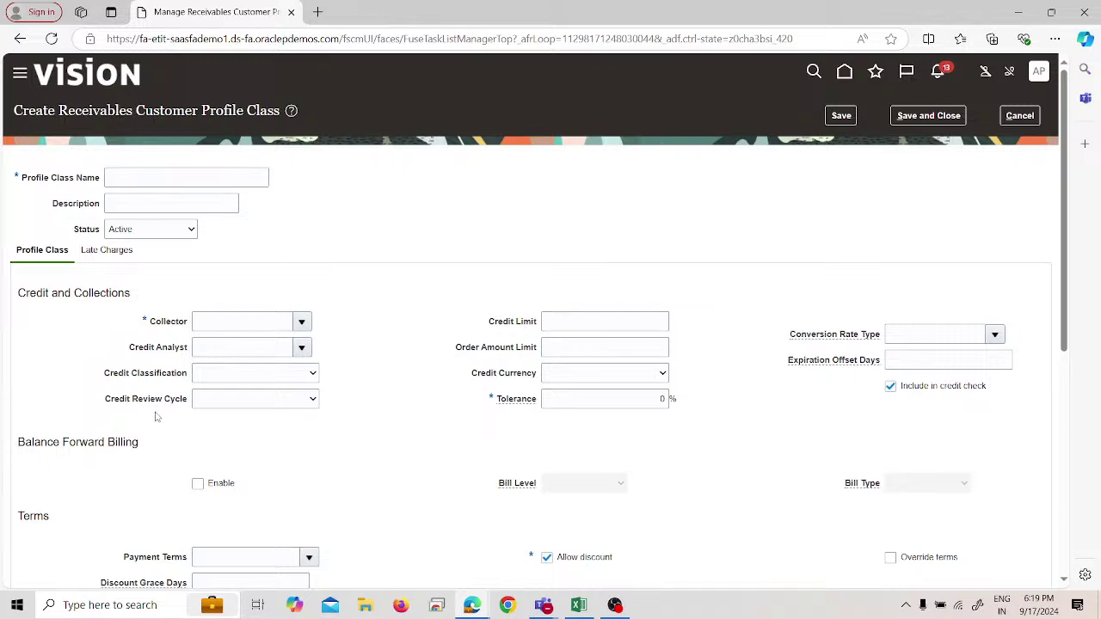
Step: Enter "APL BFB Profile Class" as both the name and the description of the customer profile class
click(143, 174)
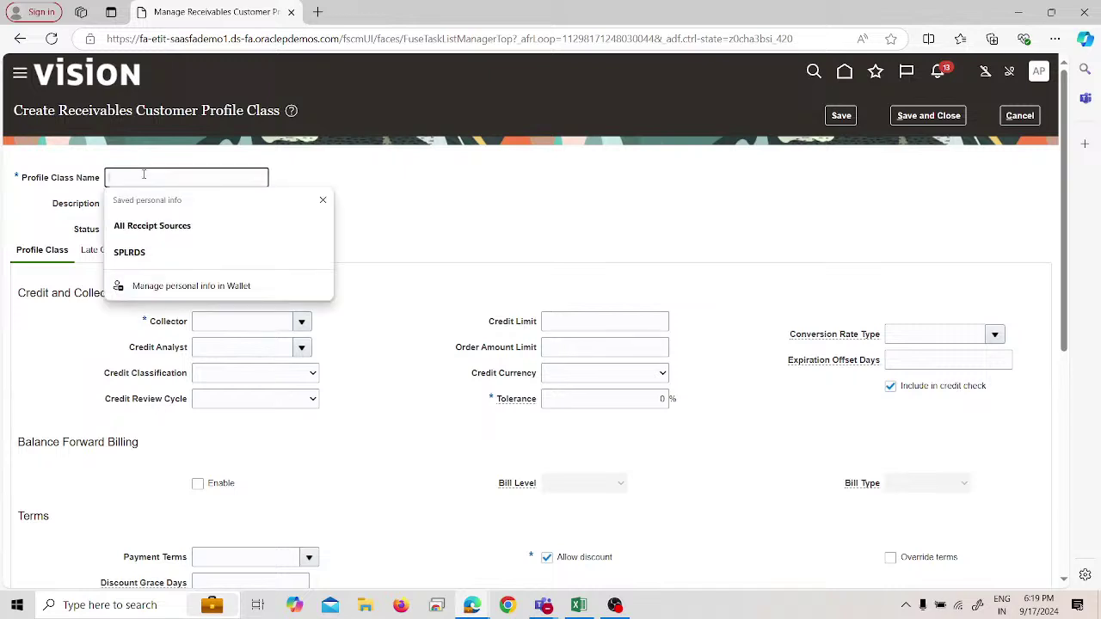
text(APL)
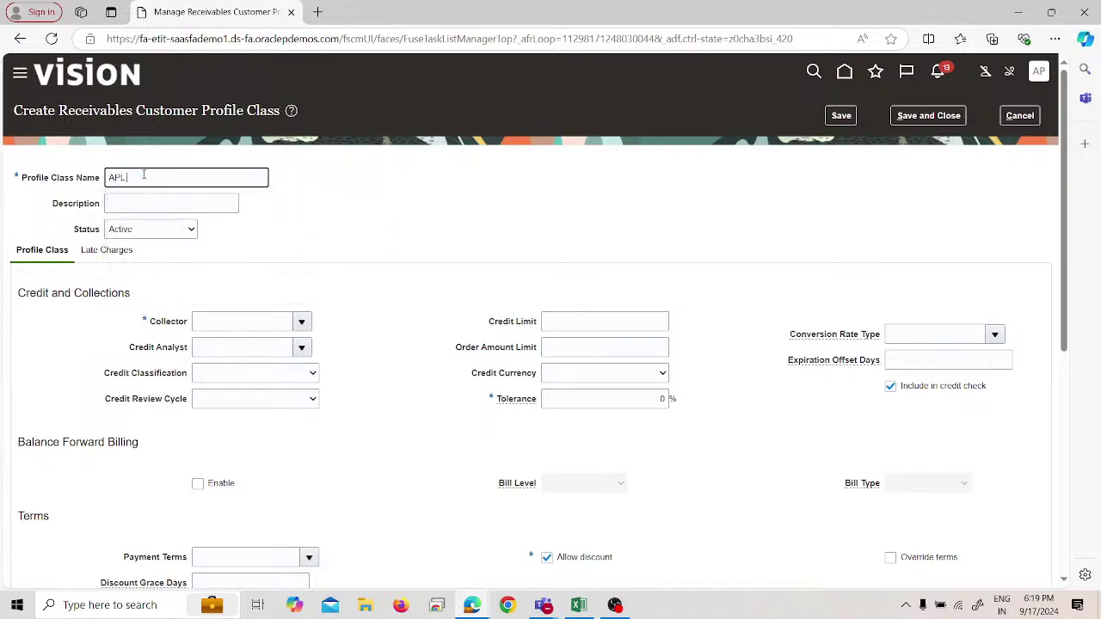
text( BFB Profile Class)
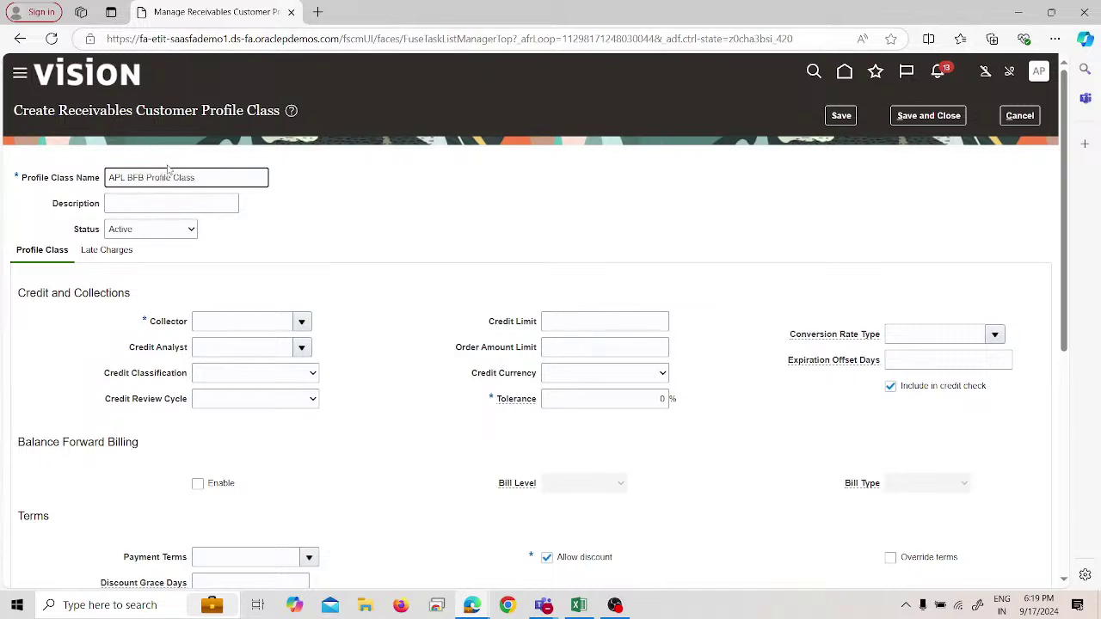
triple_click(222, 181)
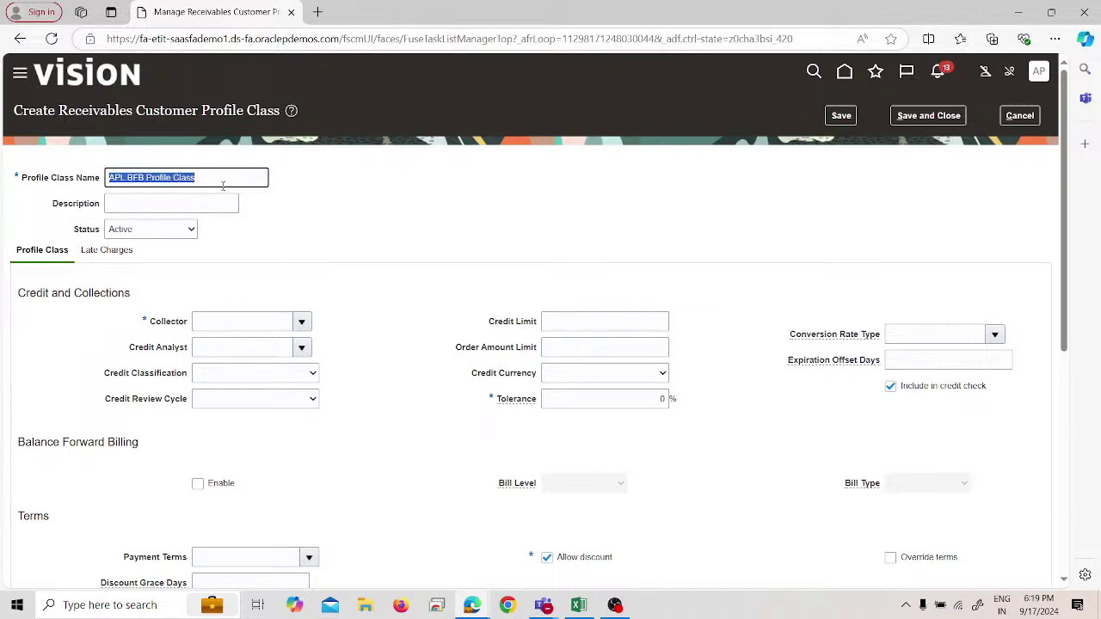
key(ctrl+c)
click(211, 201)
key(ctrl+v)
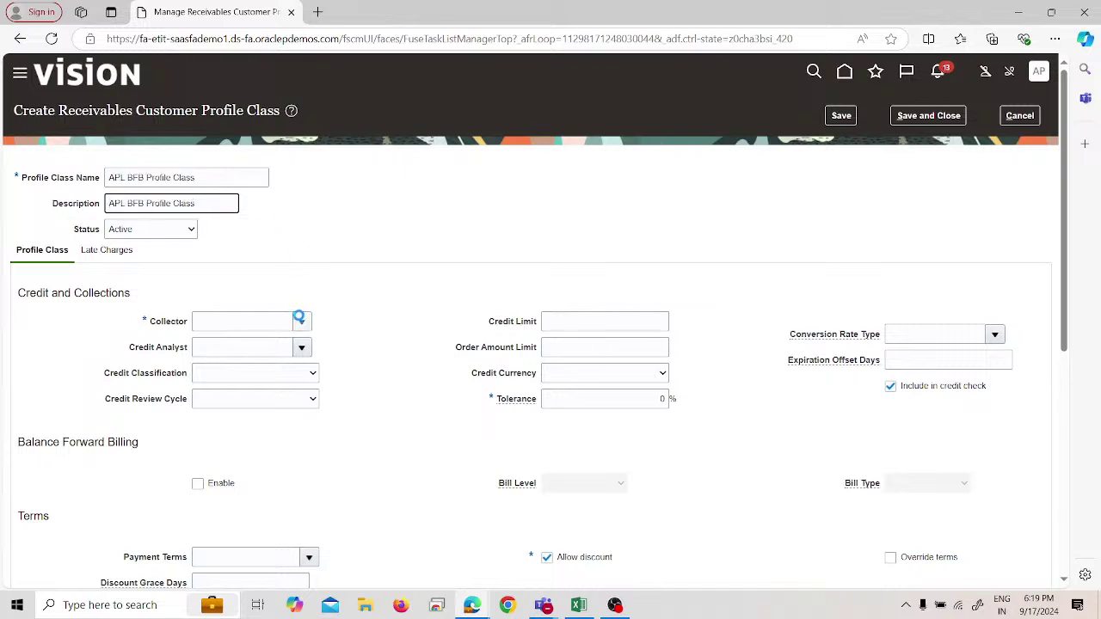
Step: Assign APL Collector as the collector of the customer profile class
click(285, 322)
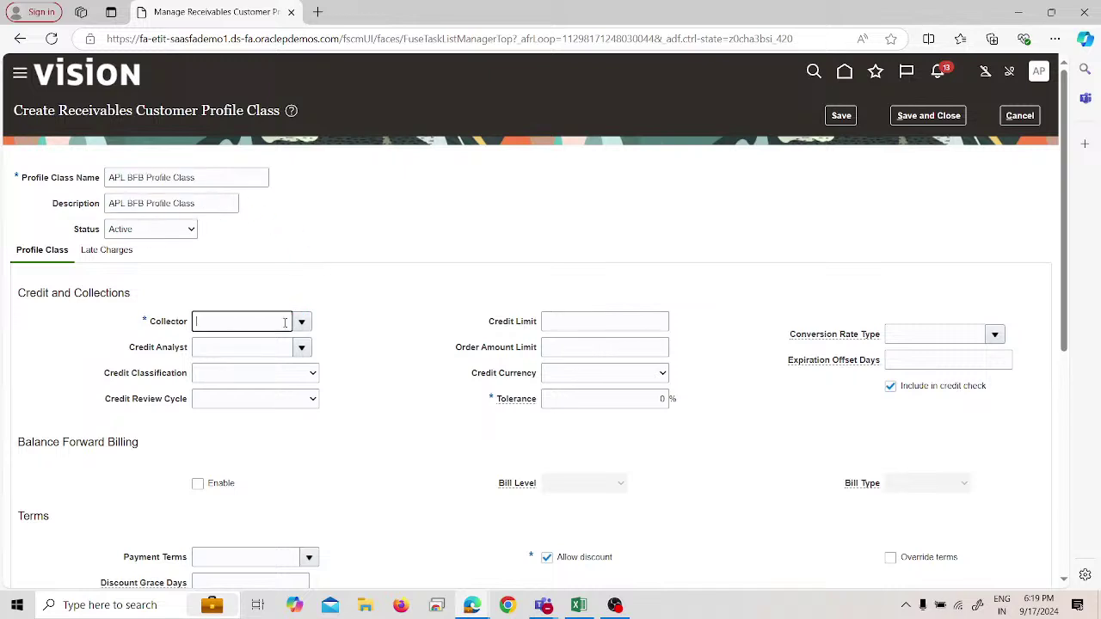
text(apl)
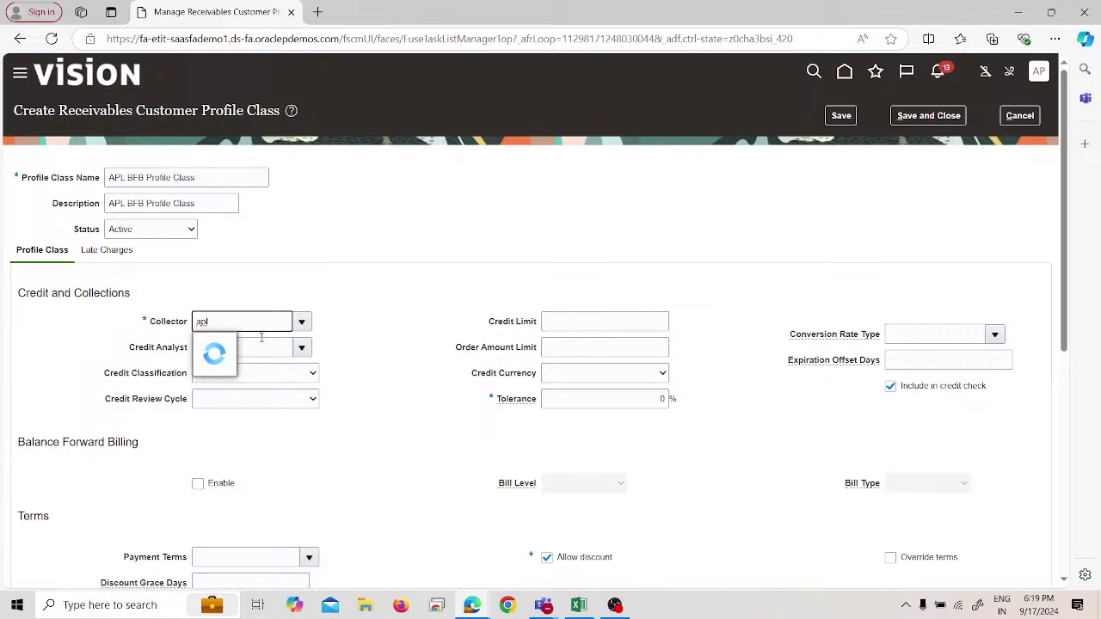
key(Return)
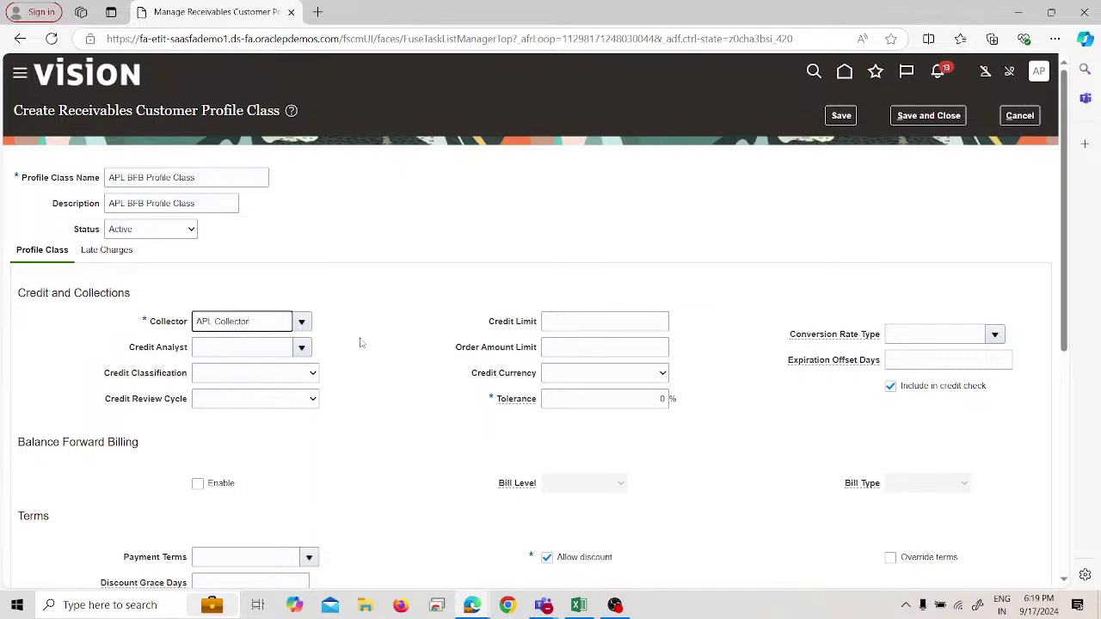
scroll(362, 333, down, 2)
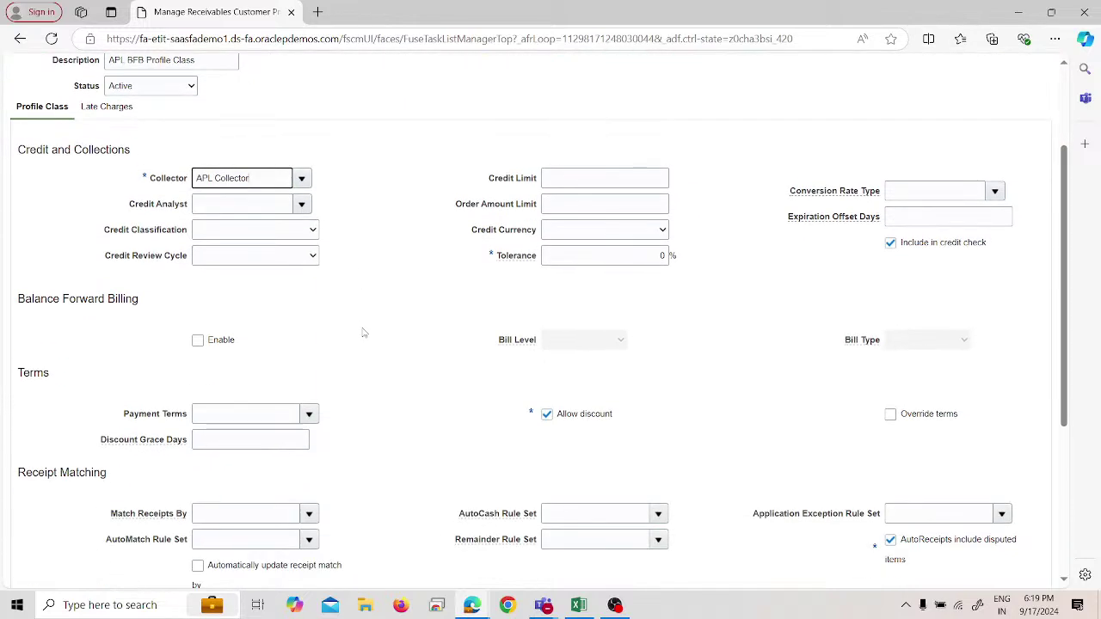
click(308, 415)
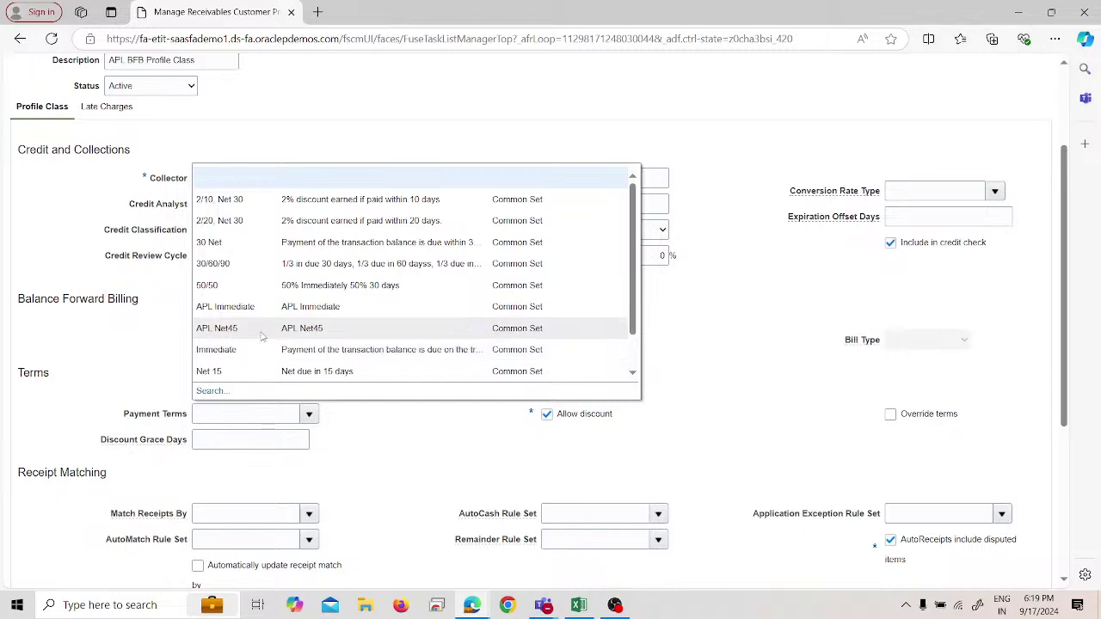
scroll(258, 325, down, 2)
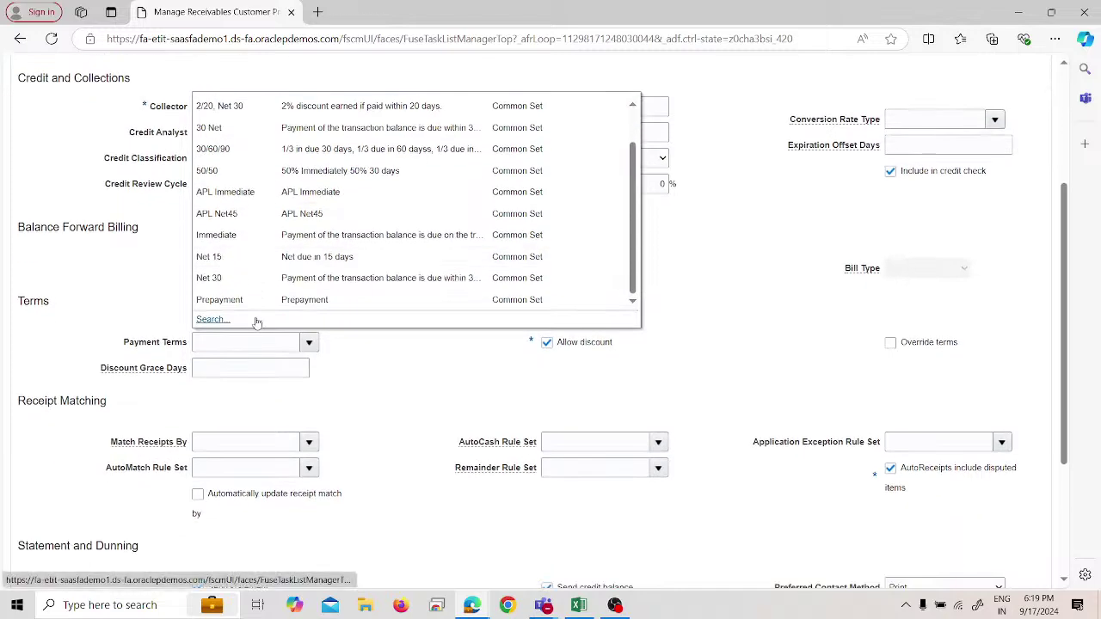
scroll(266, 288, up, 2)
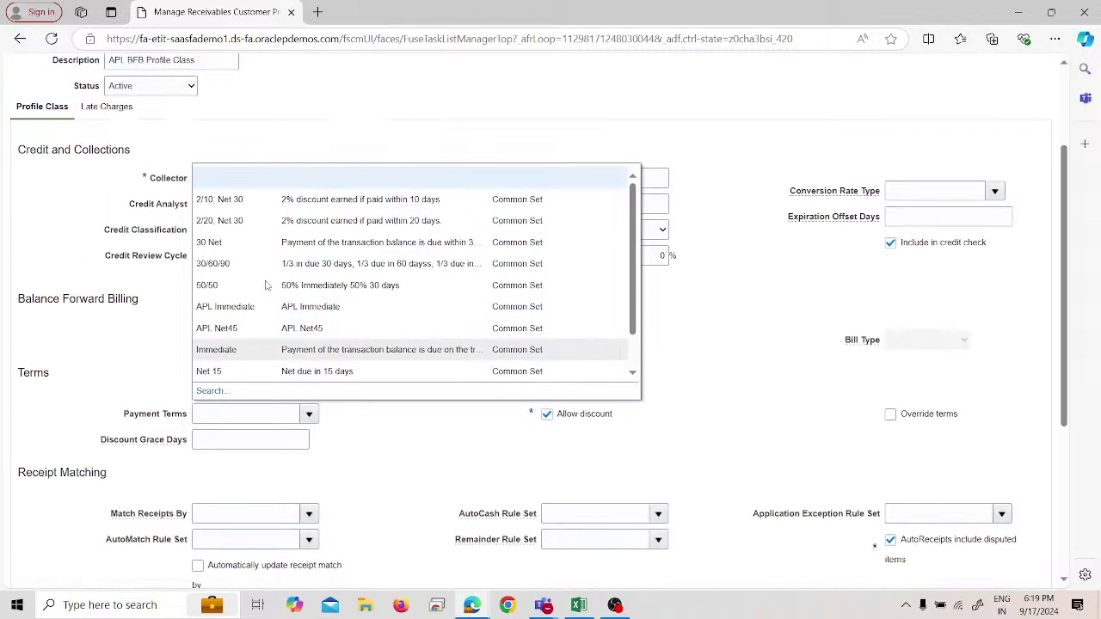
click(289, 388)
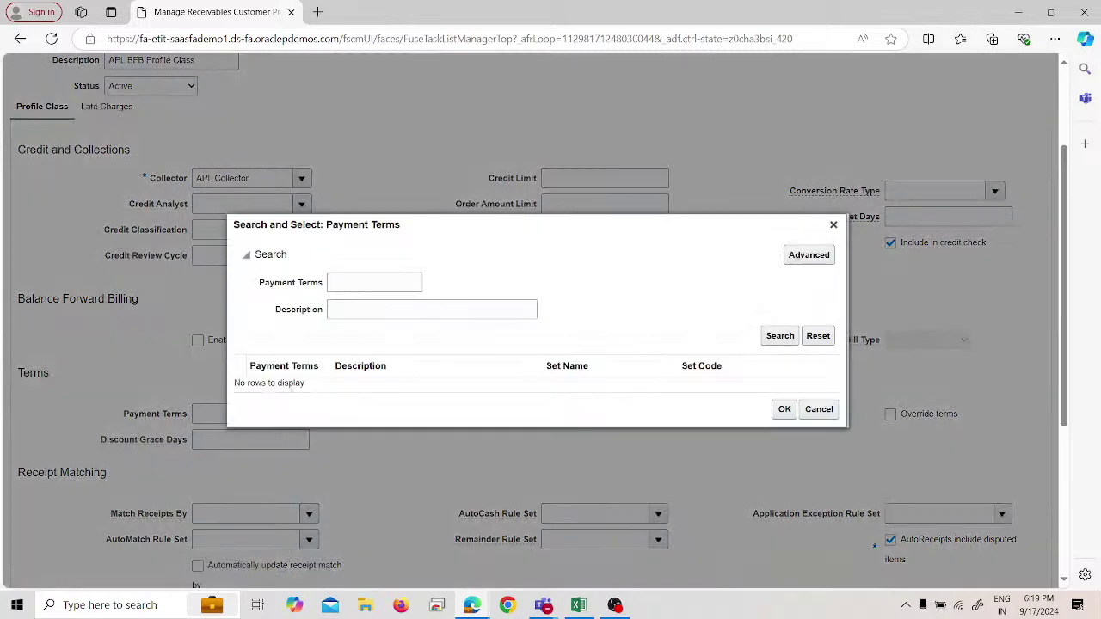
click(834, 226)
Step: Enable balance forward billing for the profile class, accepting the removal of payment terms, and assign the APL BFB Net 10 payment terms
click(198, 341)
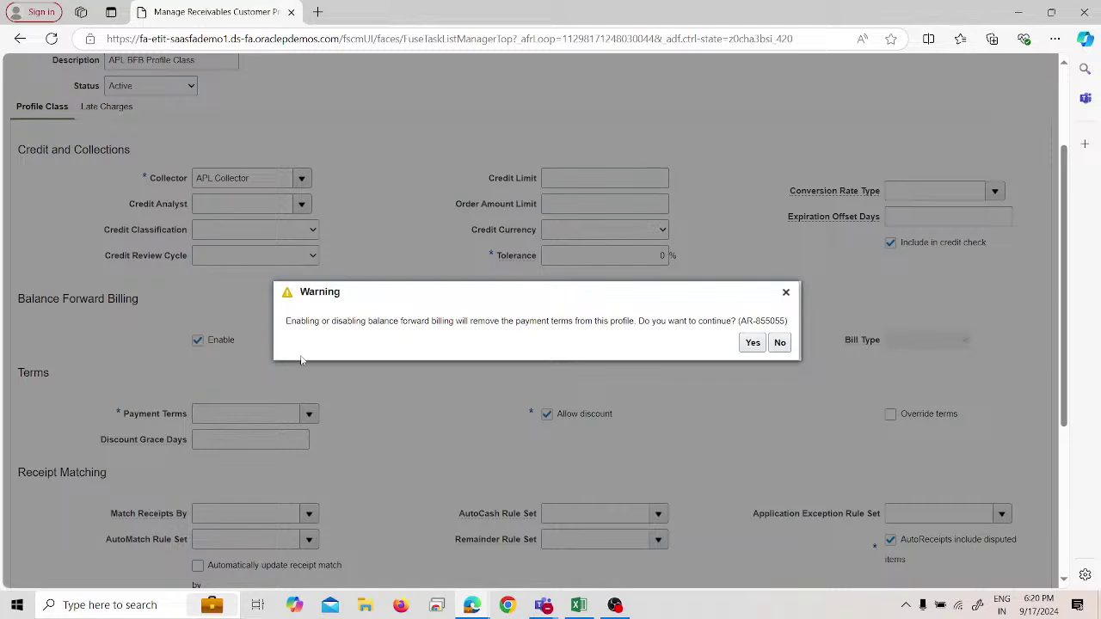
click(754, 345)
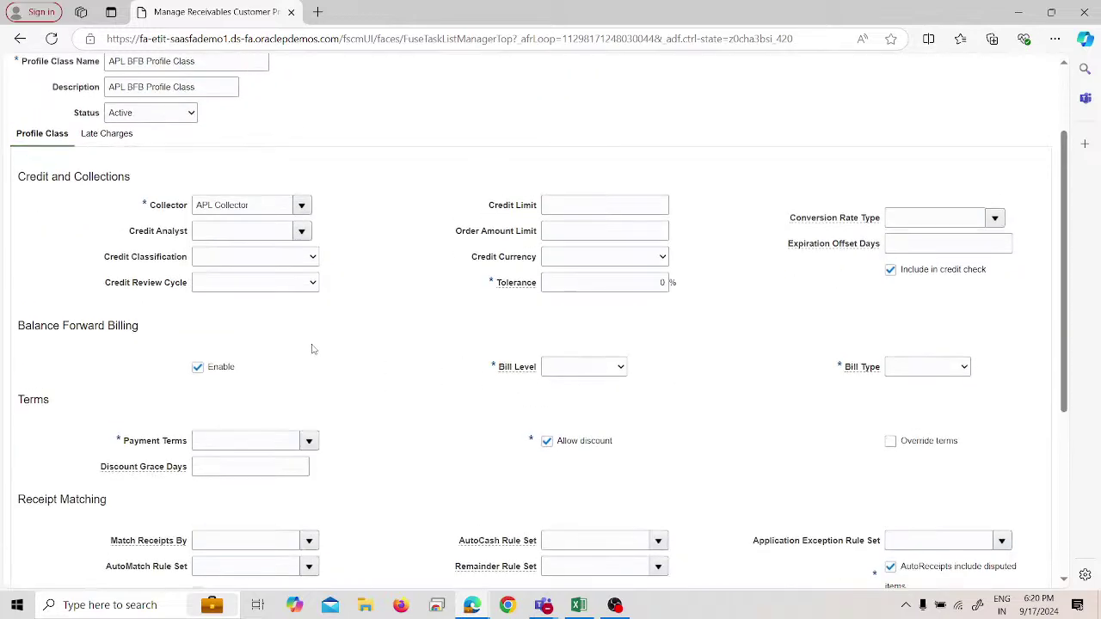
click(308, 414)
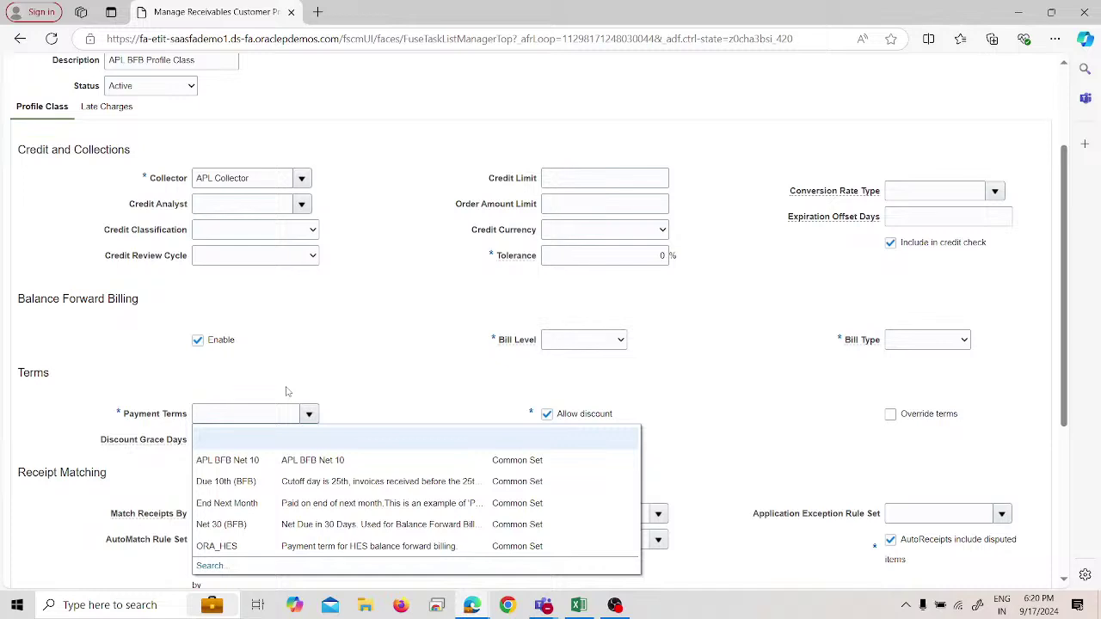
click(267, 455)
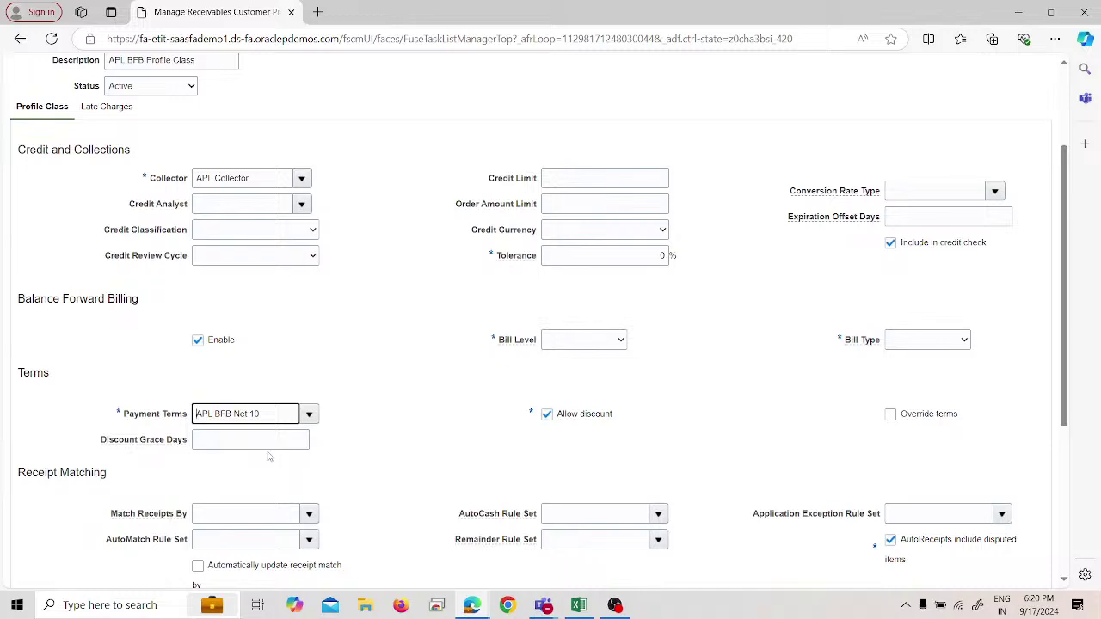
Step: Set the balance forward bill level to Account and the bill type to Detail
click(585, 341)
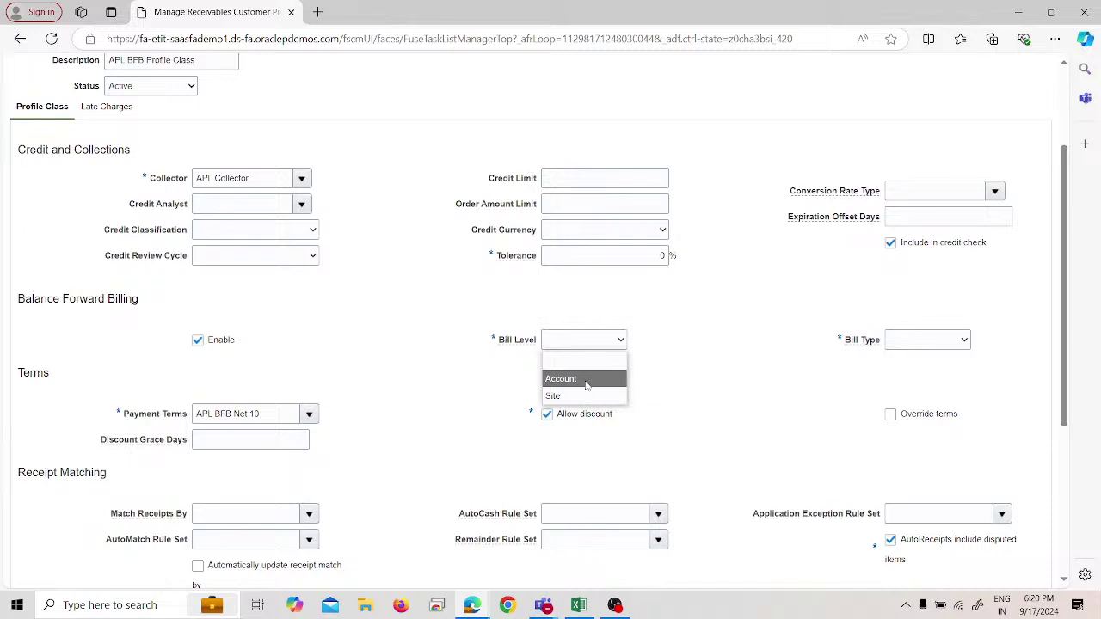
click(585, 380)
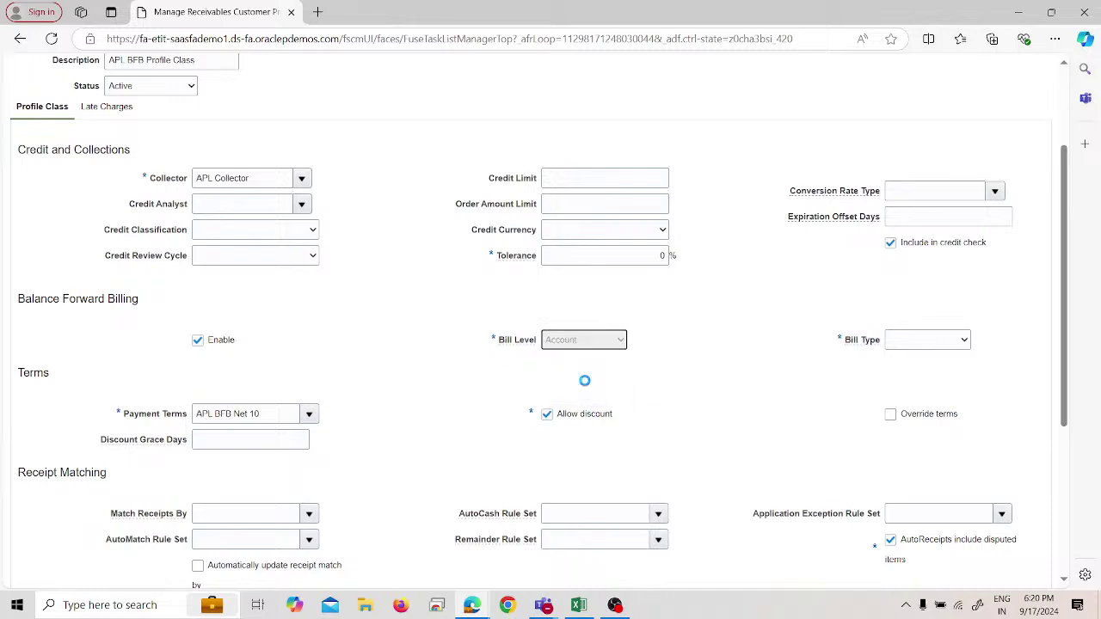
click(929, 343)
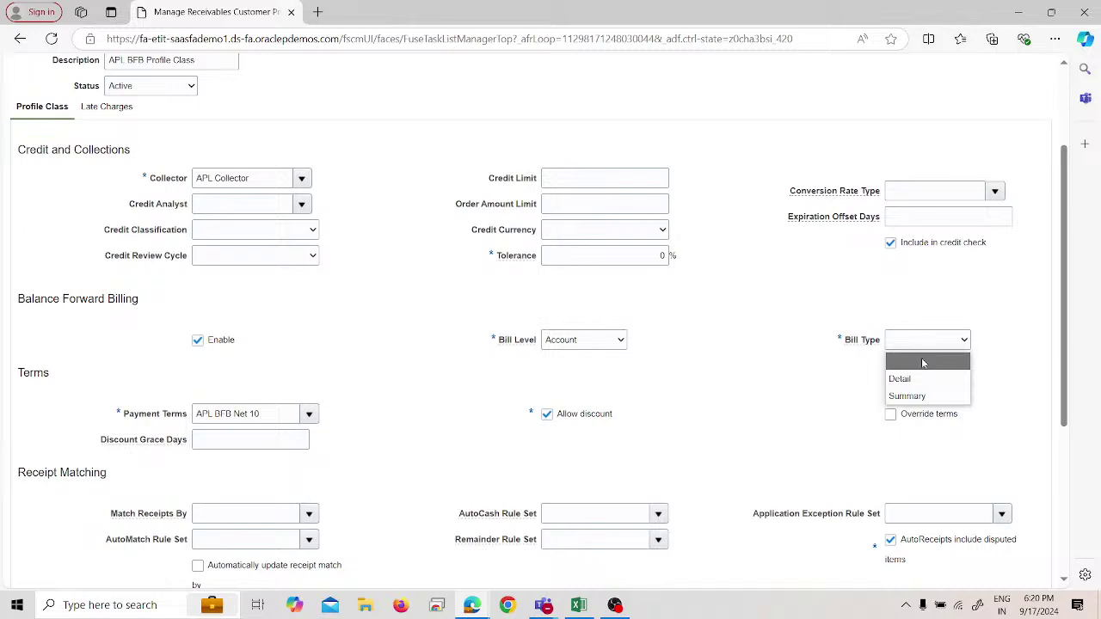
click(918, 375)
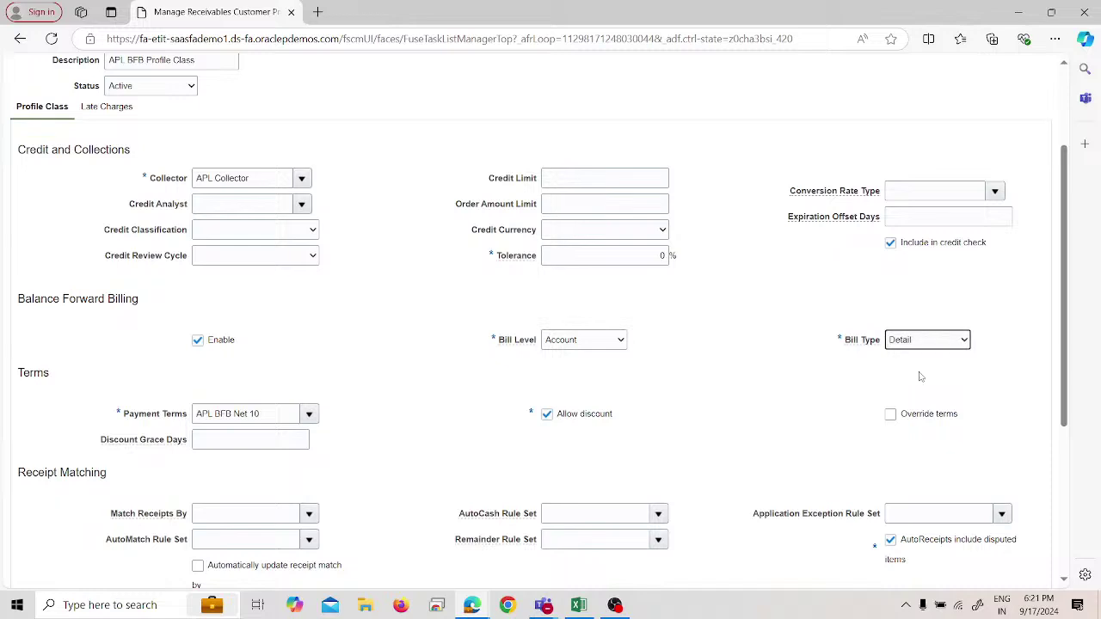
Step: Choose Monthly as the statement cycle in the Statement and Dunning section
scroll(717, 381, down, 3)
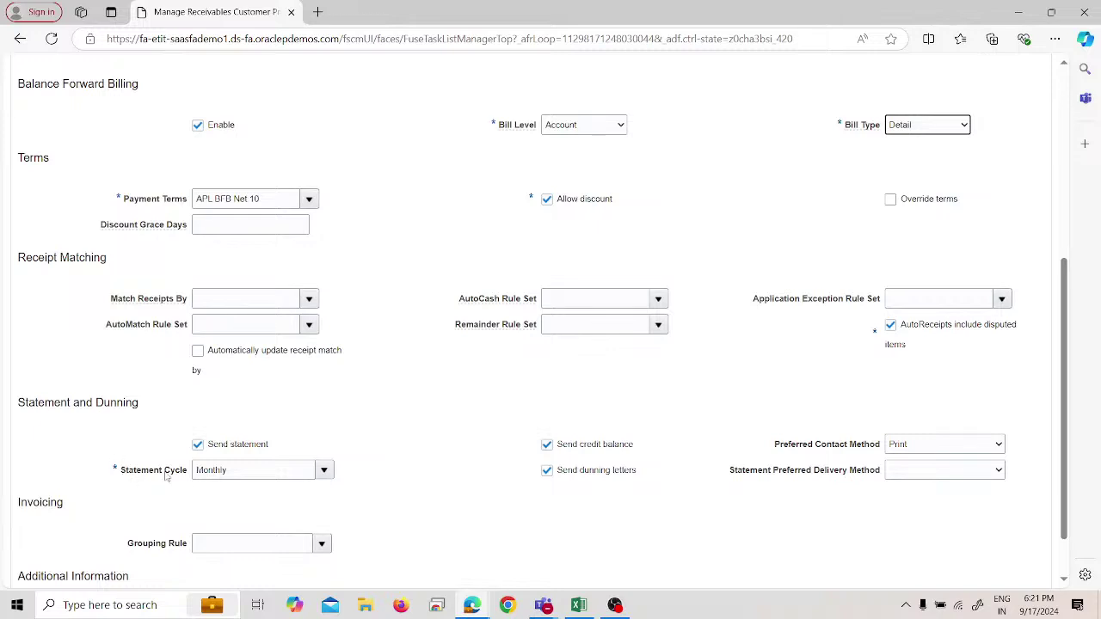
click(324, 470)
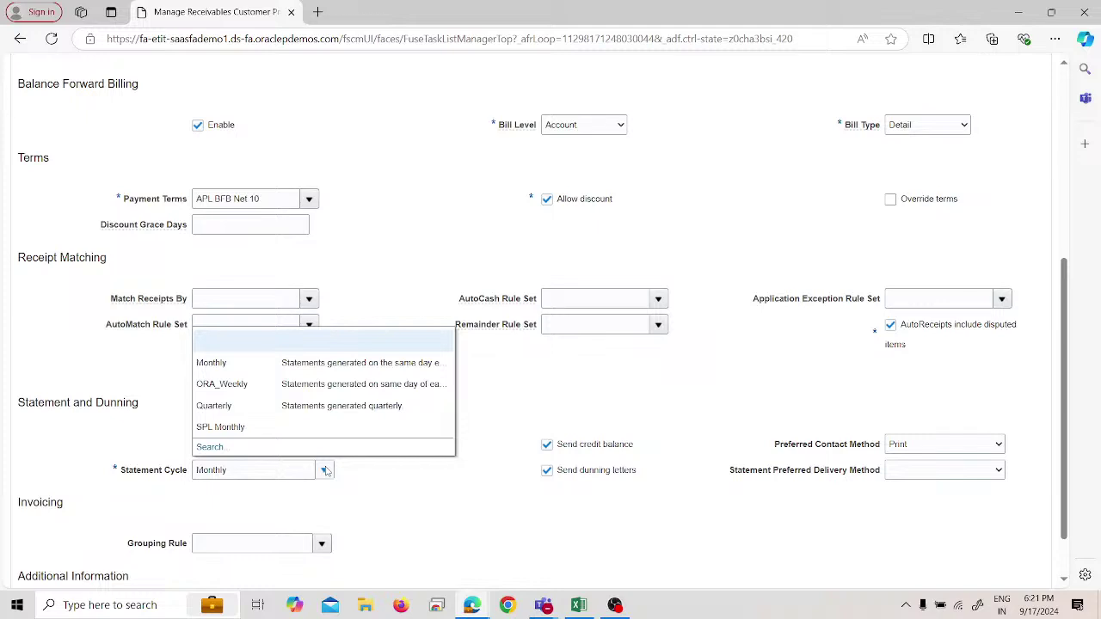
click(248, 366)
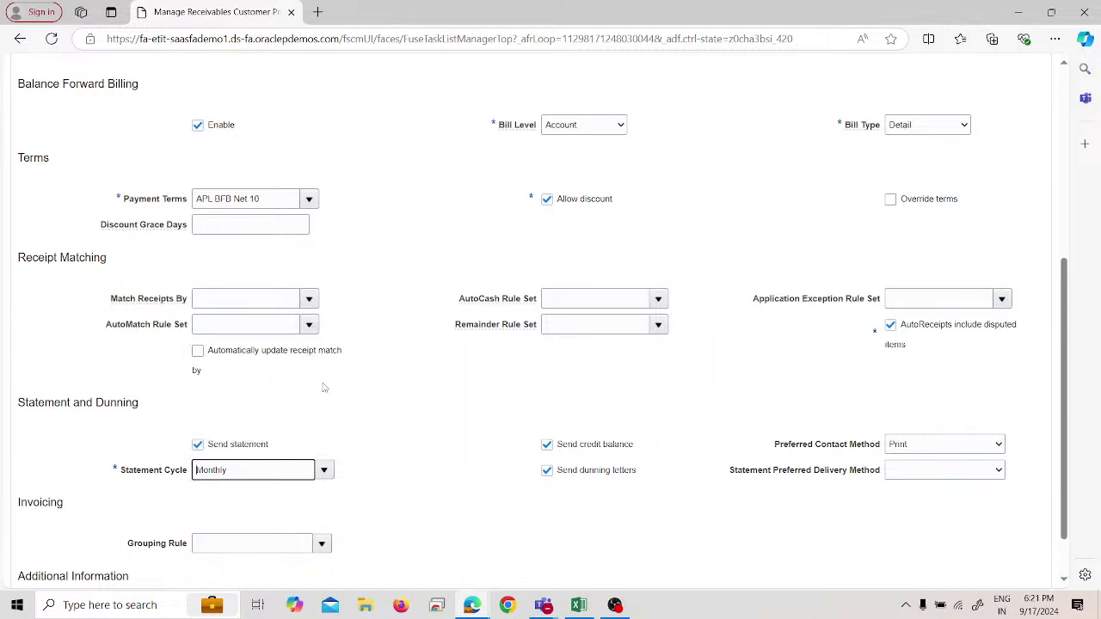
Step: Search the statement cycles for a description containing "apl" and close the search without picking one
click(324, 469)
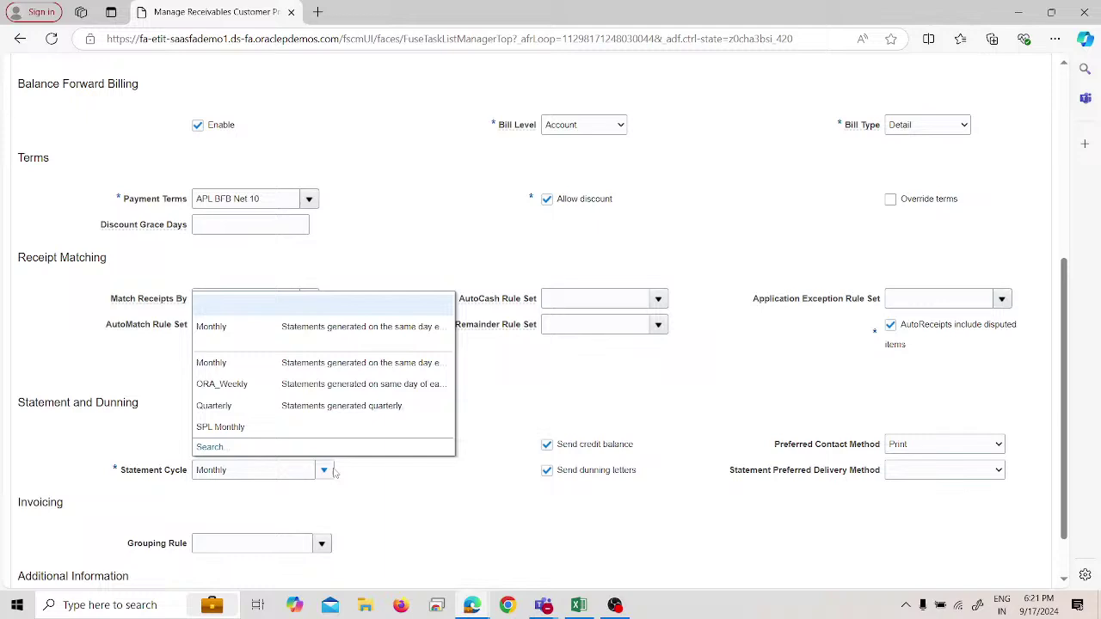
click(249, 449)
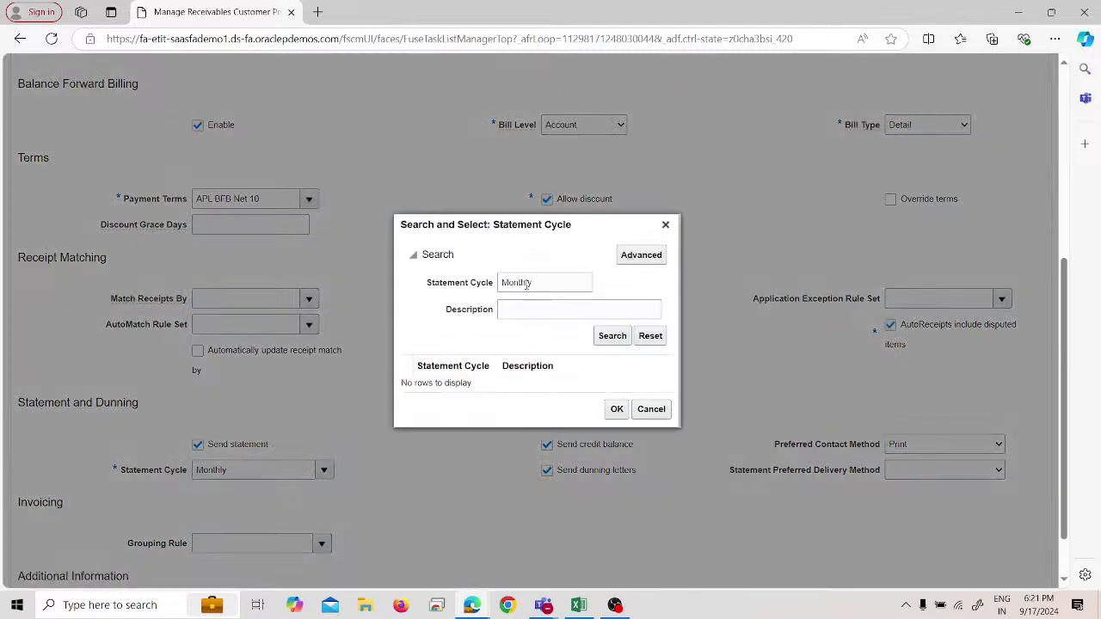
click(557, 280)
double_click(557, 281)
key(BackSpace)
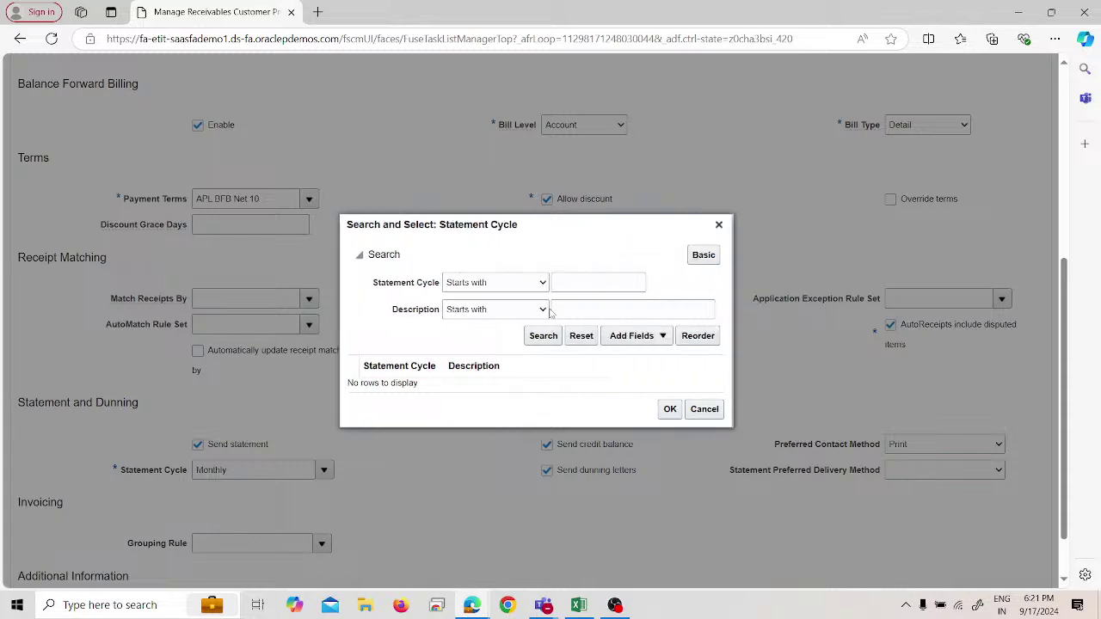
click(534, 309)
click(468, 500)
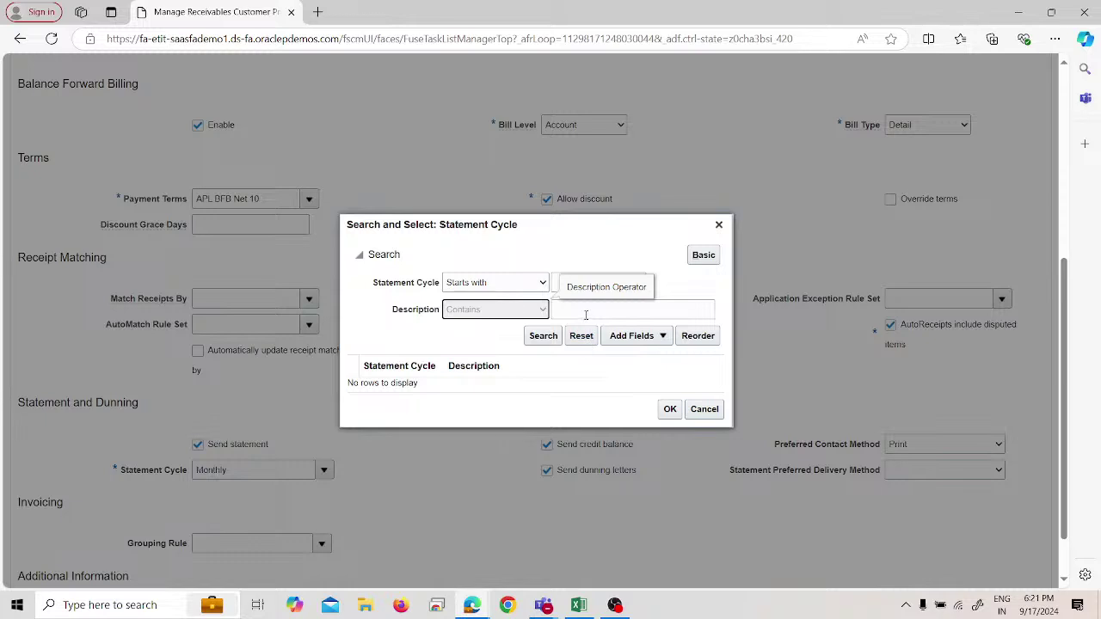
click(586, 314)
text(apl)
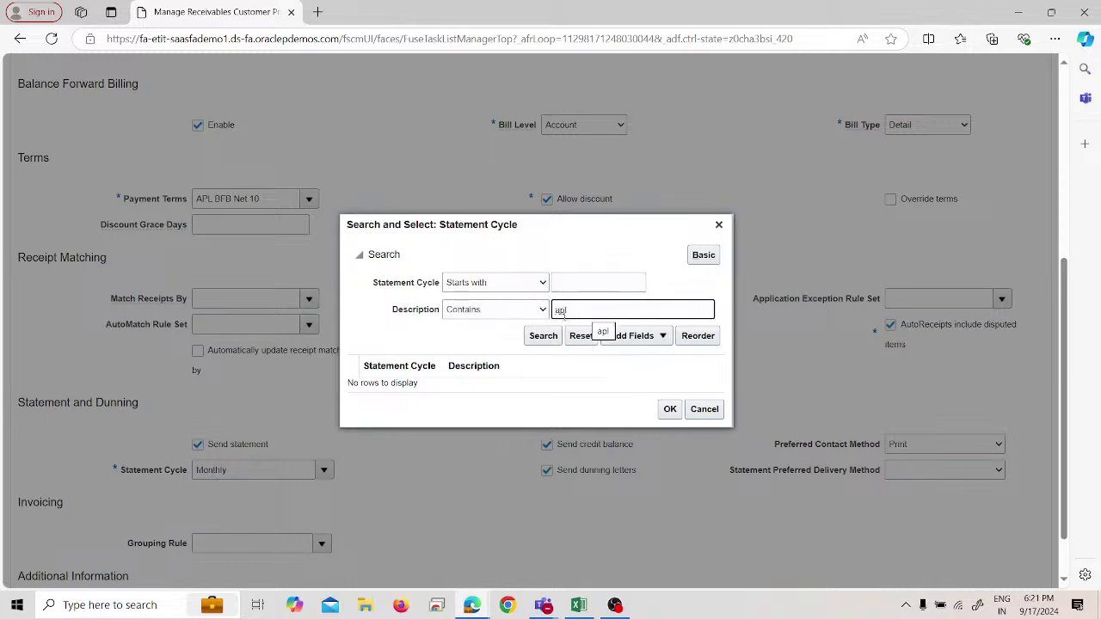
click(533, 336)
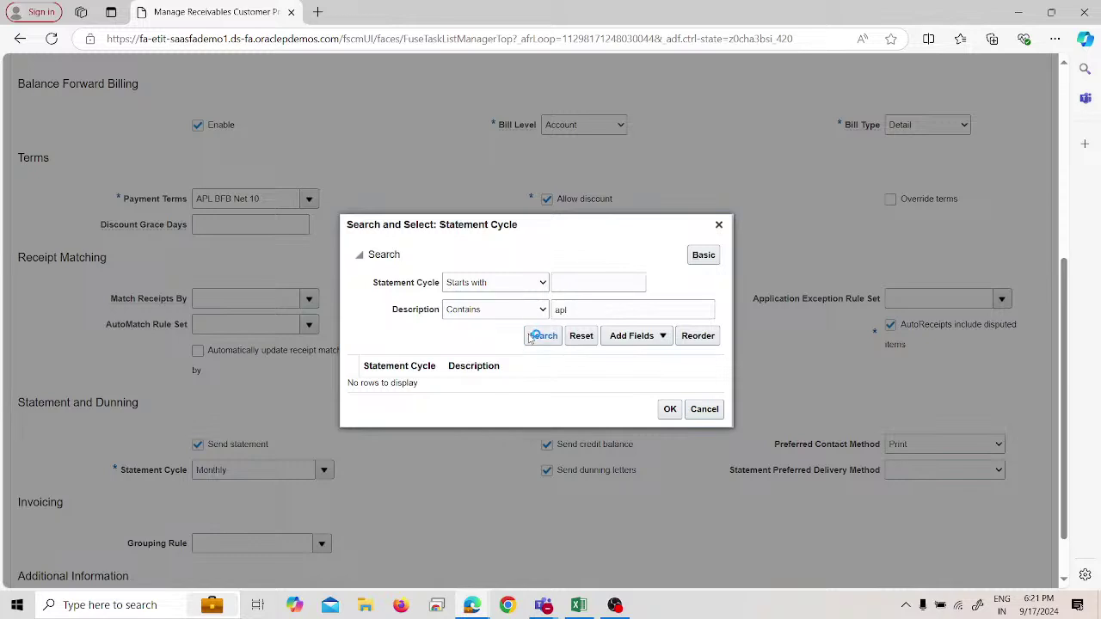
click(718, 224)
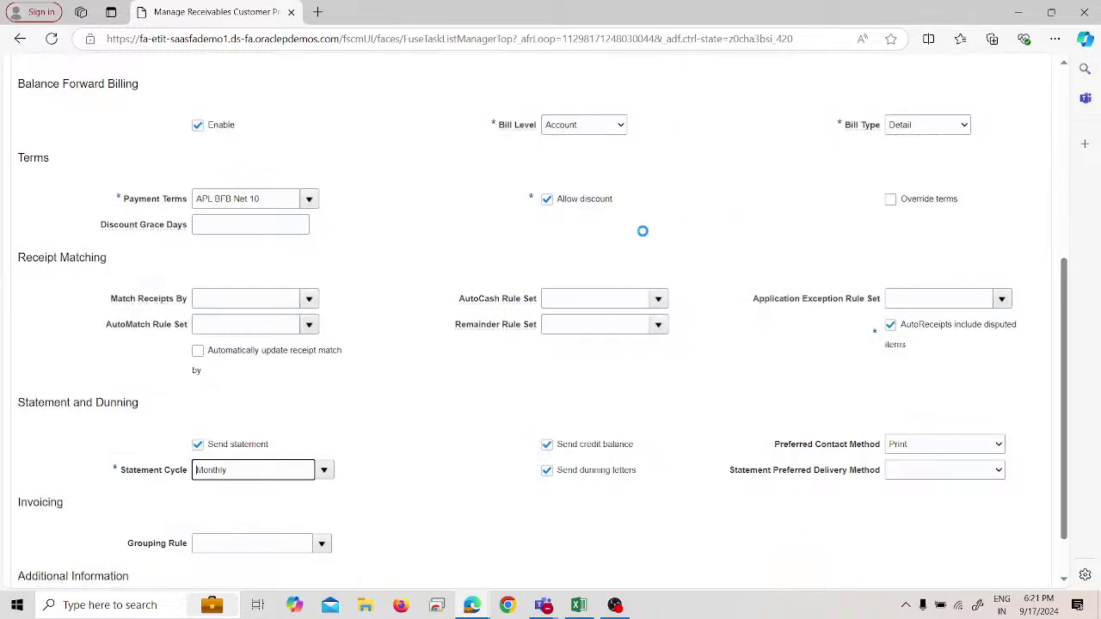
Step: Duplicate the browser tab and open the APL_IMPL implementation project there from Setup and Maintenance
right_click(225, 7)
click(263, 82)
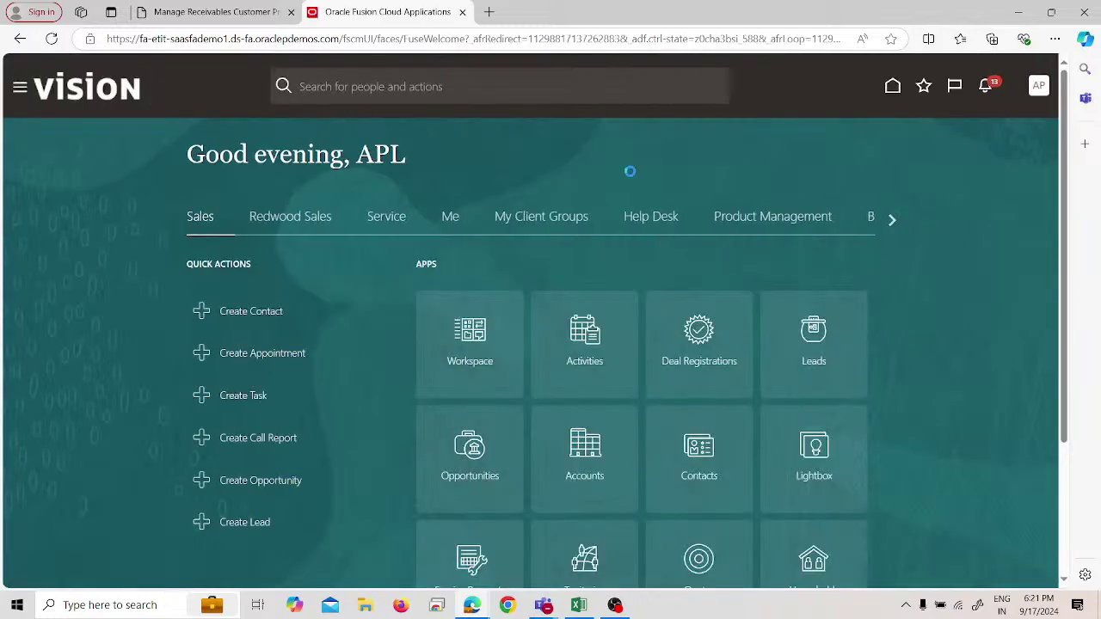
click(1038, 90)
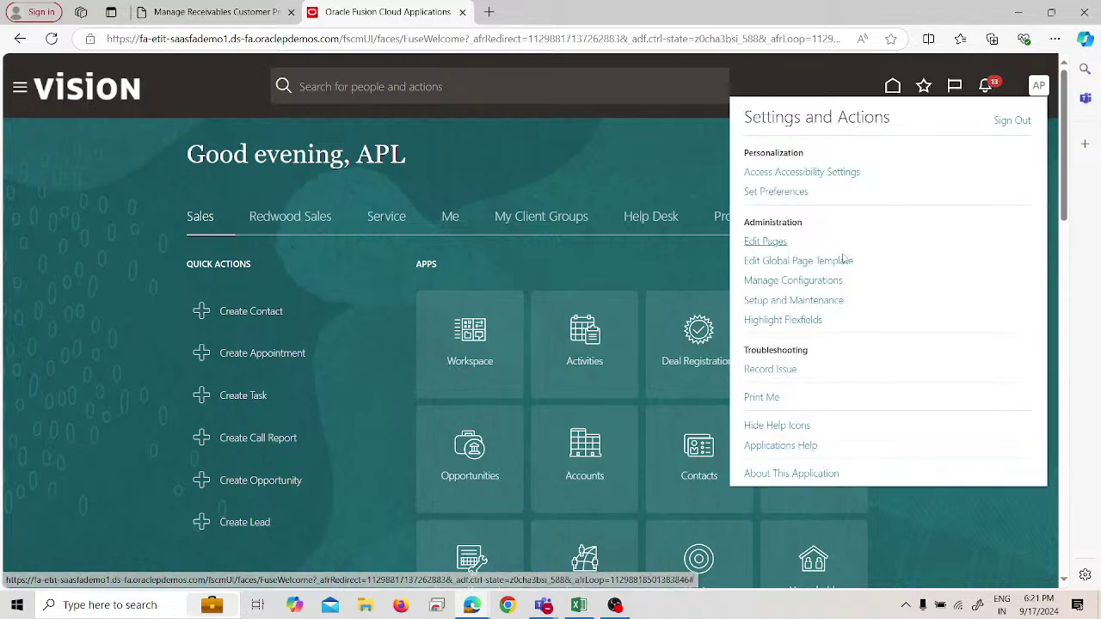
click(804, 302)
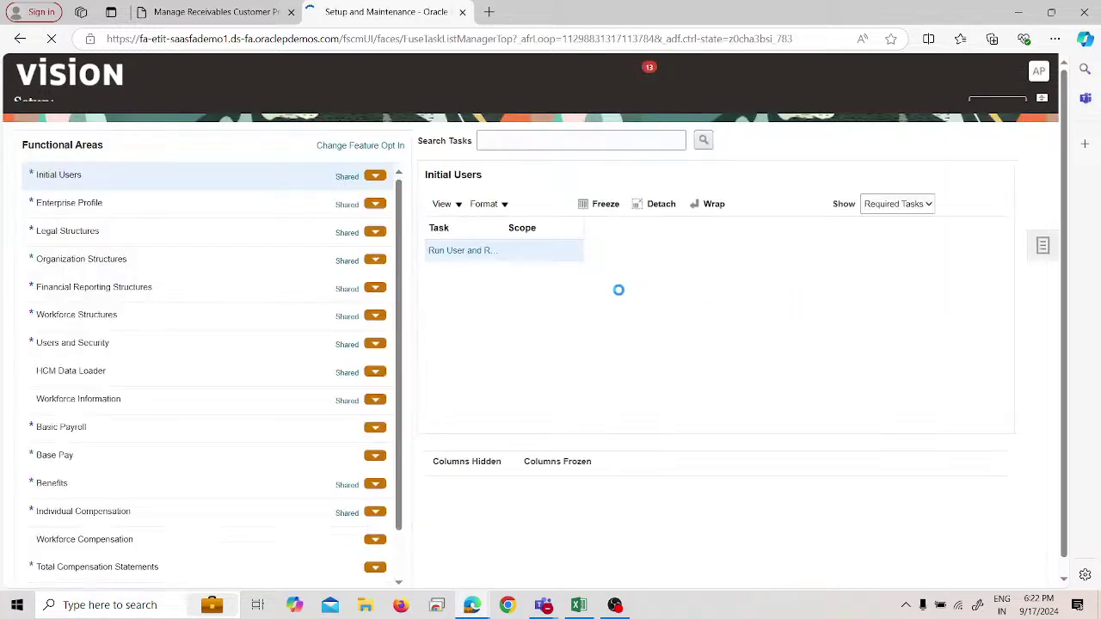
click(1039, 261)
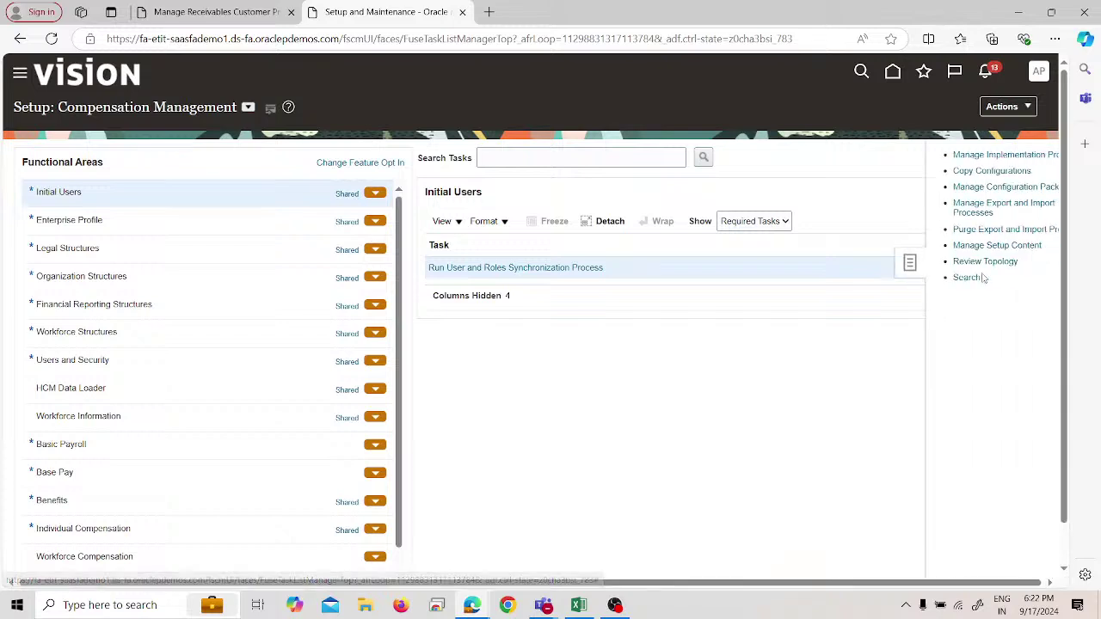
click(941, 153)
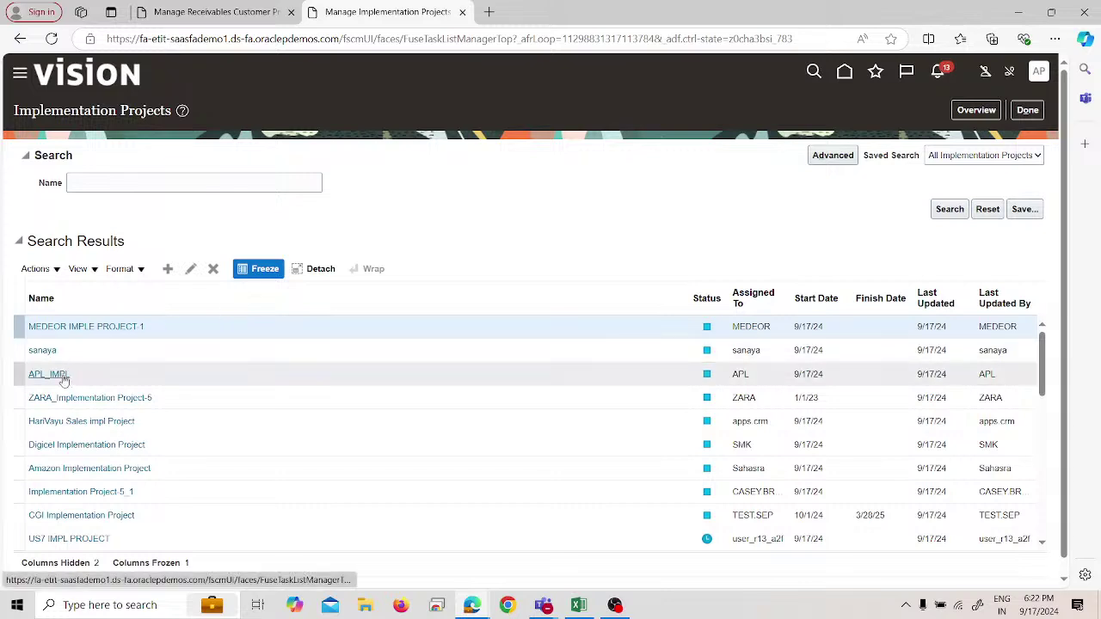
click(62, 375)
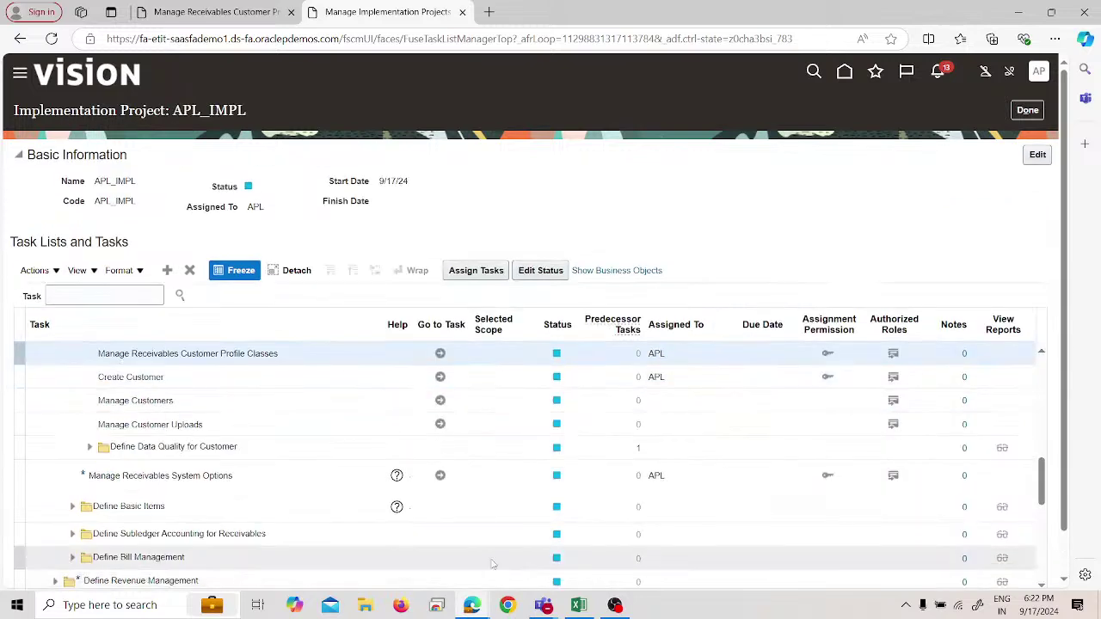
Step: Search the project tasks for "payment terms" and open Manage Receivables Payment Terms under Define Customer Billing Configuration
click(113, 296)
text(payment terms)
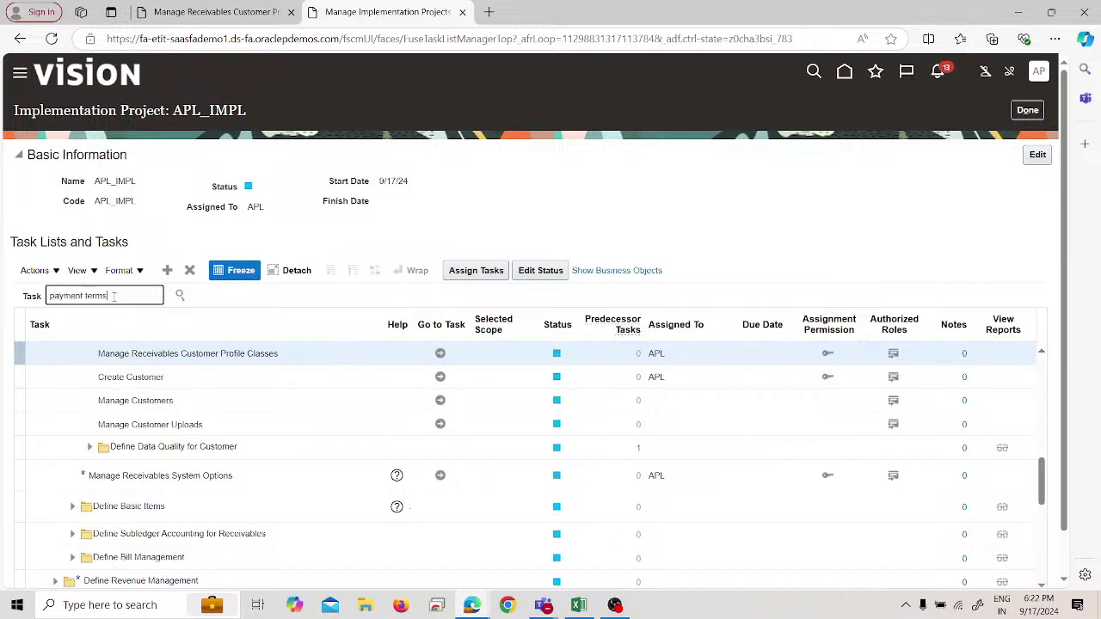
key(Return)
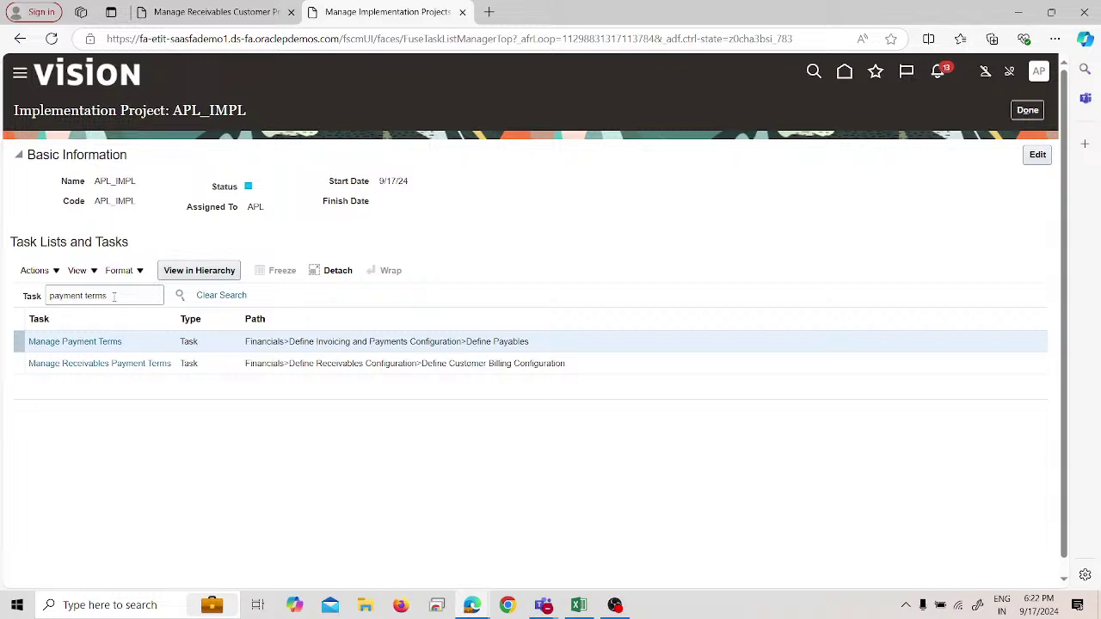
click(112, 363)
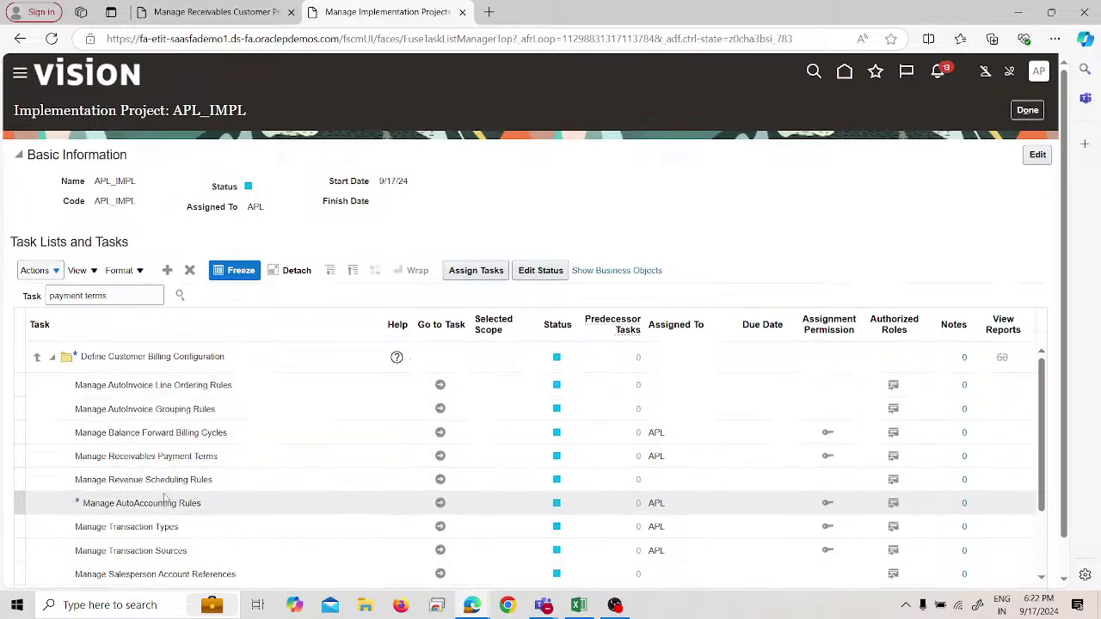
click(439, 456)
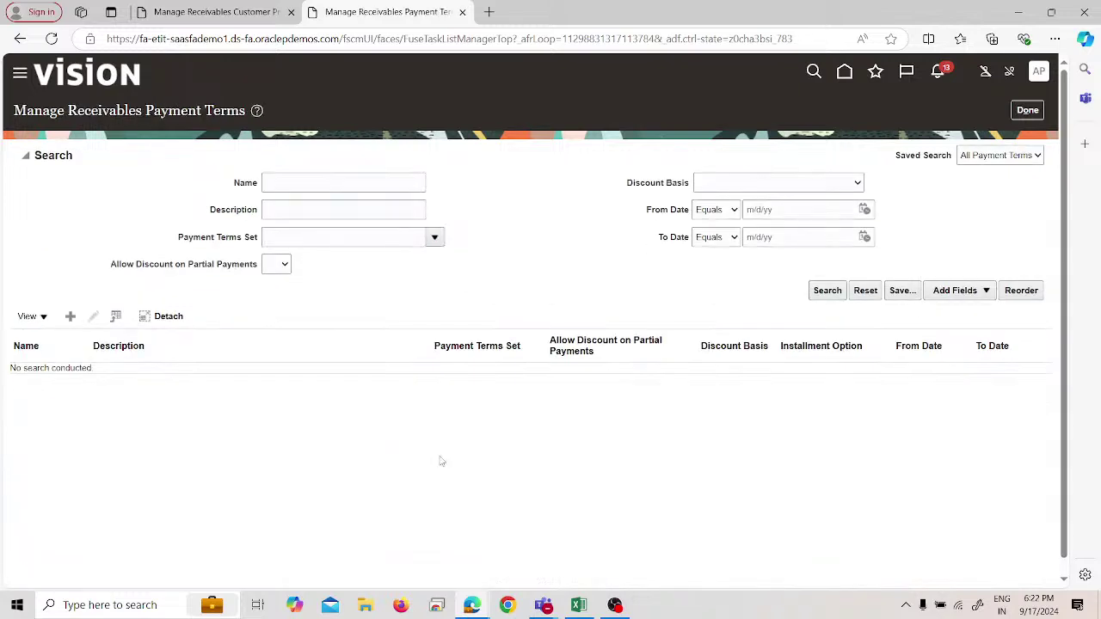
Step: Search the receivables payment terms for names starting with APL and open APL BFB Net 10 for editing
click(319, 180)
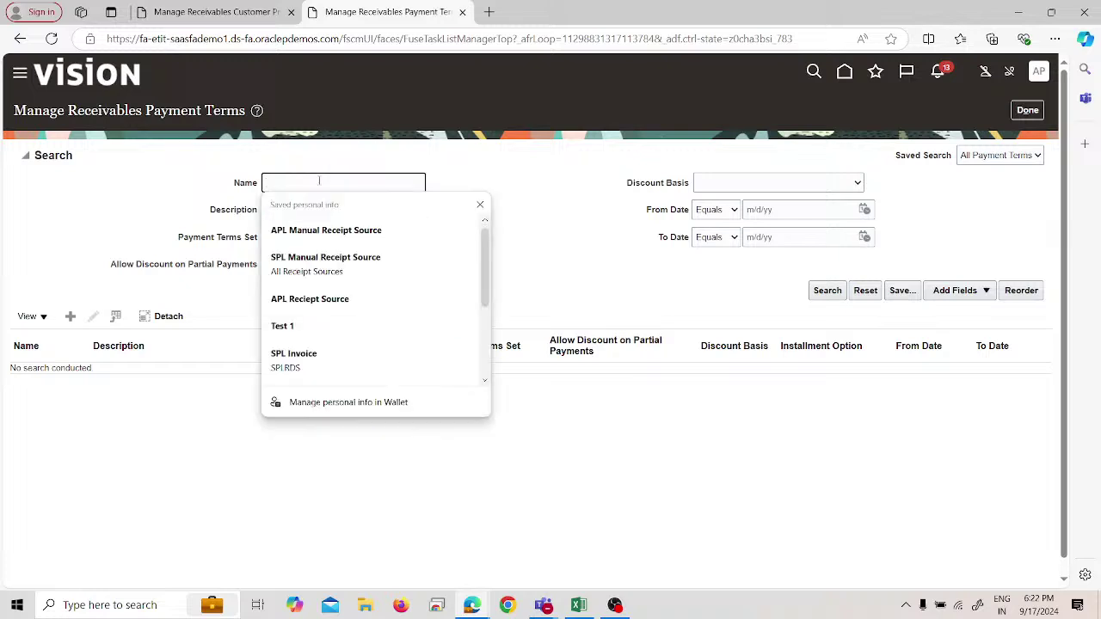
text(APL)
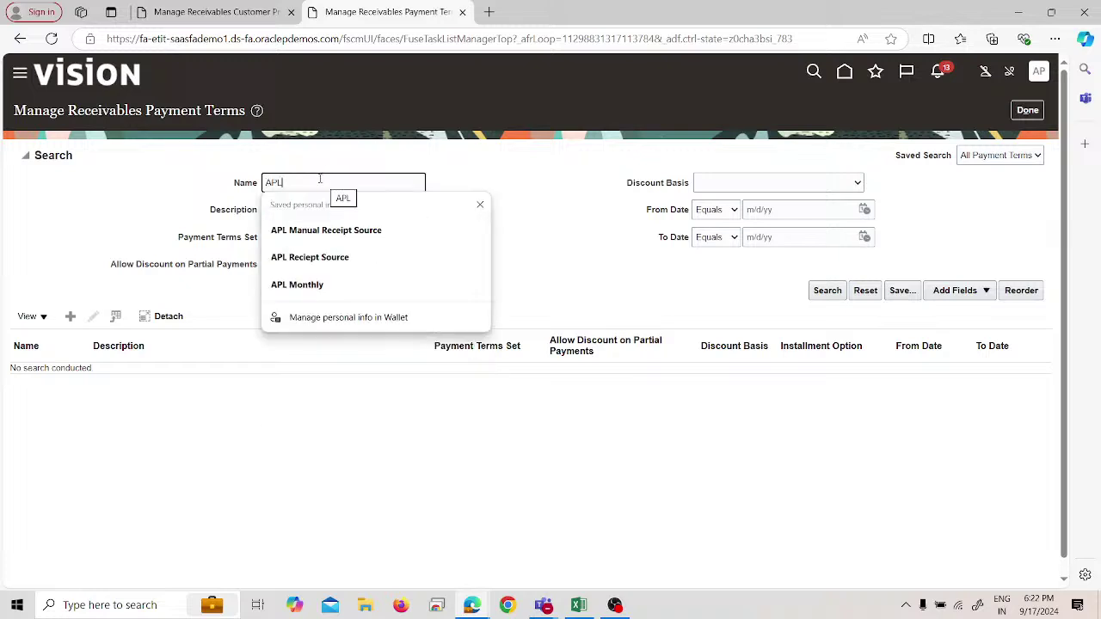
key(Return)
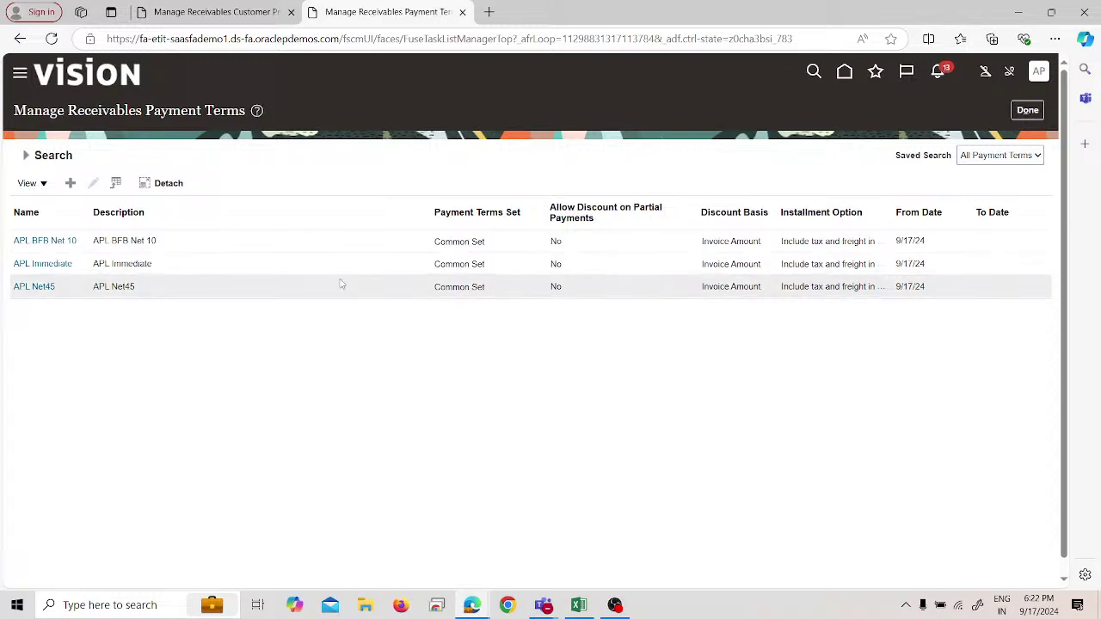
click(187, 243)
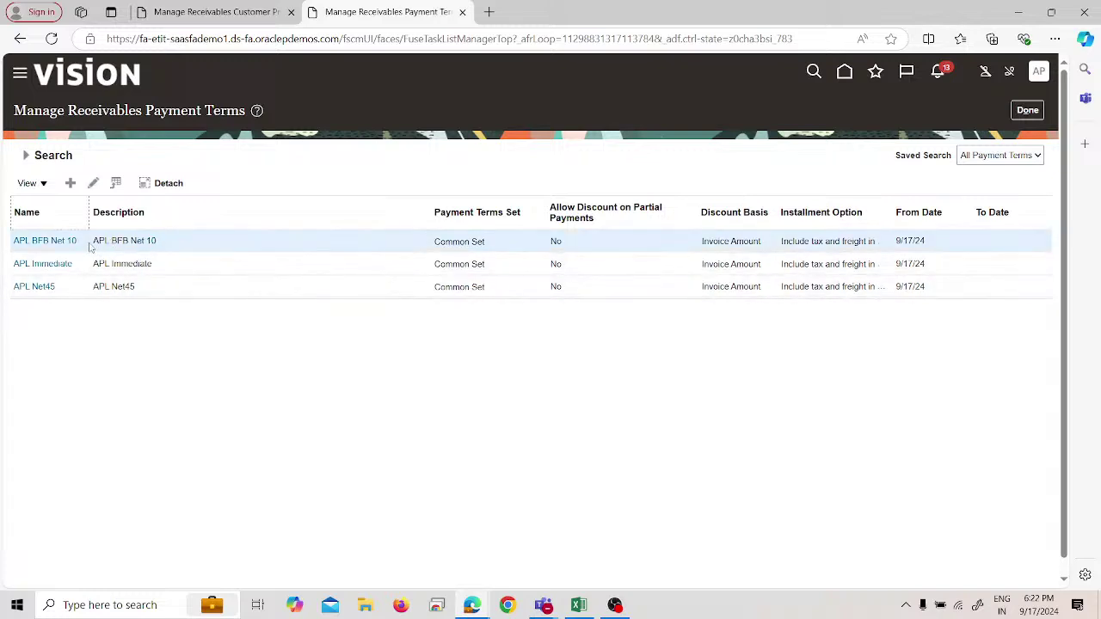
click(94, 184)
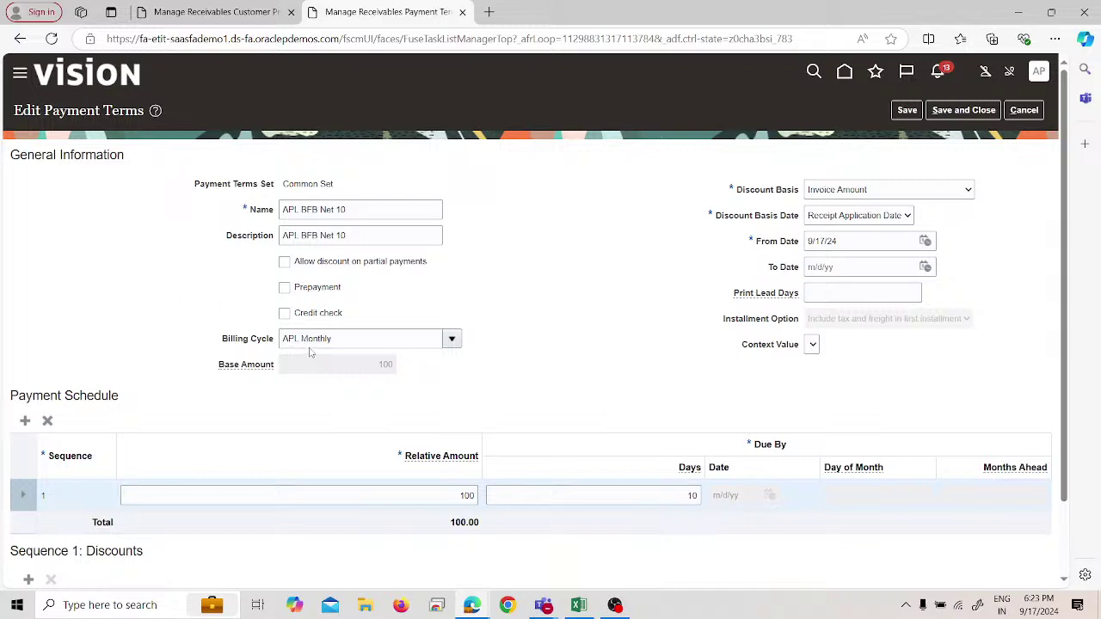
Step: Review the billing cycle and payment schedule of APL BFB Net 10, and close the duplicate browser tab without changing anything
scroll(548, 288, down, 1)
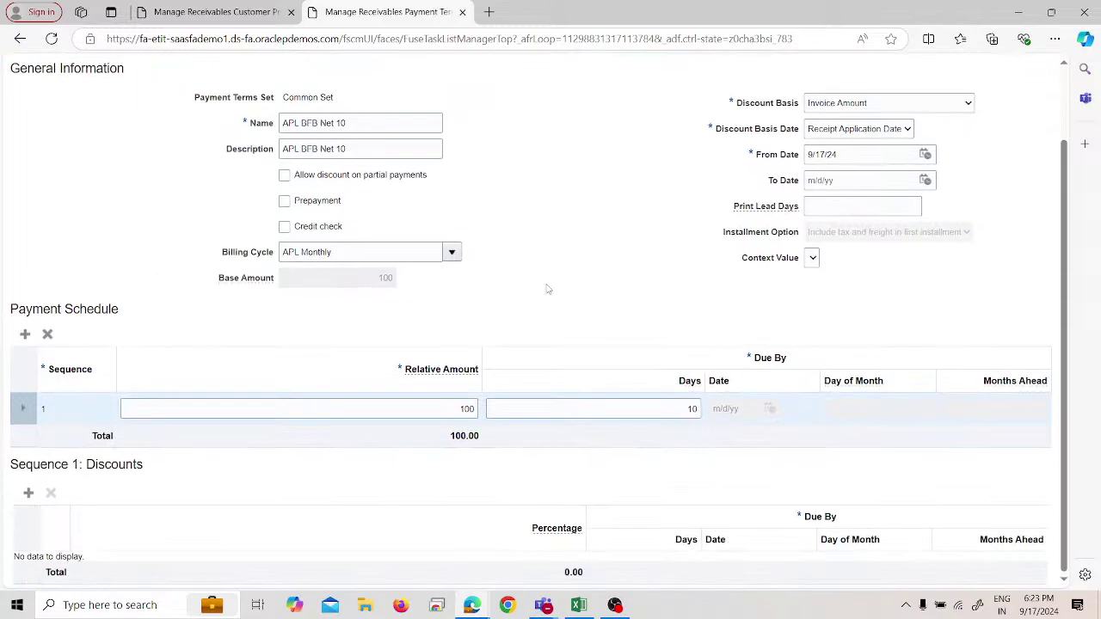
scroll(313, 258, up, 1)
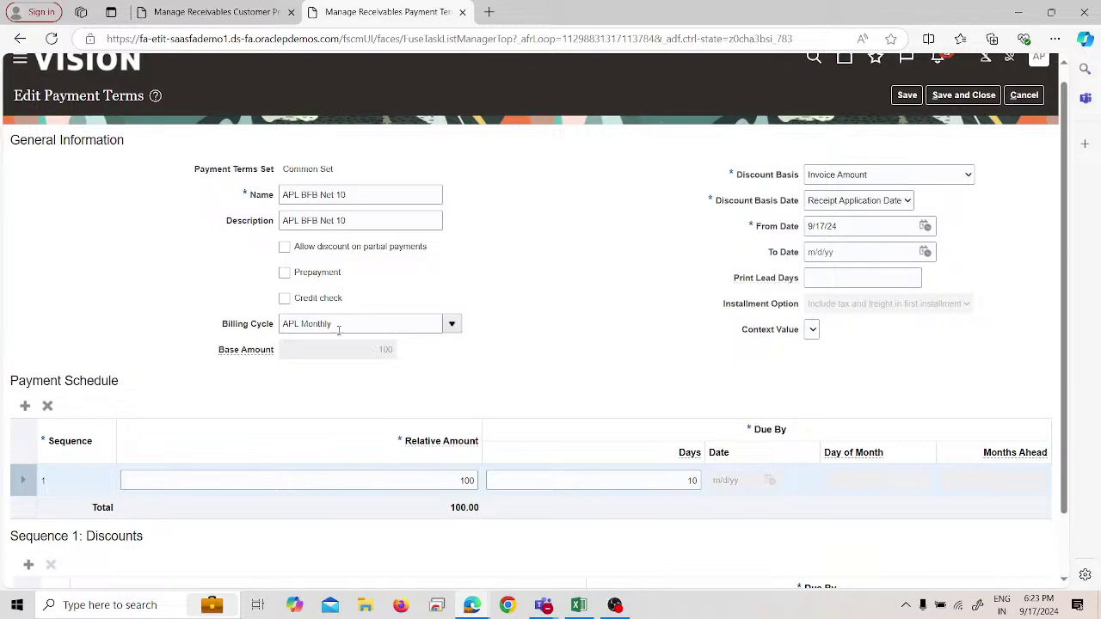
scroll(339, 344, down, 1)
scroll(516, 276, up, 1)
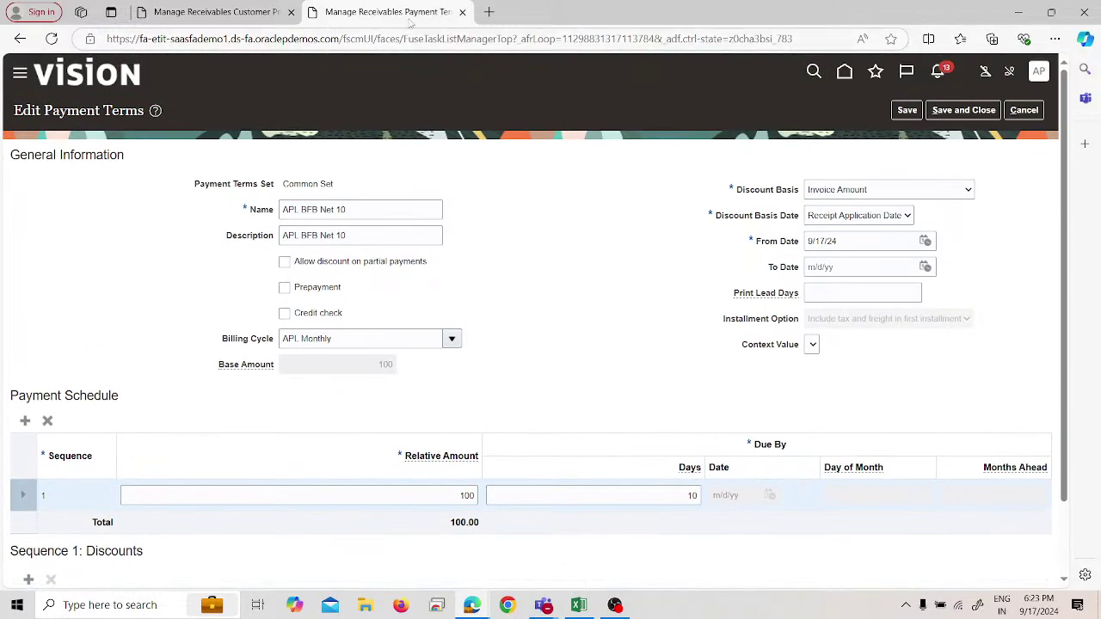
click(462, 12)
Step: Reselect Monthly as the statement cycle and try to save and close the APL BFB Profile Class
click(325, 470)
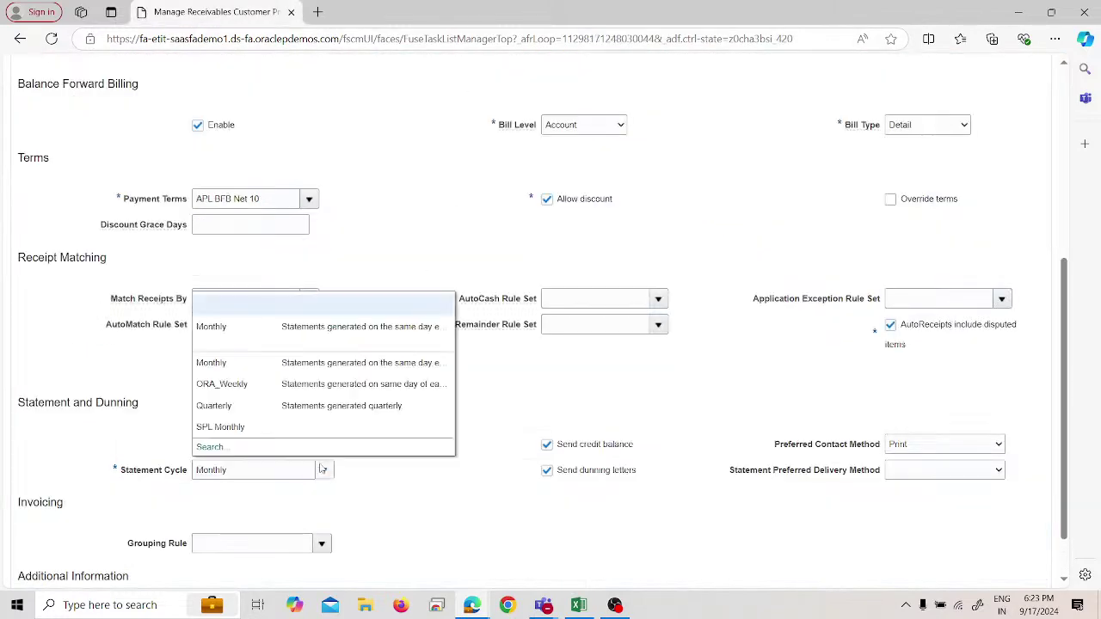
click(287, 362)
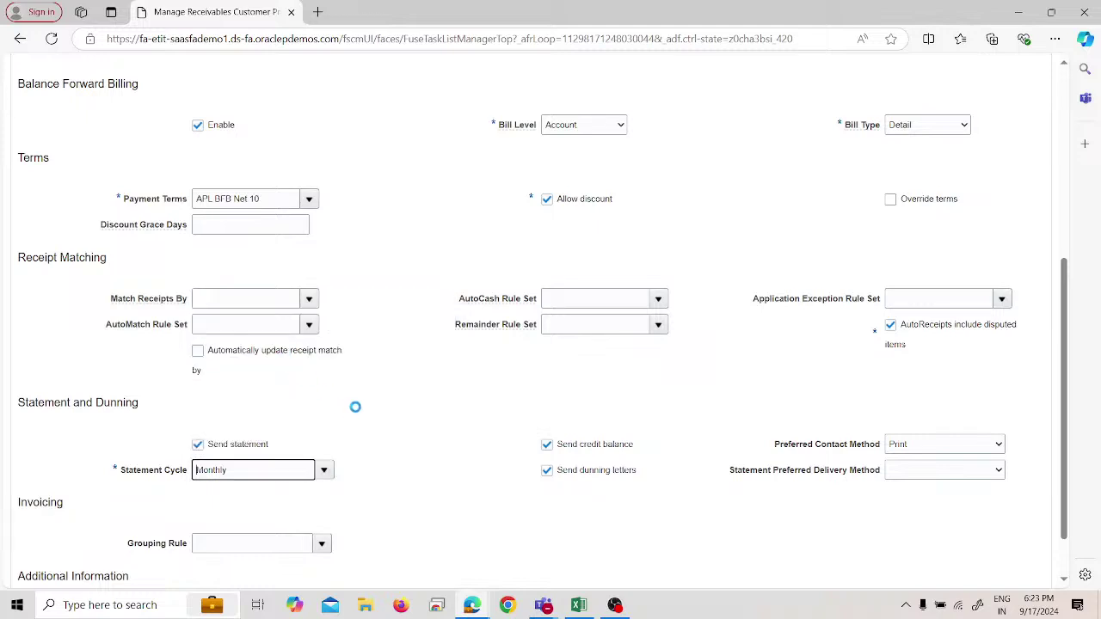
scroll(358, 410, down, 1)
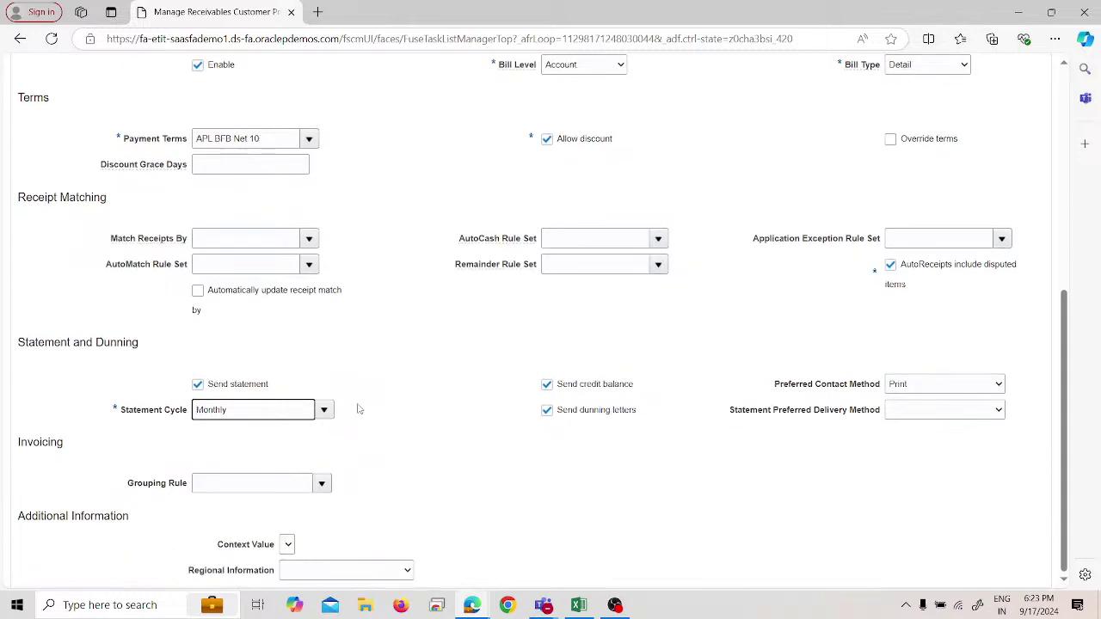
scroll(368, 469, up, 2)
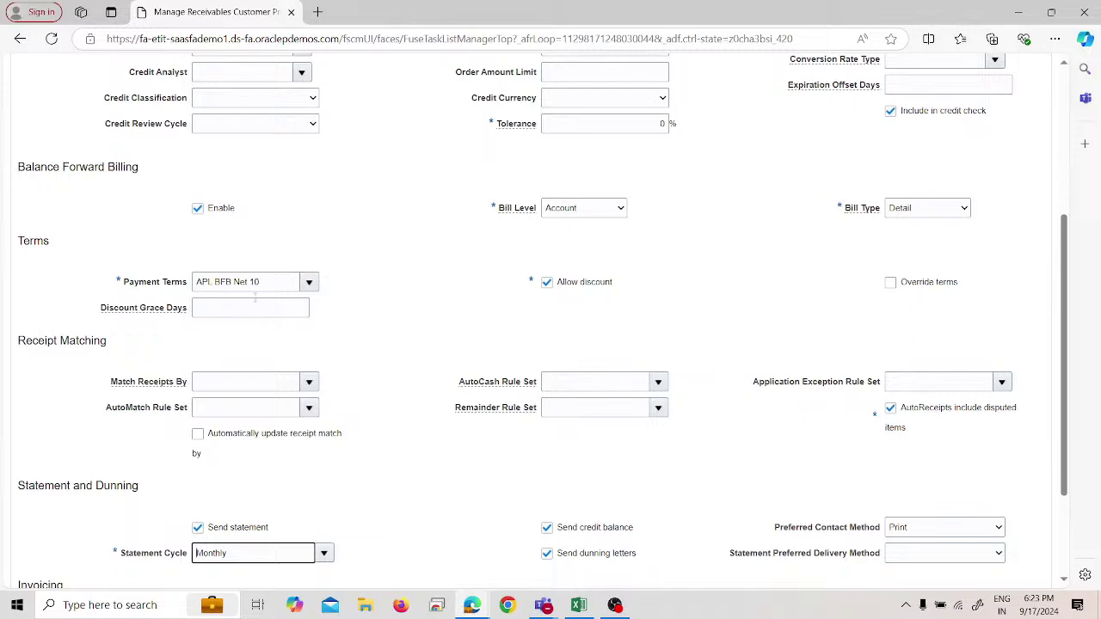
scroll(250, 325, up, 2)
scroll(254, 298, up, 2)
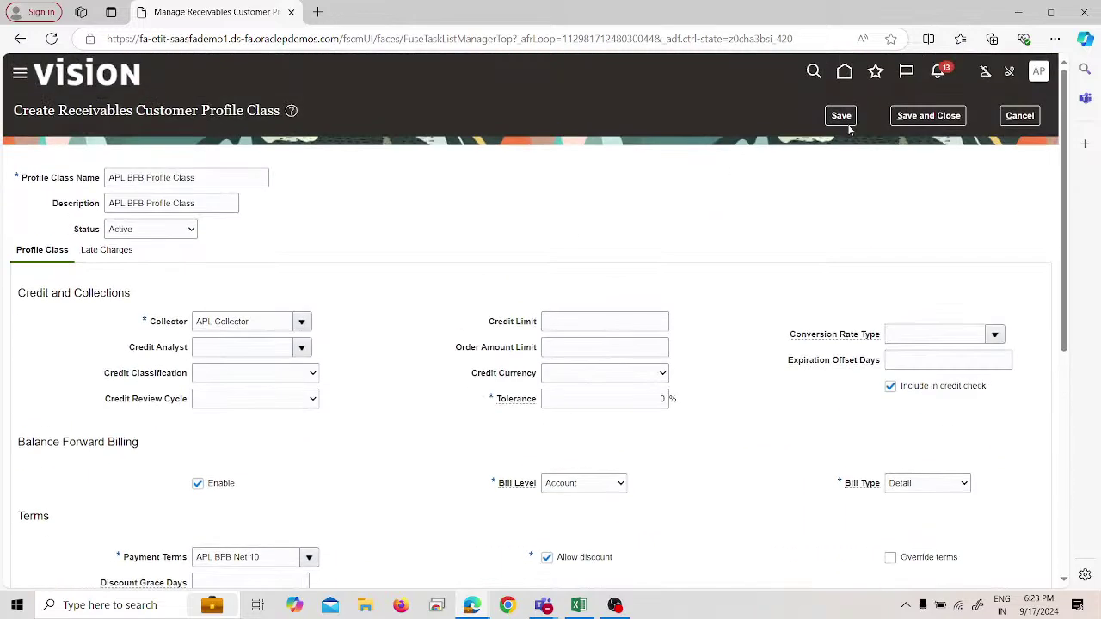
click(896, 115)
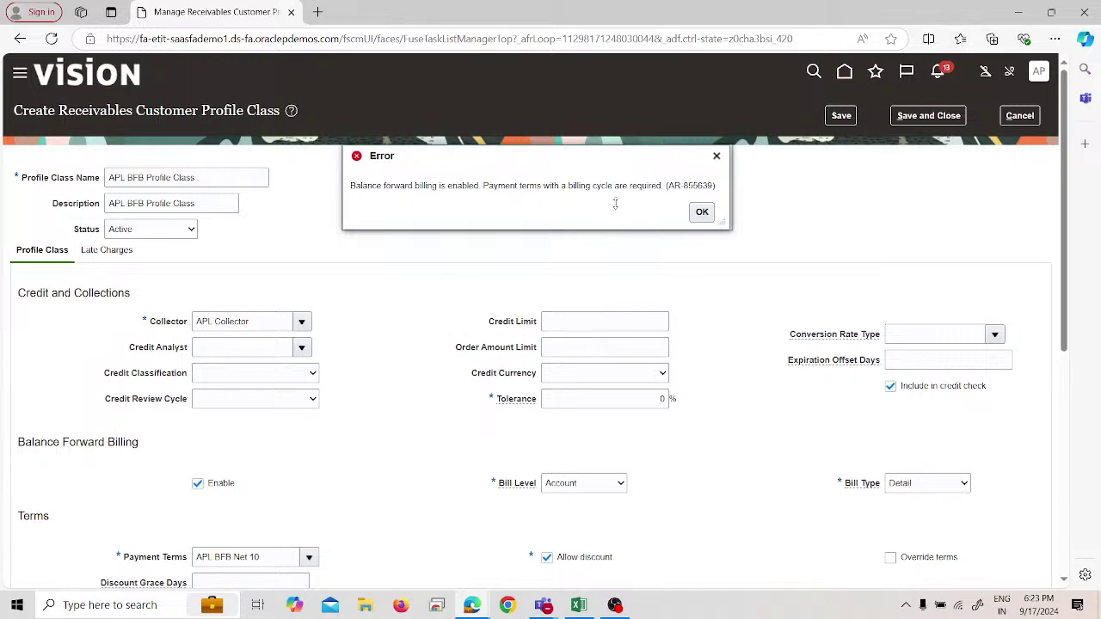
click(700, 212)
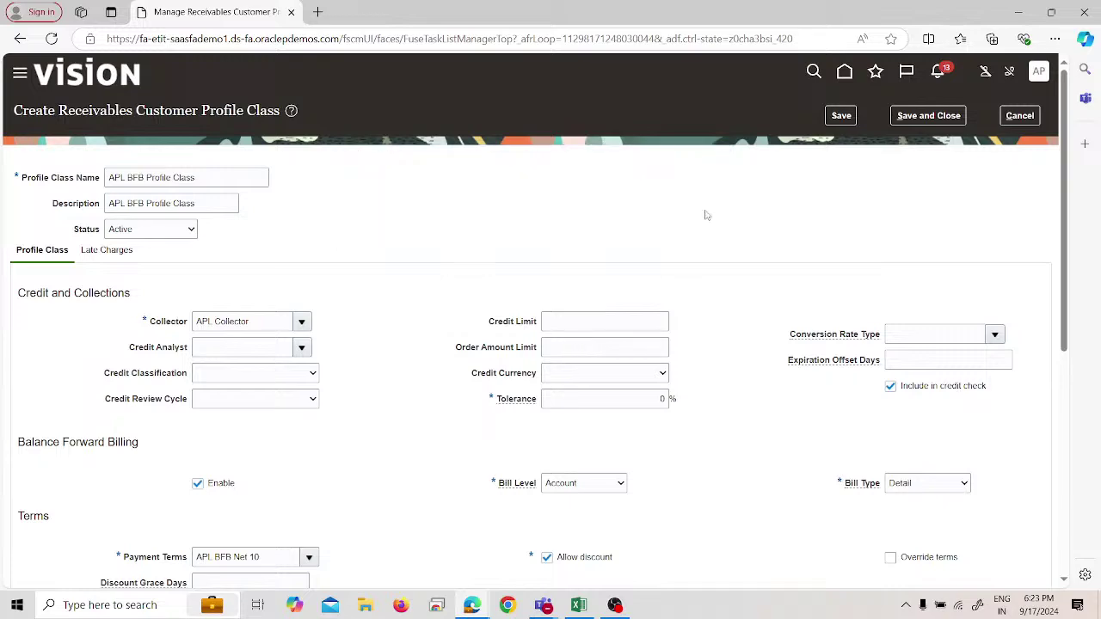
Step: Set the statement cycle to SPL Monthly in the Statement and Dunning section
scroll(706, 216, down, 3)
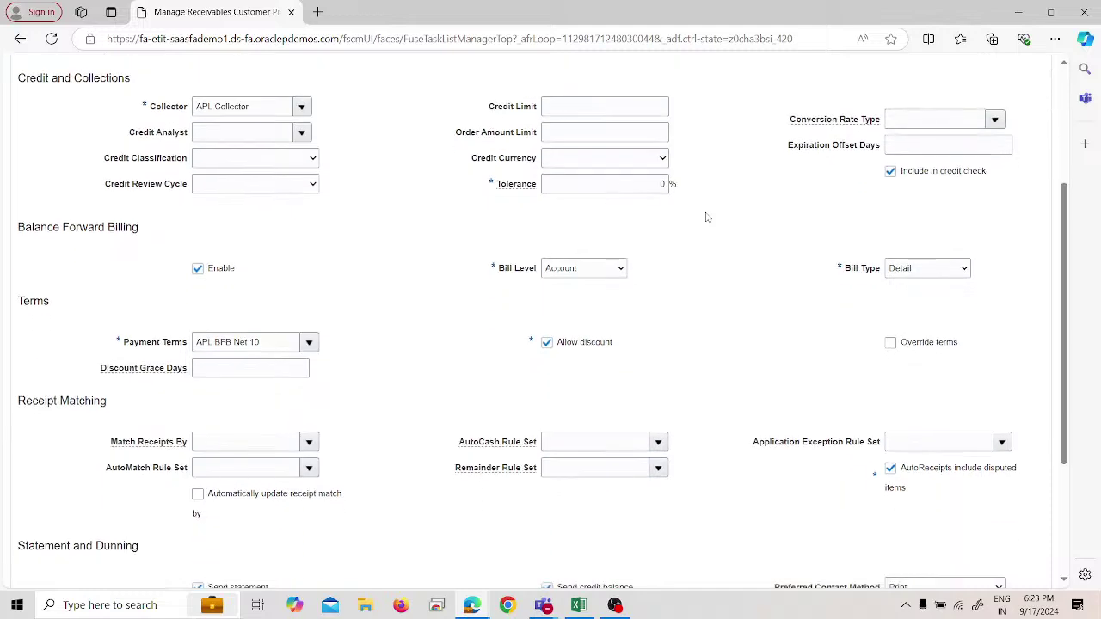
scroll(706, 217, up, 3)
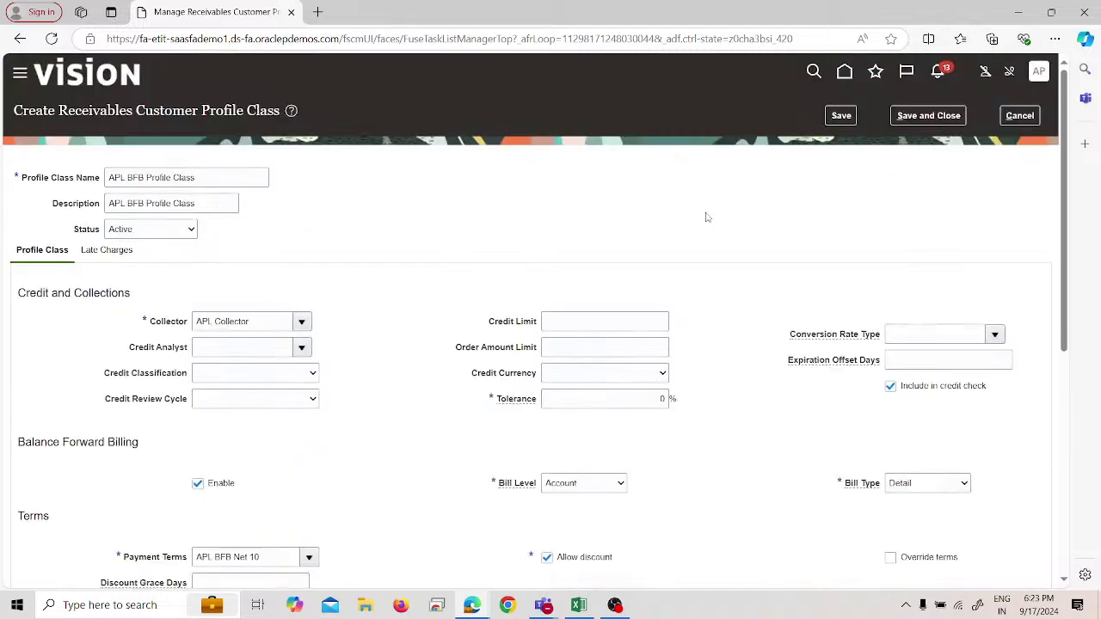
scroll(706, 217, down, 5)
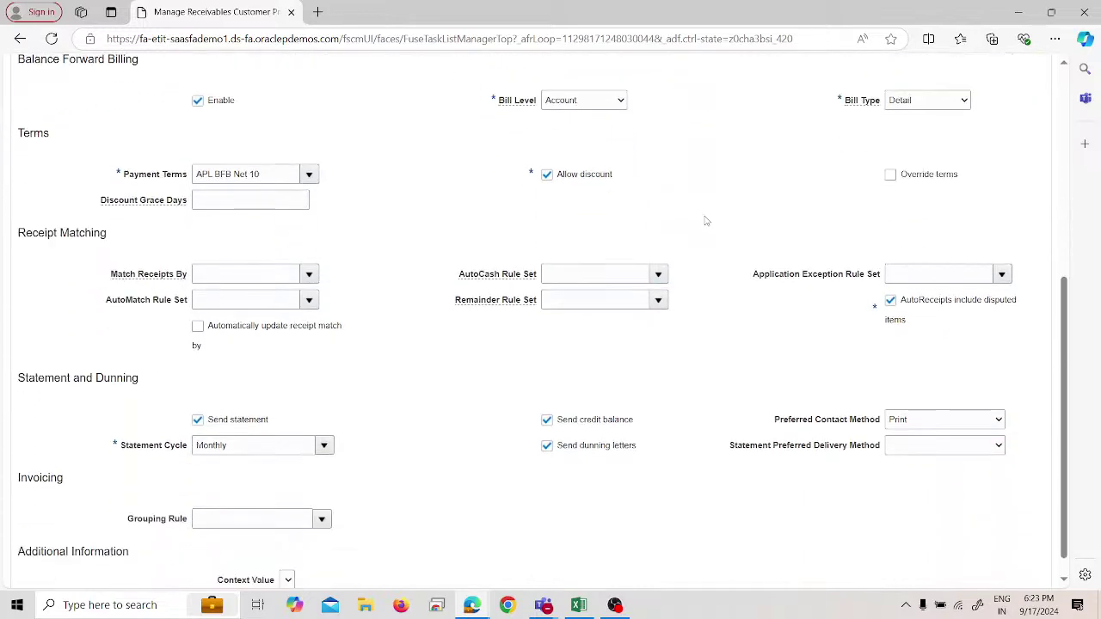
scroll(706, 221, down, 1)
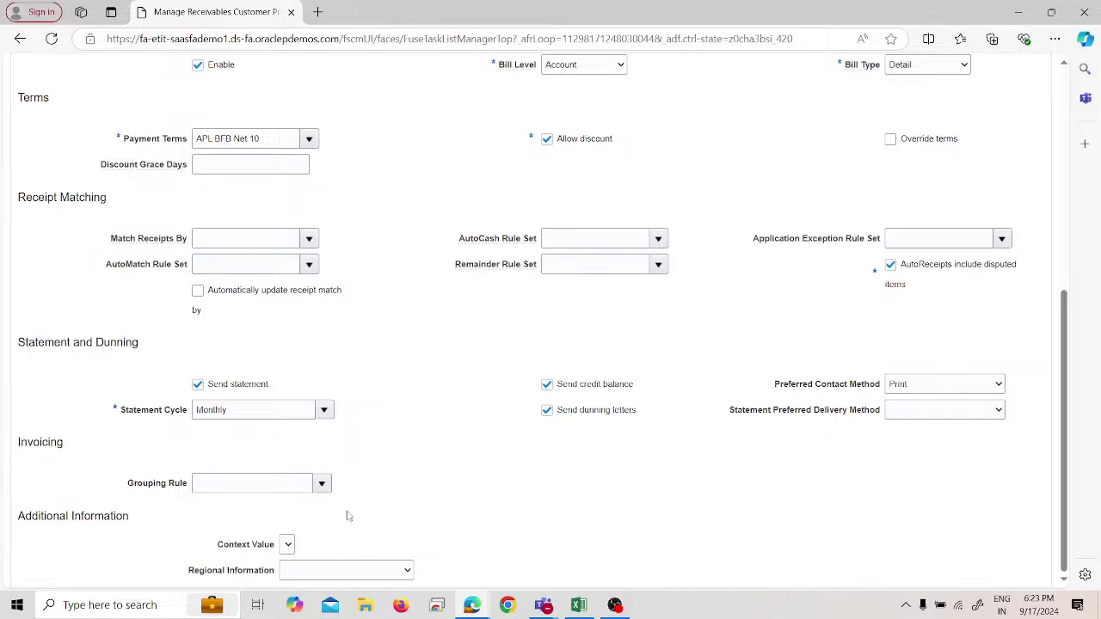
click(324, 410)
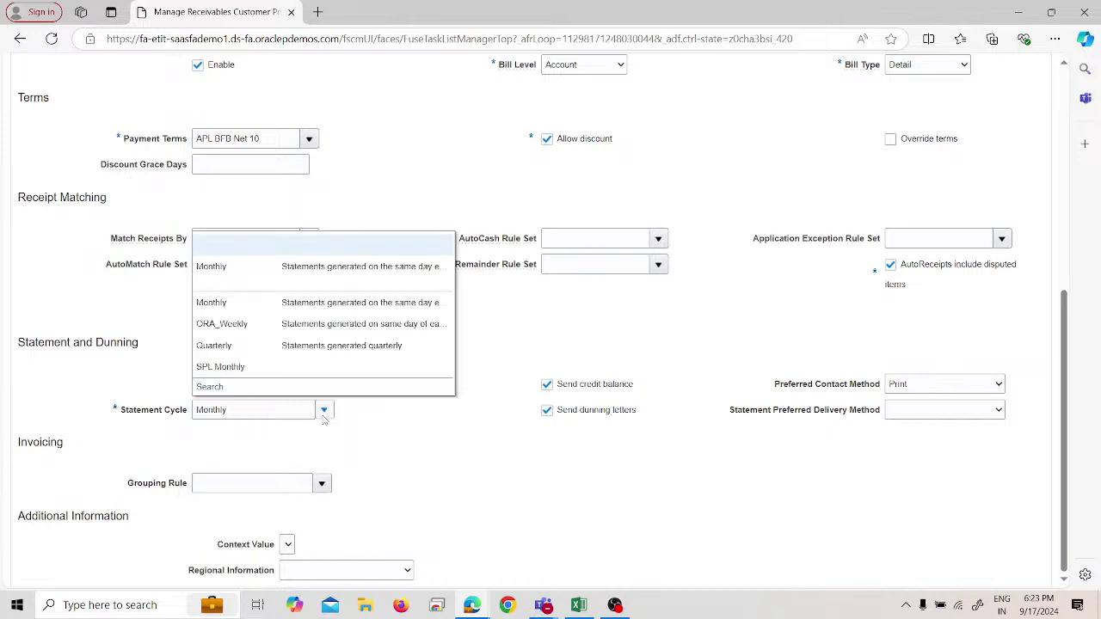
click(299, 366)
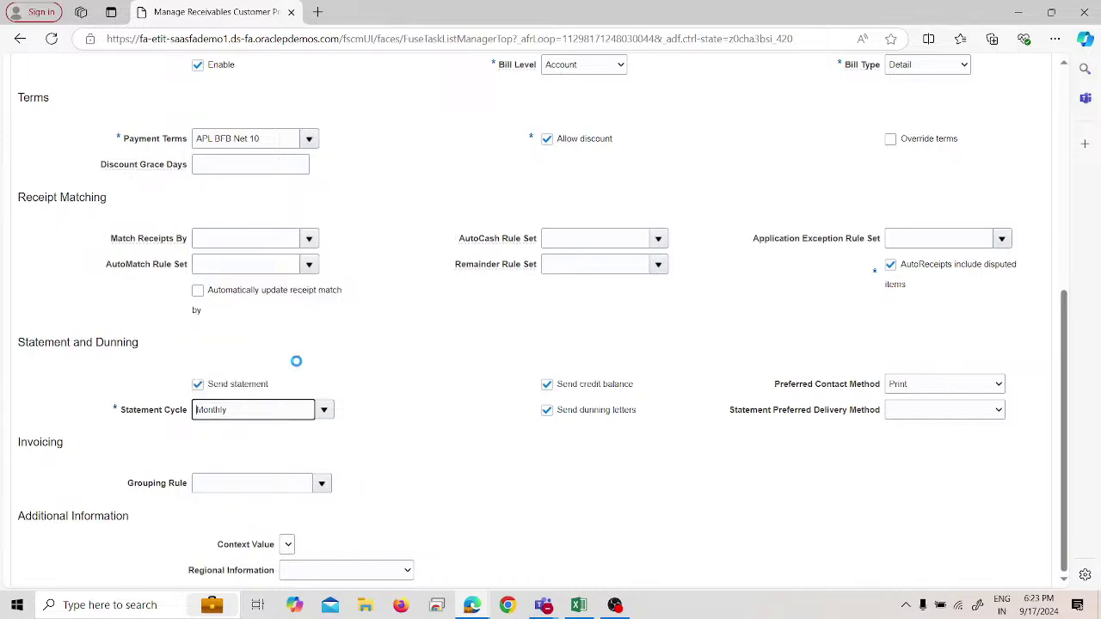
Step: Try to save the APL BFB Profile Class with the changed statement cycle
scroll(295, 361, up, 6)
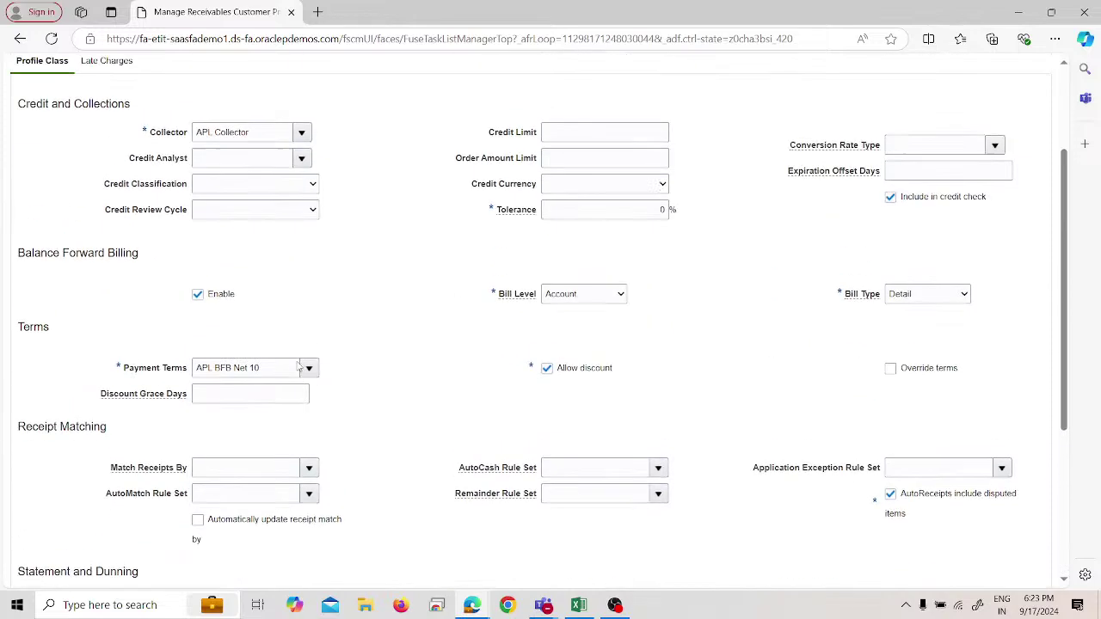
click(841, 117)
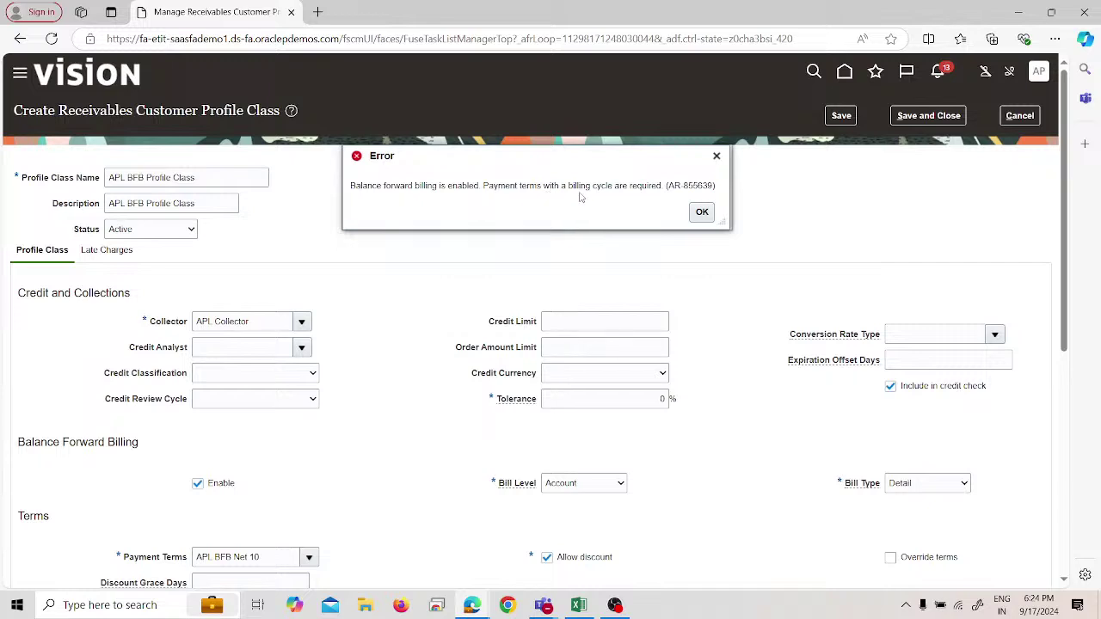
click(704, 212)
Step: Review the profile class sections, including the choices for credit review cycle and statement preferred delivery method, without picking any
scroll(710, 216, down, 2)
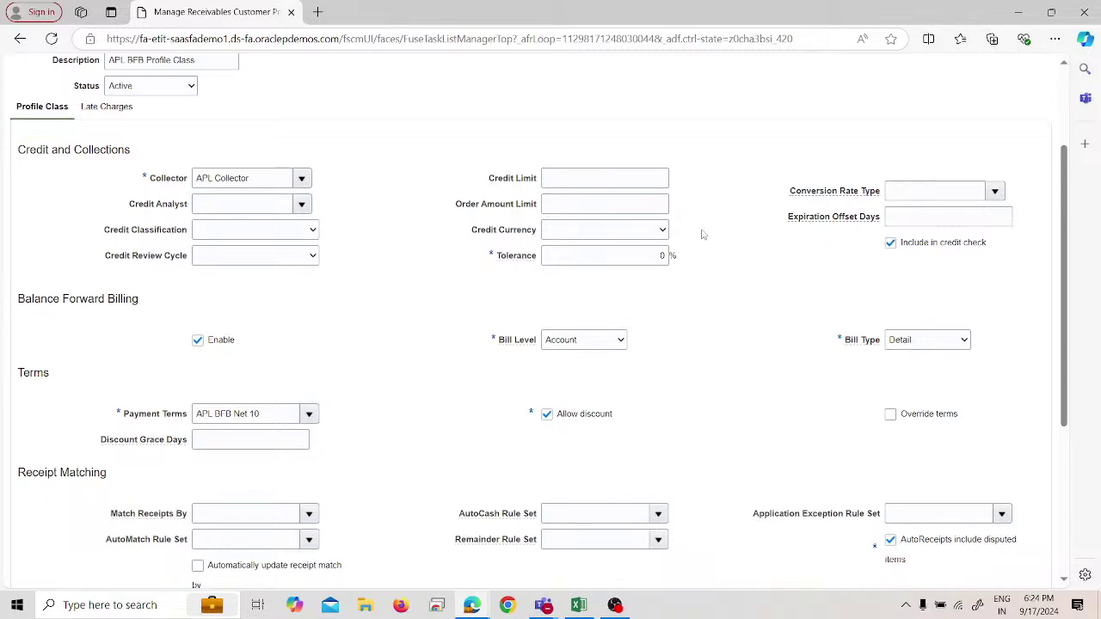
scroll(492, 291, up, 2)
scroll(493, 292, down, 4)
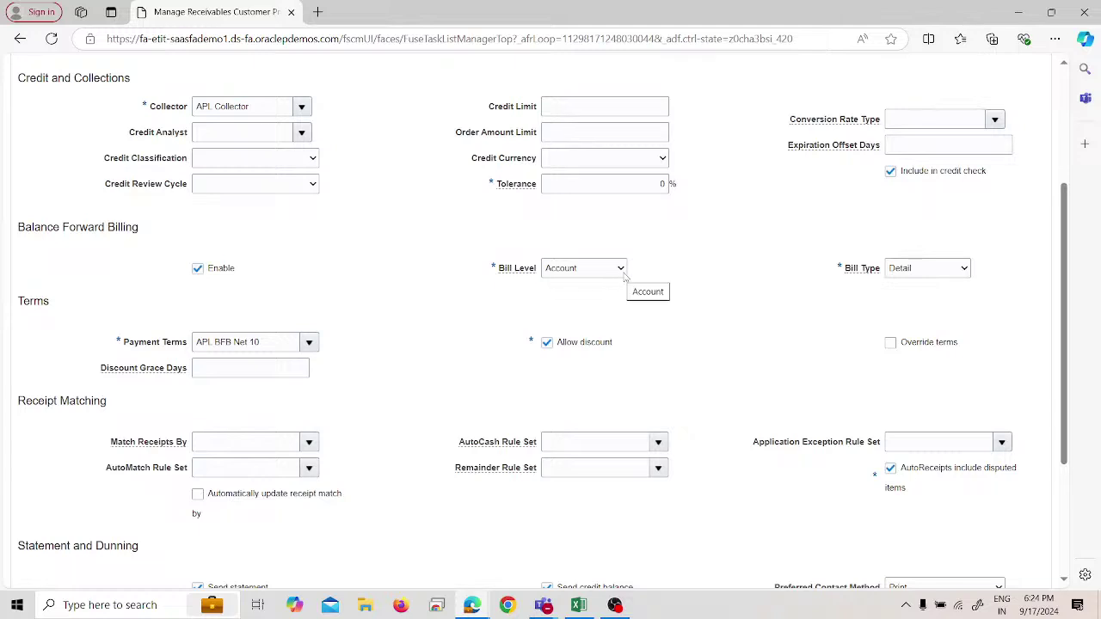
click(286, 185)
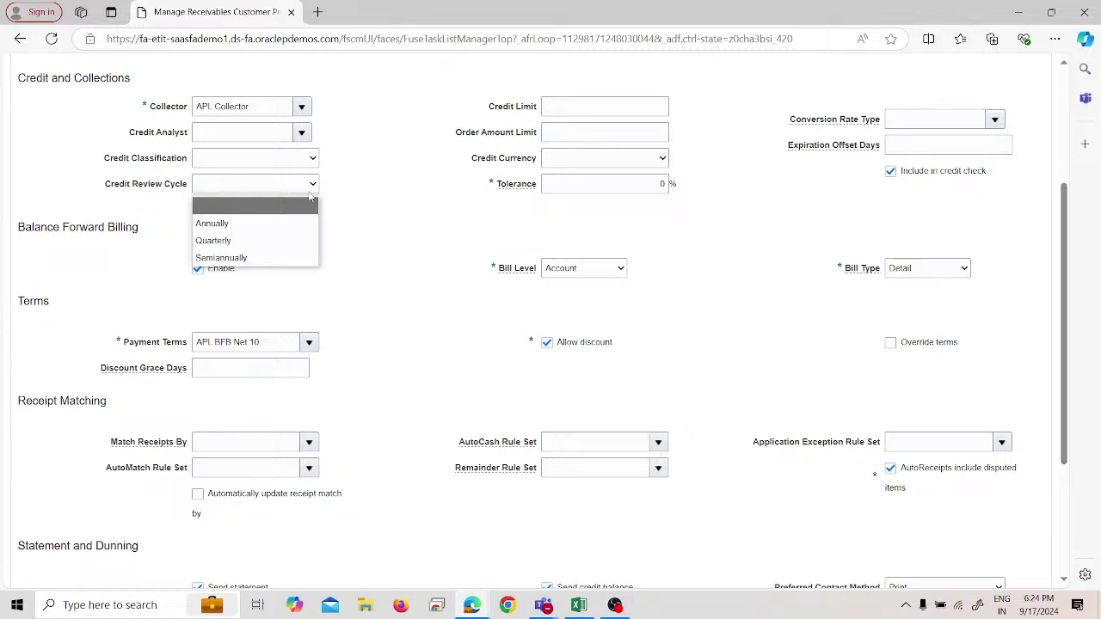
click(311, 186)
scroll(360, 211, down, 3)
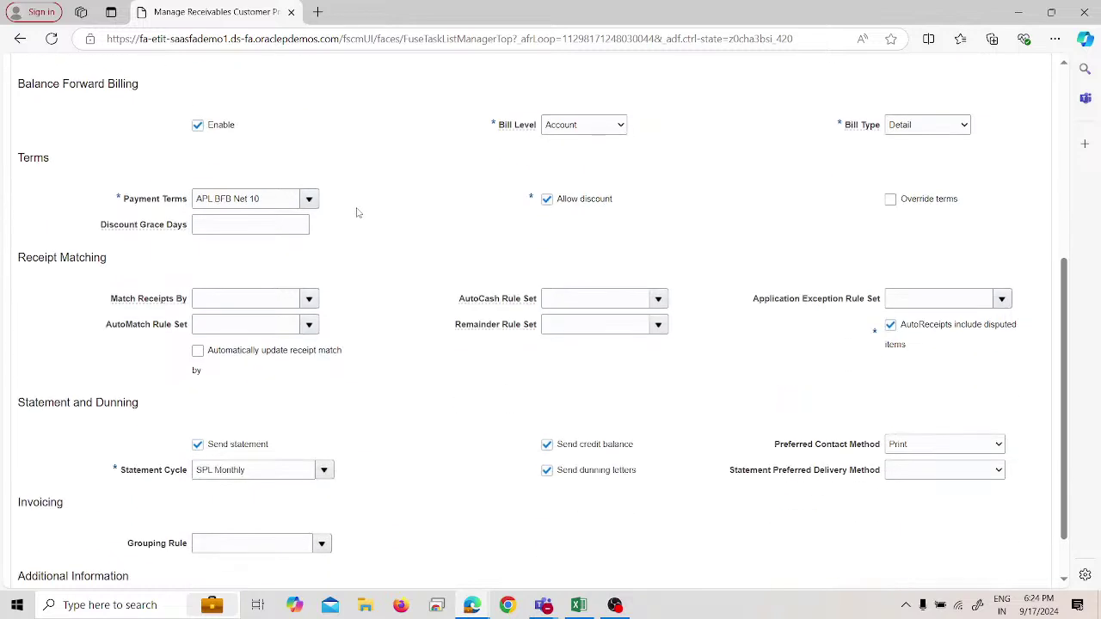
click(929, 475)
click(847, 512)
scroll(441, 481, down, 2)
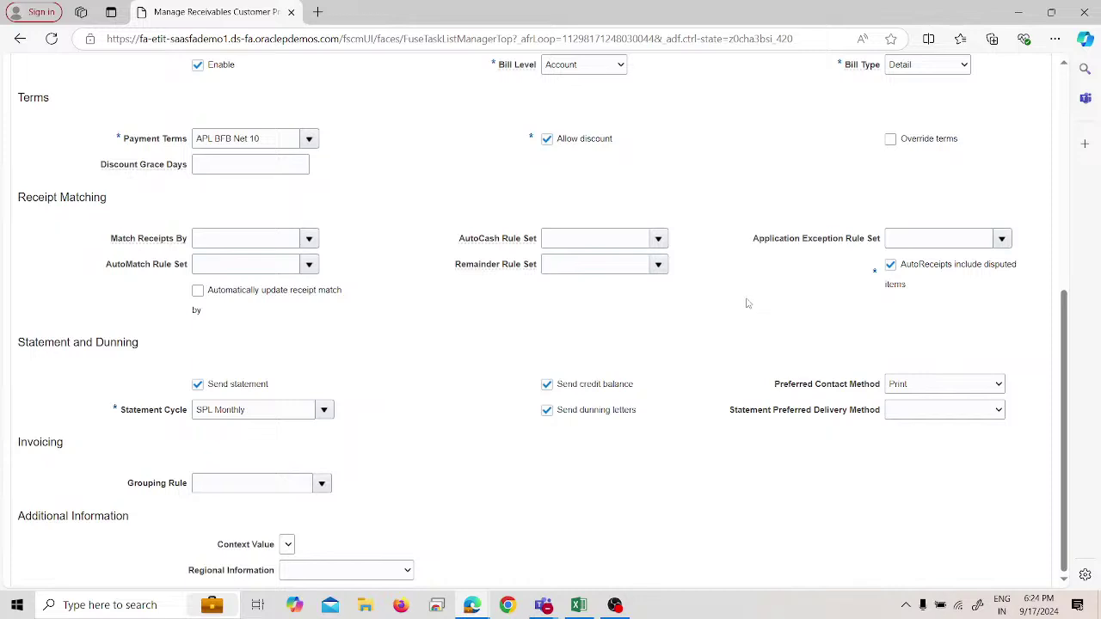
Step: Reselect APL BFB Net 10 as the payment terms in the Terms section
scroll(636, 354, up, 2)
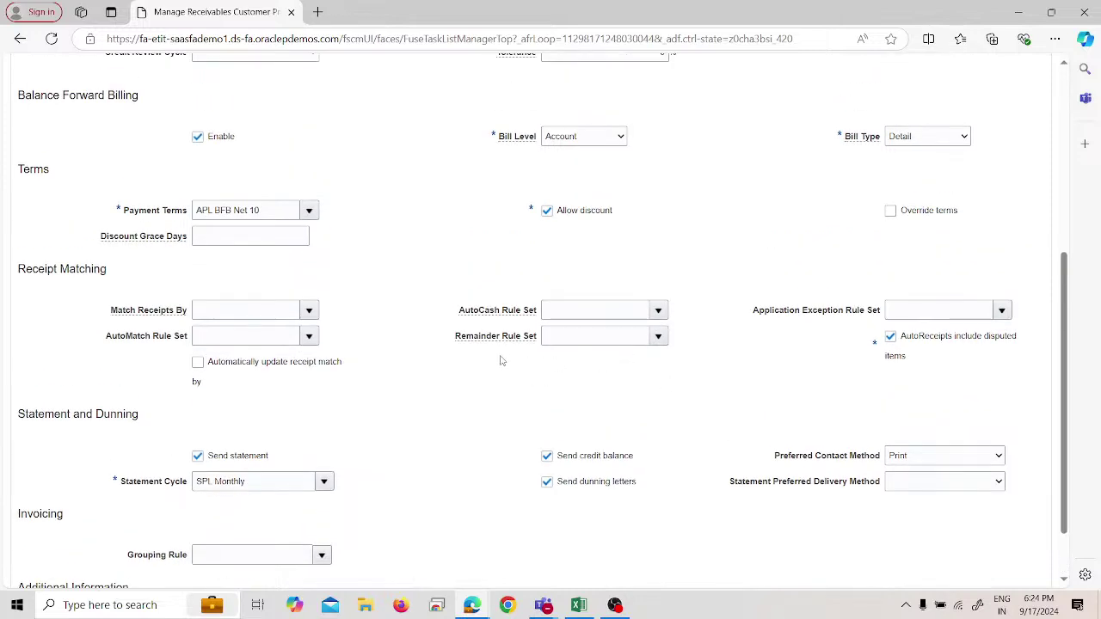
scroll(502, 361, up, 4)
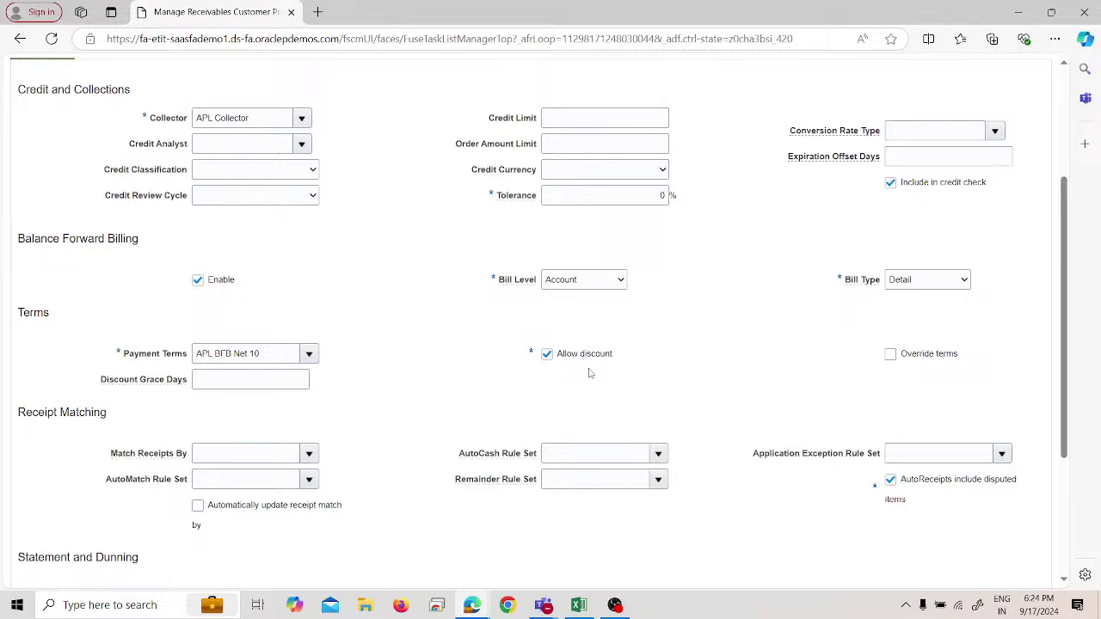
click(308, 353)
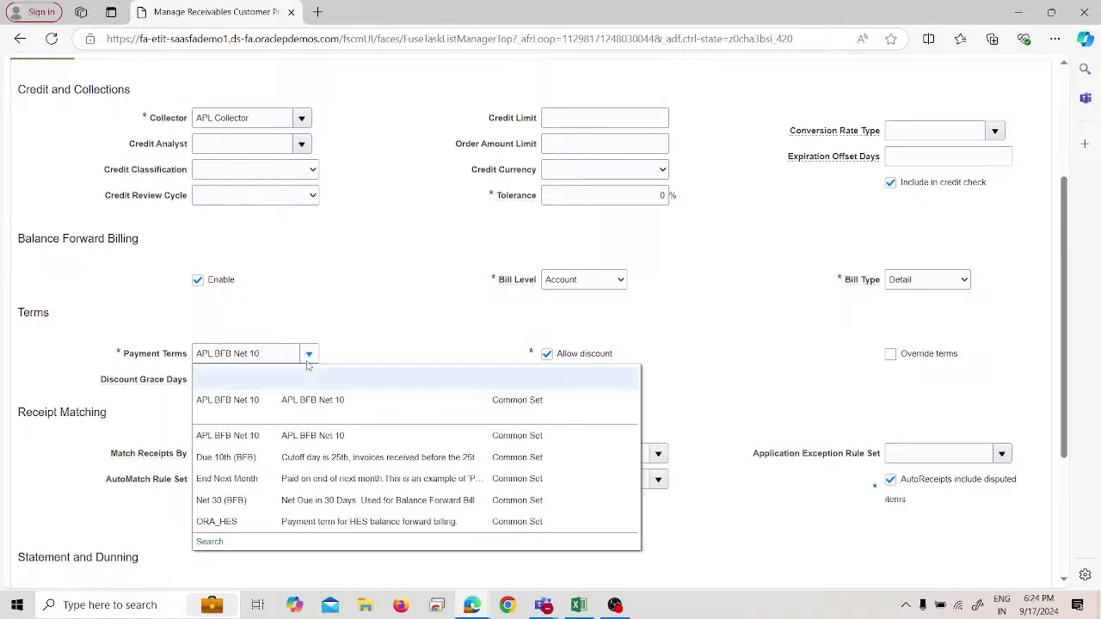
click(301, 406)
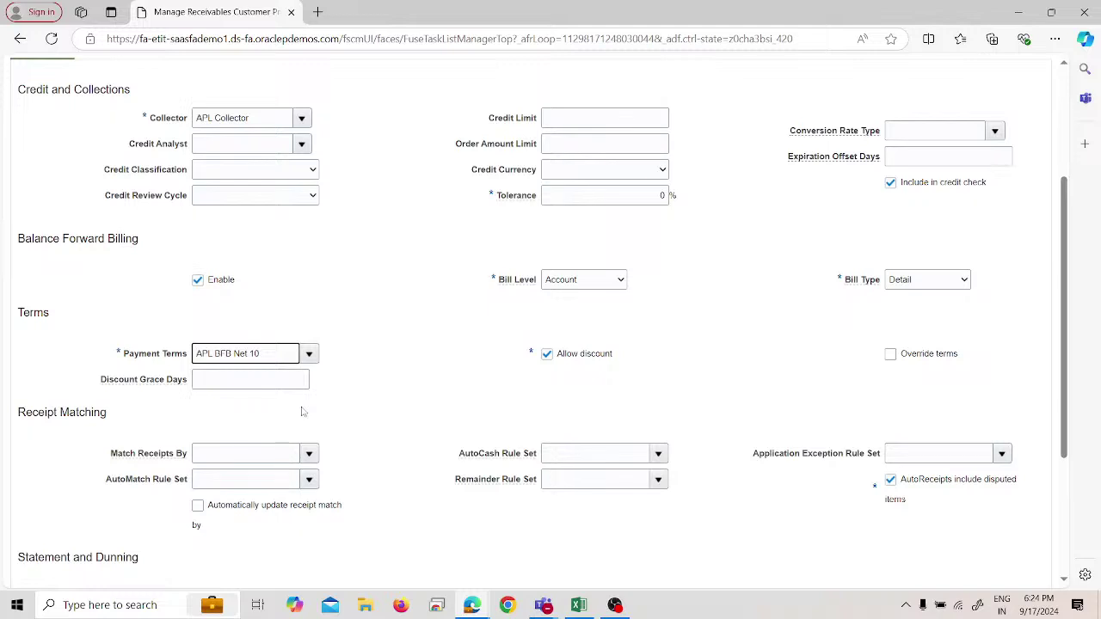
Step: Check the available credit review cycles and credit classifications in the Credit and Collections section, leaving both fields blank
scroll(302, 410, up, 1)
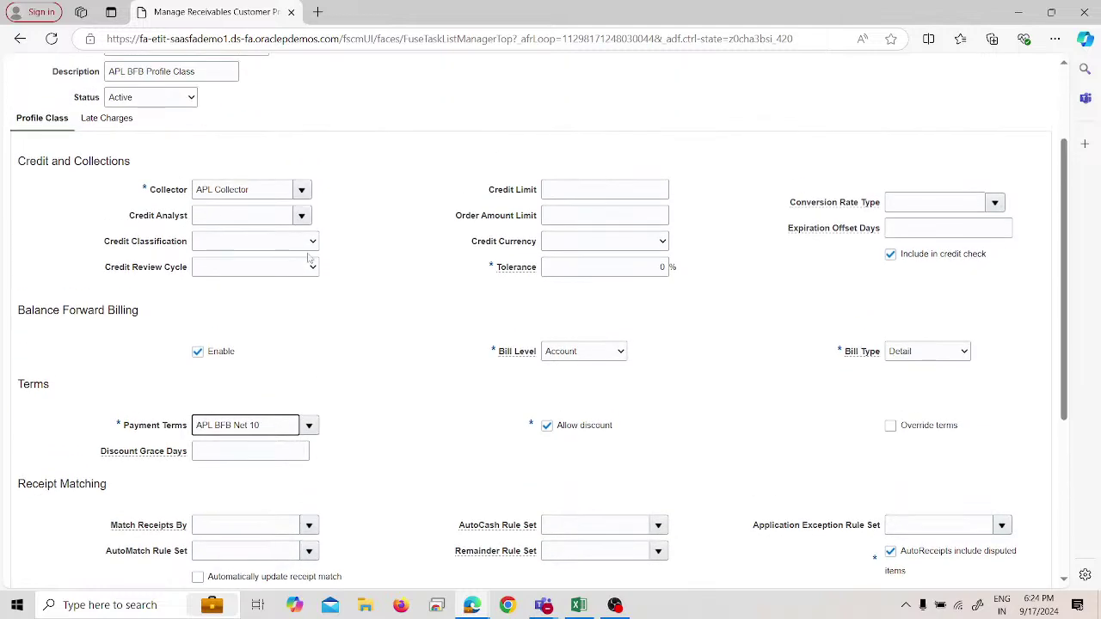
click(301, 269)
click(356, 276)
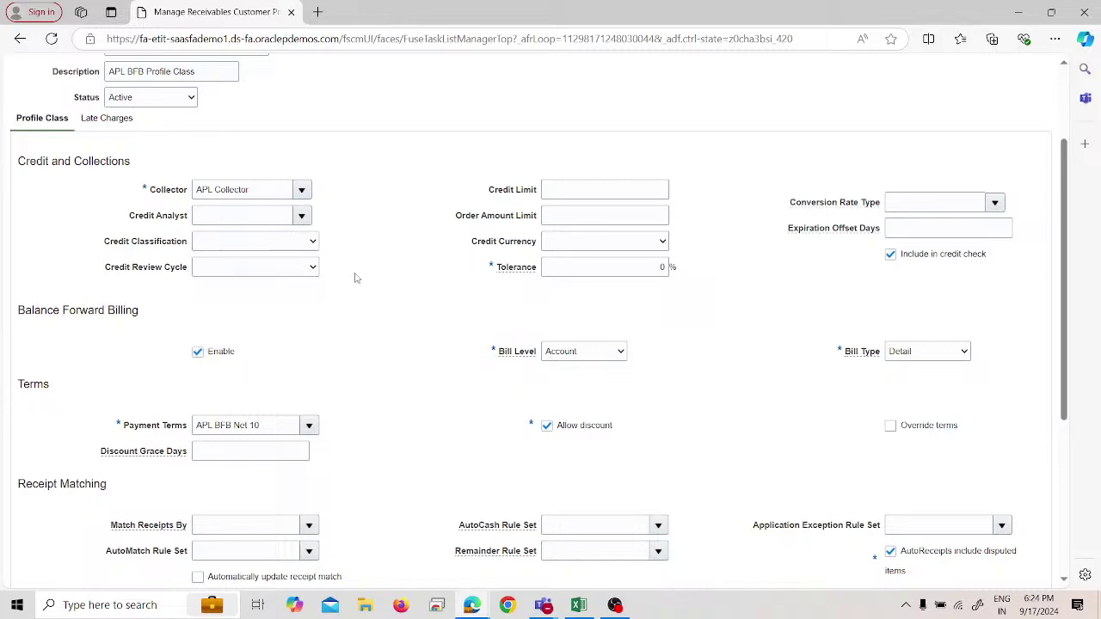
click(305, 242)
click(334, 242)
scroll(351, 240, up, 2)
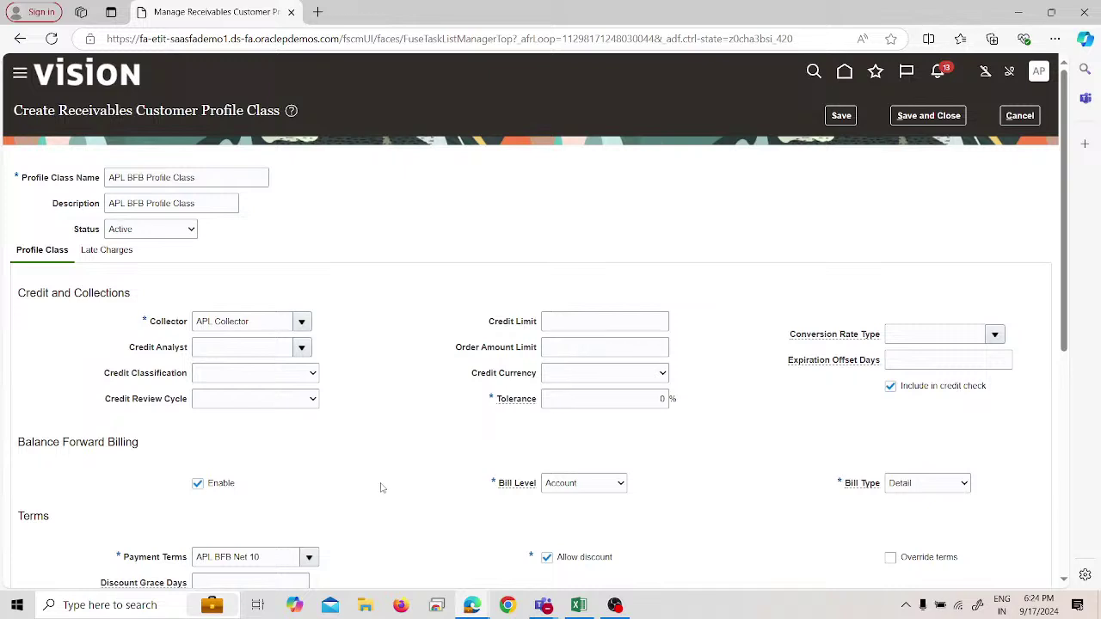
Step: Turn Send statement off and back on in the profile class's Statement and Dunning section
click(557, 487)
click(568, 527)
scroll(720, 489, down, 3)
scroll(471, 450, down, 2)
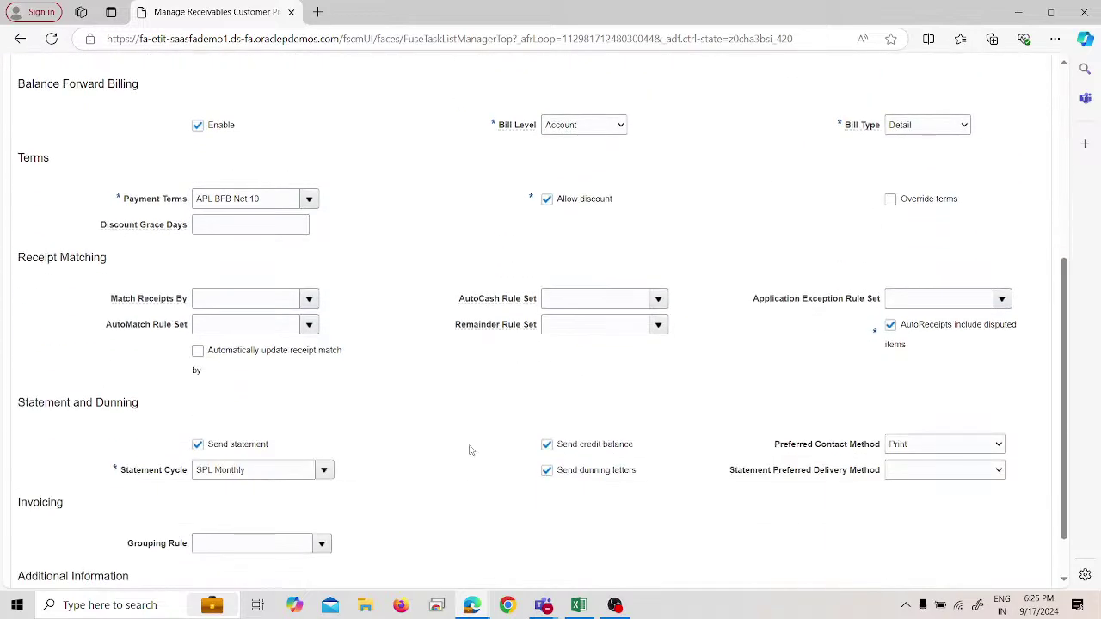
scroll(471, 450, down, 1)
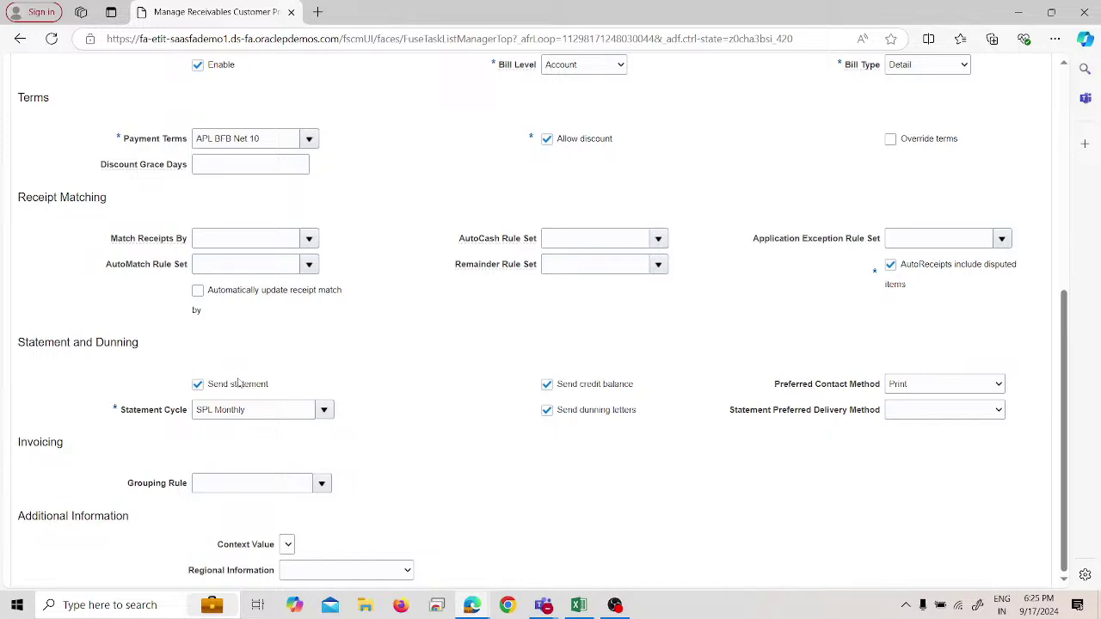
click(199, 384)
double_click(213, 391)
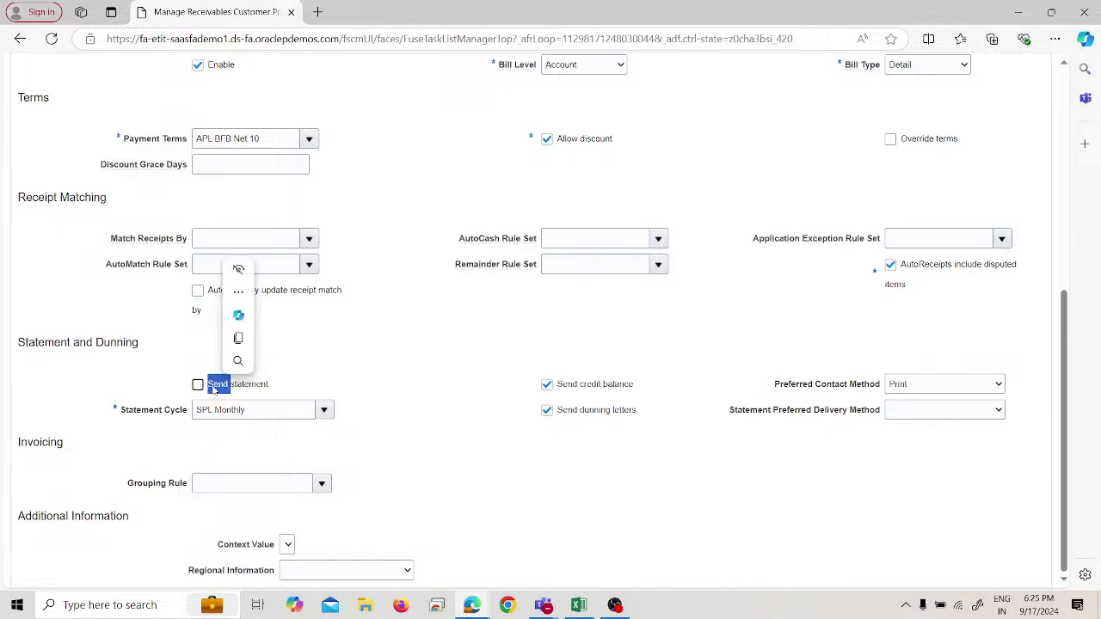
click(213, 391)
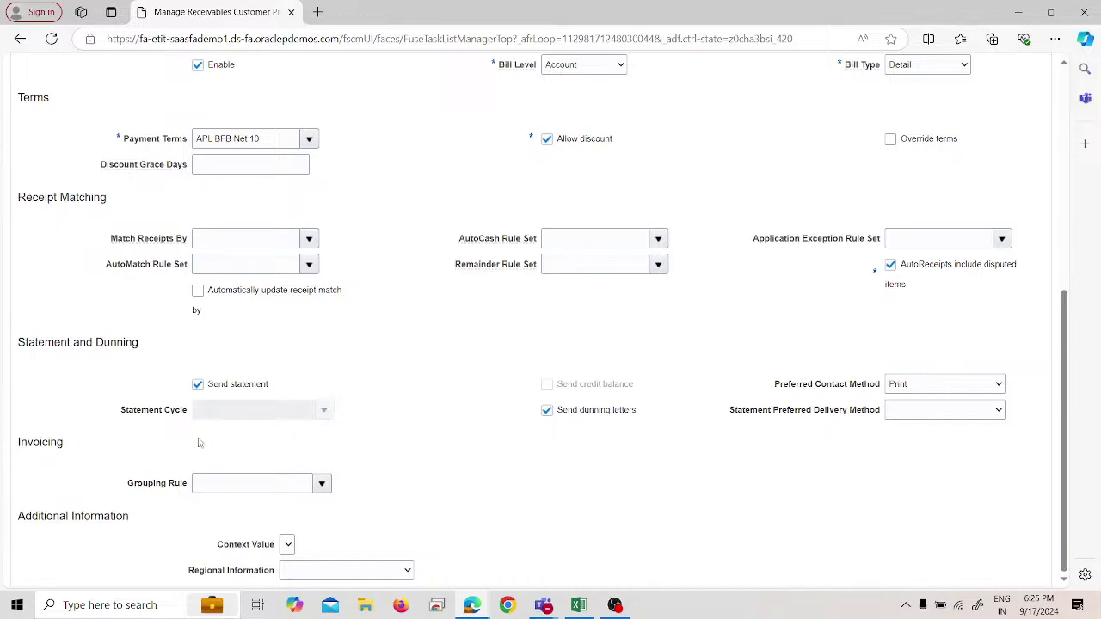
Step: Try to save and close the APL BFB Profile Class with the statement cycle left blank
scroll(216, 484, up, 5)
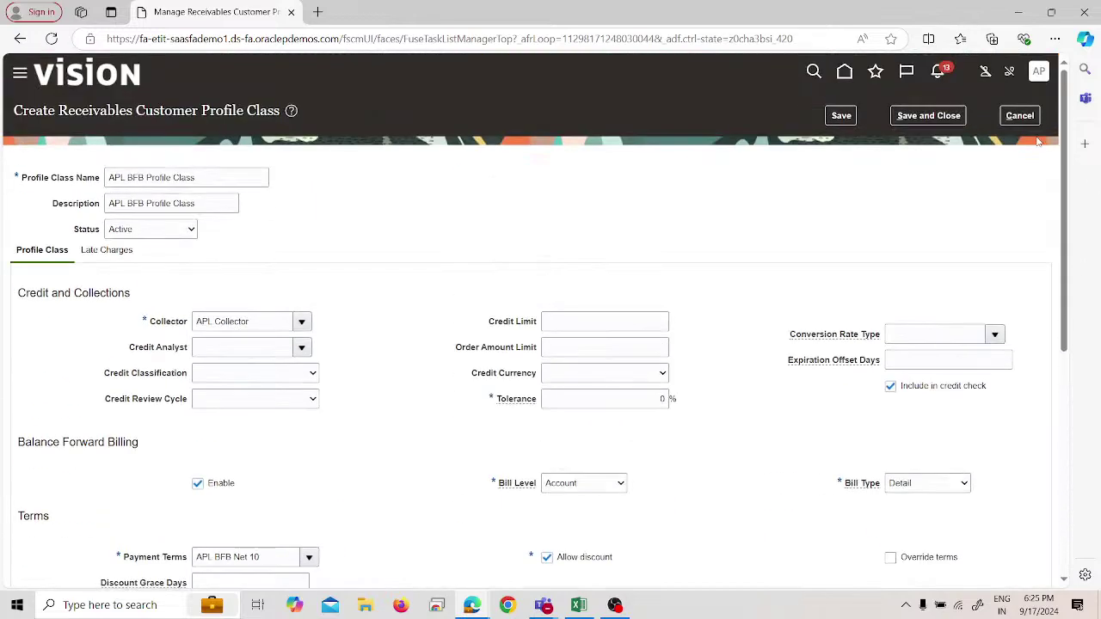
click(912, 122)
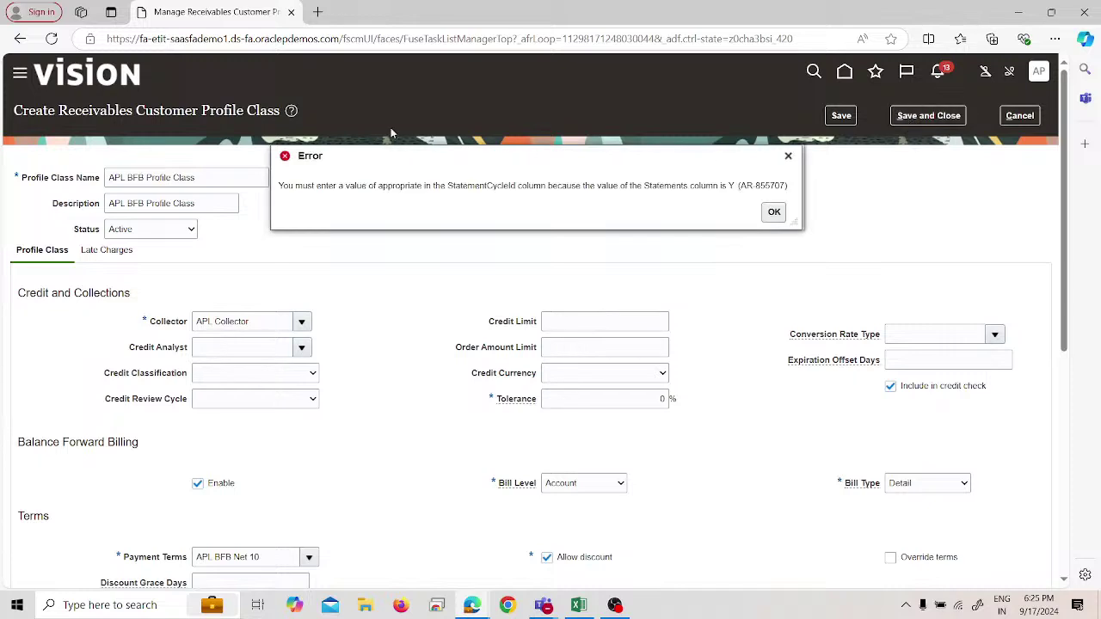
click(774, 212)
Step: Set the statement cycle to Monthly and save and close the APL BFB Profile Class
scroll(276, 404, down, 4)
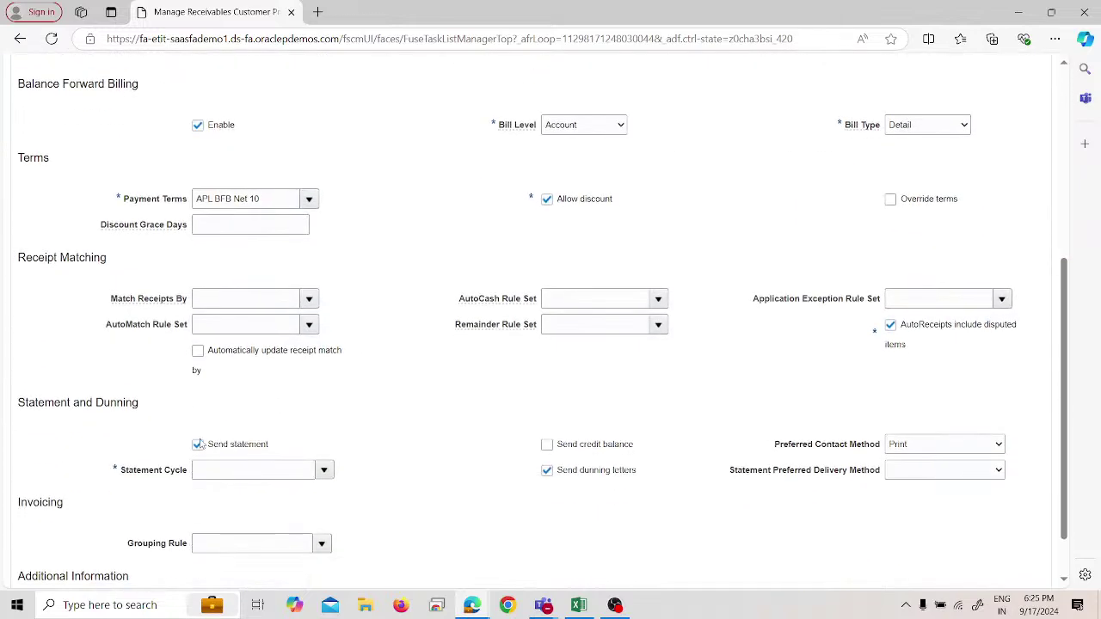
click(330, 476)
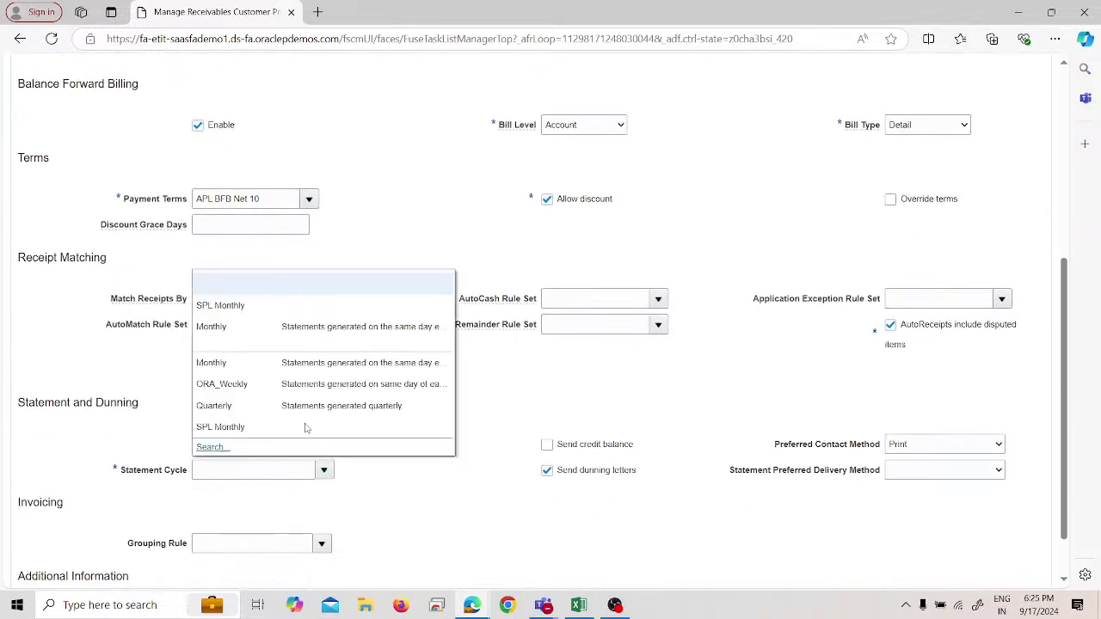
click(280, 326)
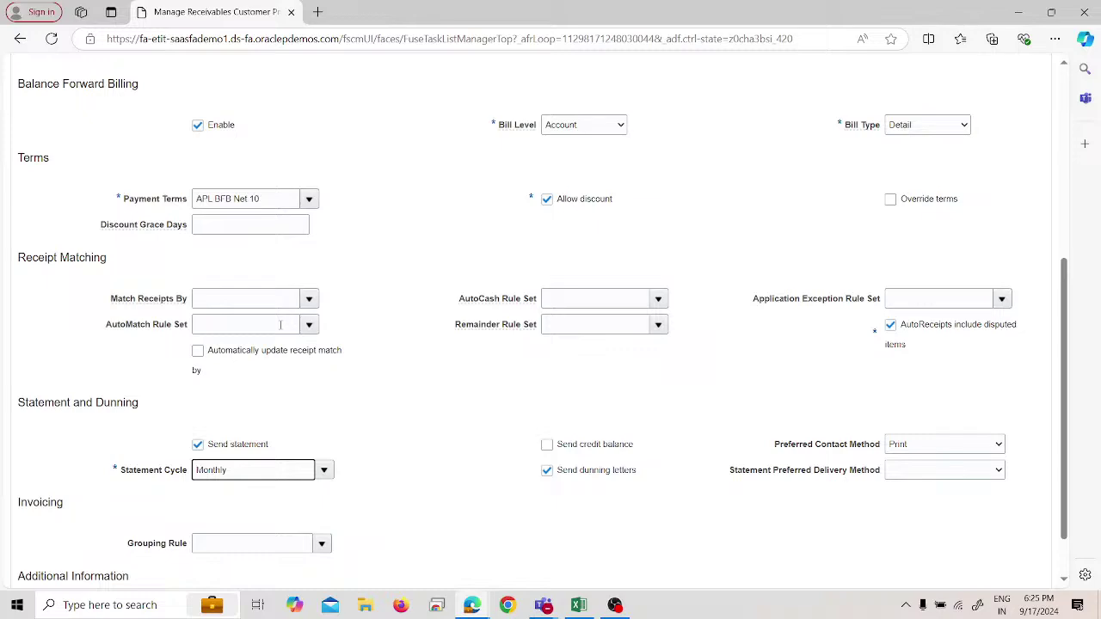
scroll(368, 442, up, 5)
click(929, 115)
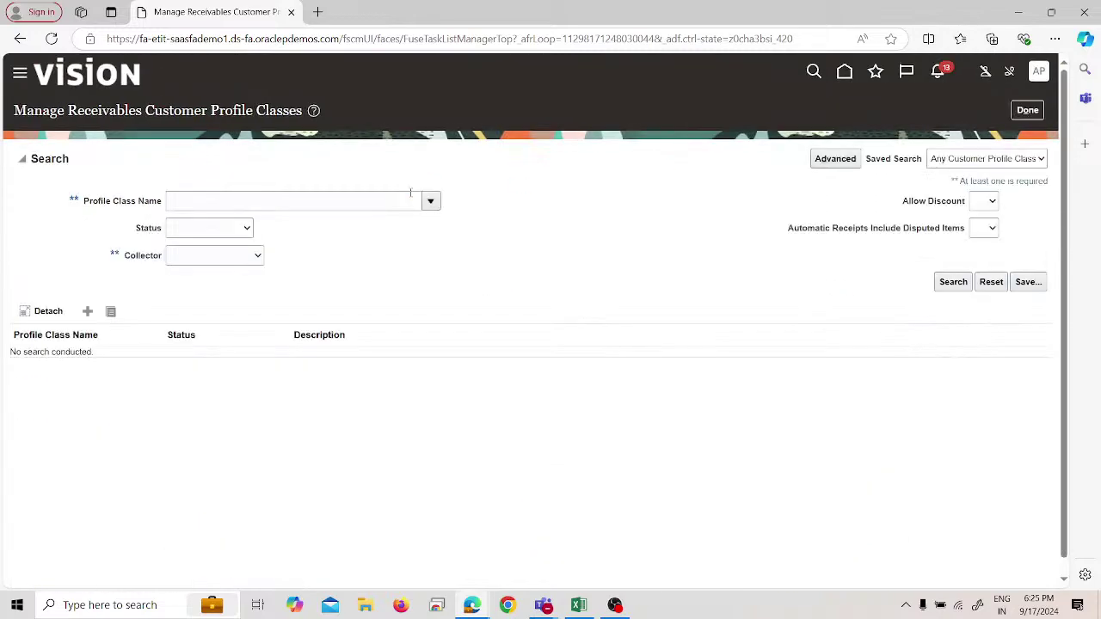
Step: Return to the APL_IMPL implementation project and replace the task search text with Create Customer
click(1031, 113)
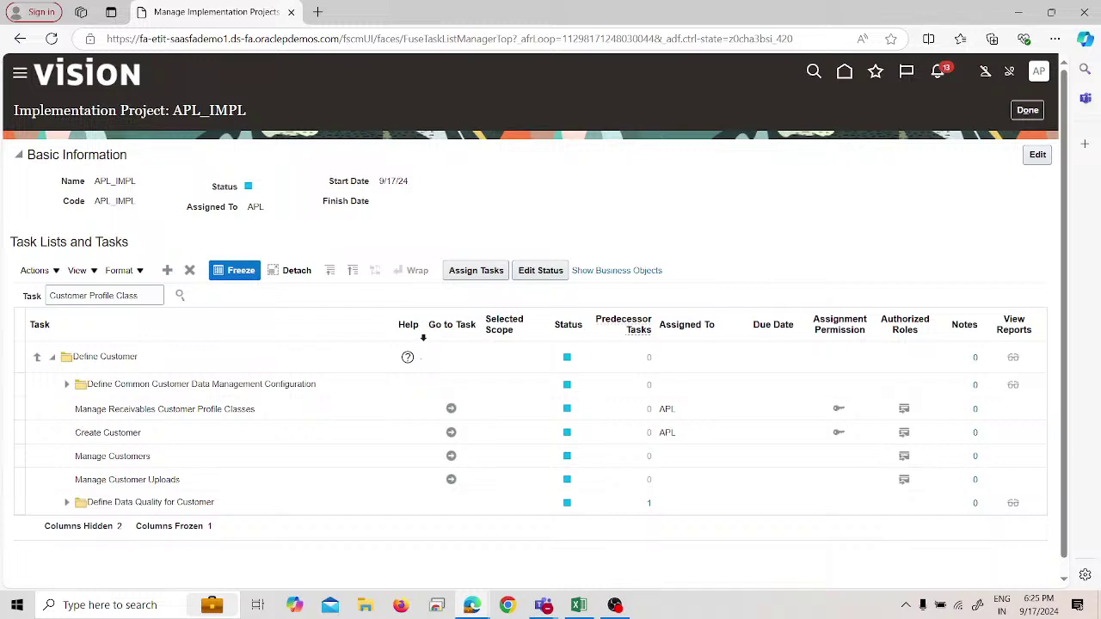
double_click(101, 296)
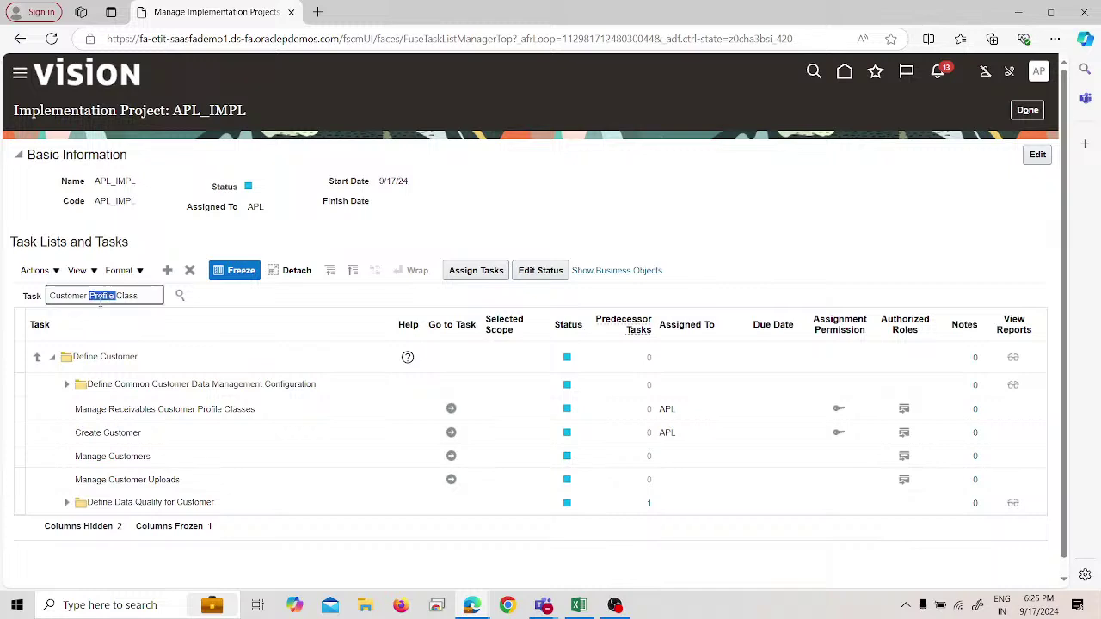
key(ctrl+a)
text(Create Customer)
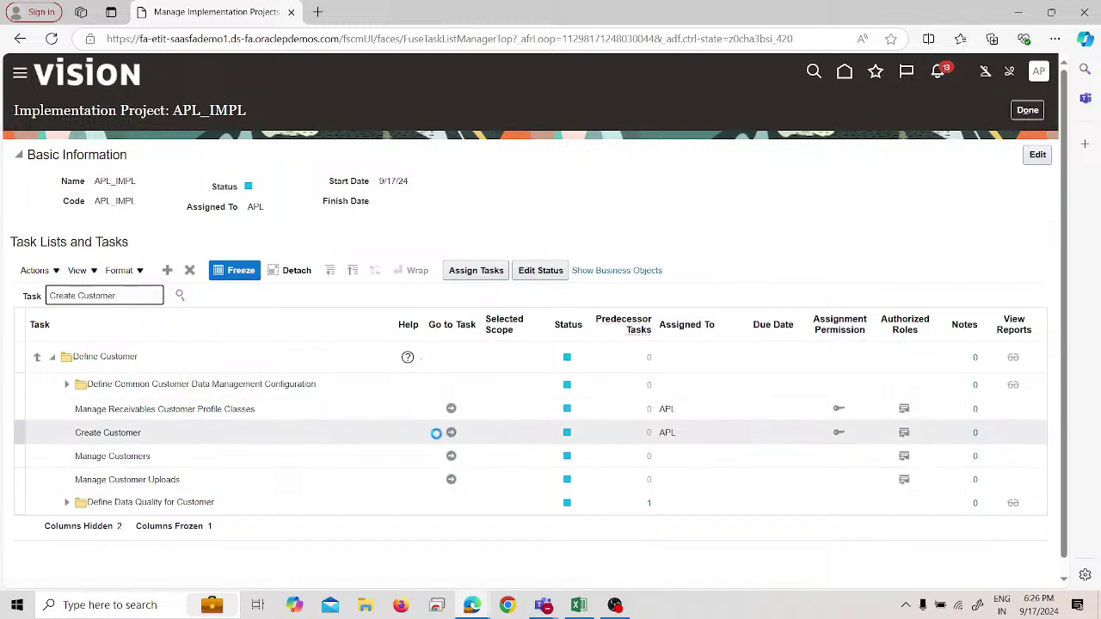
click(80, 341)
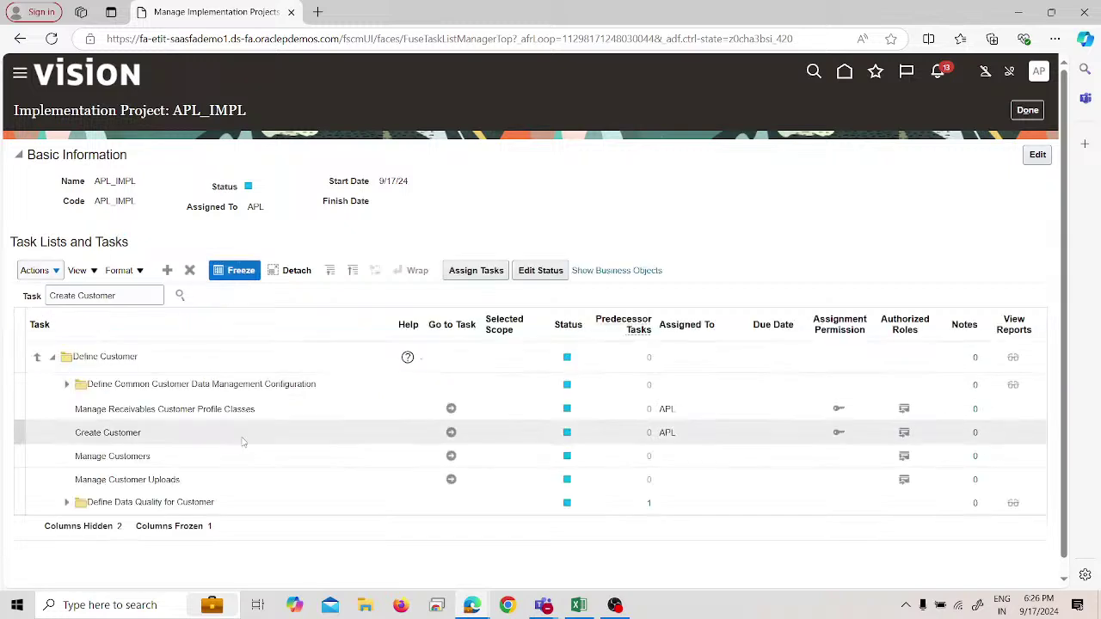
Step: Switch to the Excel worksheet and enter Customer Profile Class in cell A103 under the BFB configuration list
key(alt+Tab)
click(43, 491)
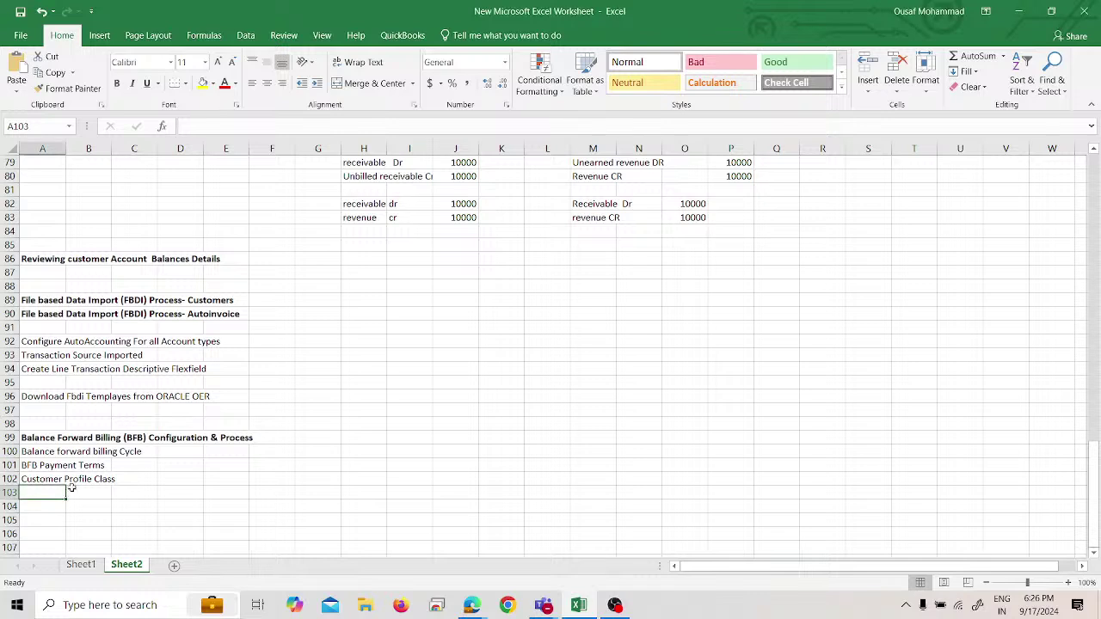
text(customer)
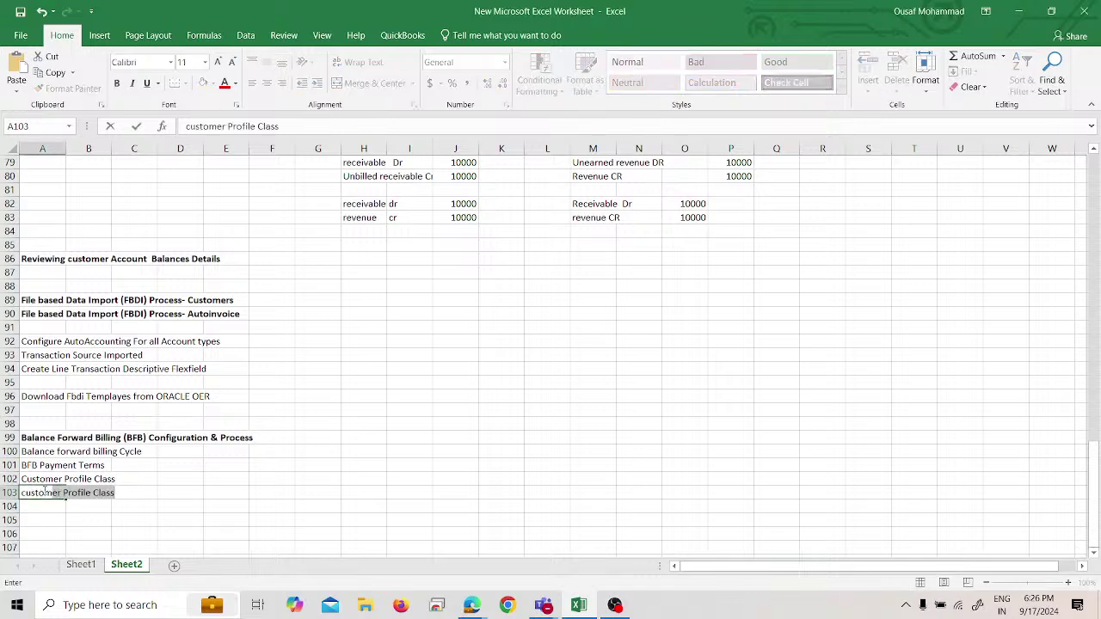
key(Return)
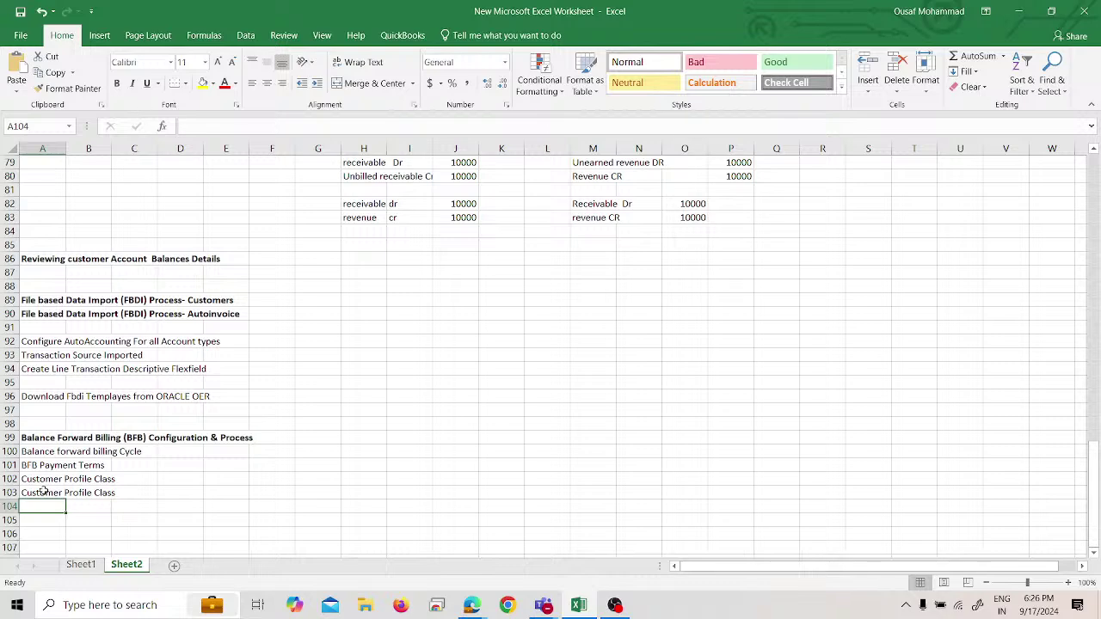
Step: Switch back to the implementation project, start the Create Customer task and name the organization BFB Customer
key(alt+Tab)
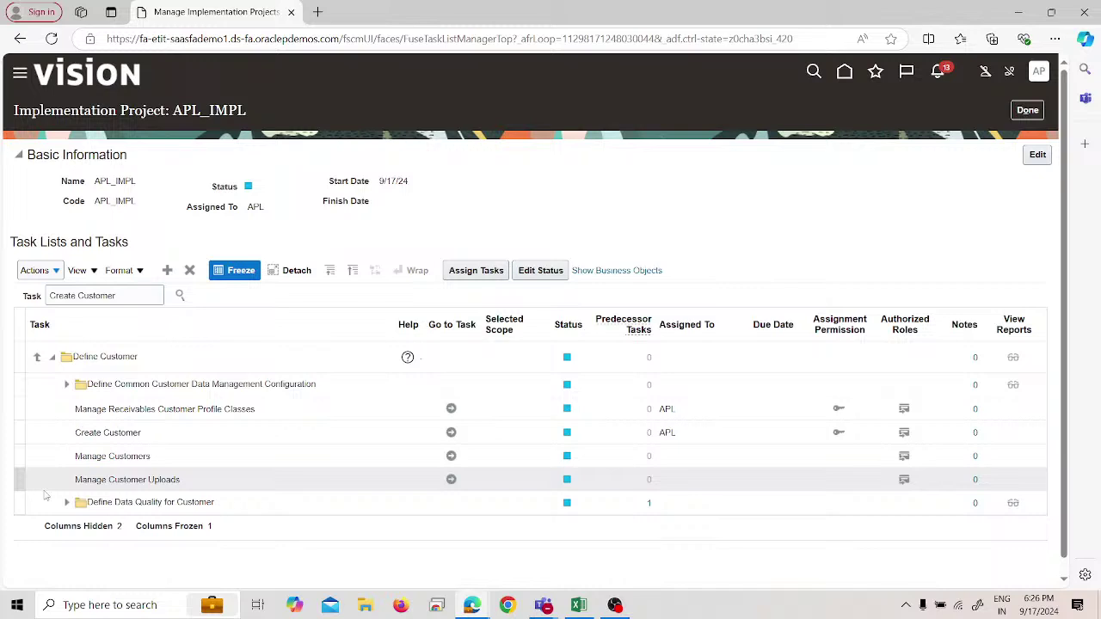
click(450, 431)
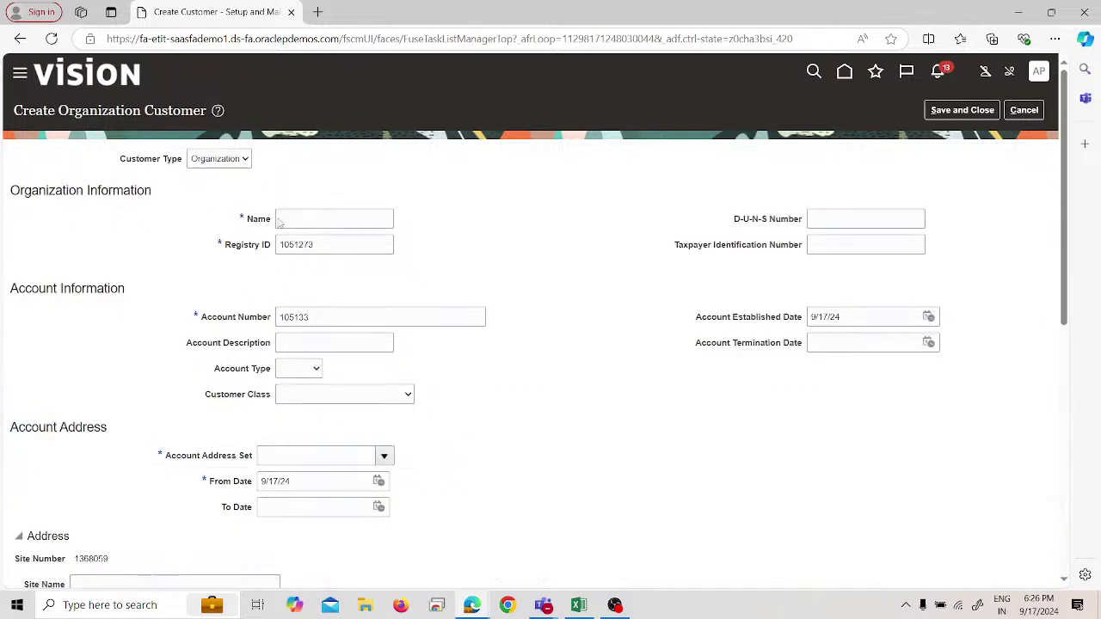
click(293, 217)
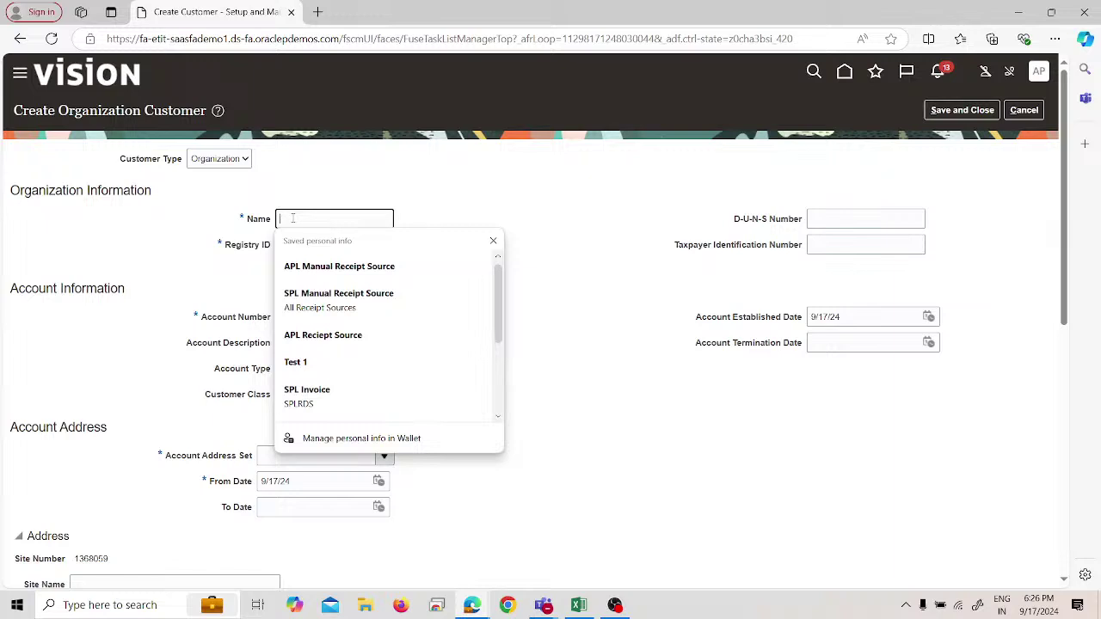
text(BFB C)
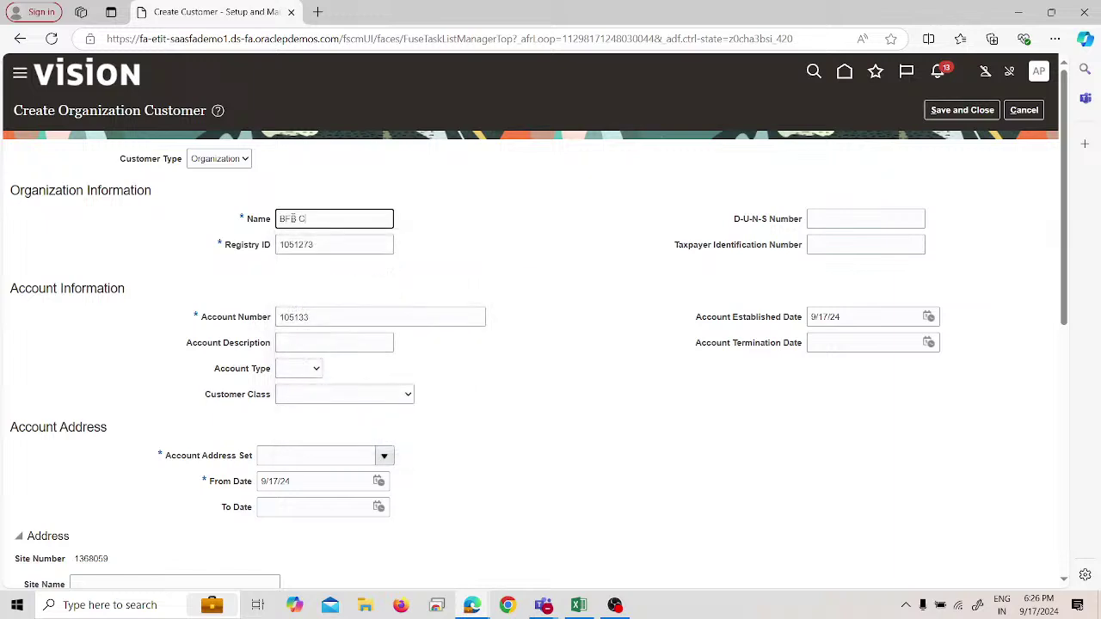
text(ustomer)
Step: Choose APLARRDS as the account address set for the new customer
click(356, 455)
click(384, 456)
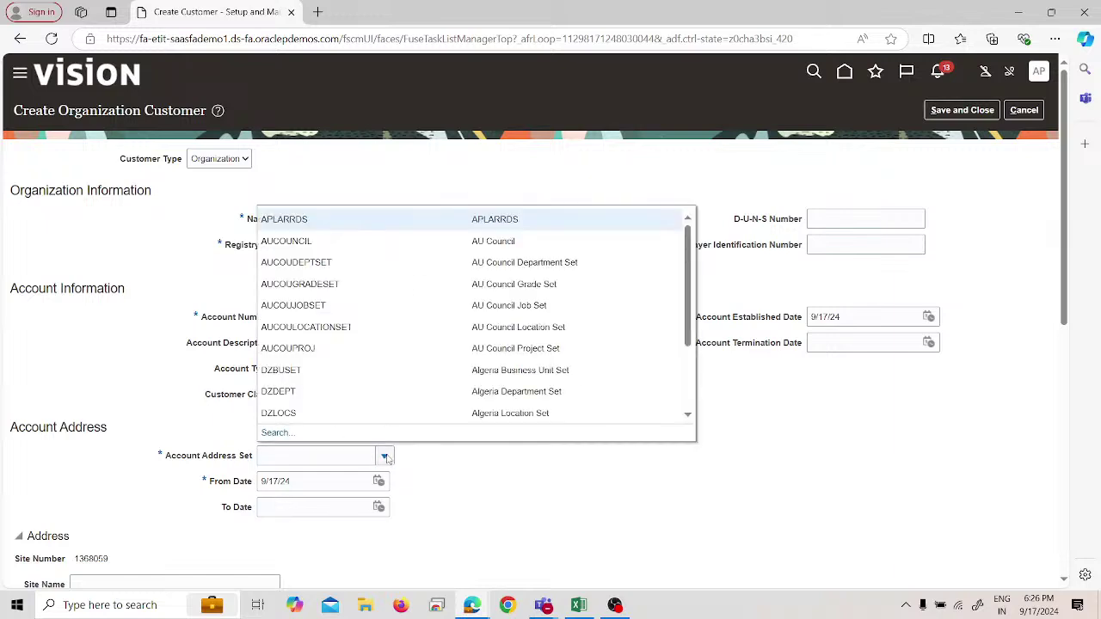
click(467, 434)
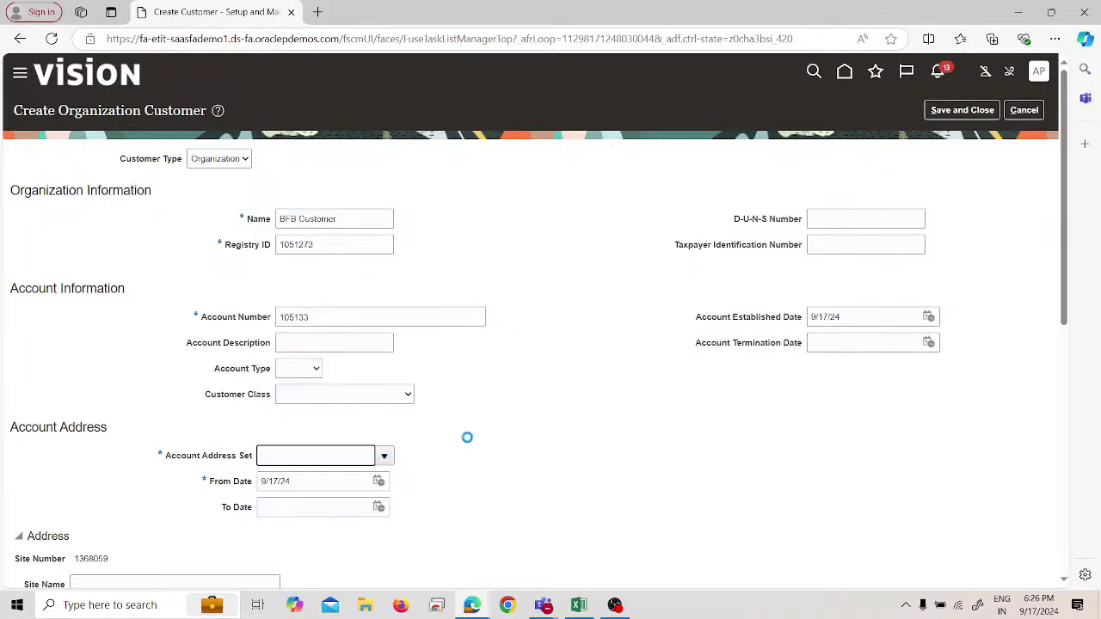
Step: Fill in the customer's address with site name BFBSITE1 and address line 1 BFB Customer
scroll(467, 437, down, 3)
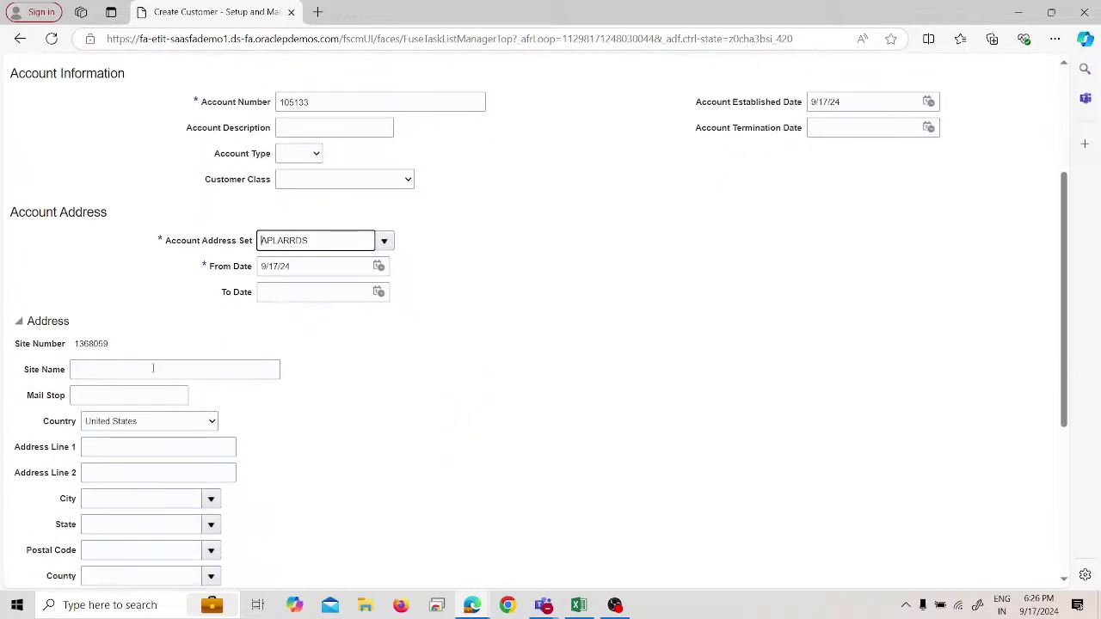
click(153, 368)
text(BFB)
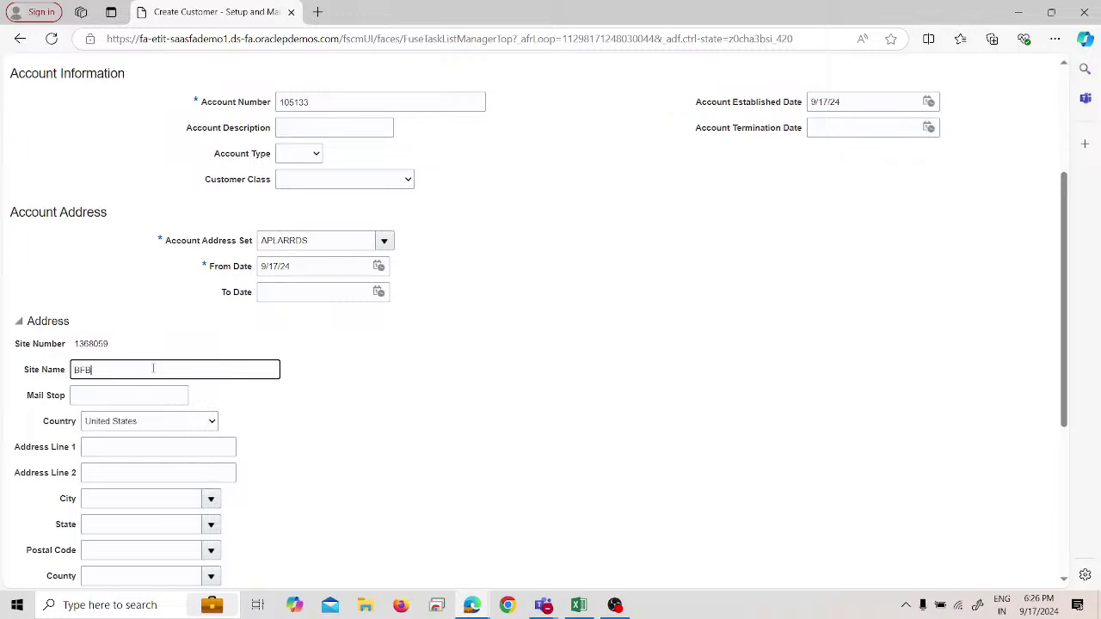
text(C)
key(BackSpace)
text(SITE1)
click(91, 446)
text(B)
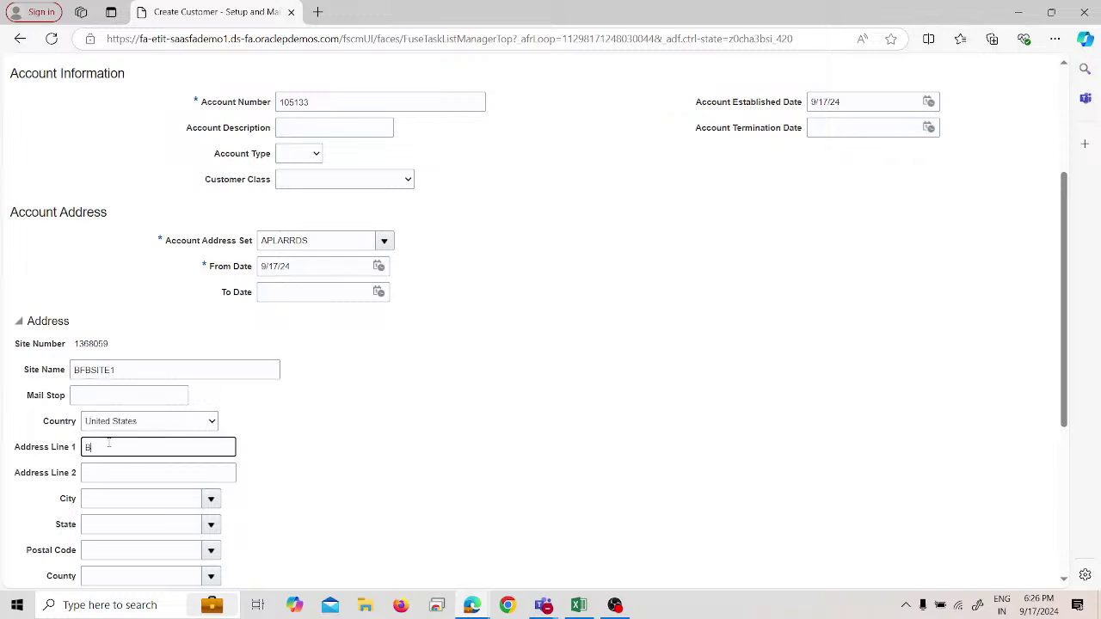
text(FB Customer)
Step: Try to look up a postal code for the address by searching for 3
scroll(287, 425, down, 2)
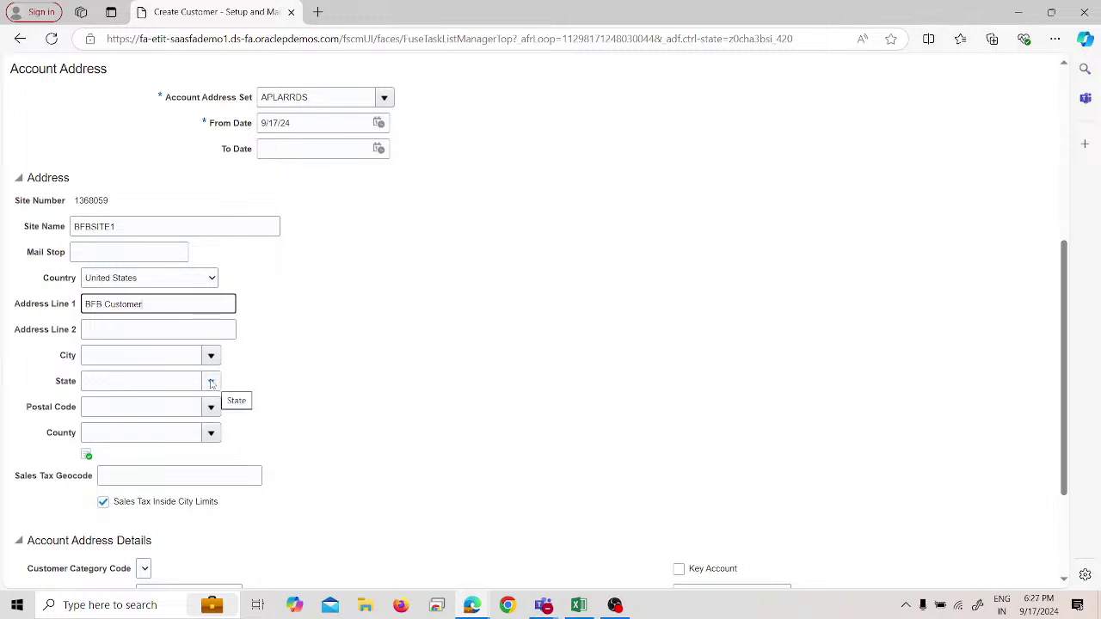
click(209, 407)
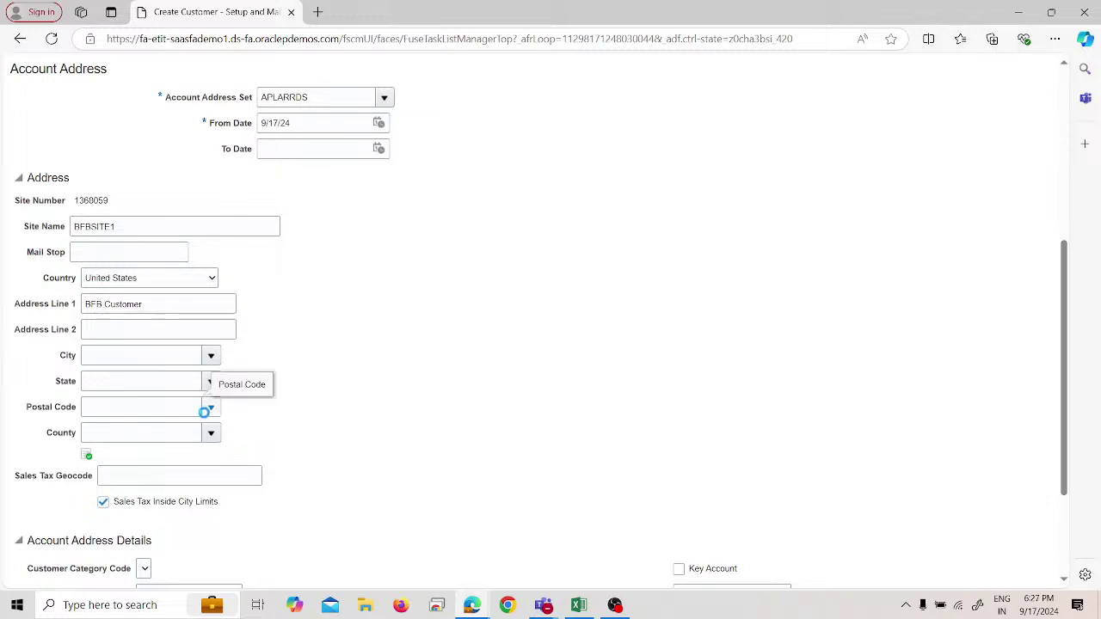
click(194, 445)
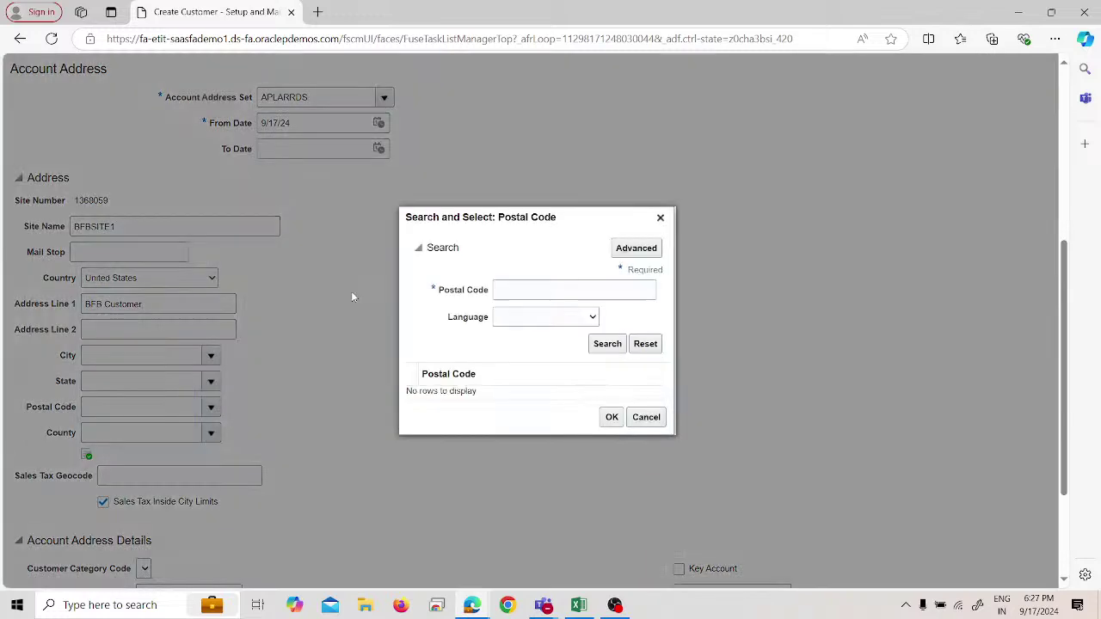
click(514, 288)
text(3)
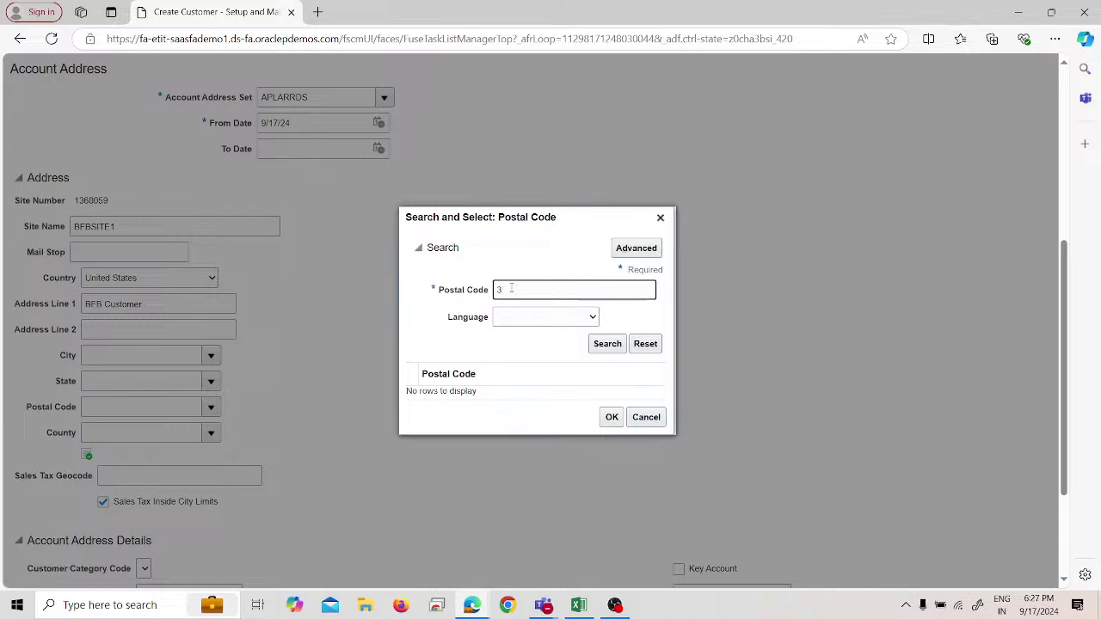
click(603, 343)
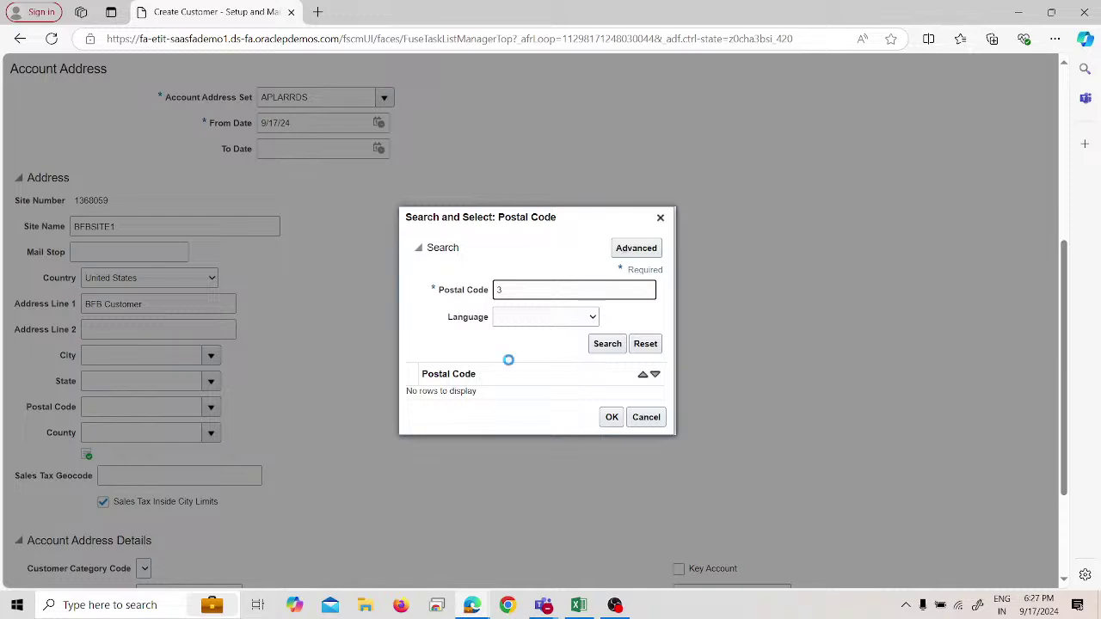
click(607, 343)
click(607, 343)
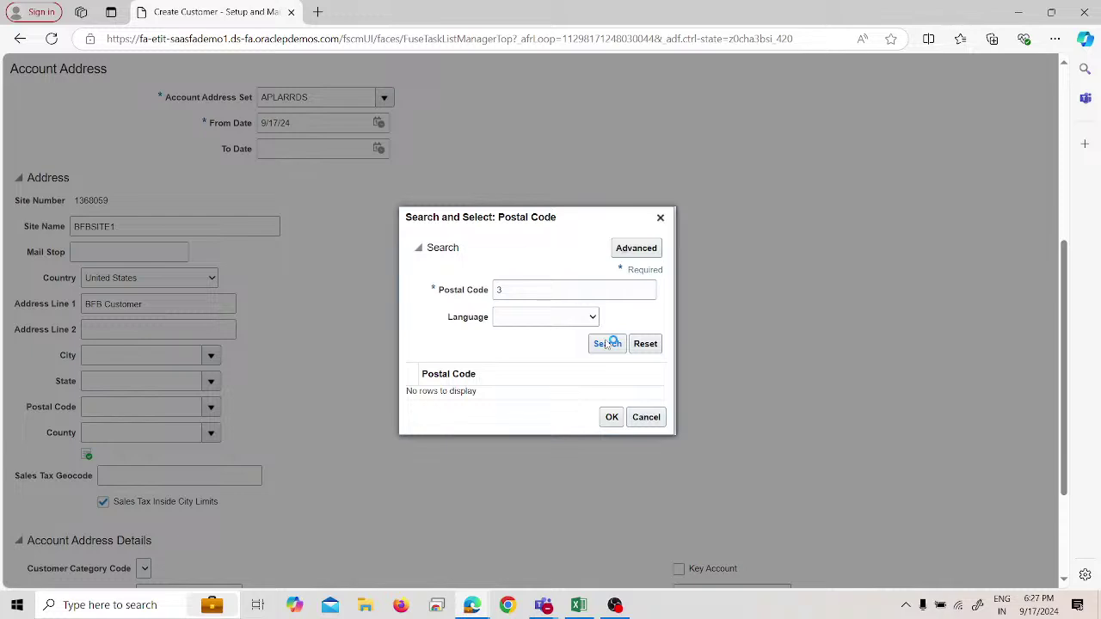
Step: Try the postal code search with 5 instead, and close the search without selecting a code
click(593, 292)
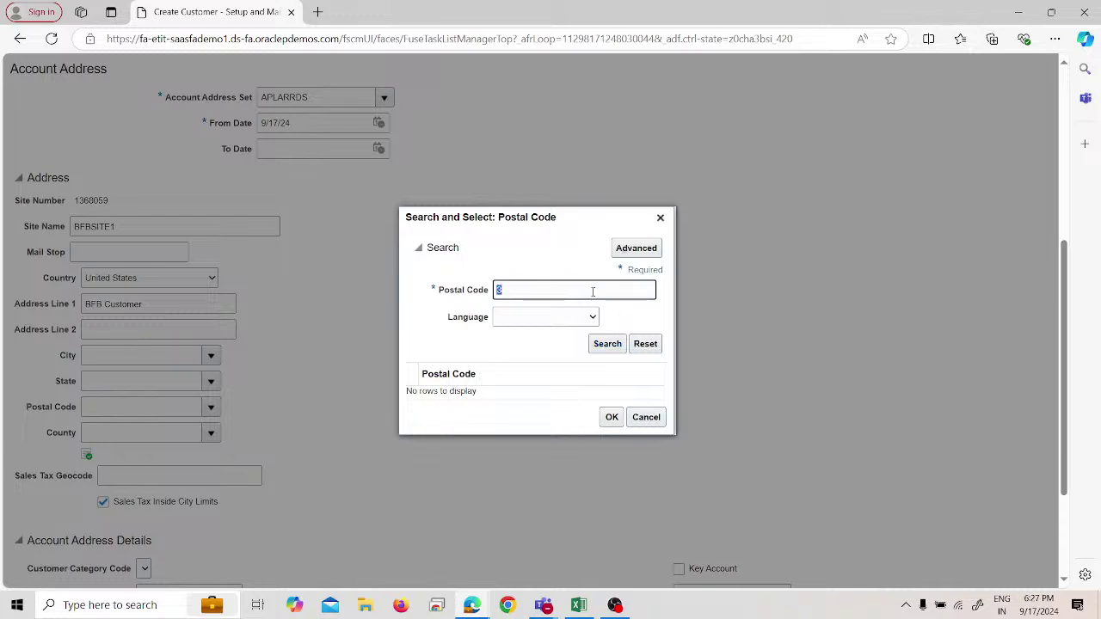
key(BackSpace)
text(5)
click(607, 343)
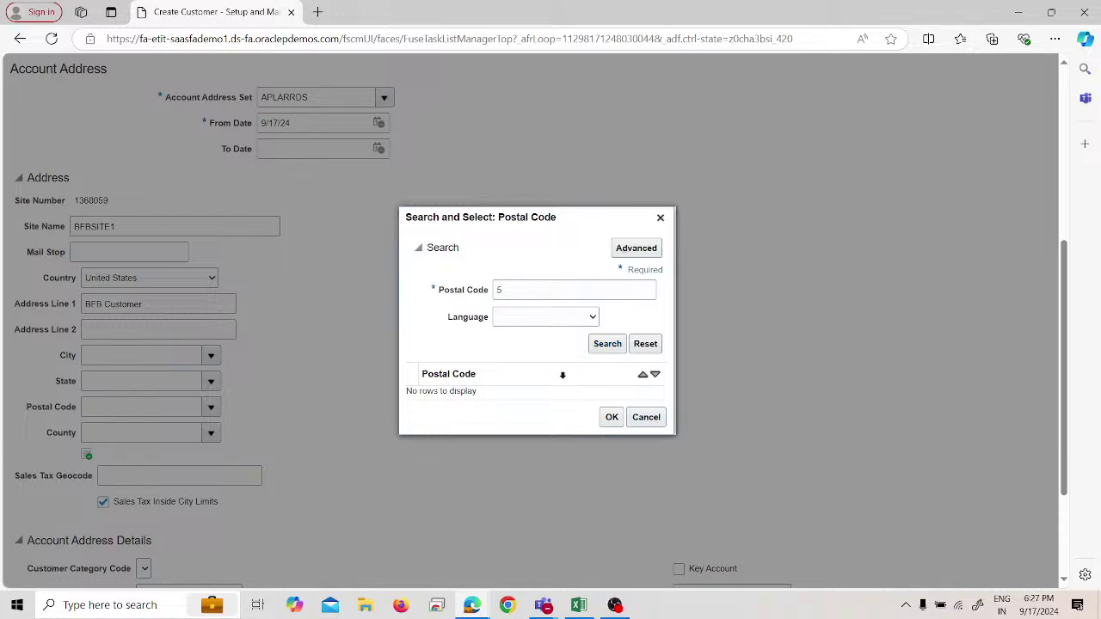
click(660, 217)
right_click(306, 375)
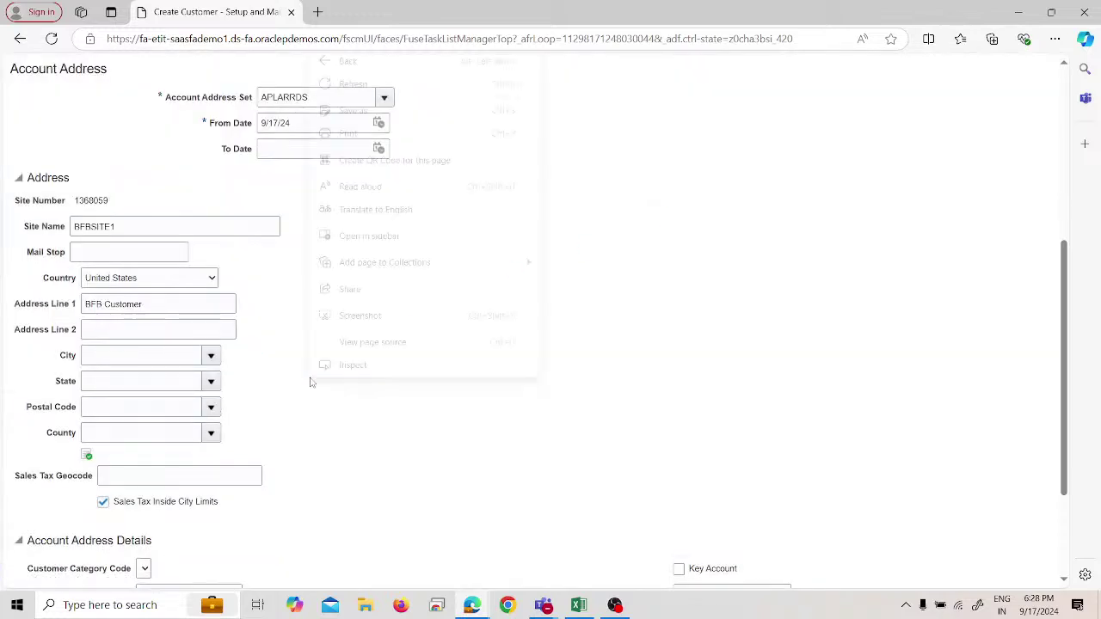
Step: Search postal codes for 5 and choose the Milo, Warren, IA entry for the customer's address
click(260, 387)
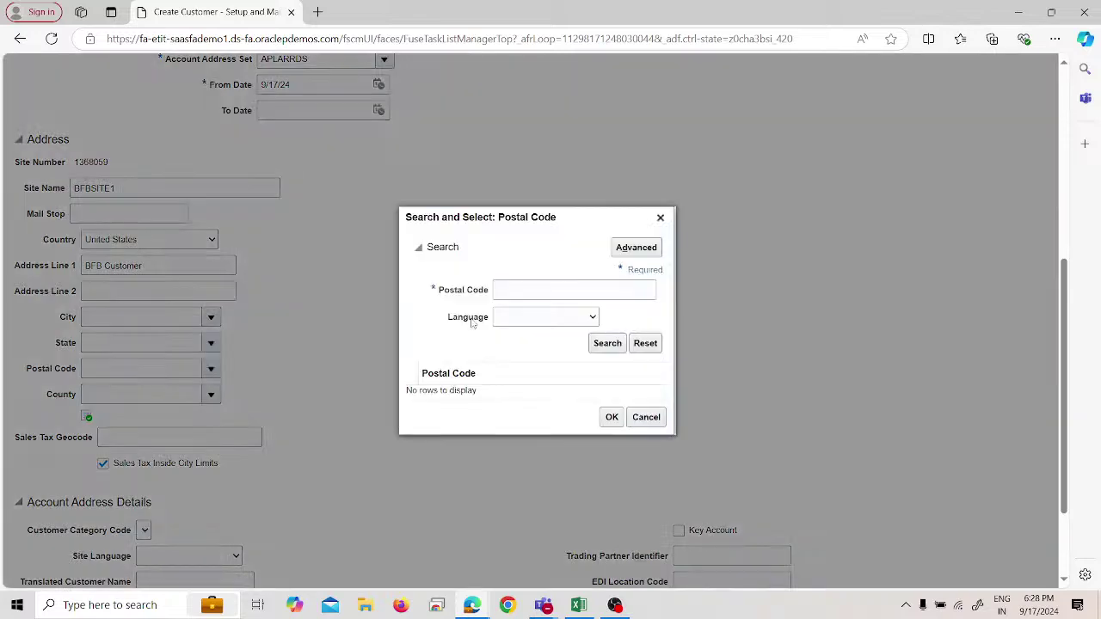
text(5)
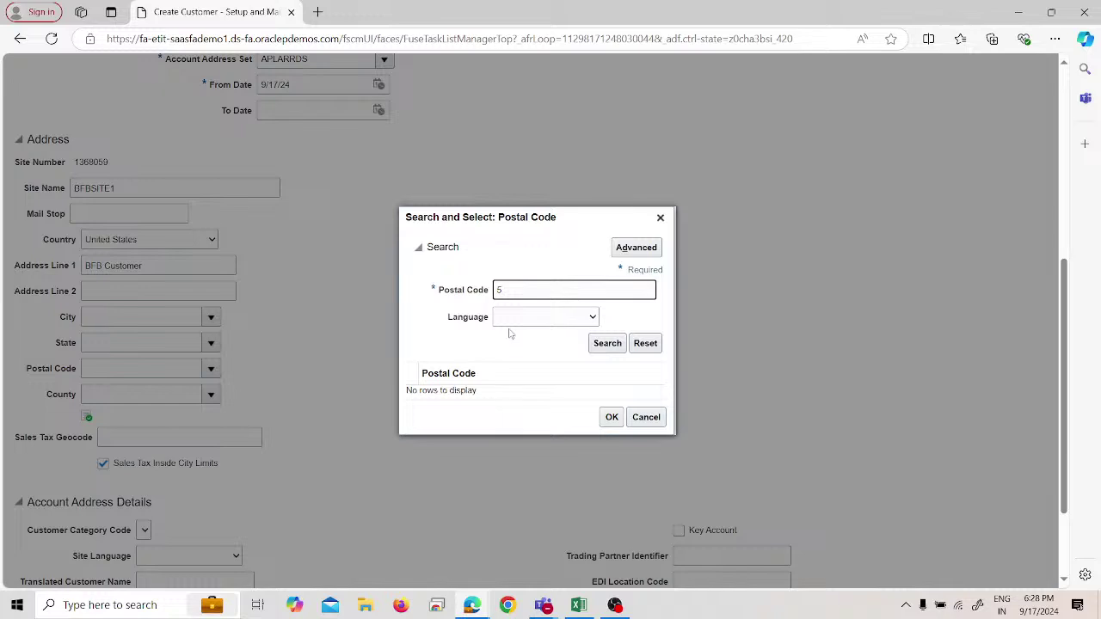
click(615, 344)
click(524, 323)
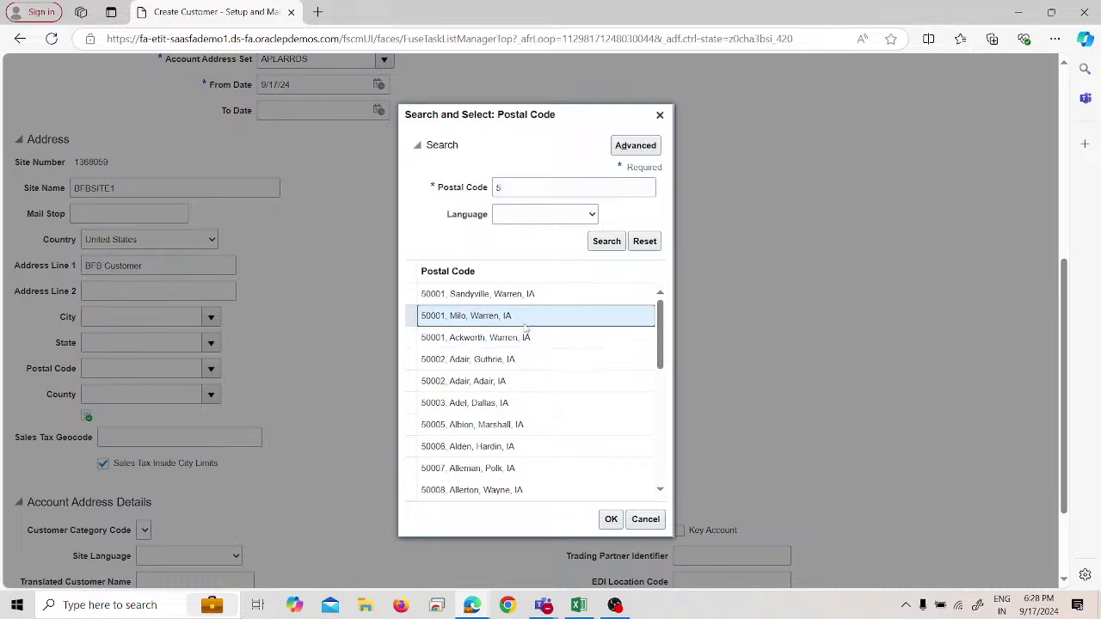
click(610, 526)
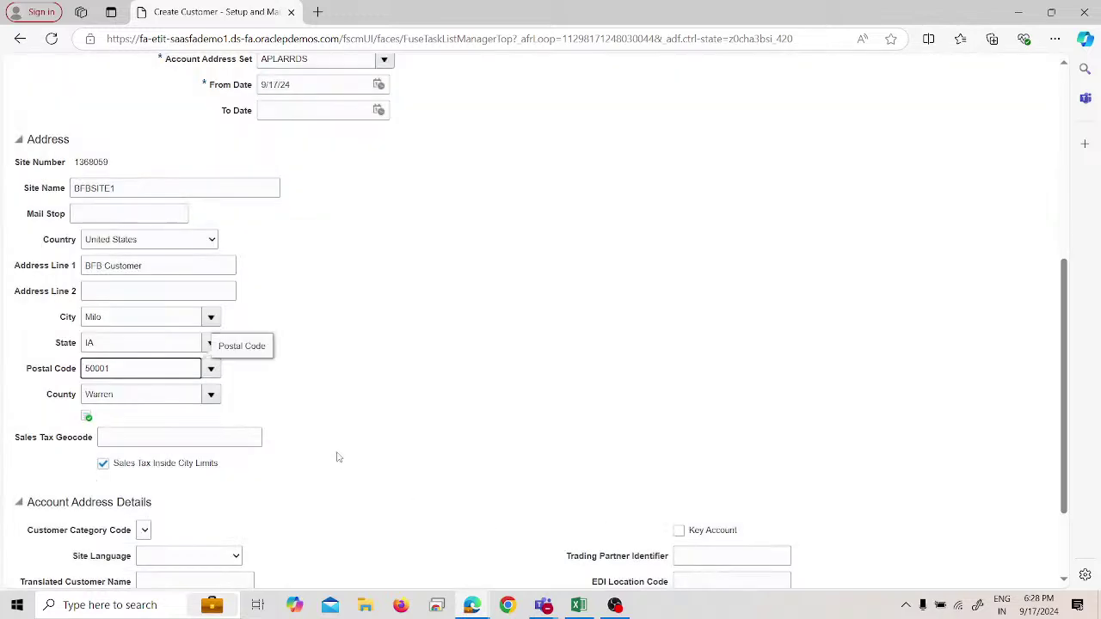
Step: Add an address purpose to the customer's site and set it to Bill to
scroll(336, 438, down, 2)
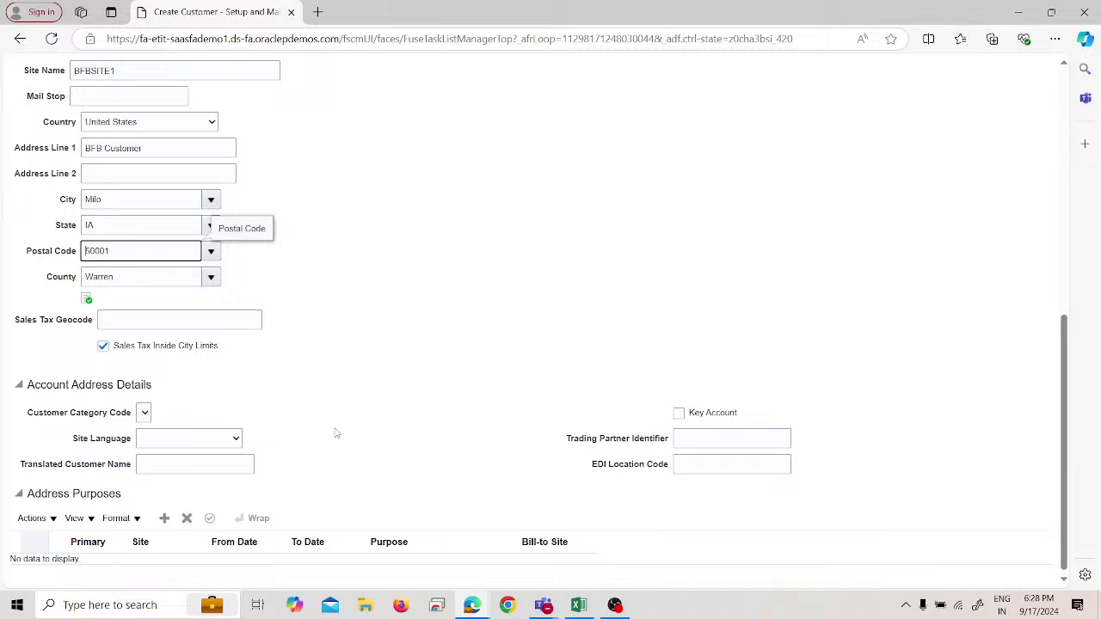
click(164, 515)
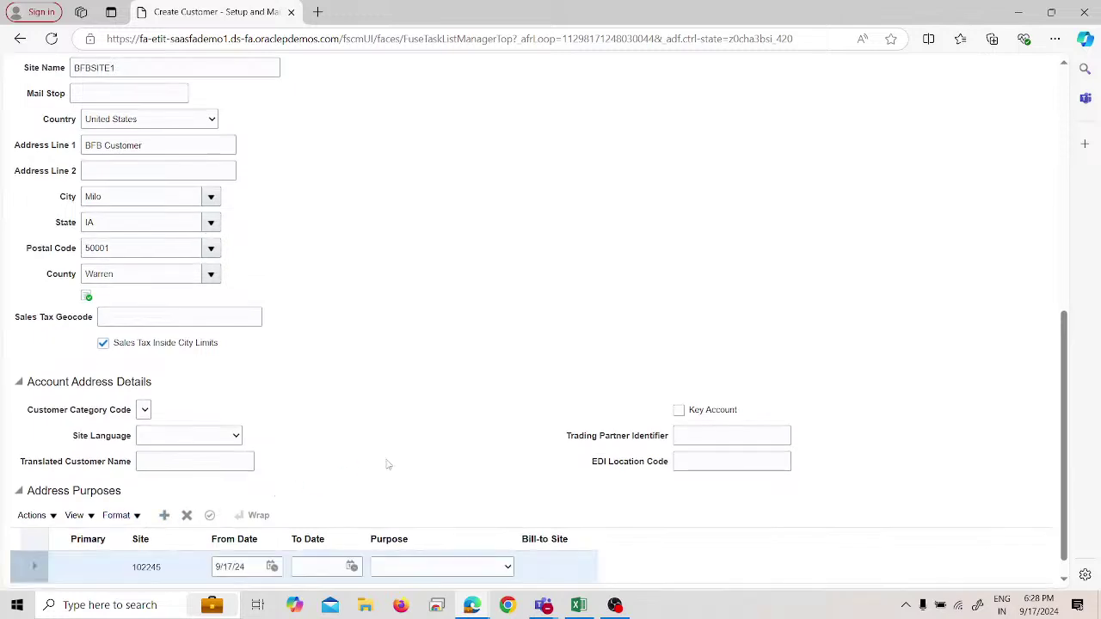
click(422, 546)
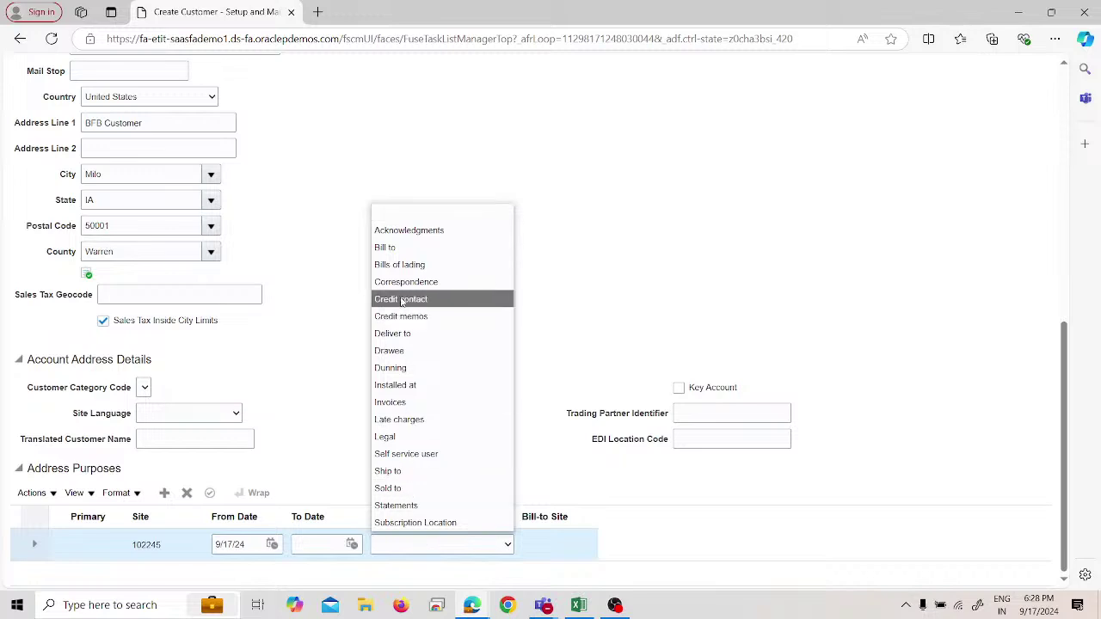
click(386, 245)
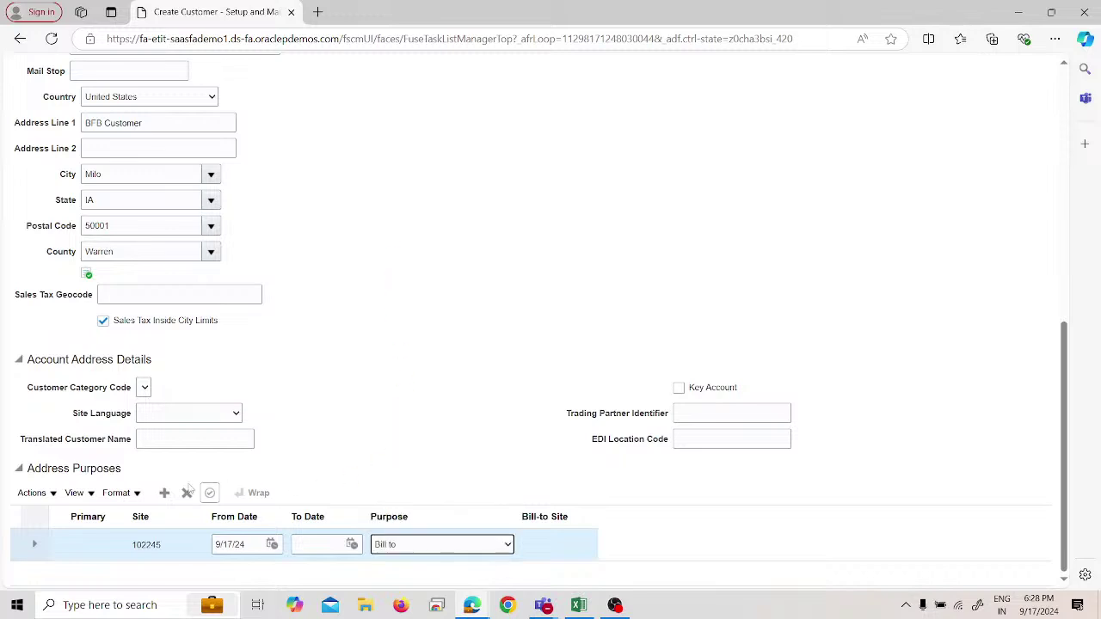
Step: Add a Ship to address purpose linked to the bill-to site, and save and close the new customer
click(437, 552)
click(438, 471)
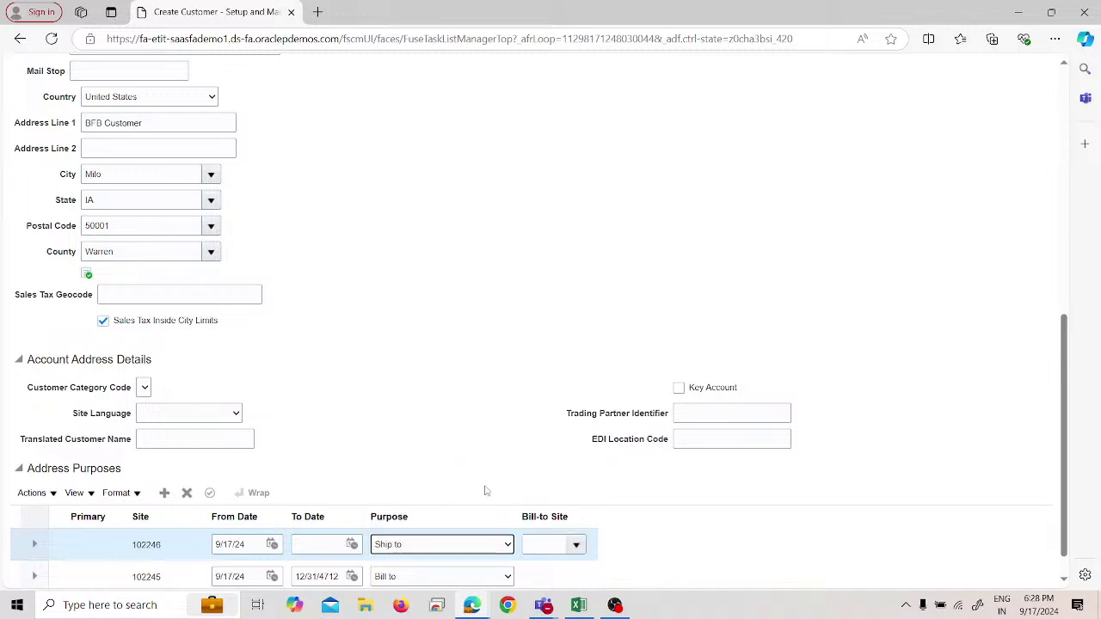
click(576, 544)
click(583, 502)
scroll(587, 507, up, 6)
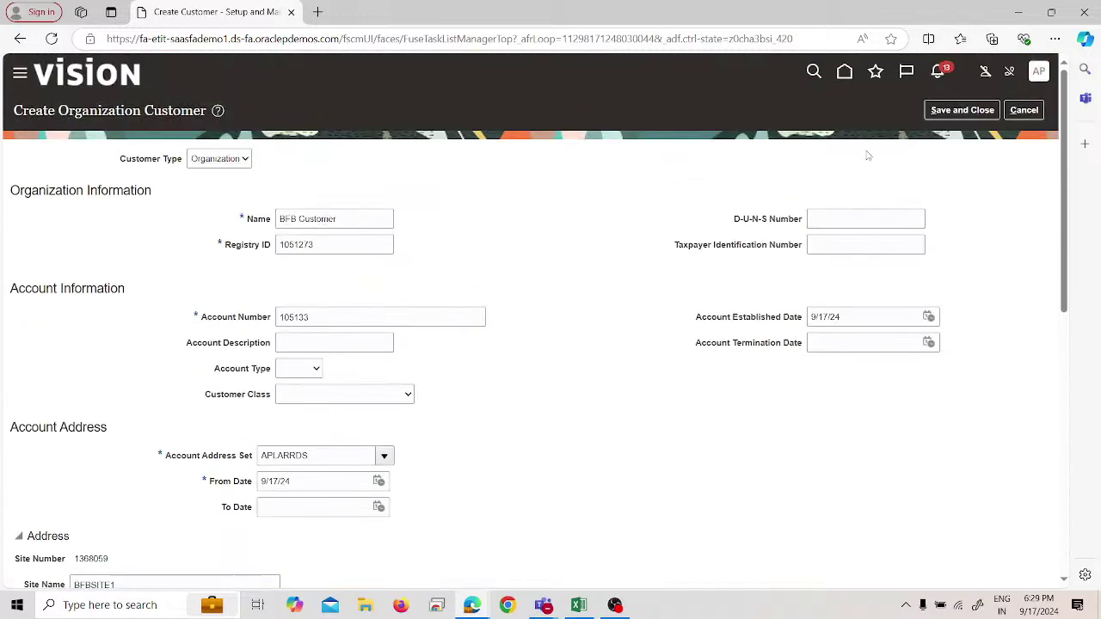
click(952, 110)
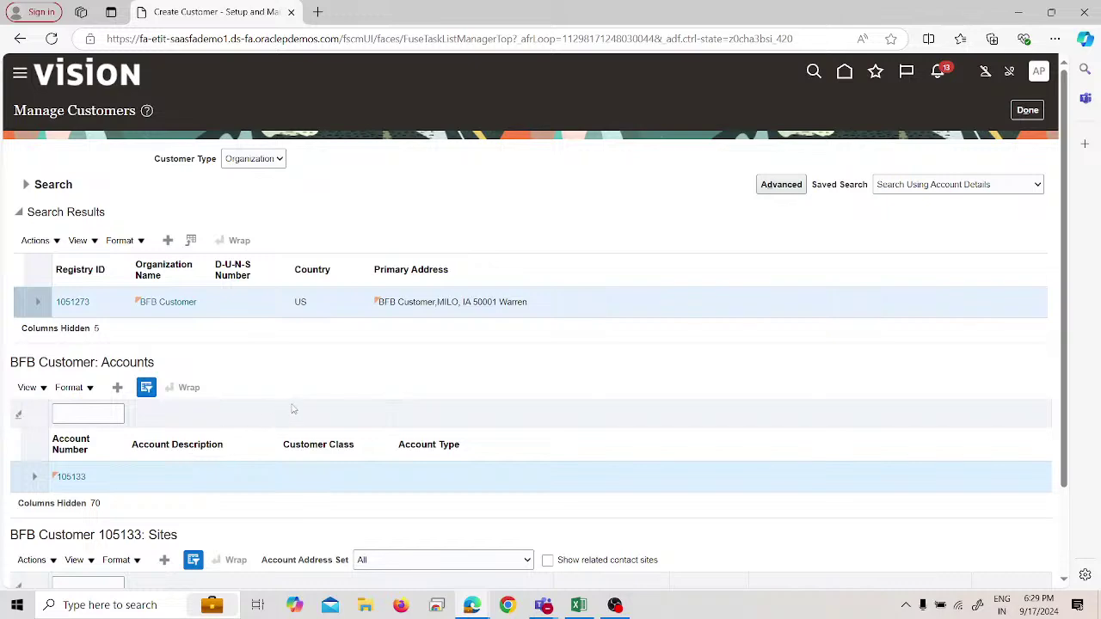
Step: Correct the BFB Customer account's profile record to use APL BFB Profile Class, and save and close the account
scroll(303, 406, down, 1)
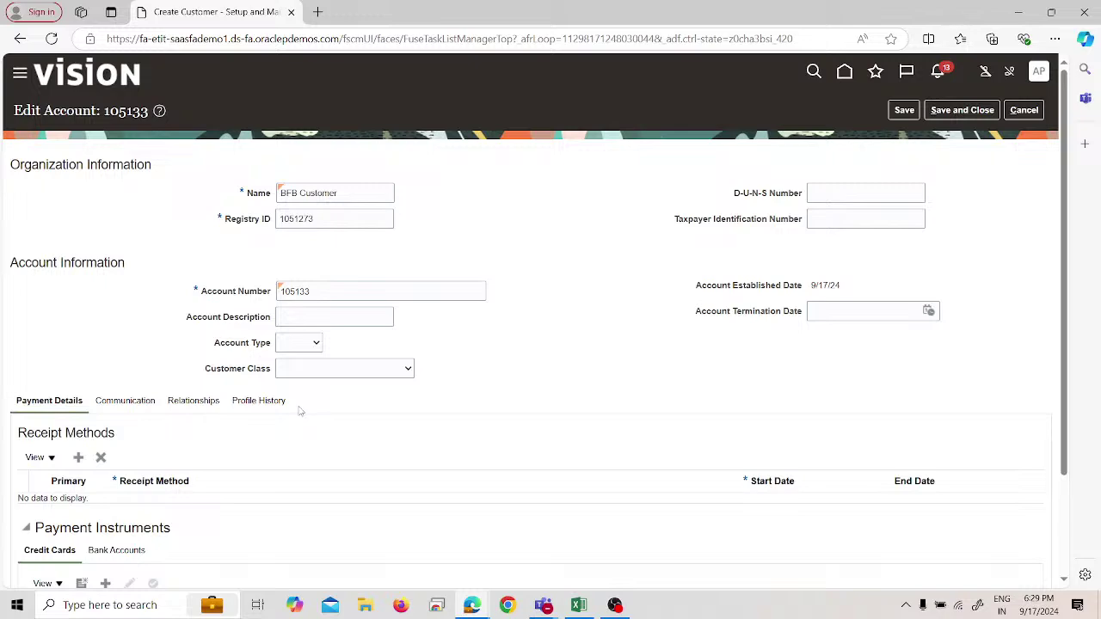
click(247, 401)
scroll(262, 434, down, 3)
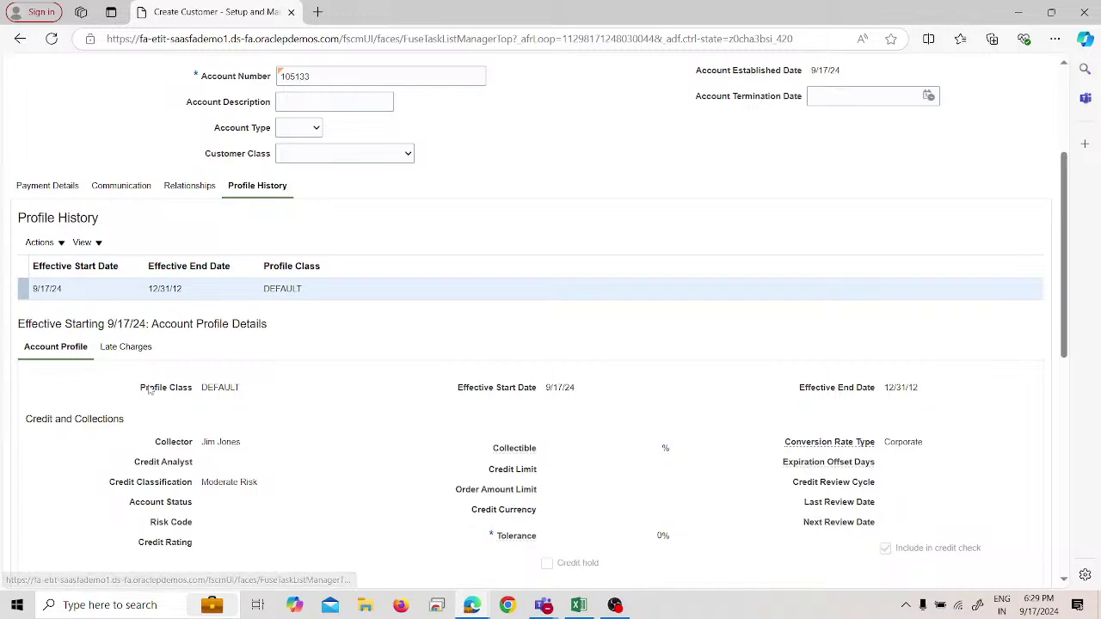
click(40, 243)
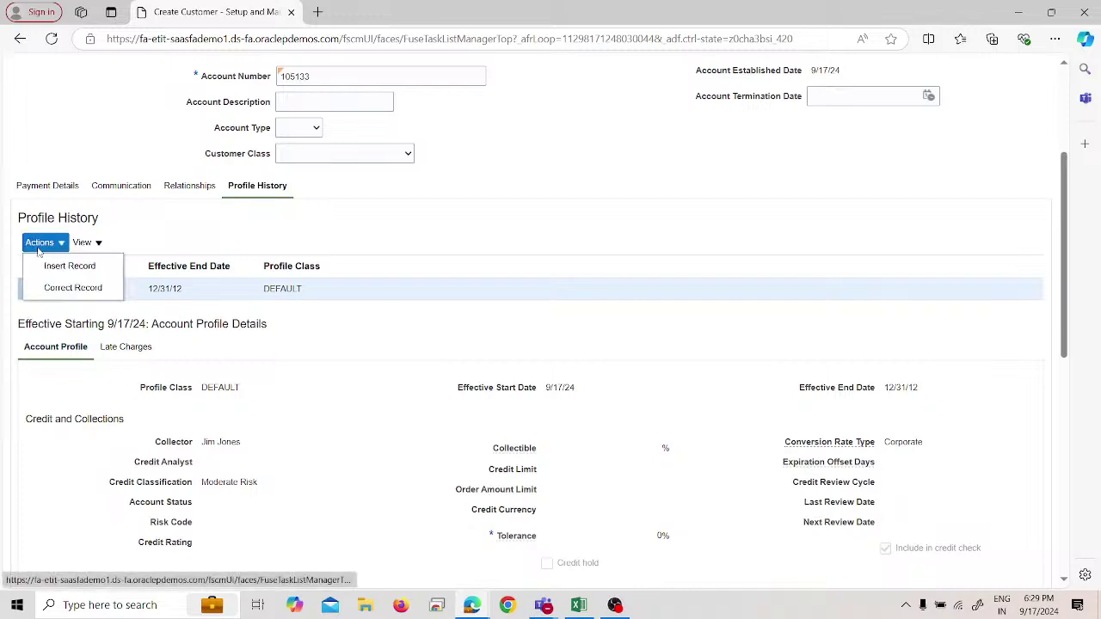
click(62, 286)
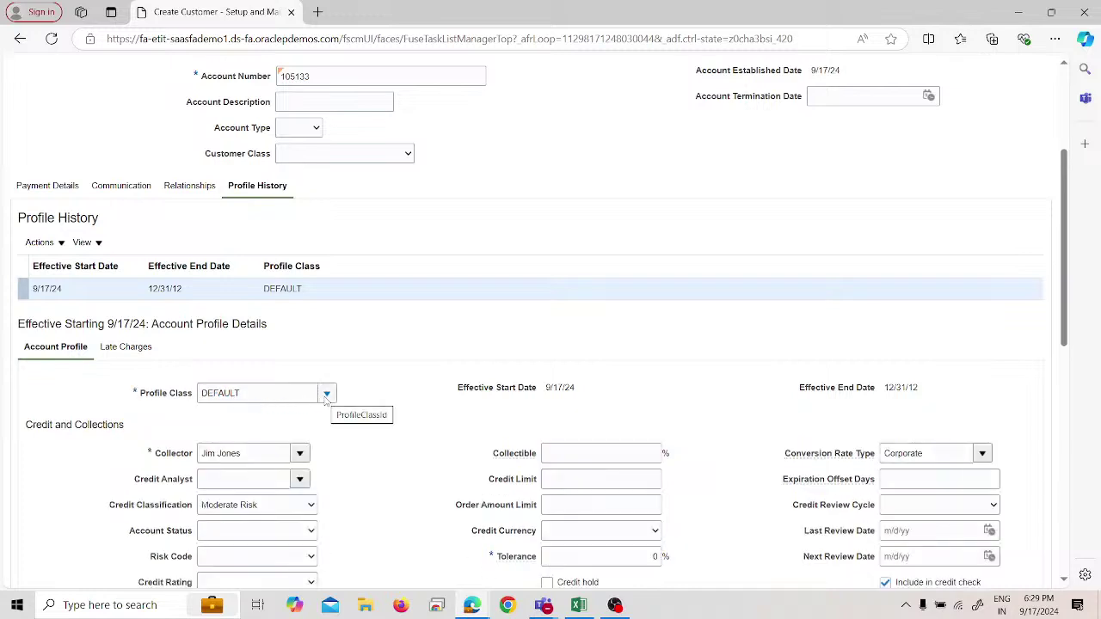
click(327, 394)
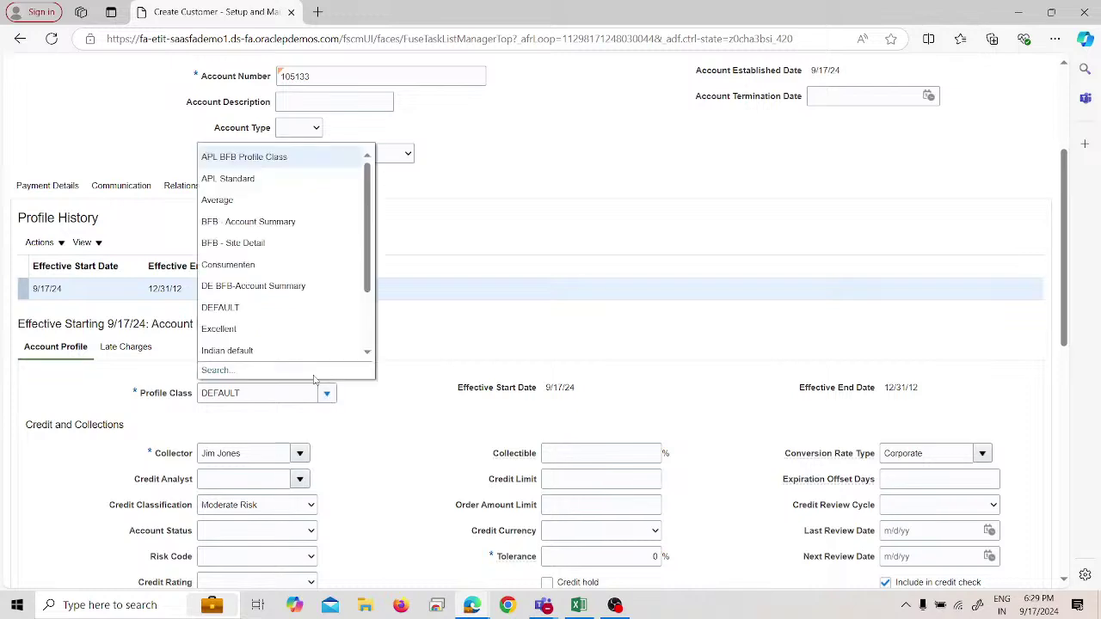
click(243, 156)
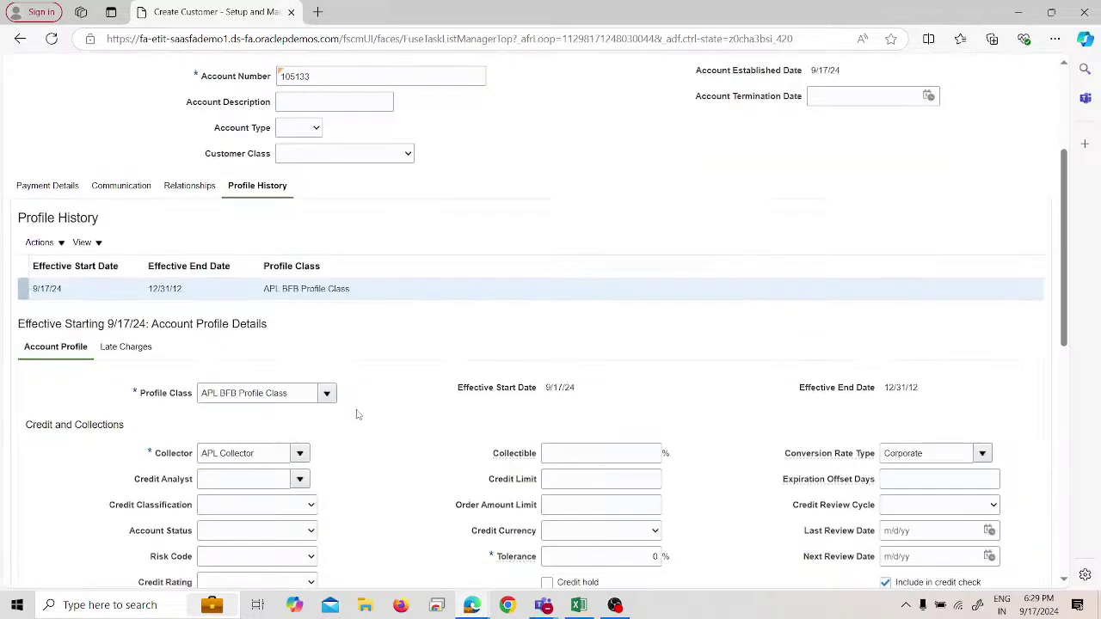
scroll(357, 414, down, 5)
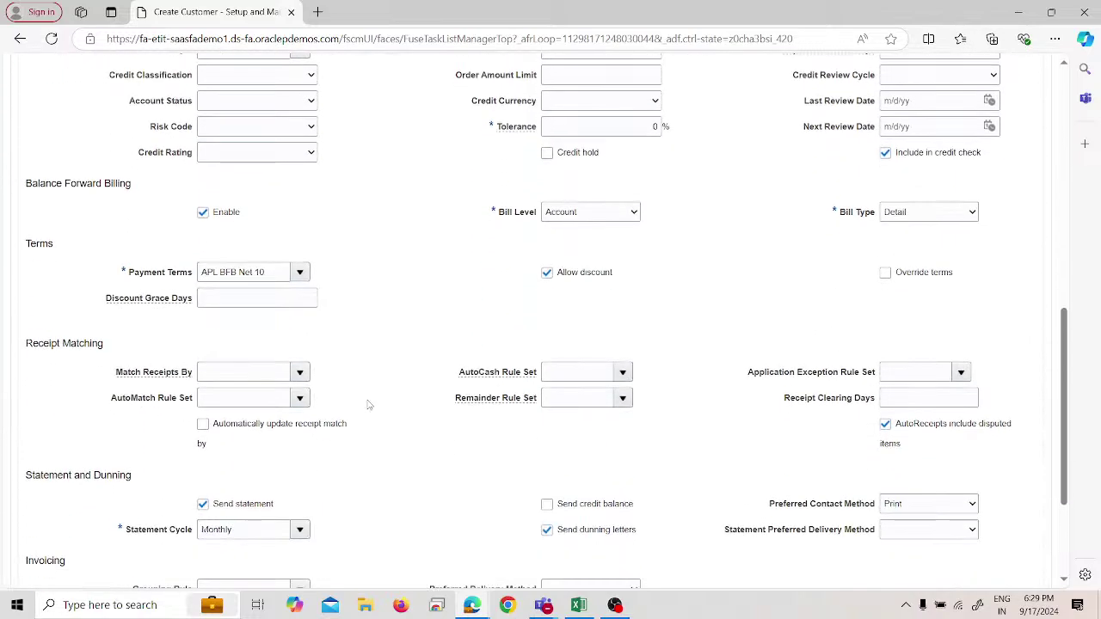
scroll(368, 404, up, 10)
click(962, 111)
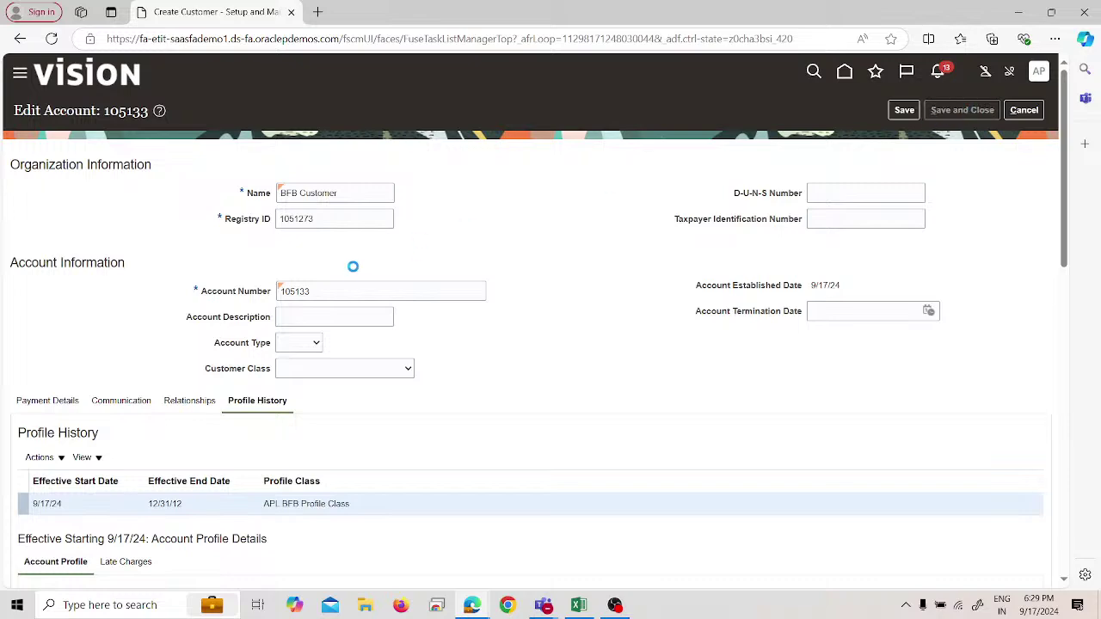
Step: Create a site profile with APL BFB Profile Class for the customer's BFBSITE1 site, save it, and finish managing customers
scroll(225, 458, down, 1)
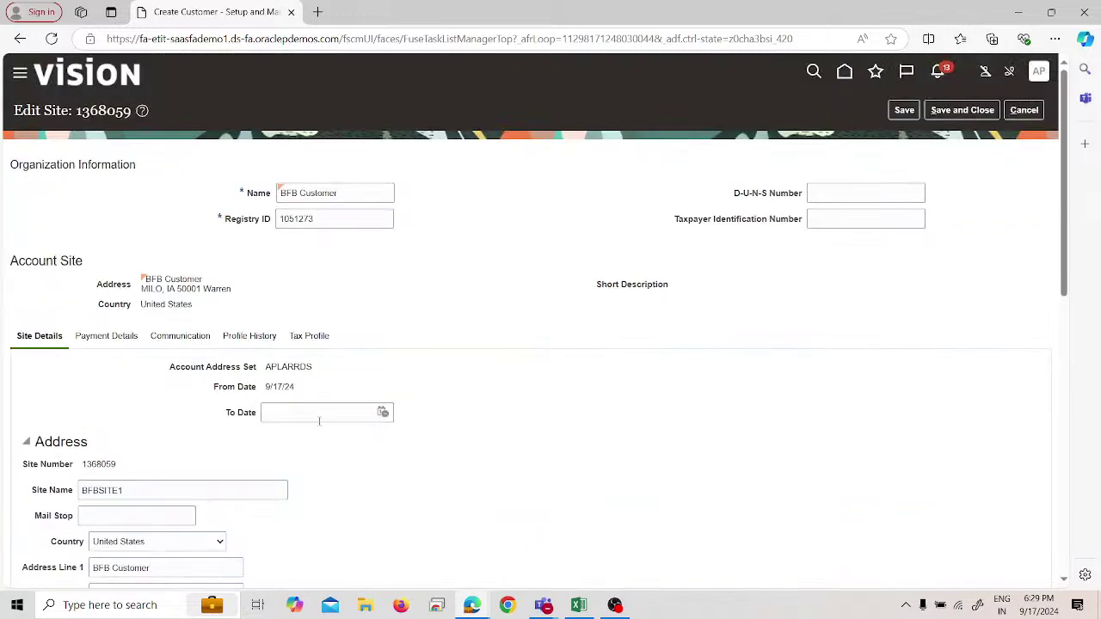
scroll(312, 418, down, 1)
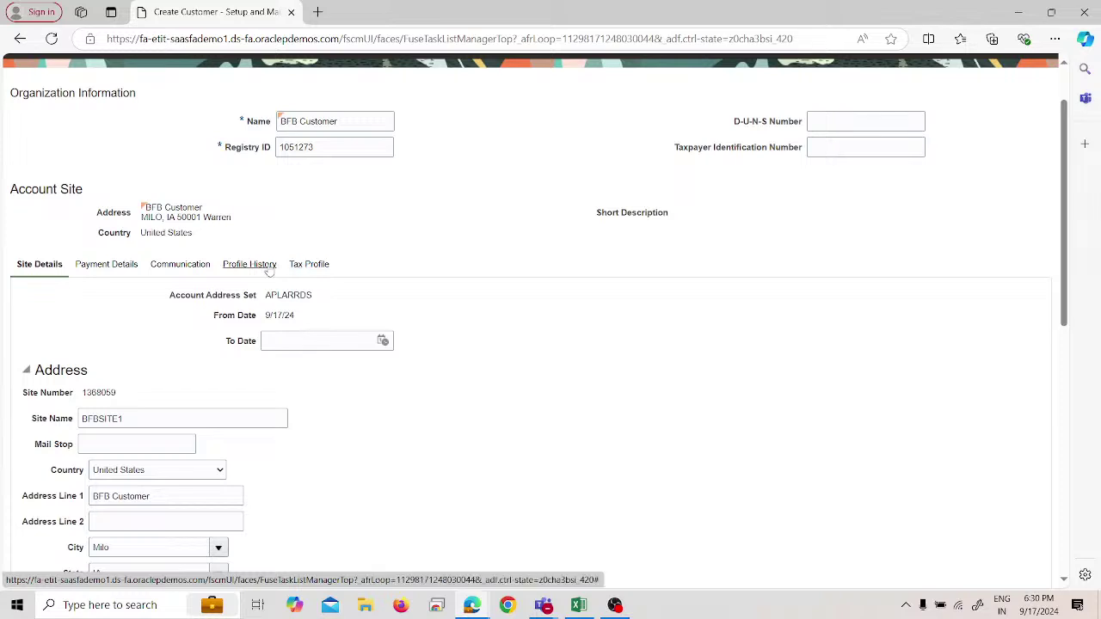
click(315, 259)
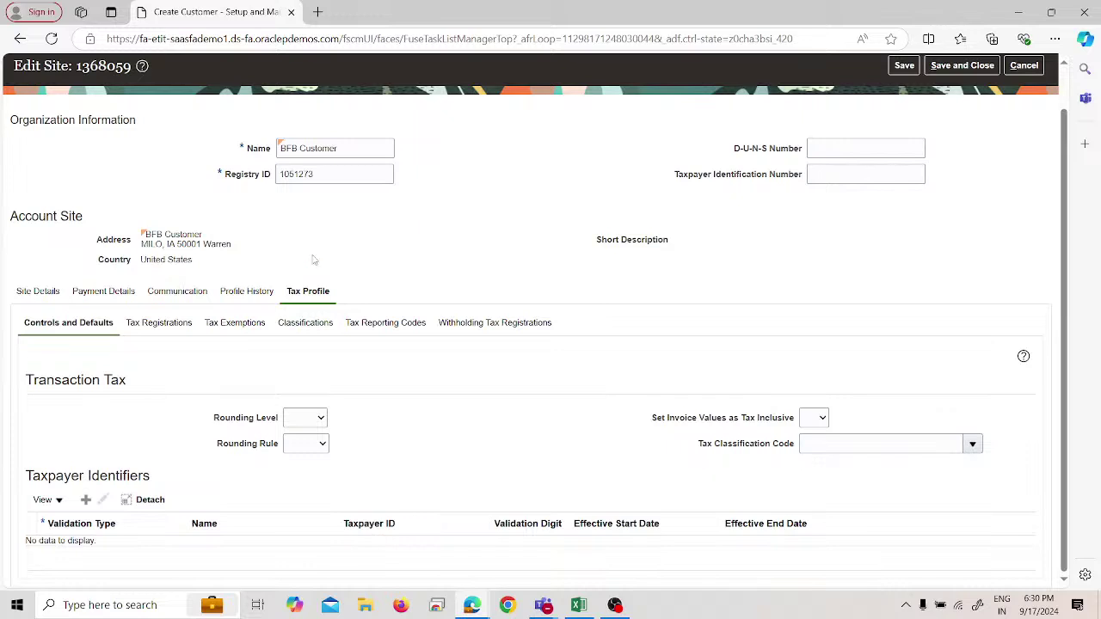
click(257, 292)
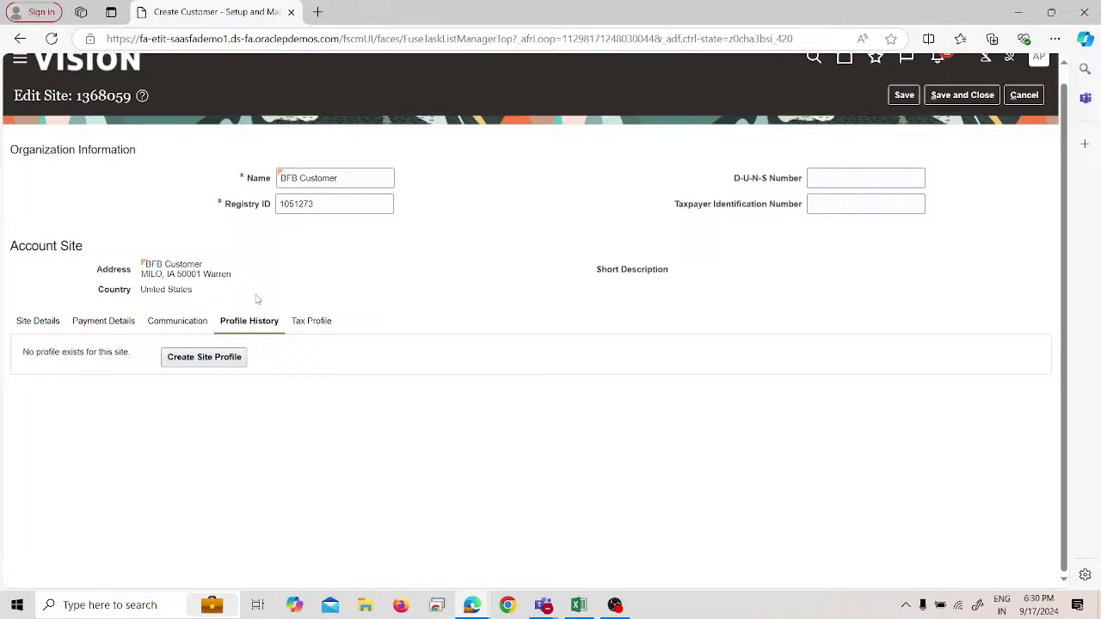
click(206, 357)
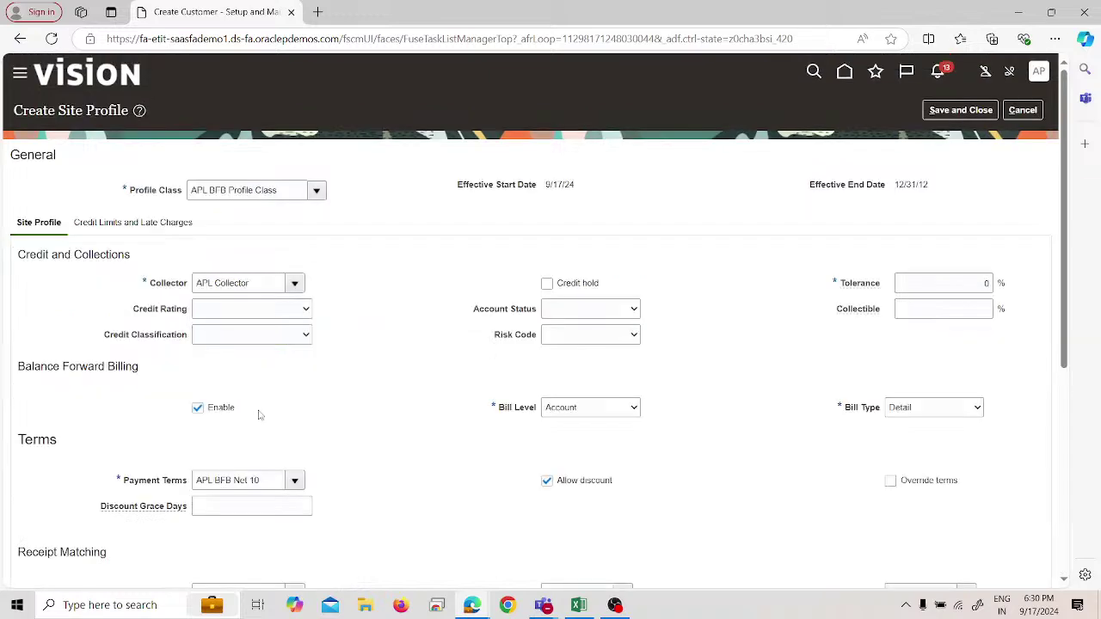
scroll(399, 389, down, 1)
scroll(399, 389, down, 3)
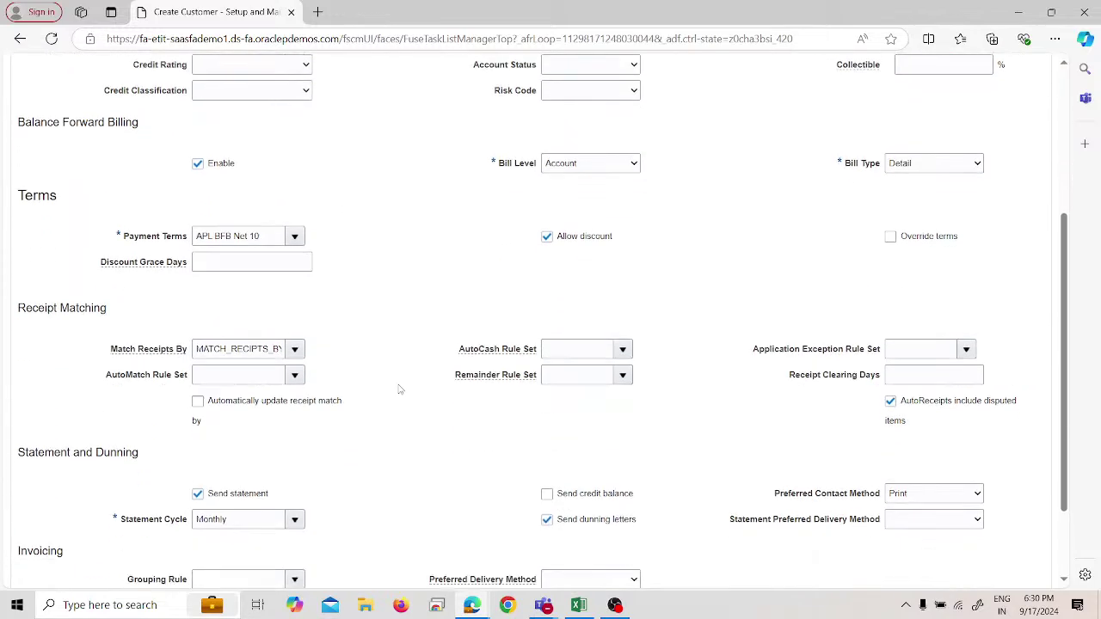
scroll(423, 433, up, 4)
click(969, 116)
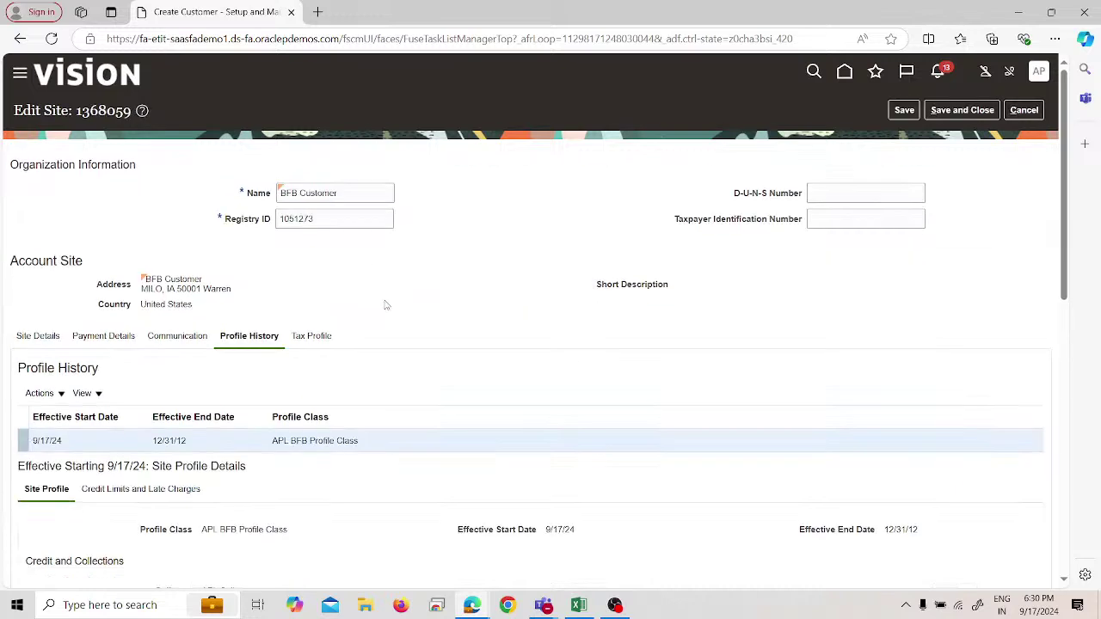
click(957, 112)
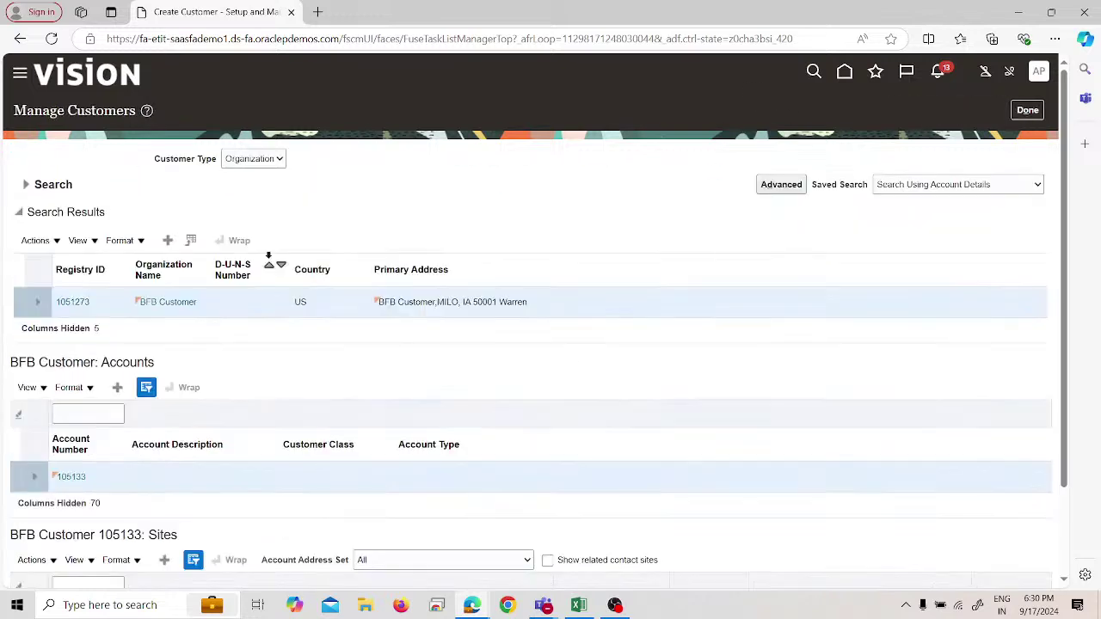
click(1028, 110)
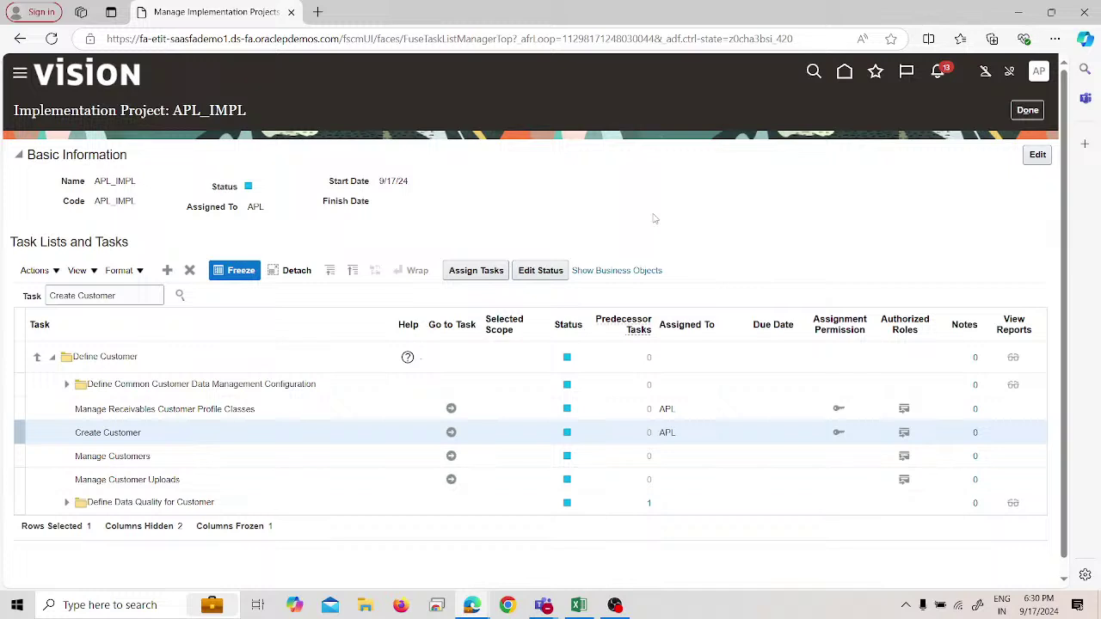
Step: Go to the Receivables Billing work area and start creating a new transaction
click(19, 76)
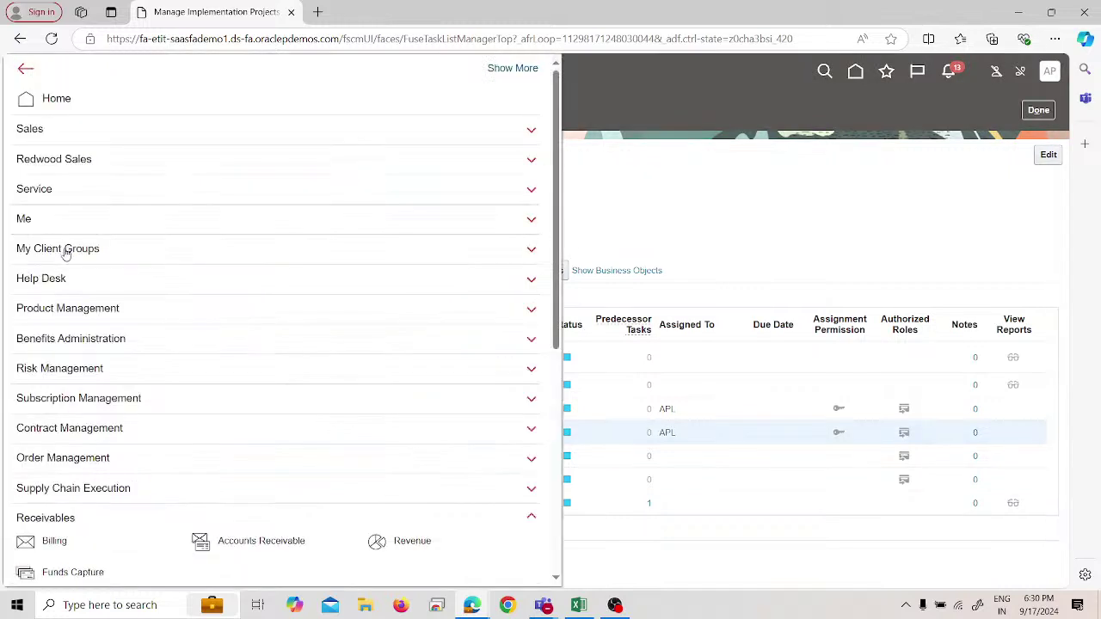
scroll(79, 367, down, 1)
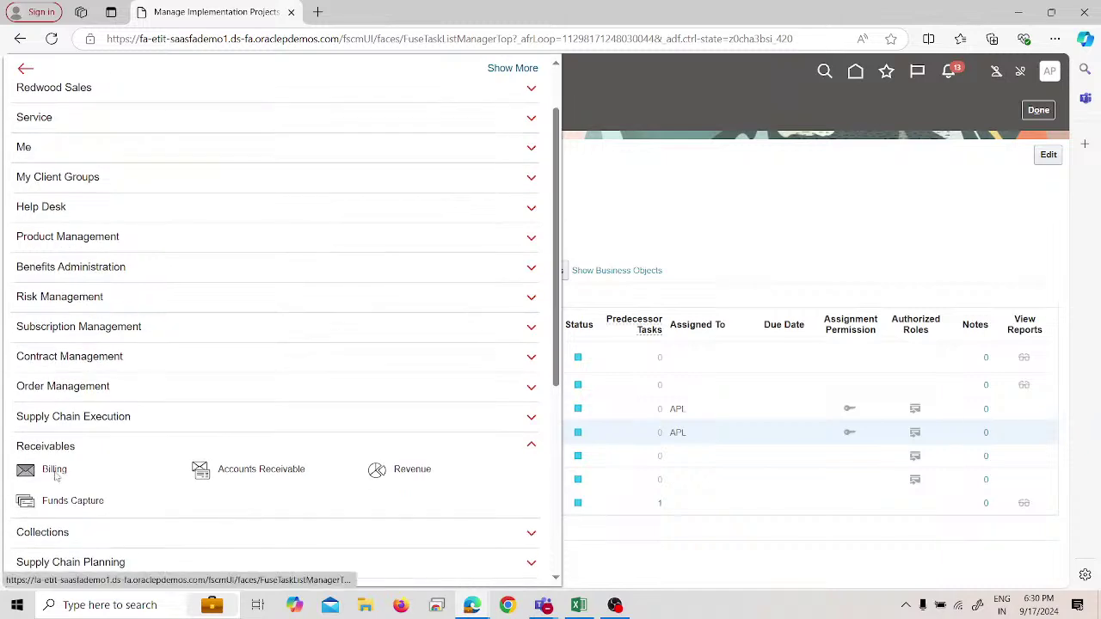
click(54, 471)
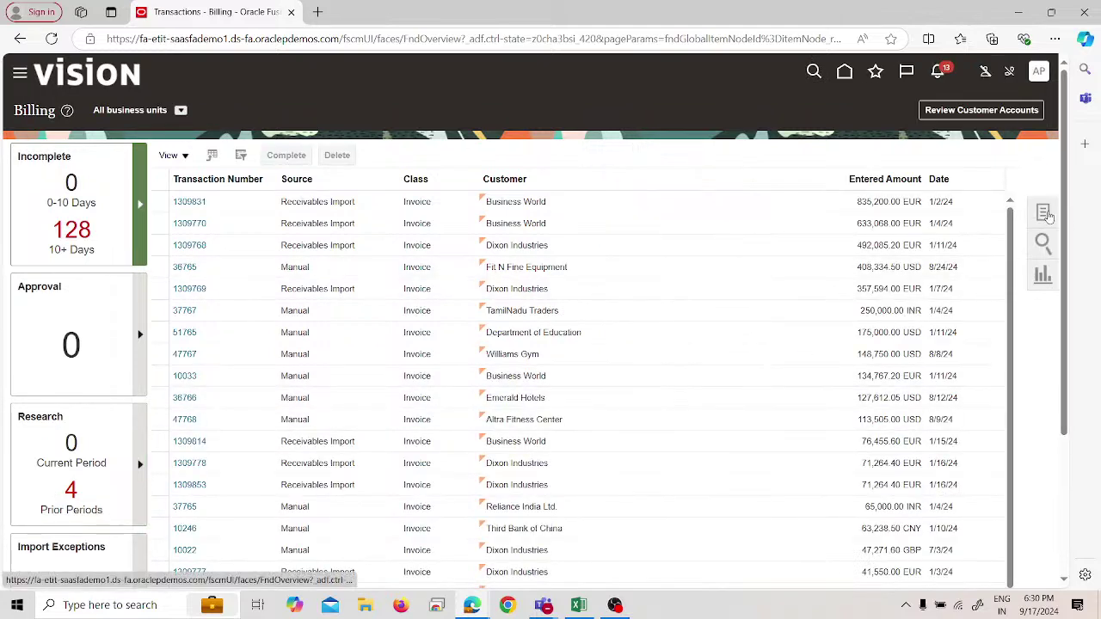
click(1044, 213)
click(932, 118)
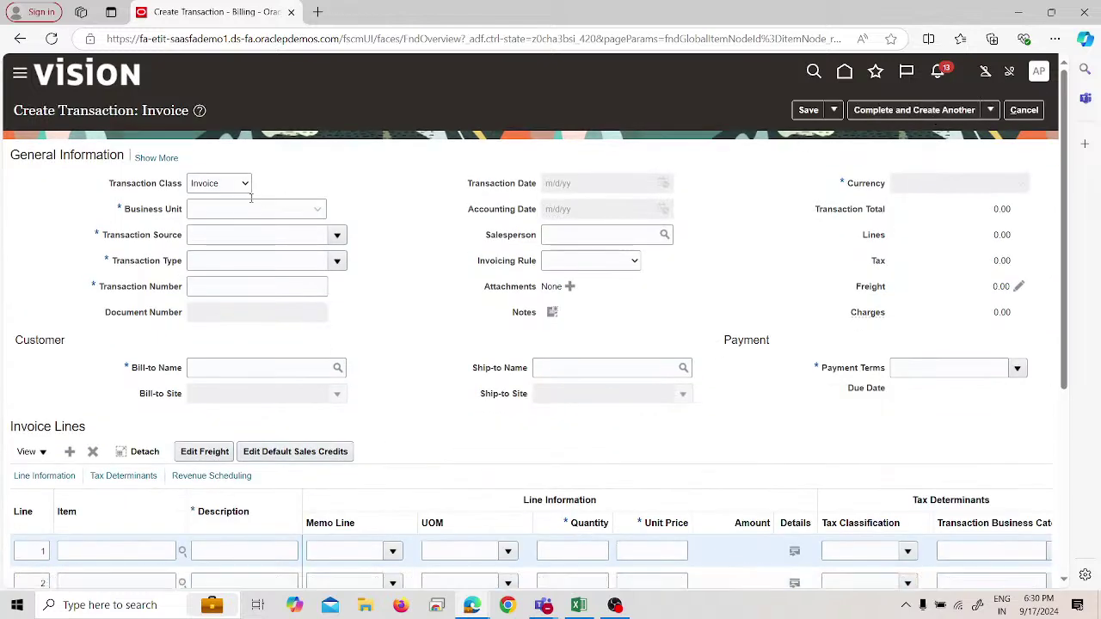
Step: Set the invoice's business unit to APL US Business Unit and both its transaction source and transaction type to APL Invoice
click(288, 209)
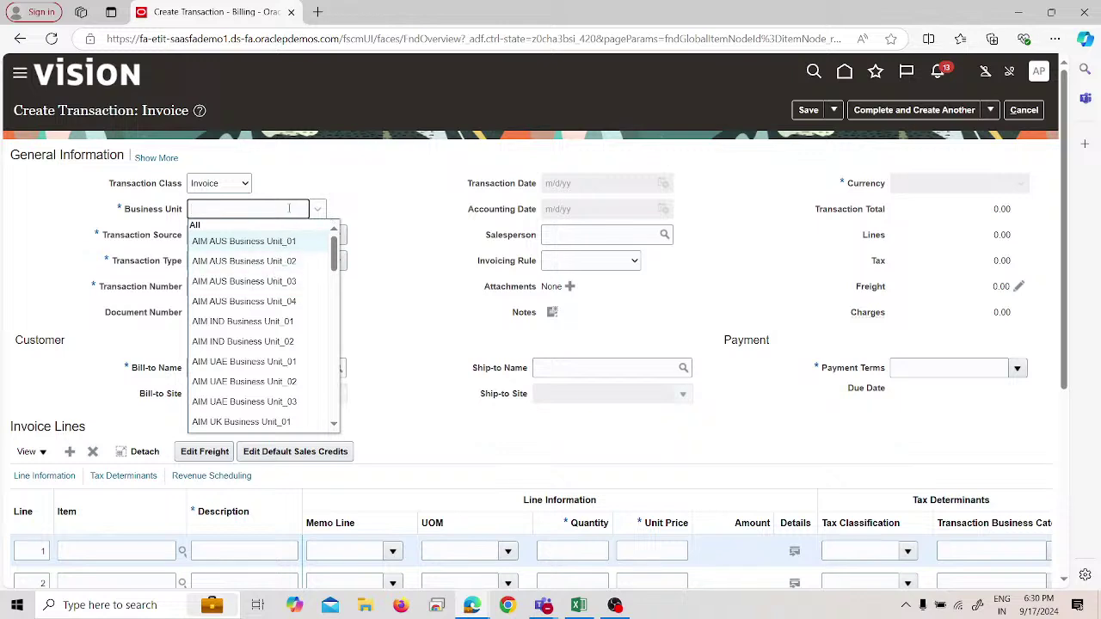
text(apl)
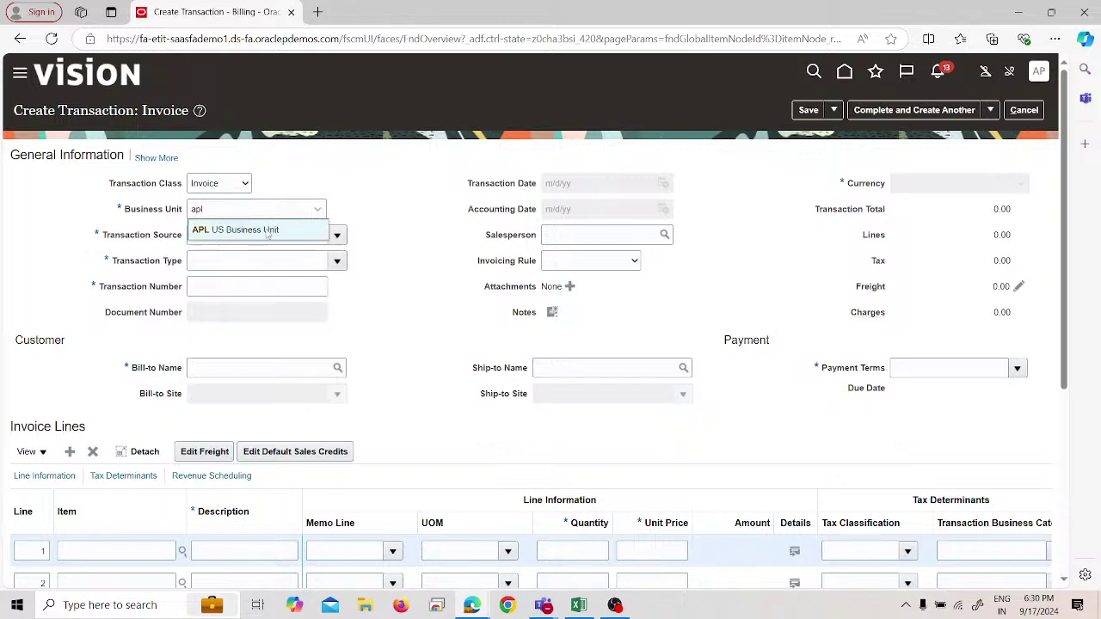
click(269, 231)
click(336, 235)
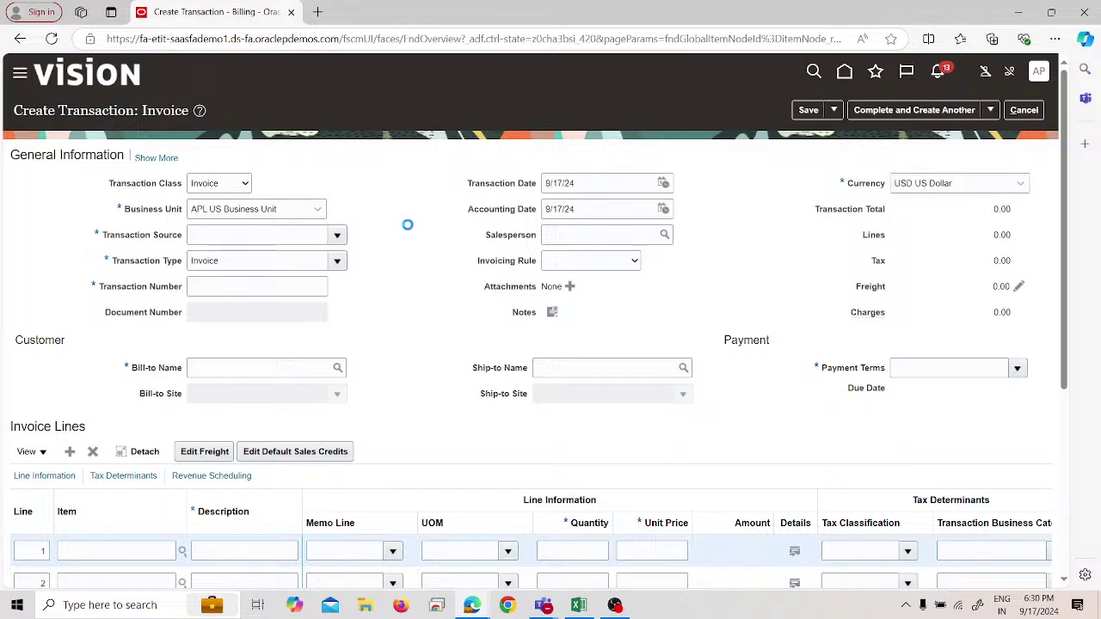
click(219, 301)
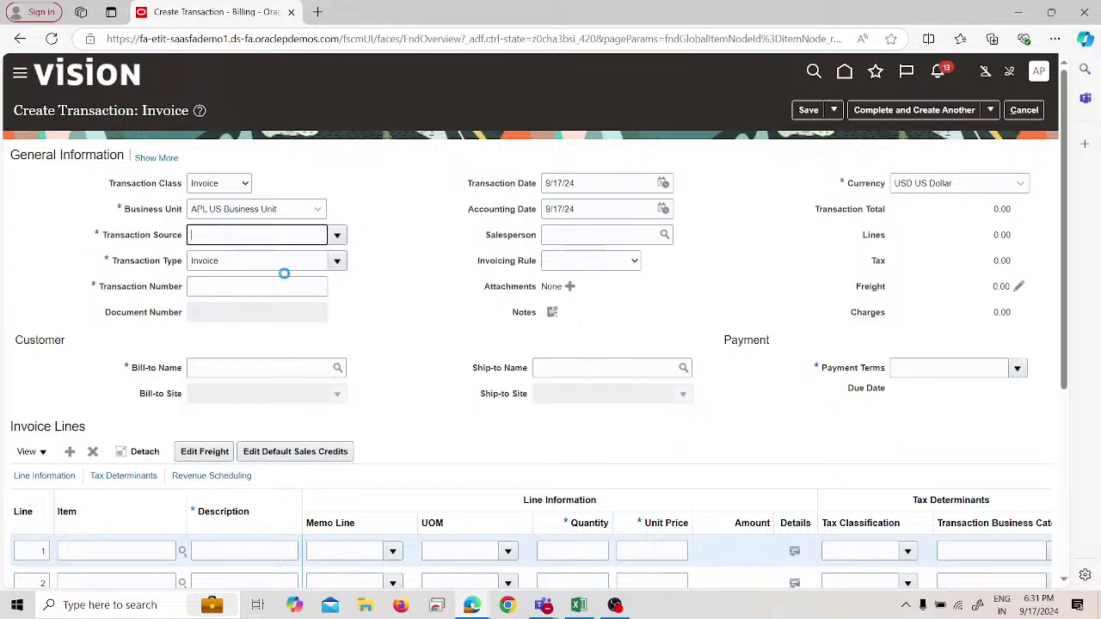
click(336, 260)
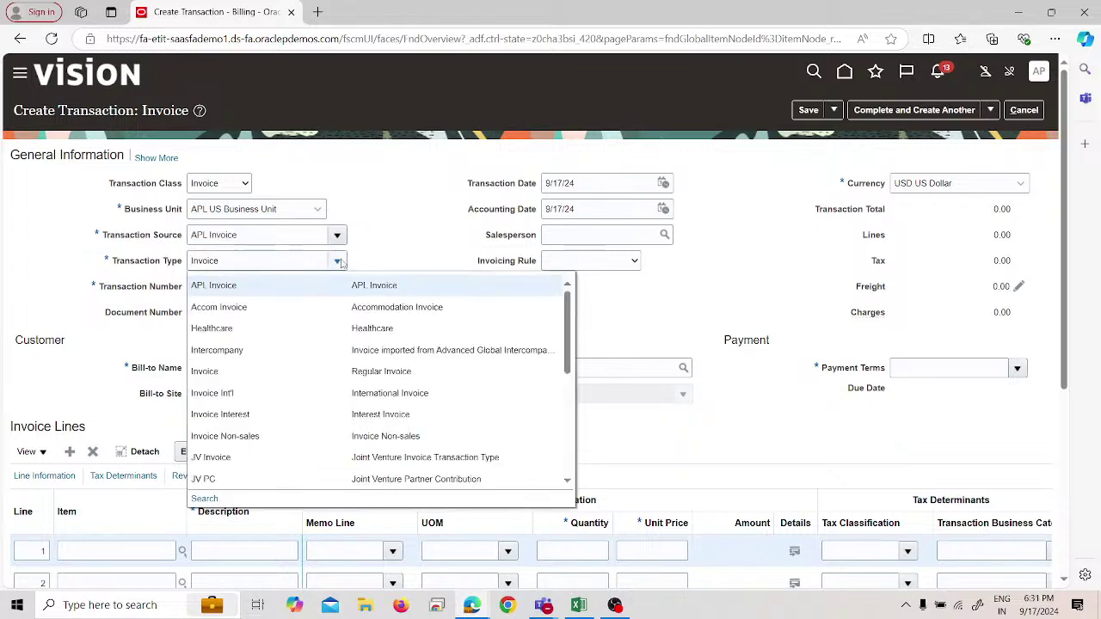
click(276, 294)
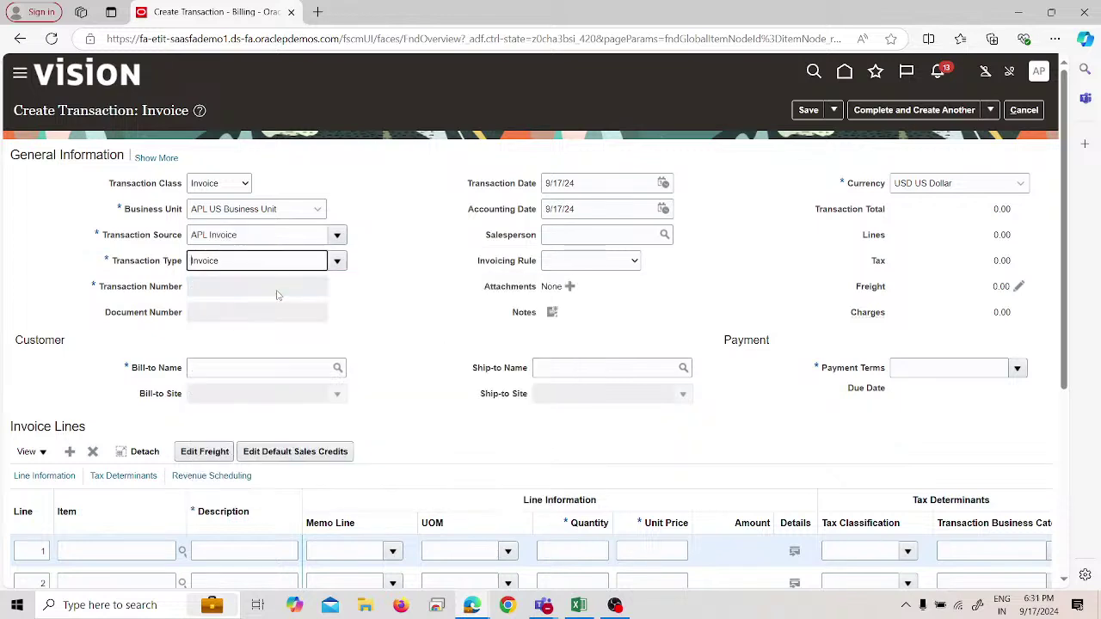
Step: Enter apl as the bill-to name, open the bill-to customer search, and search by the name APL
click(301, 368)
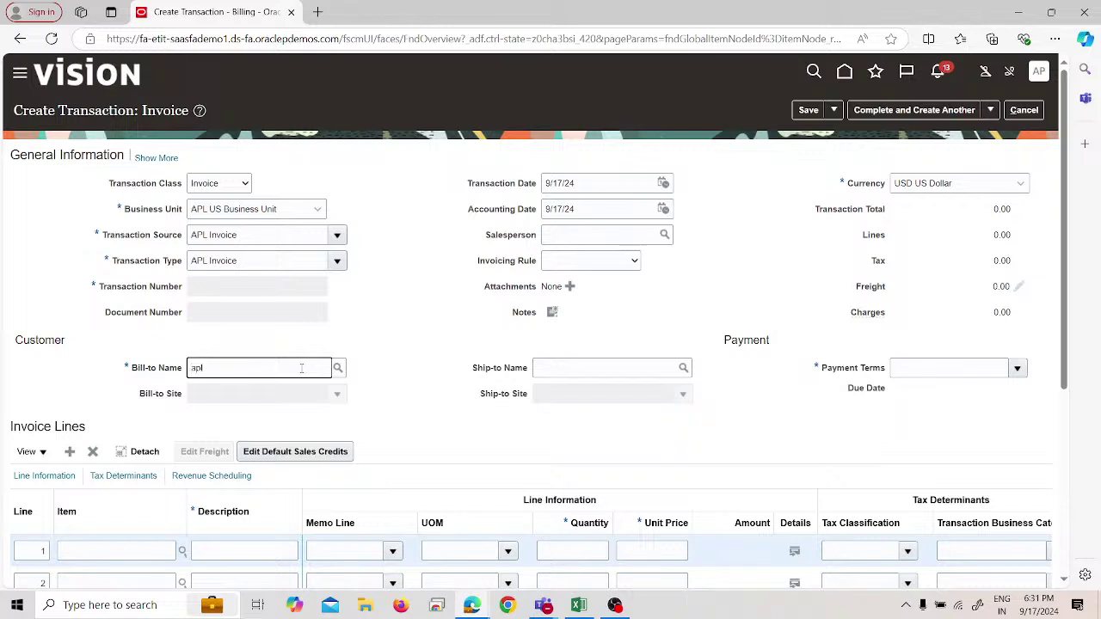
text(apl)
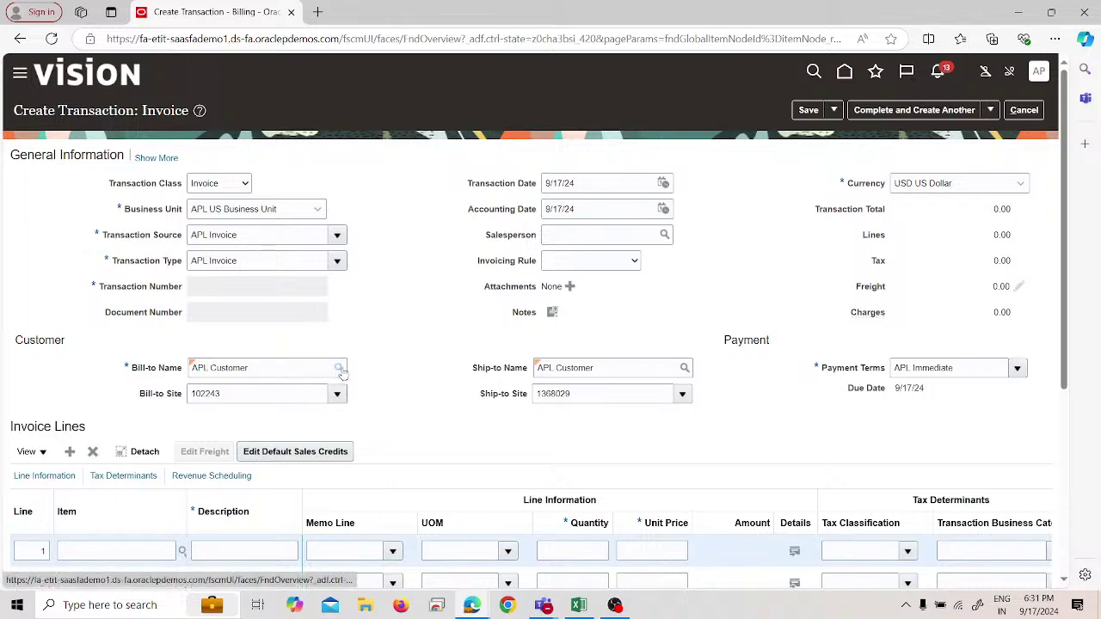
click(340, 368)
click(495, 257)
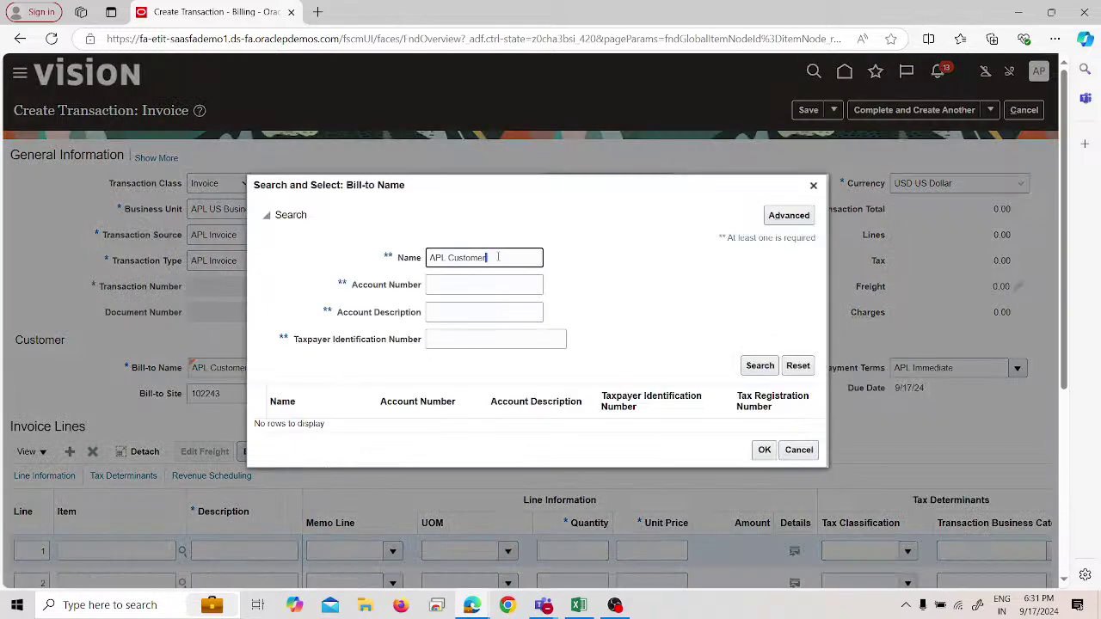
key(BackSpace)
key(BackSpace)
key(BackSpace)
key(BackSpace)
key(BackSpace)
key(BackSpace)
key(BackSpace)
key(BackSpace)
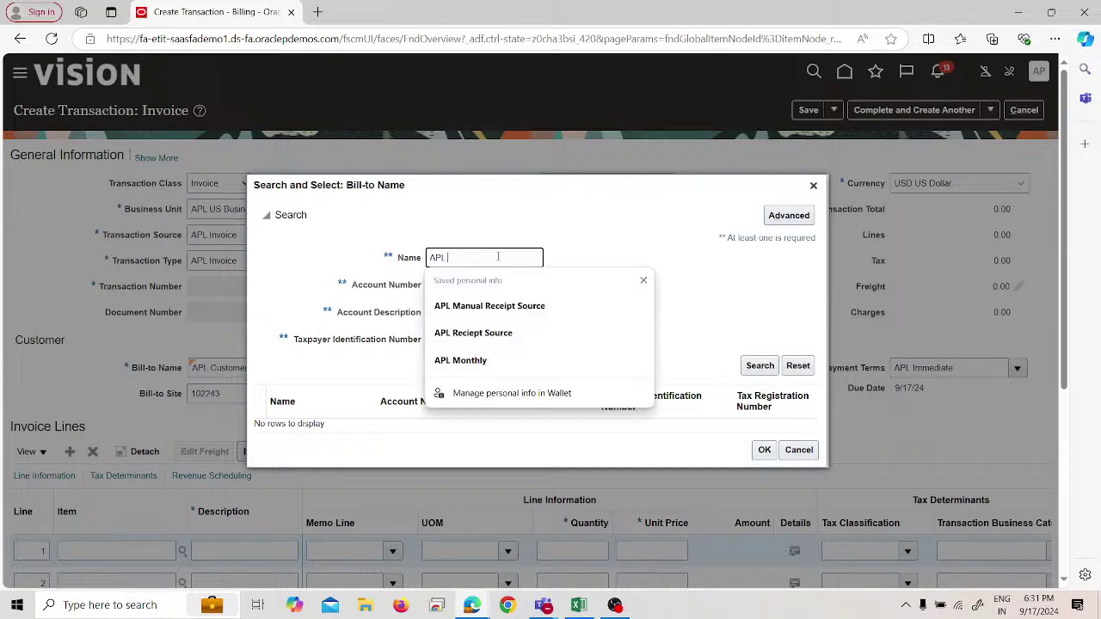
key(Return)
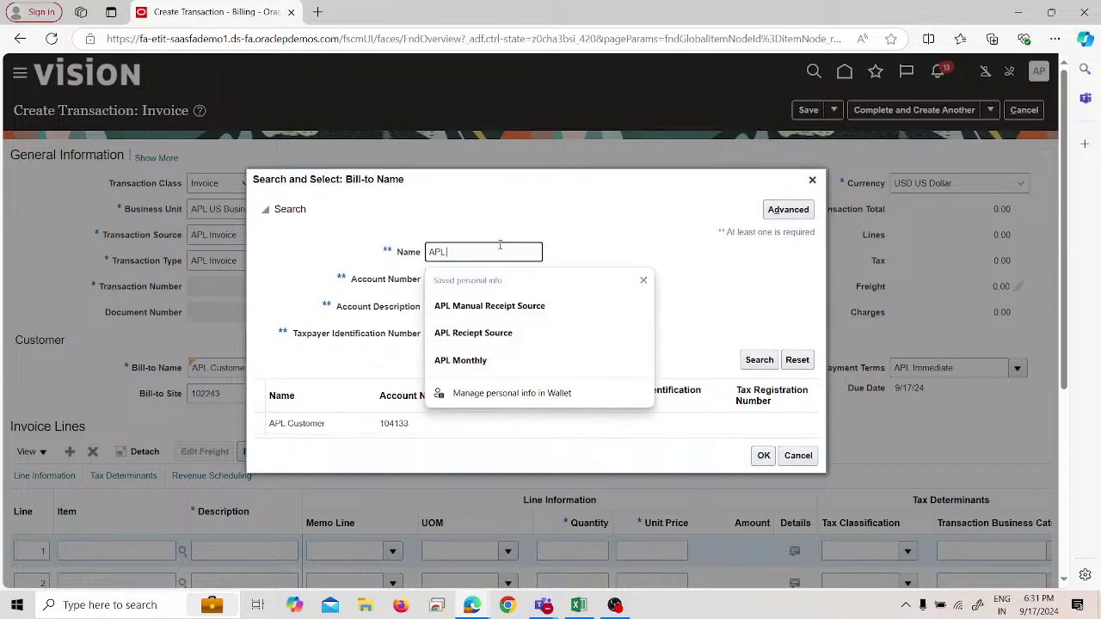
Step: Search the bill-to customers for bfb, select BFB Customer, and set the ship-to customer to BFB Customer as well
triple_click(495, 251)
text(bfb)
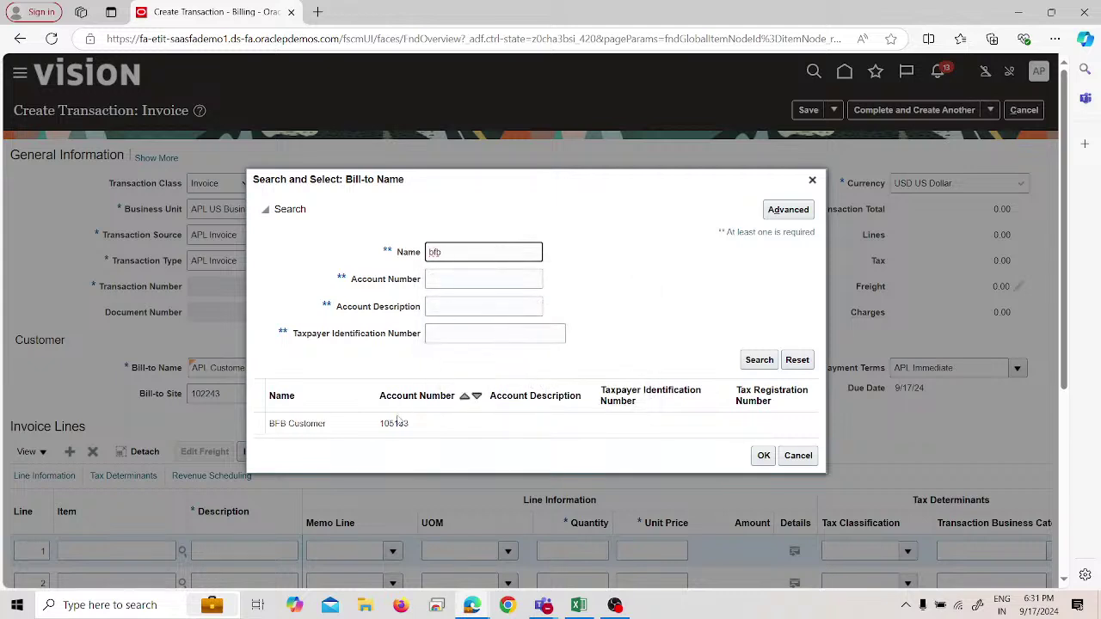
key(Return)
click(760, 456)
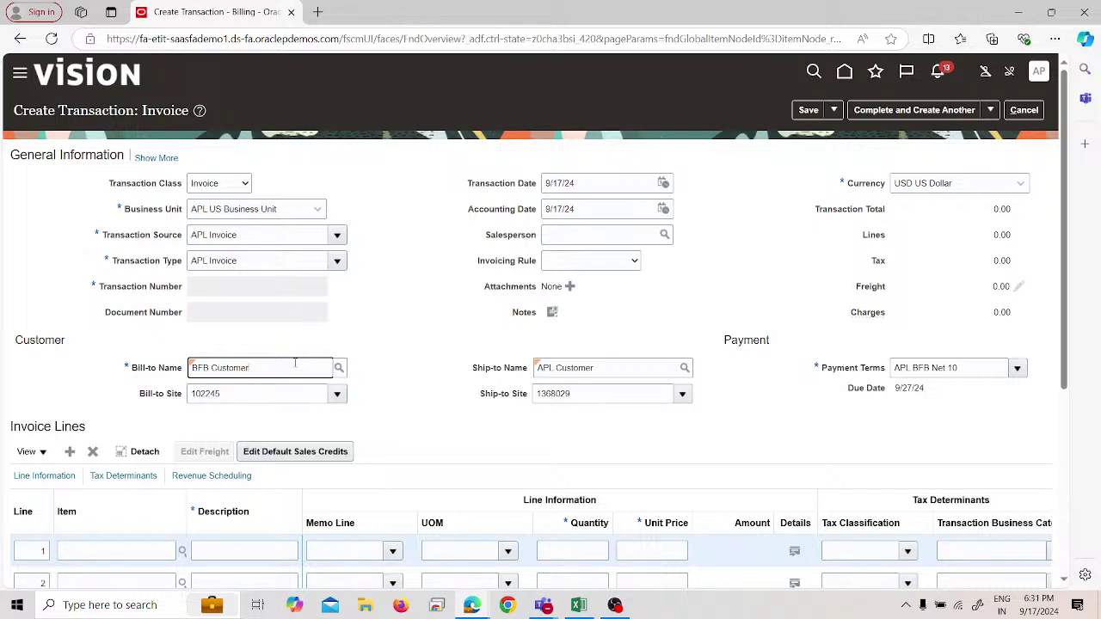
click(656, 366)
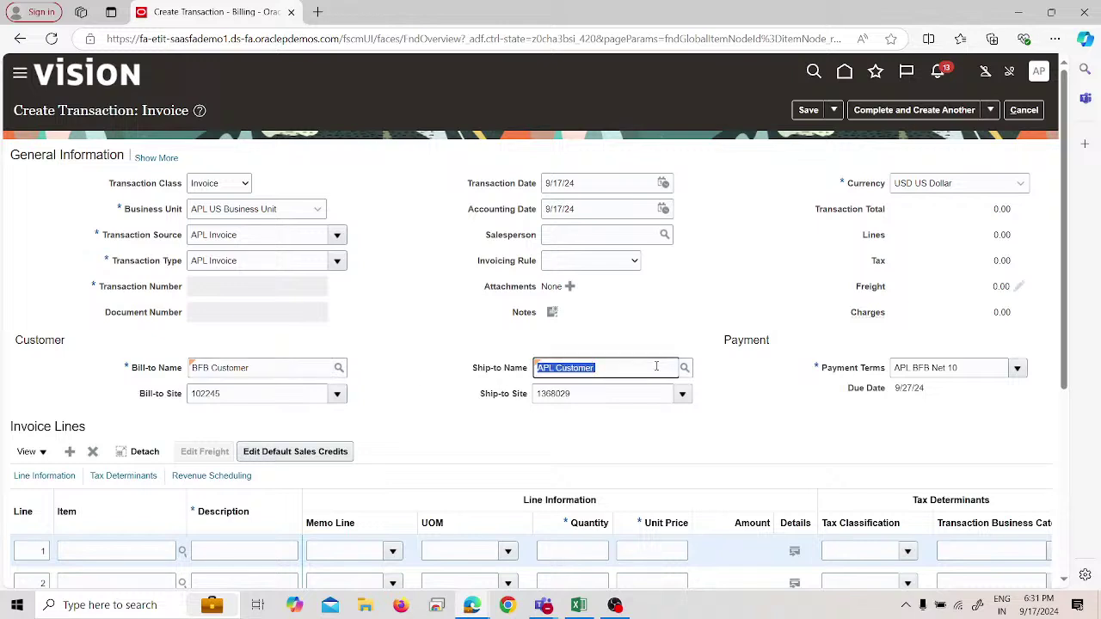
text(bfb)
key(Tab)
click(627, 419)
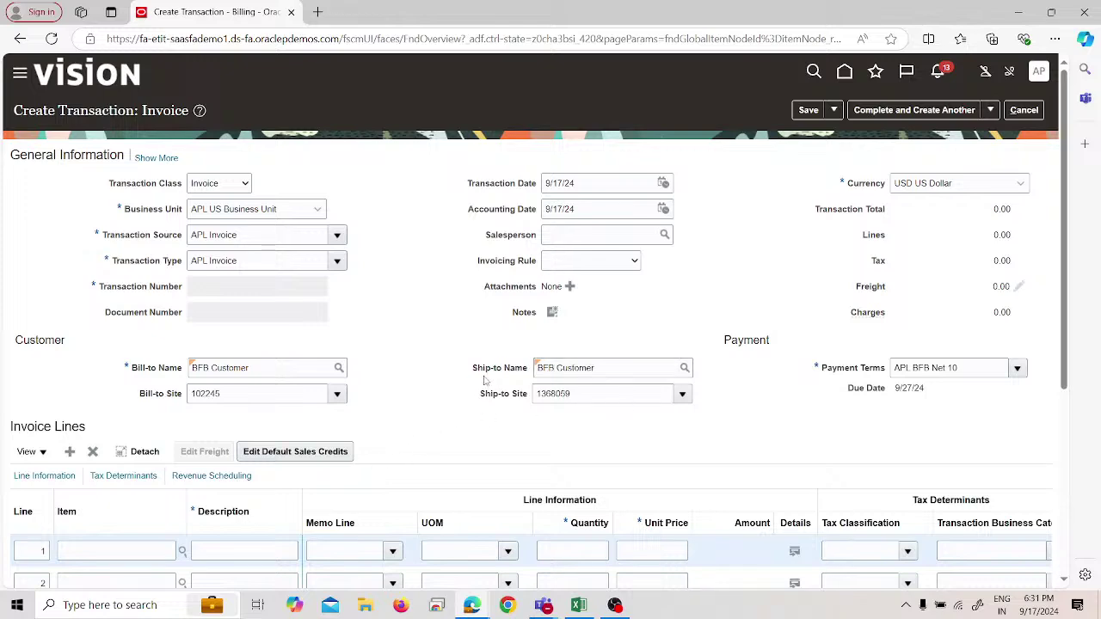
Step: Examine the available memo line choices for invoice line 1
scroll(480, 383, down, 1)
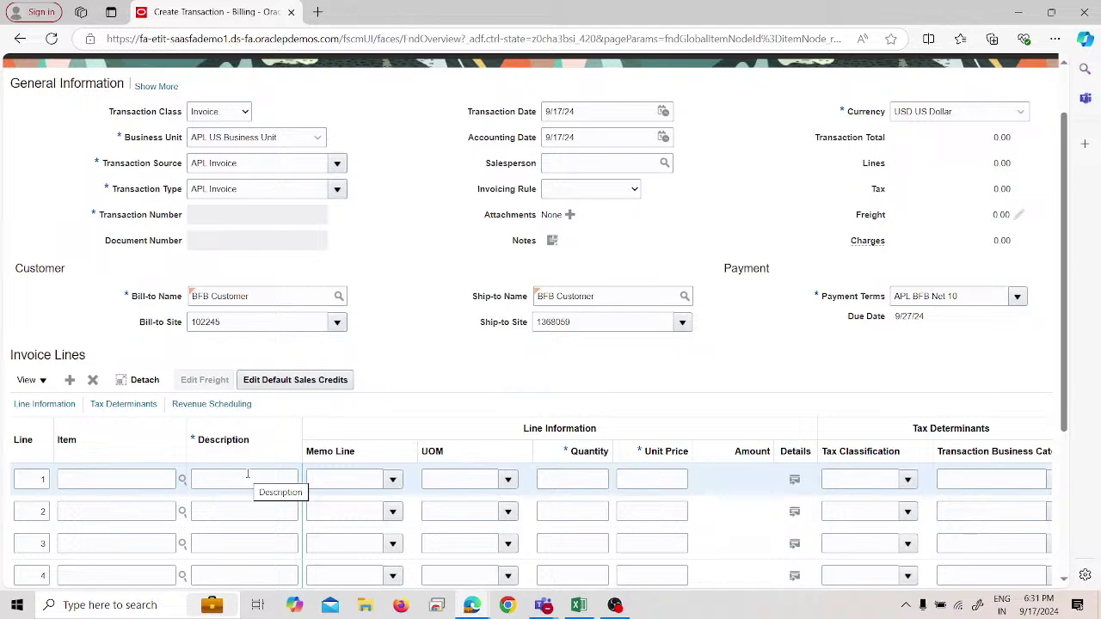
click(248, 478)
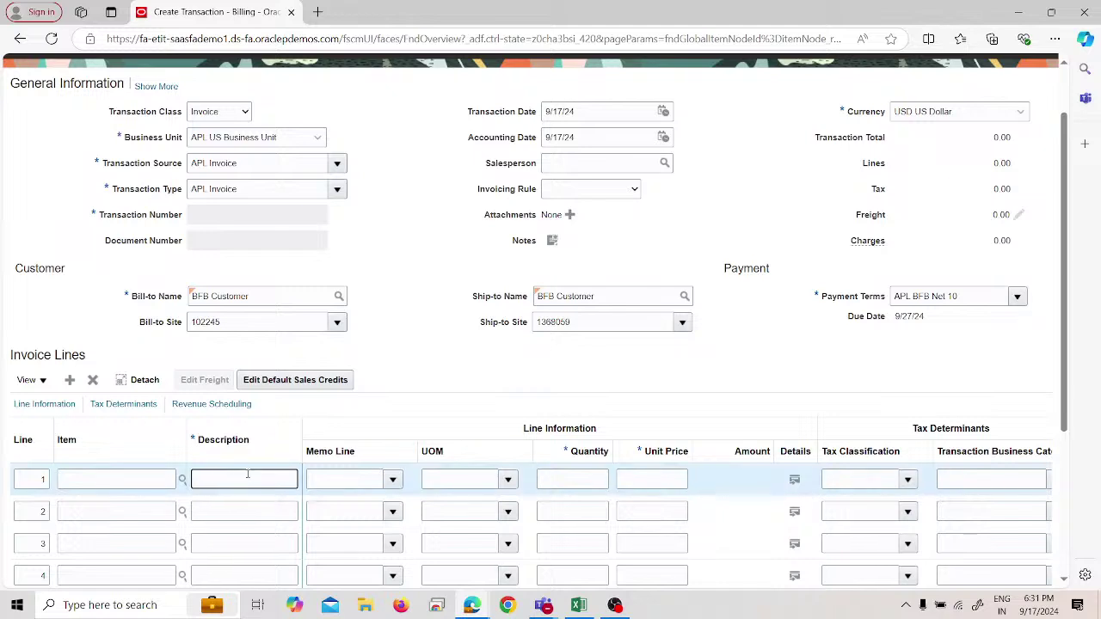
click(396, 482)
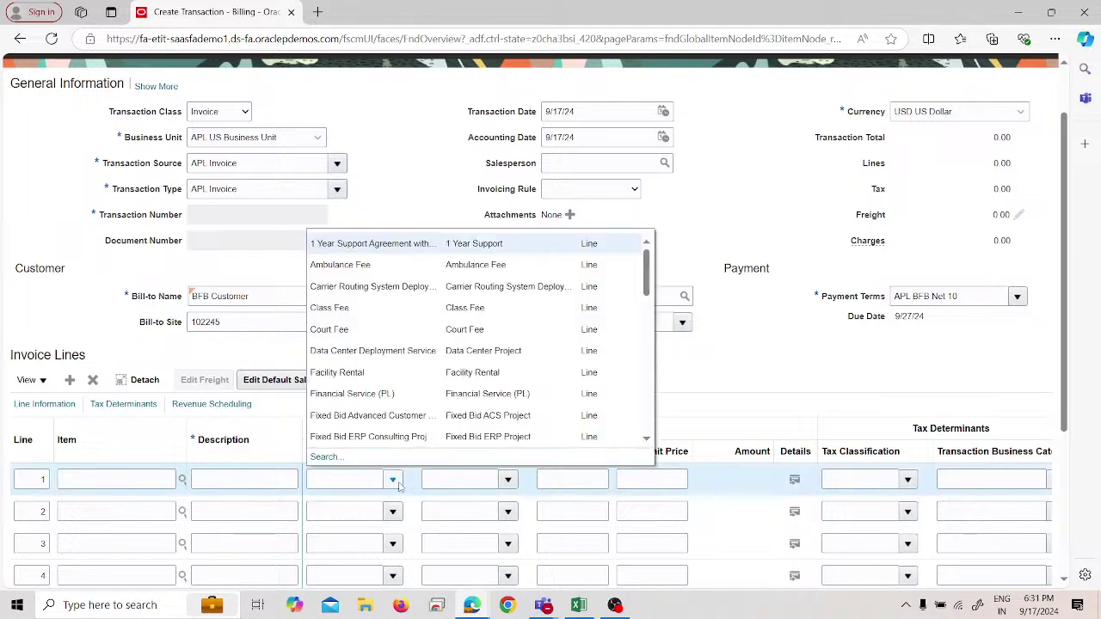
scroll(362, 415, down, 2)
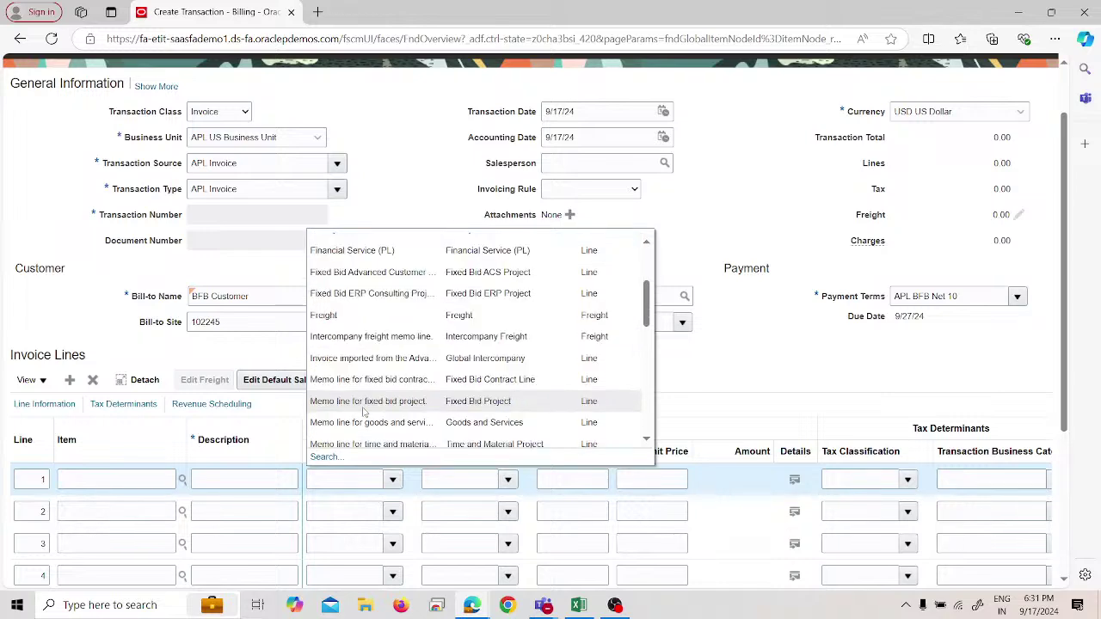
scroll(362, 412, down, 3)
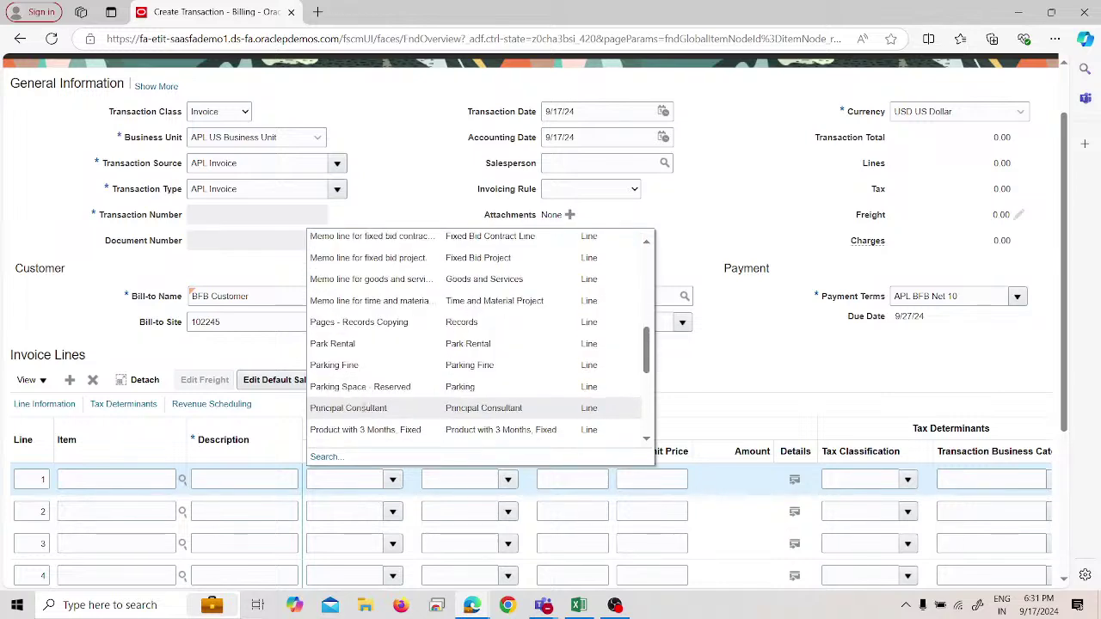
scroll(363, 407, down, 8)
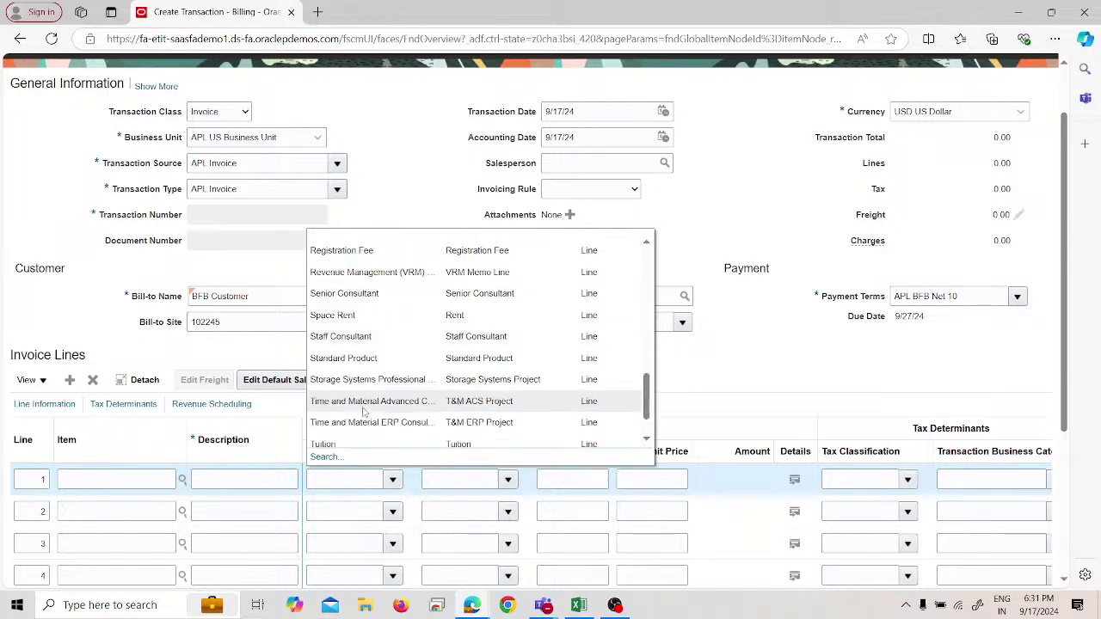
scroll(386, 320, up, 5)
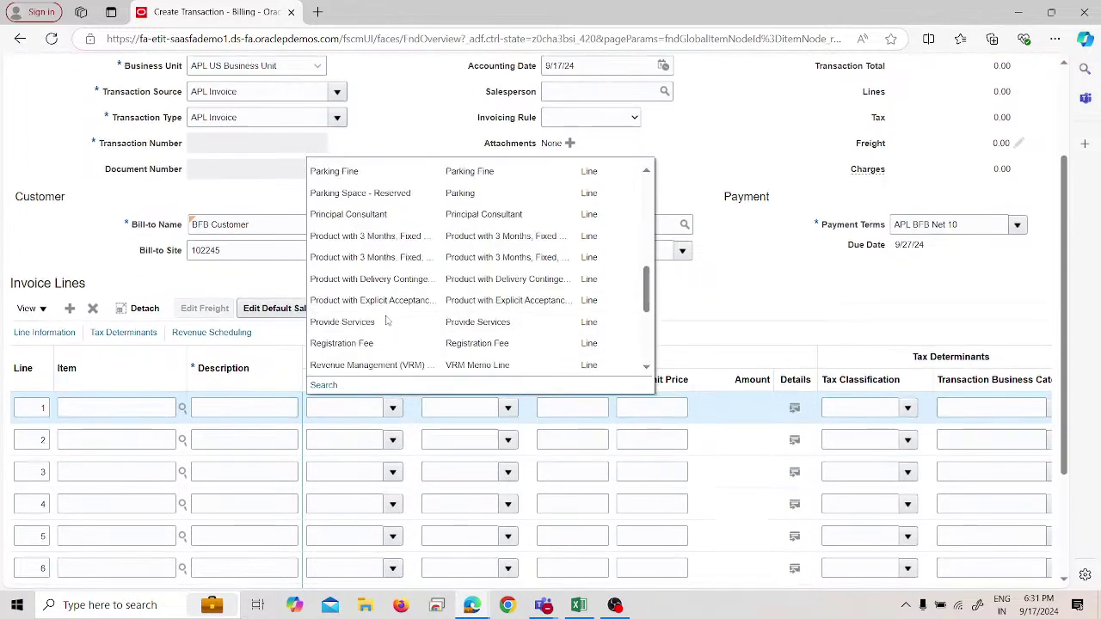
scroll(387, 320, up, 1)
scroll(387, 320, up, 3)
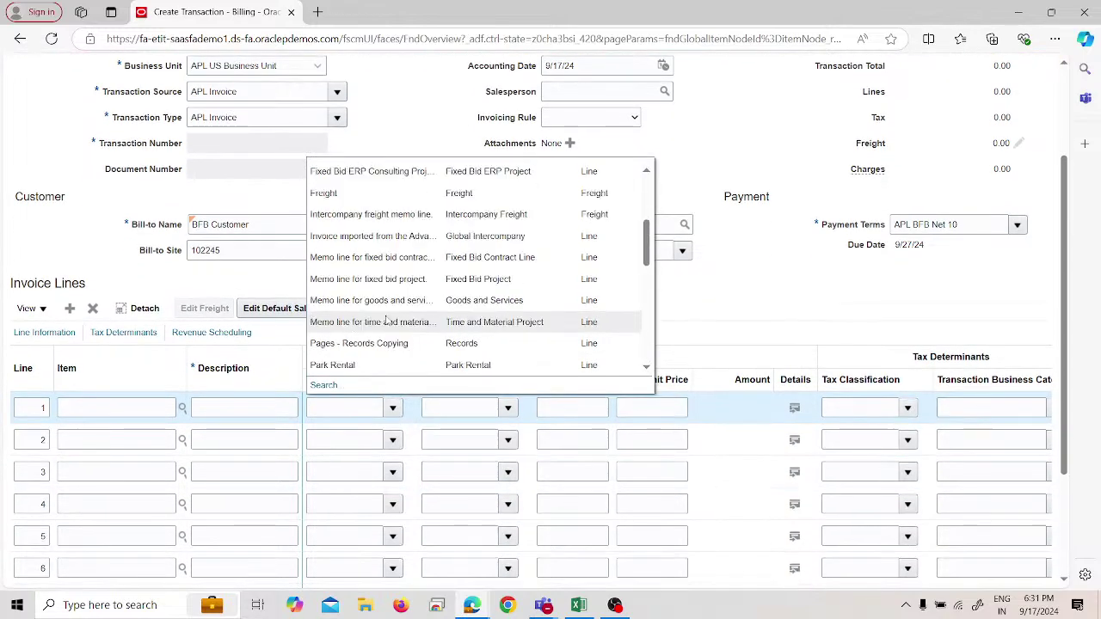
scroll(382, 325, up, 1)
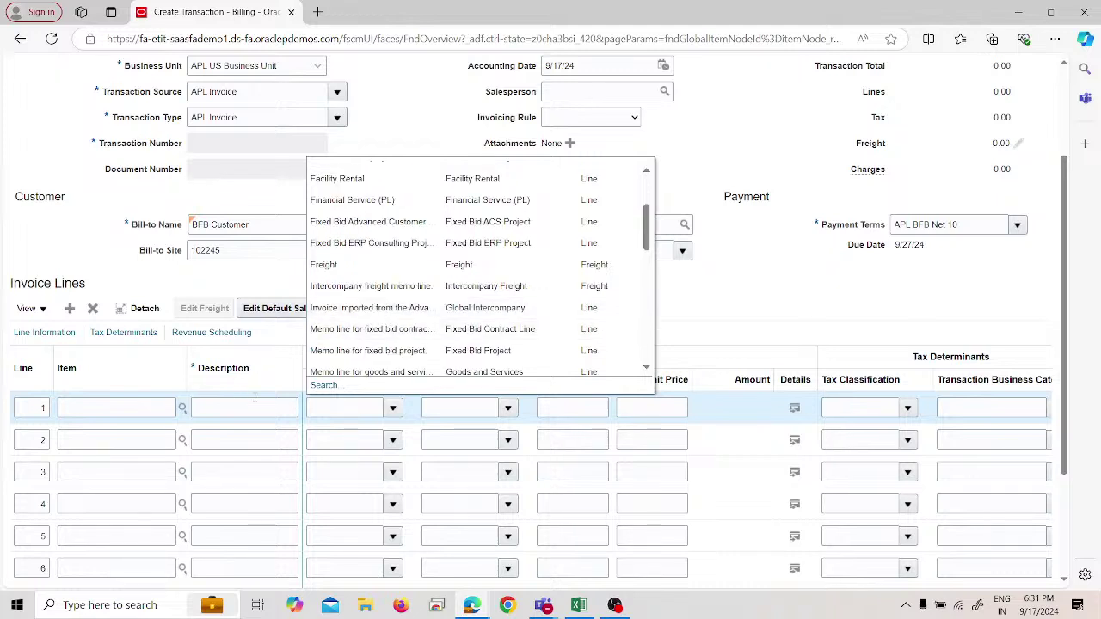
Step: Fill in invoice line 1 with the description goods Services, quantity 1 and unit price 5000
click(258, 404)
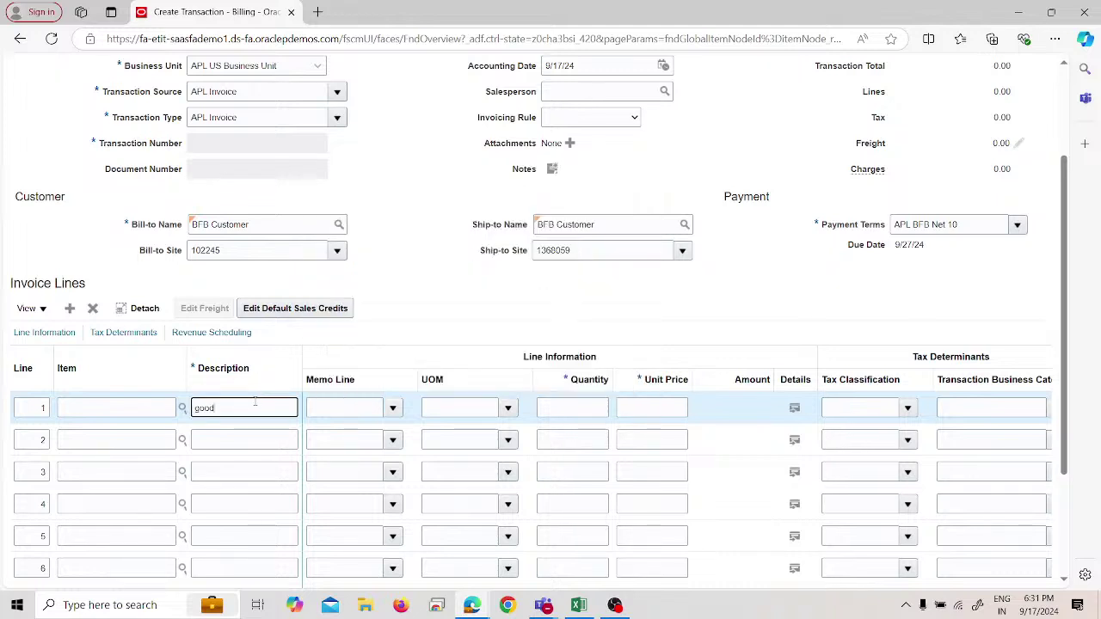
text(goods Services)
click(573, 405)
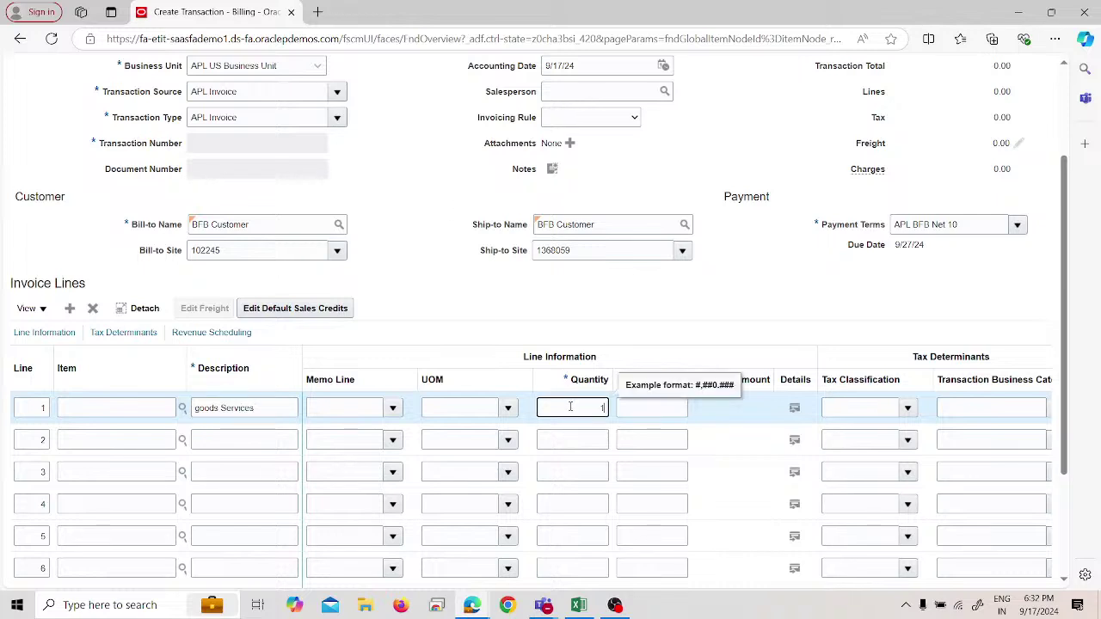
text(1)
key(Tab)
text(5000)
click(730, 287)
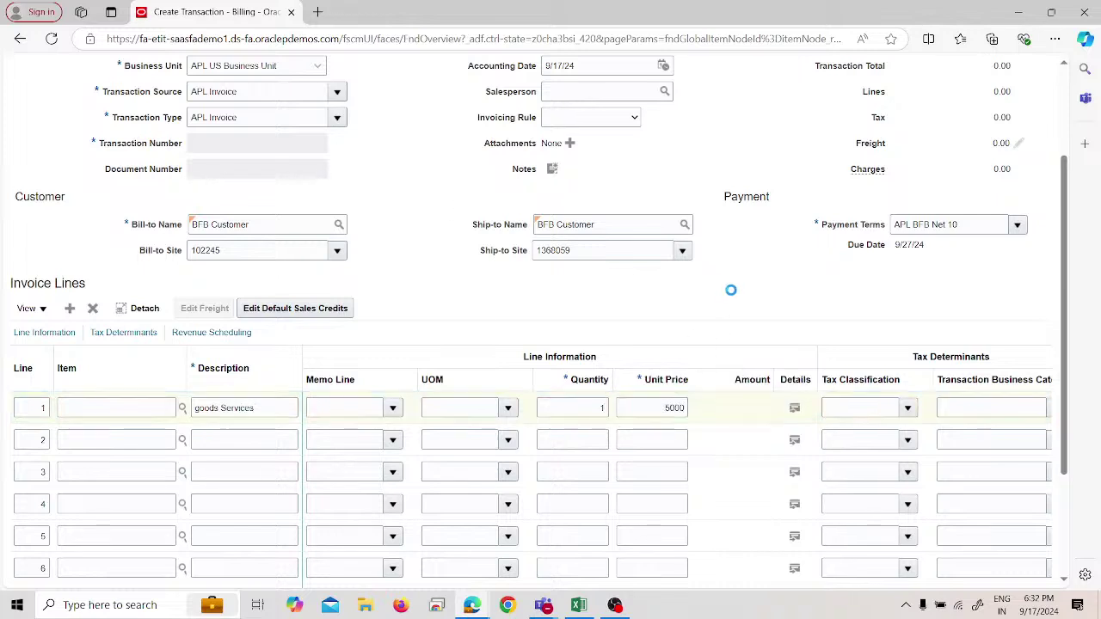
Step: Complete the invoice, start another transaction, and acknowledge the completion message
scroll(791, 275, up, 2)
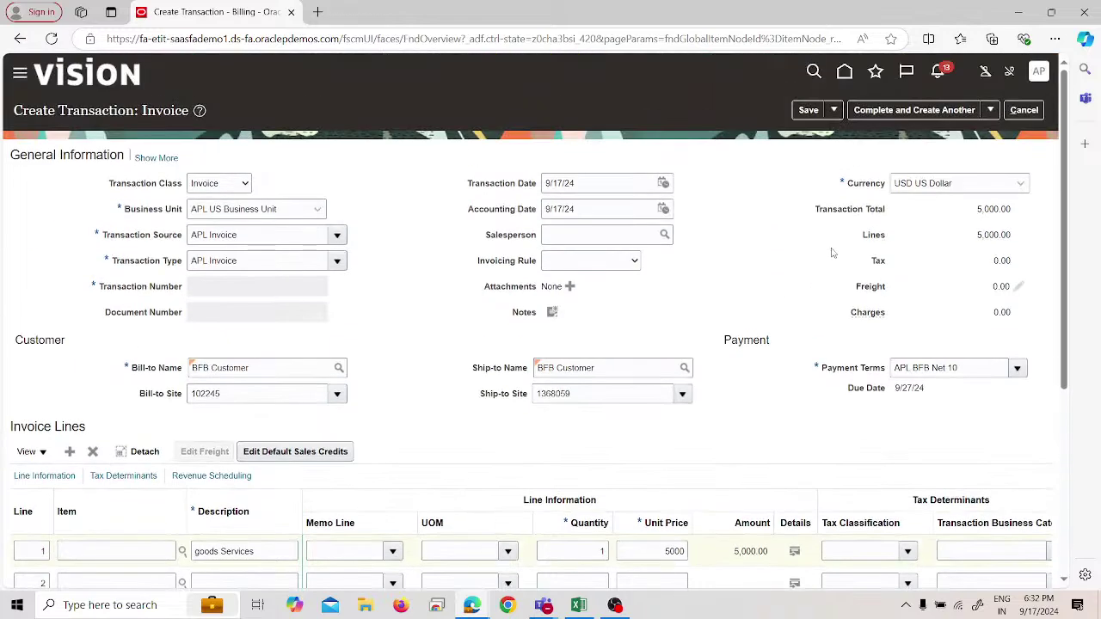
click(986, 111)
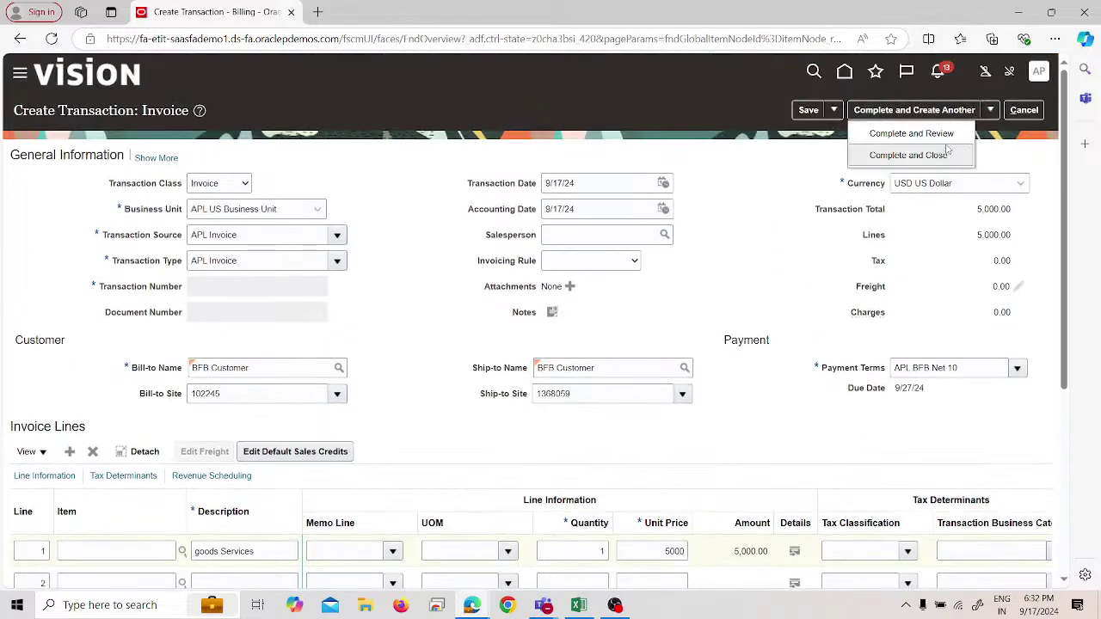
click(908, 155)
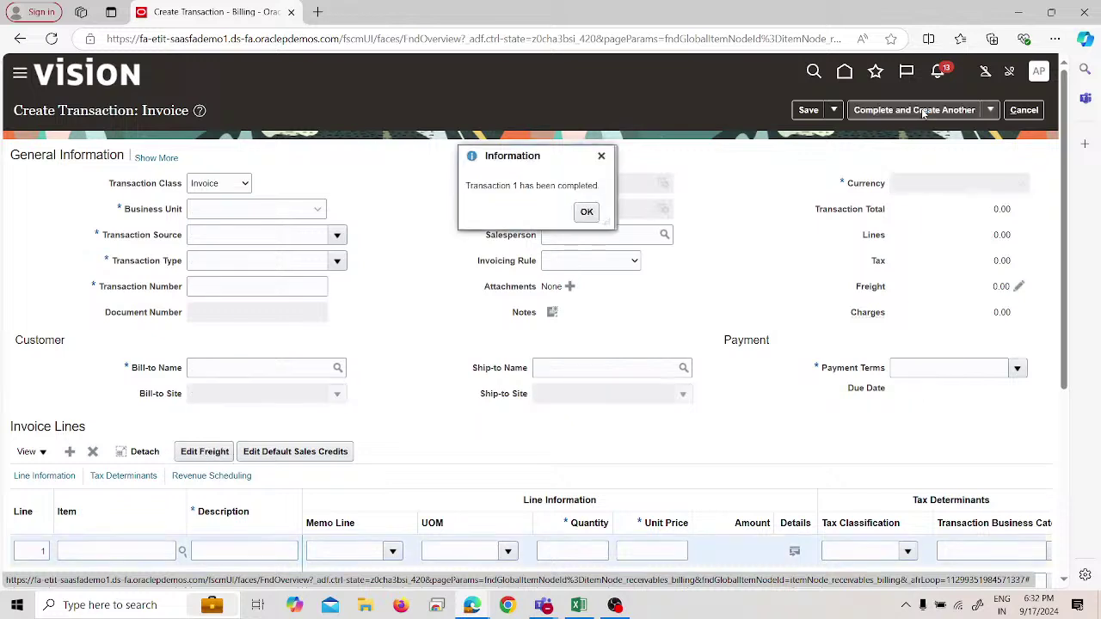
click(587, 212)
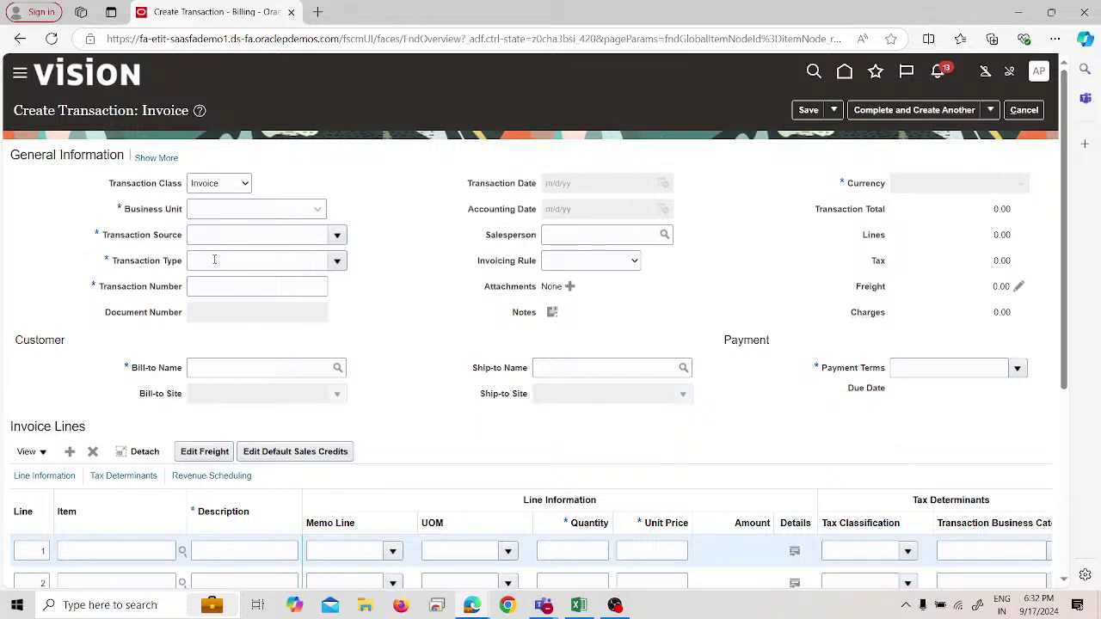
Step: Set the new invoice's business unit to APL US Business Unit, transaction source and type to APL Invoice, and bill-to customer to BFB Customer
click(315, 215)
click(301, 240)
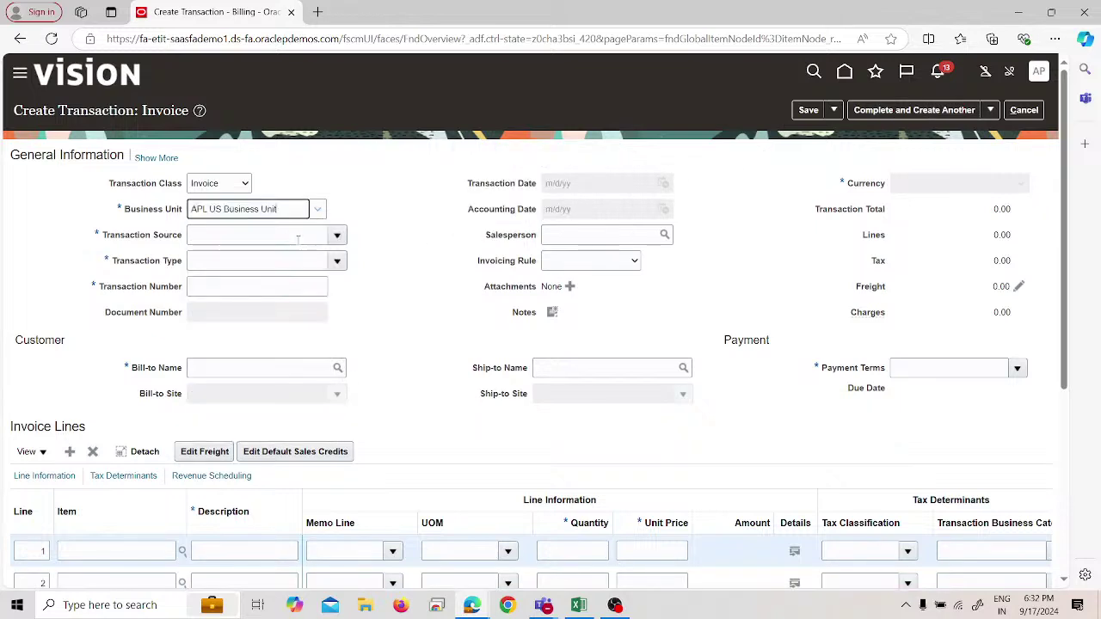
click(319, 238)
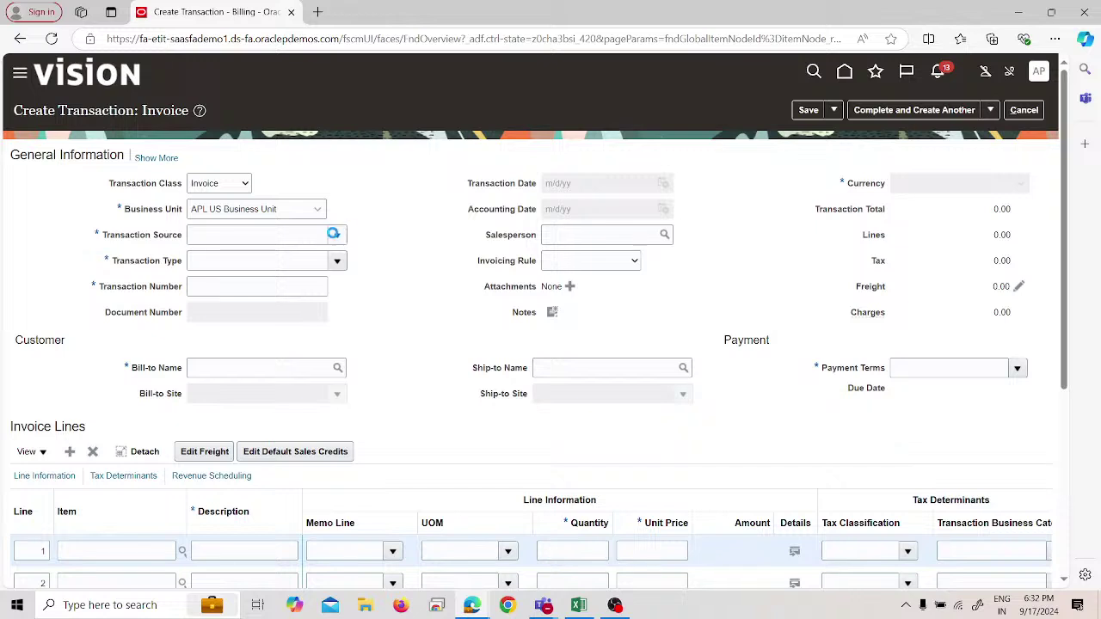
click(336, 234)
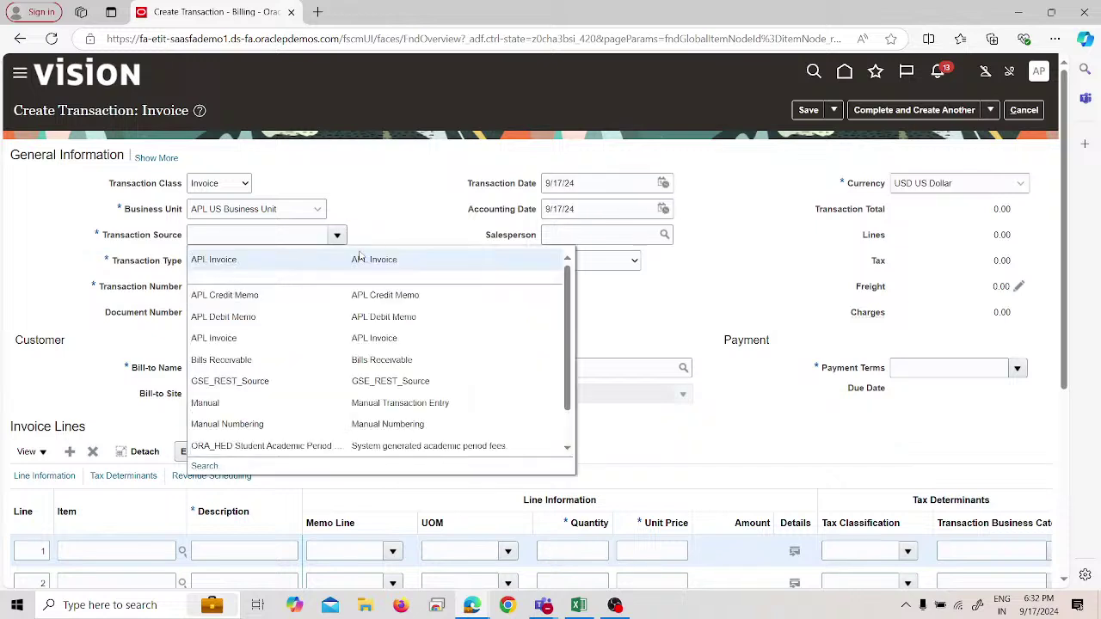
click(357, 257)
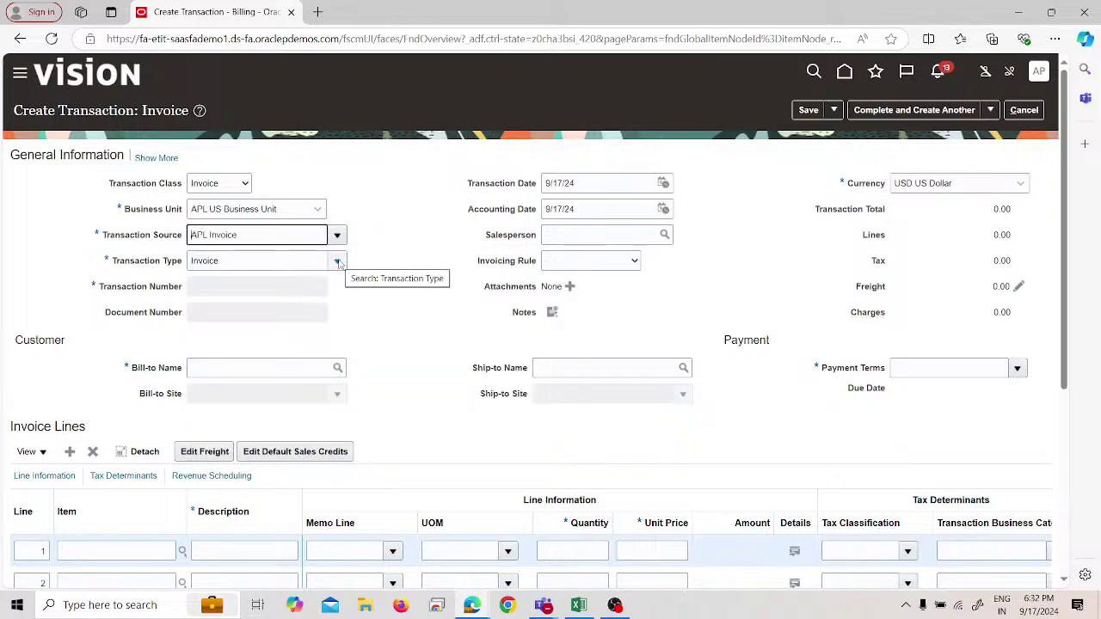
click(337, 259)
click(333, 288)
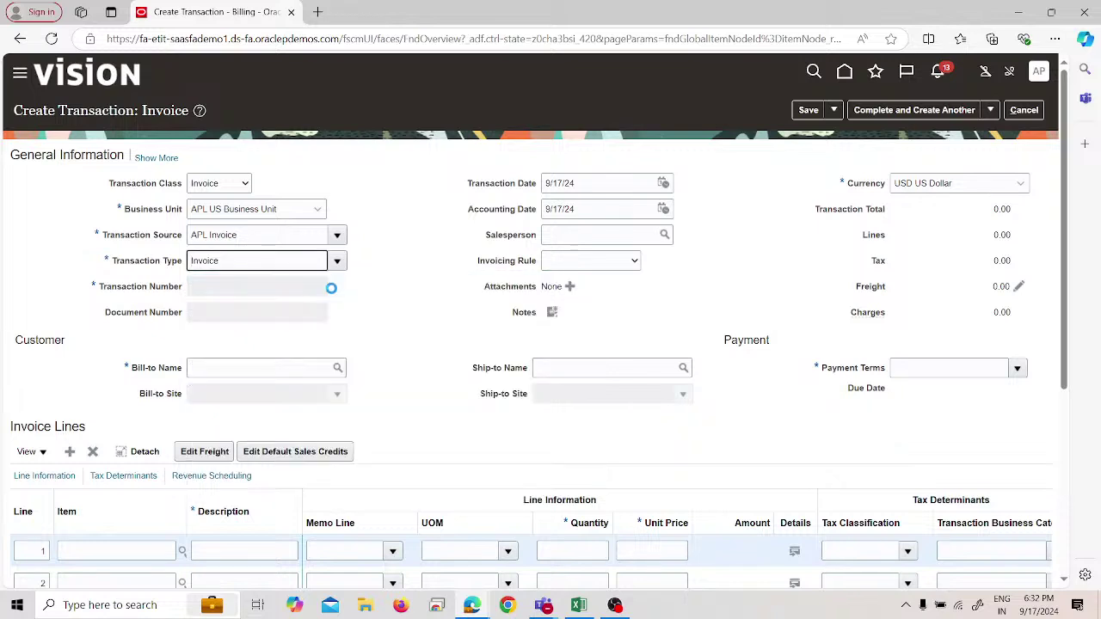
click(292, 362)
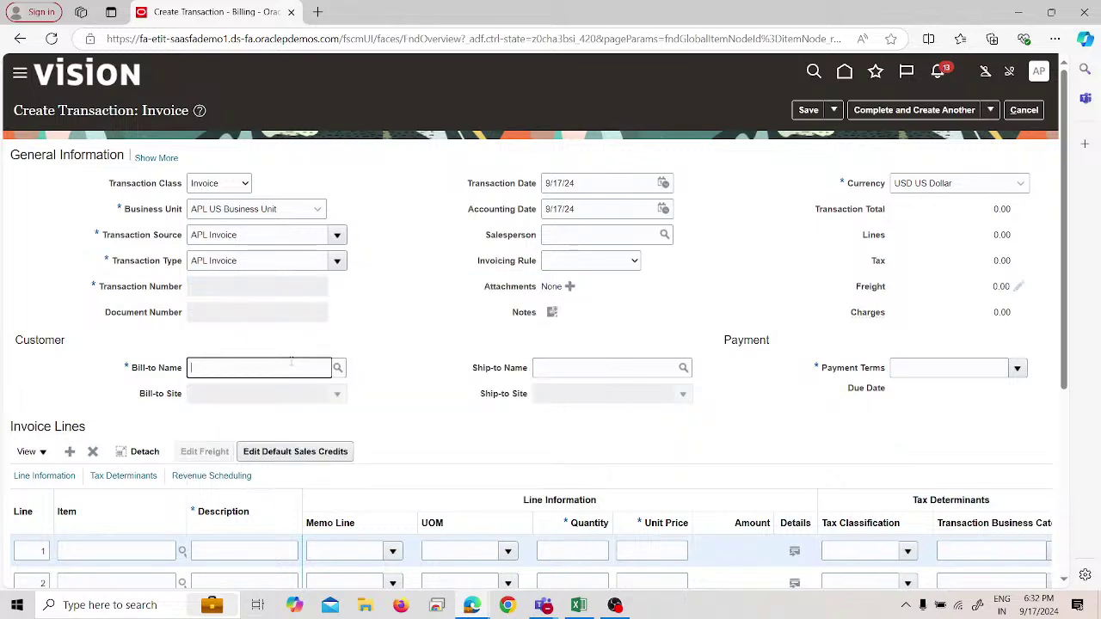
text(hft)
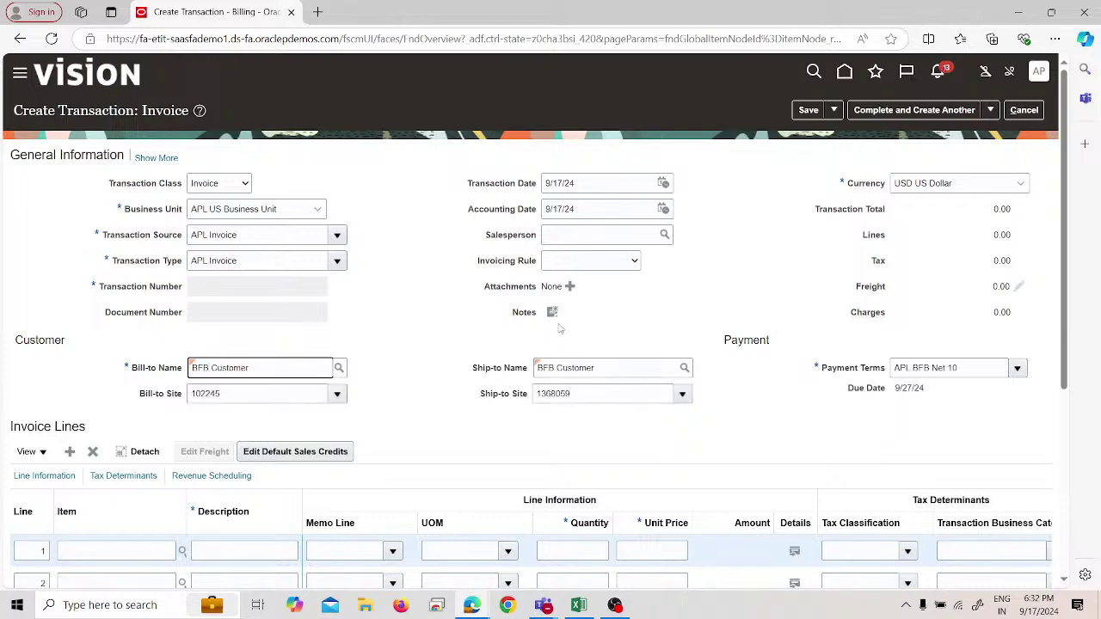
Step: Fill in invoice line 1 with the description Services, quantity 1 and unit price 10000
scroll(734, 325, down, 1)
scroll(734, 325, down, 3)
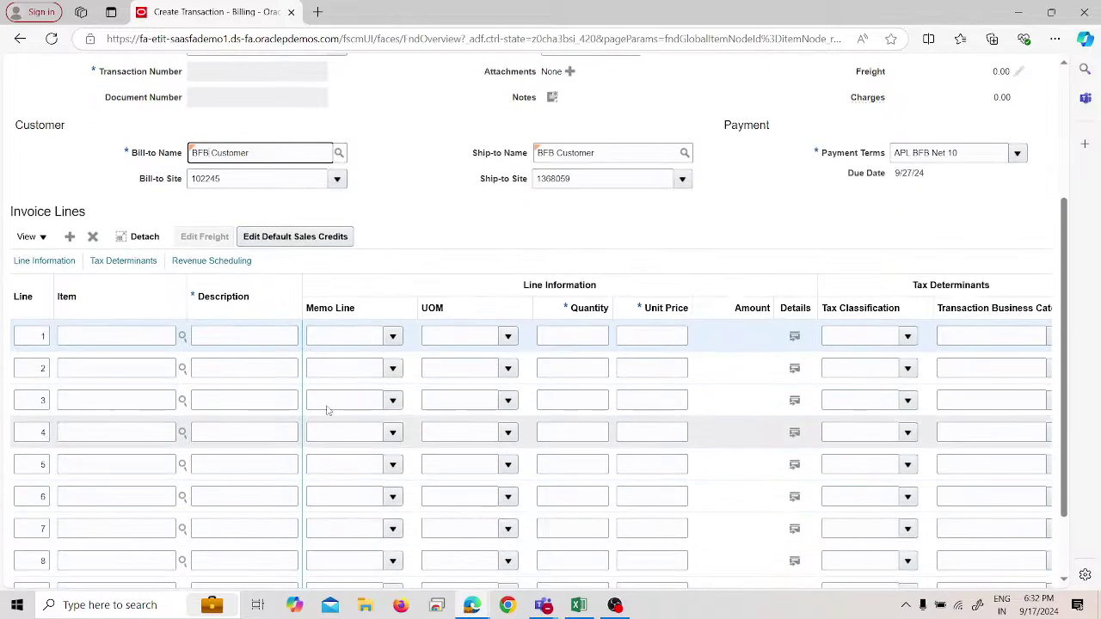
click(283, 334)
text(Services)
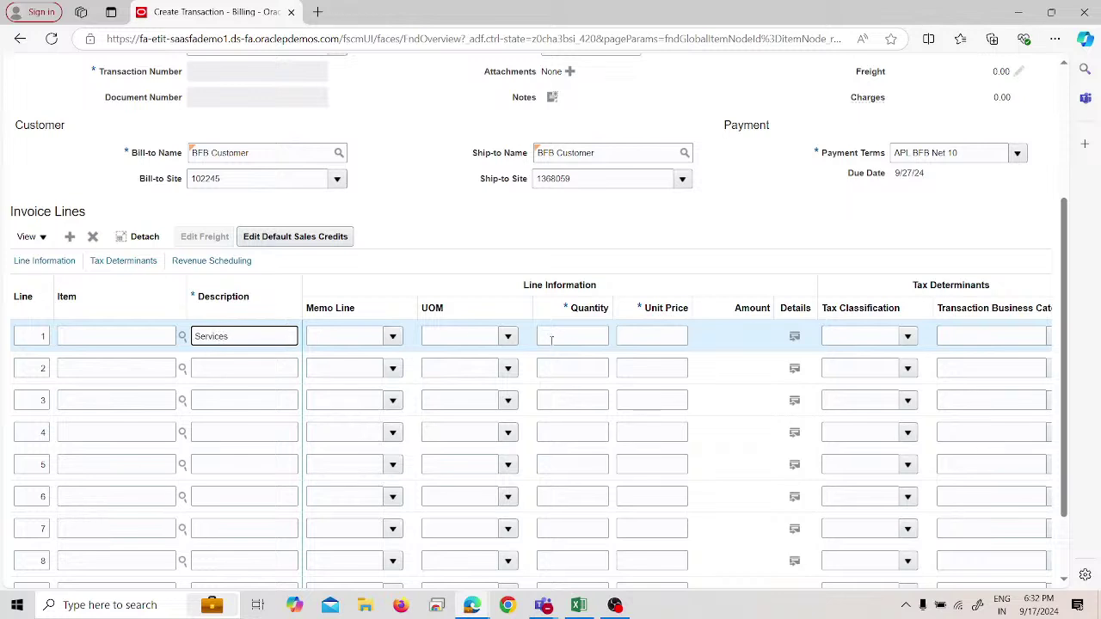
click(551, 340)
text(1)
key(Tab)
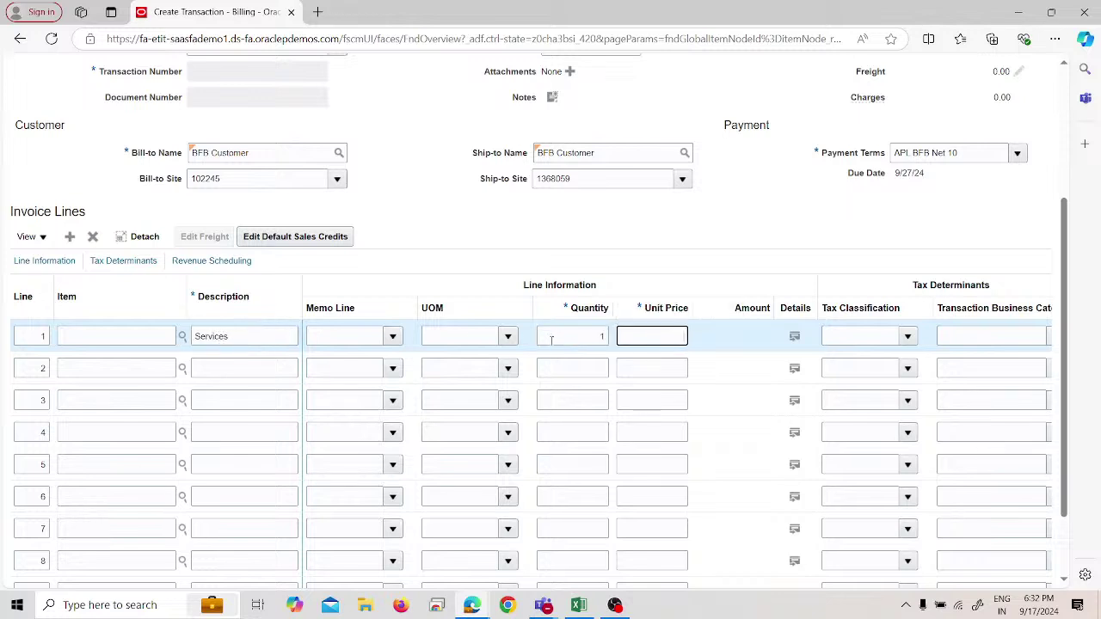
text(10000)
click(840, 243)
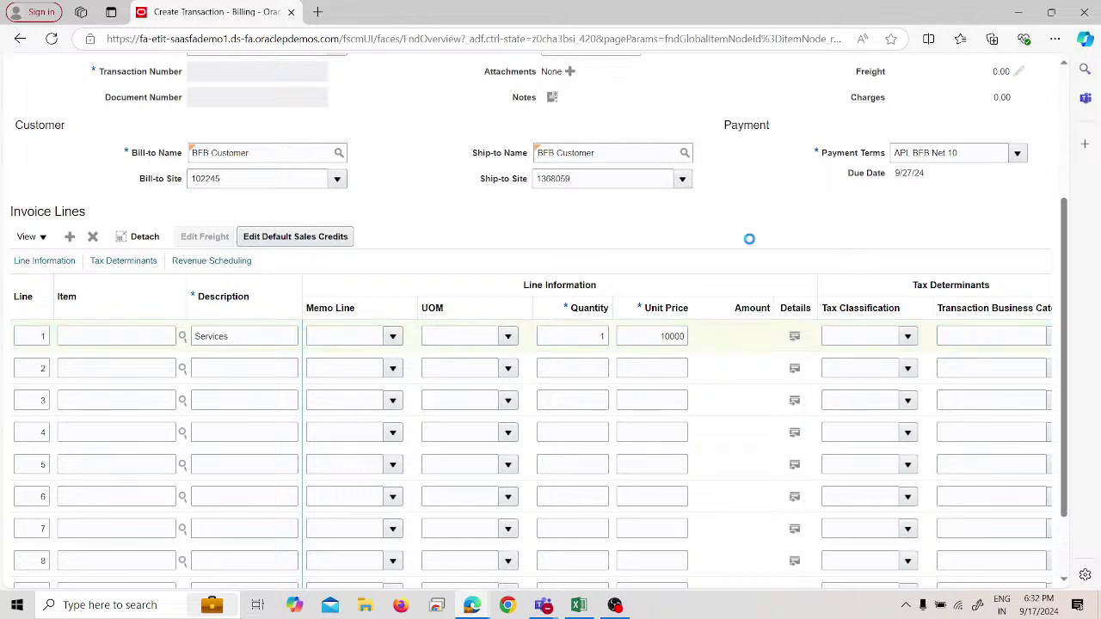
Step: Complete and close the invoice, and acknowledge the completion message
scroll(745, 250, up, 5)
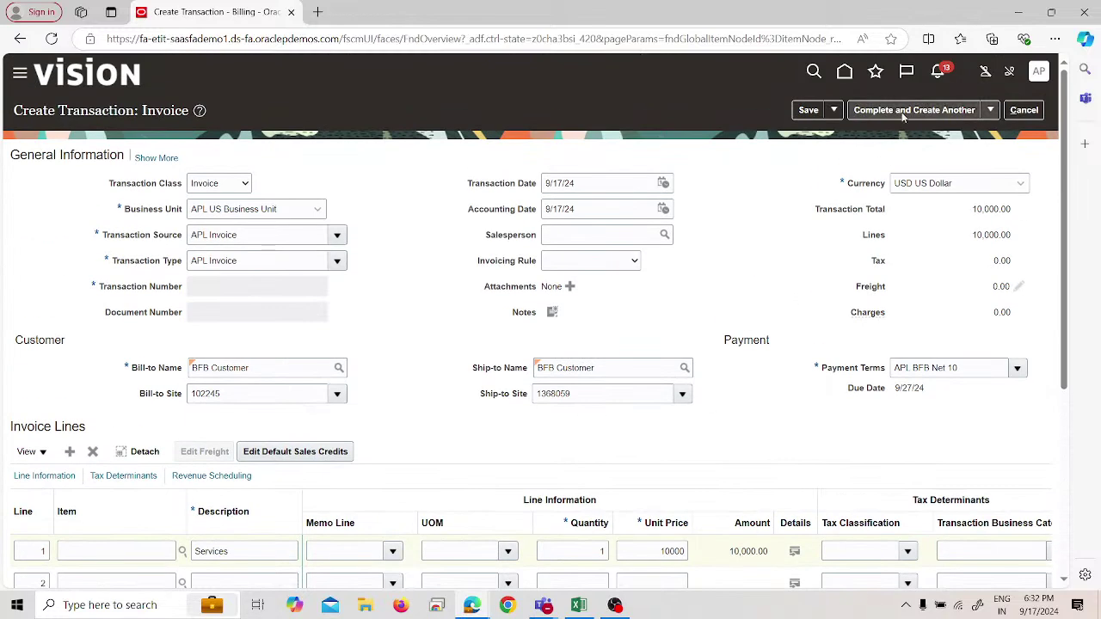
click(990, 110)
click(931, 157)
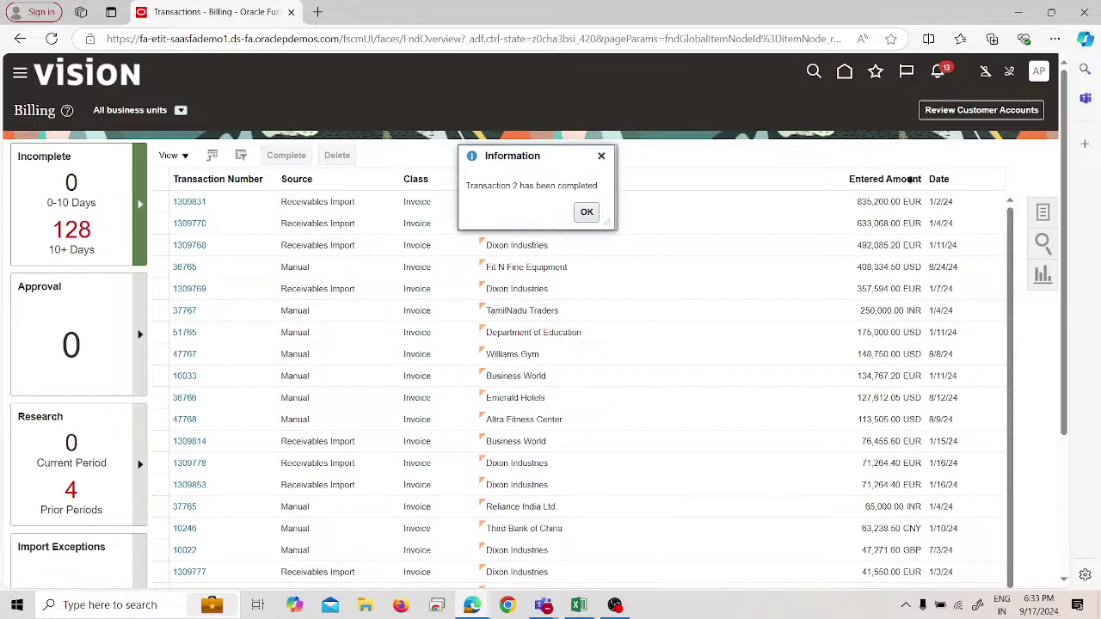
click(584, 213)
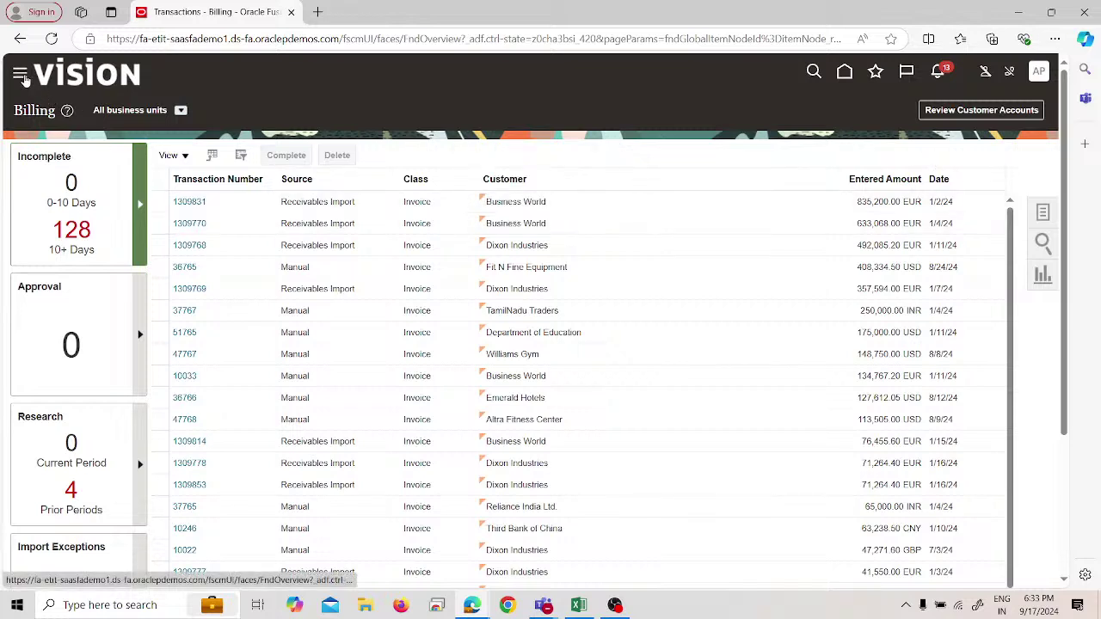
Step: Open the Scheduled Processes work area
click(21, 76)
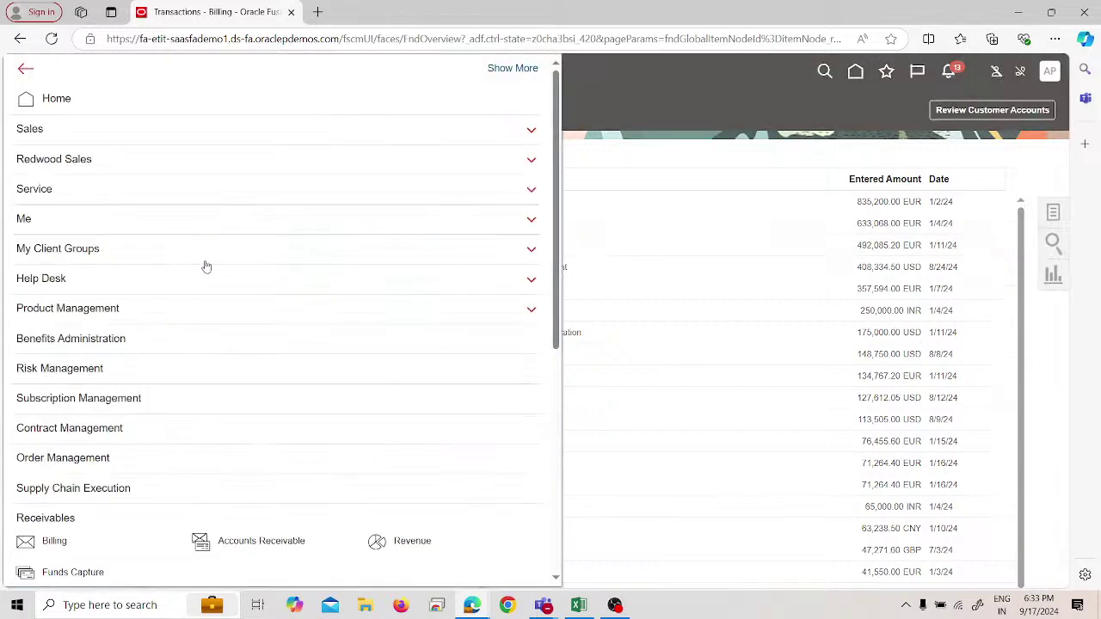
scroll(217, 312, down, 3)
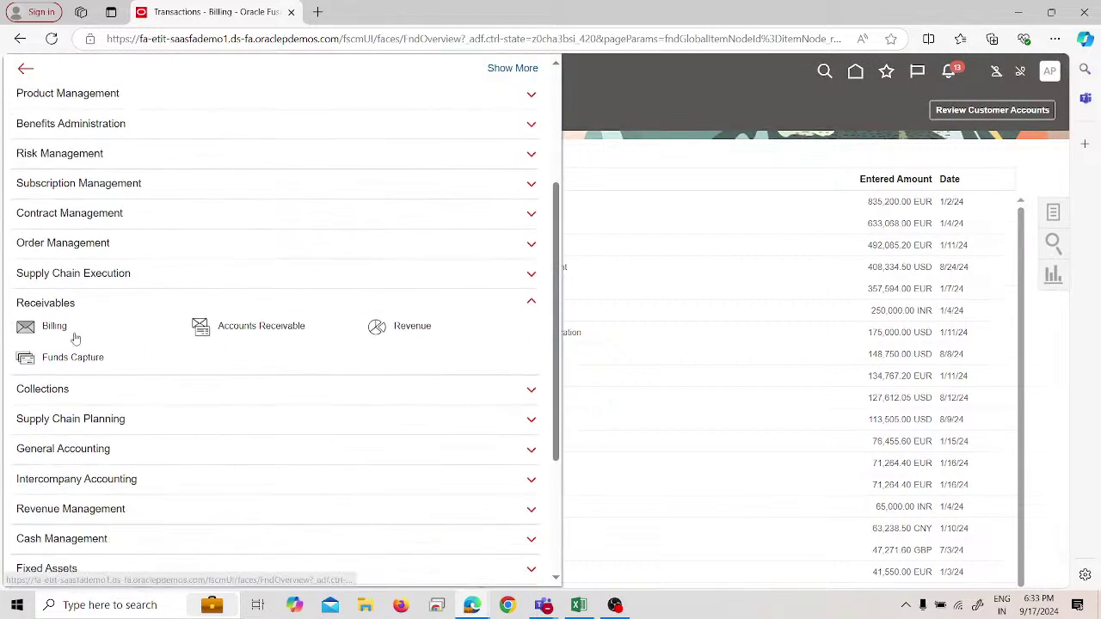
scroll(103, 369, down, 2)
scroll(142, 430, down, 1)
click(104, 482)
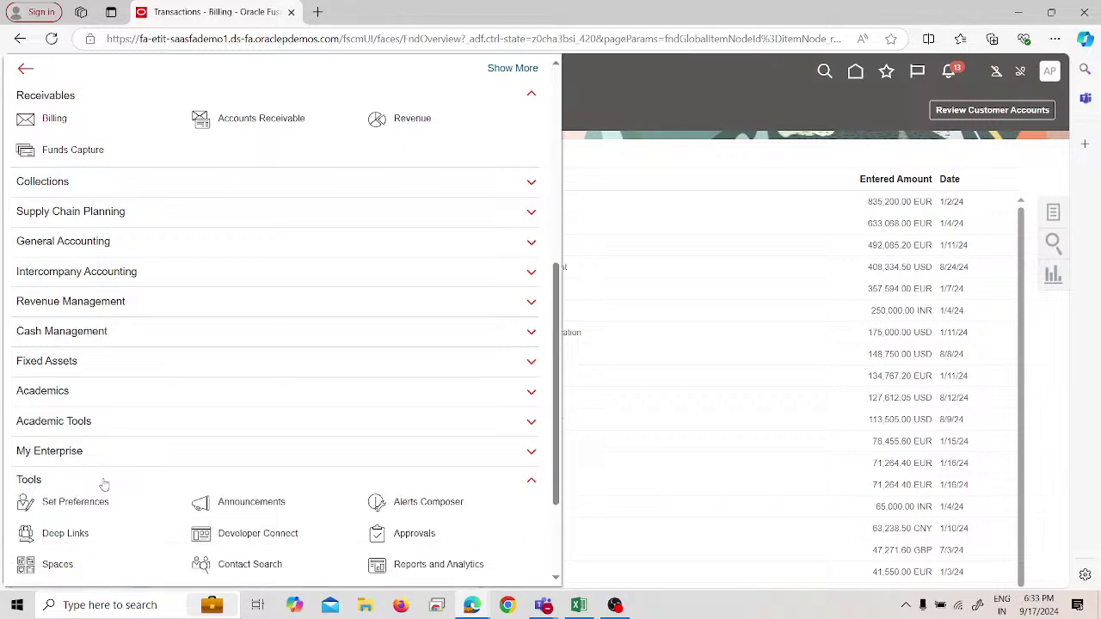
scroll(101, 477, down, 2)
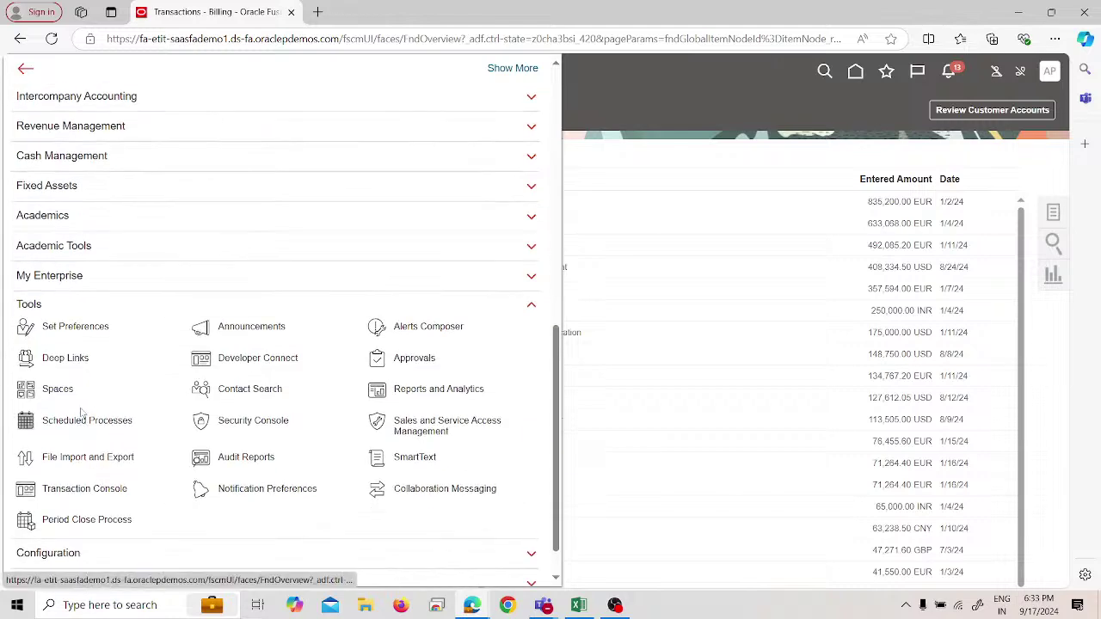
click(110, 327)
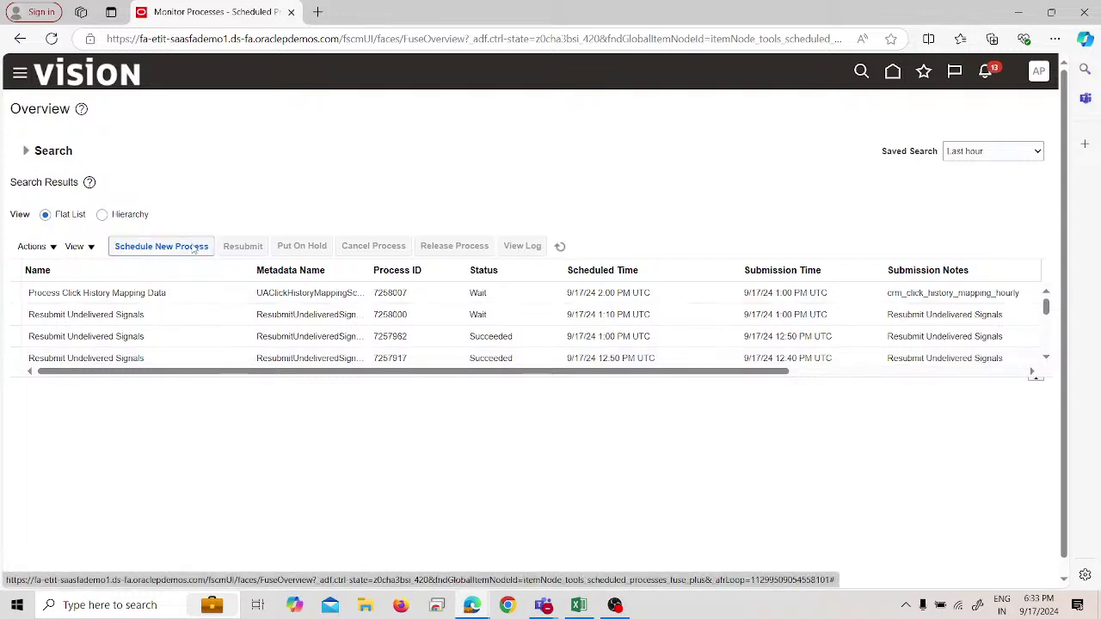
Step: Schedule a new job, searching for balance forward bills and selecting the Create Balance Forward Bills process
click(212, 251)
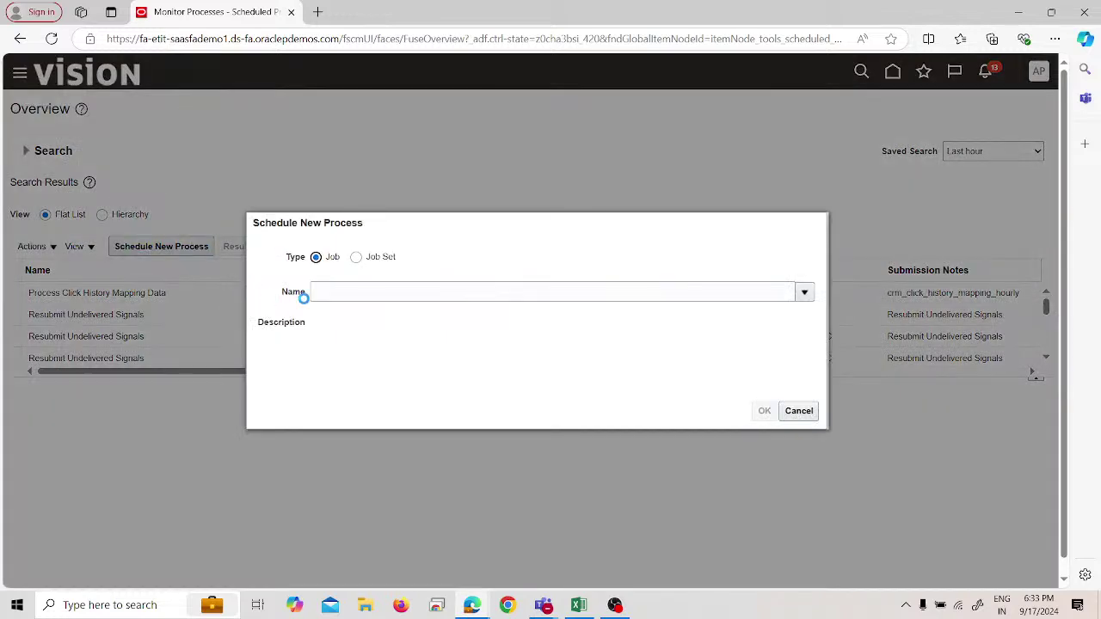
click(347, 293)
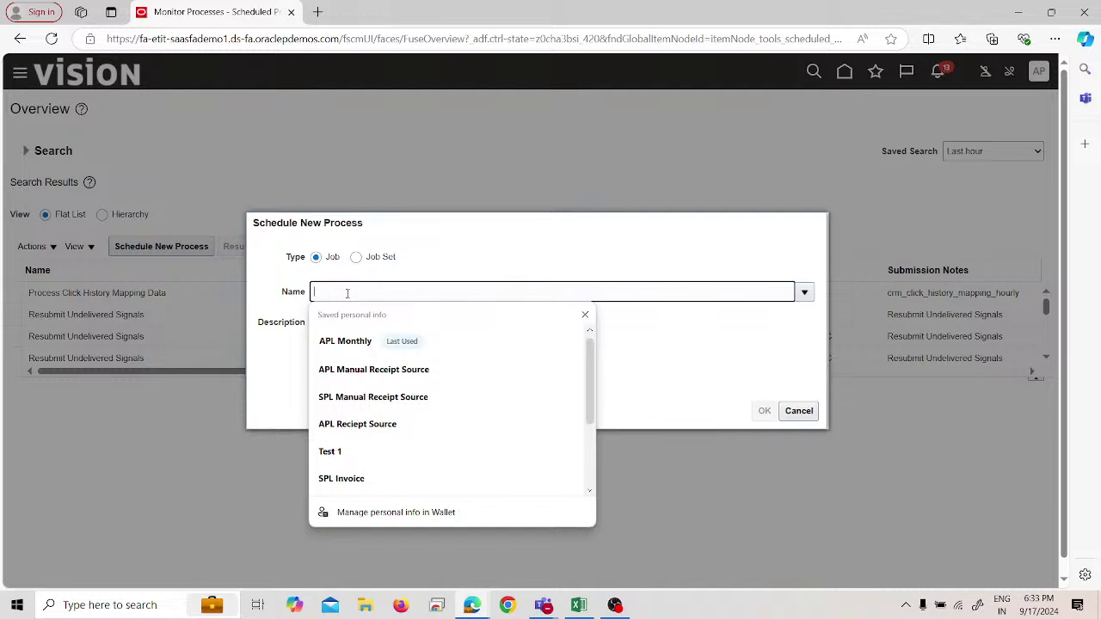
text(balance forward)
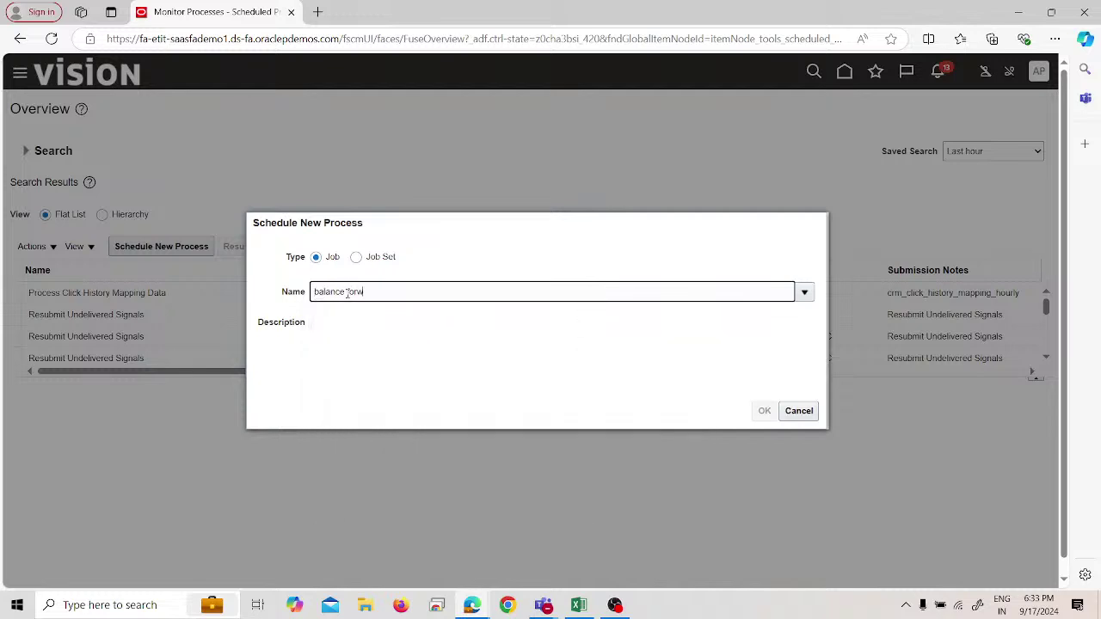
text(bills)
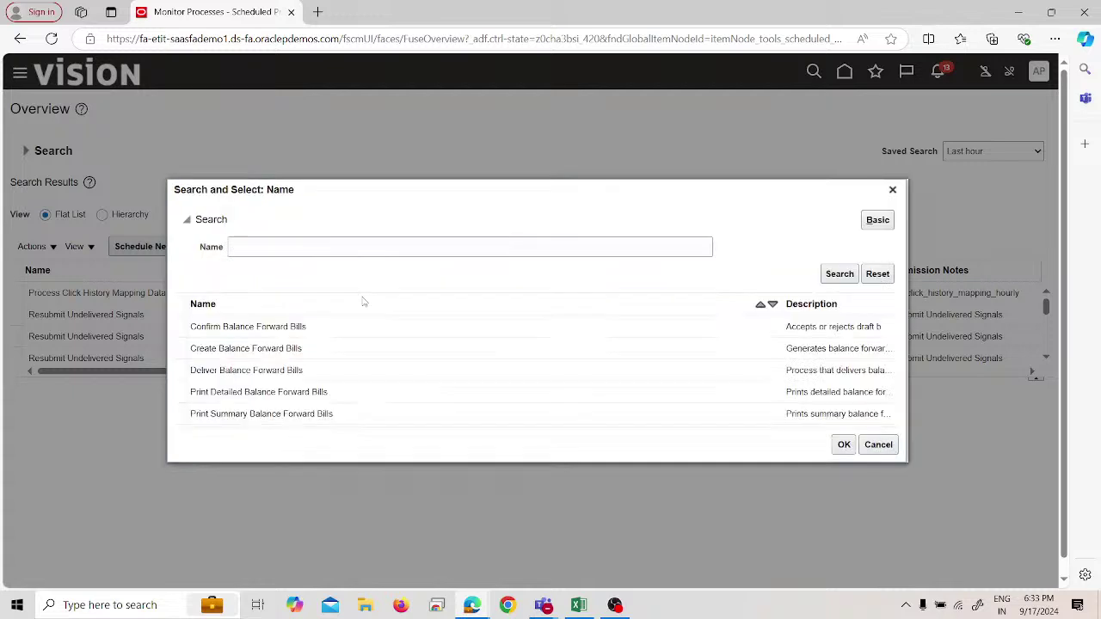
click(342, 347)
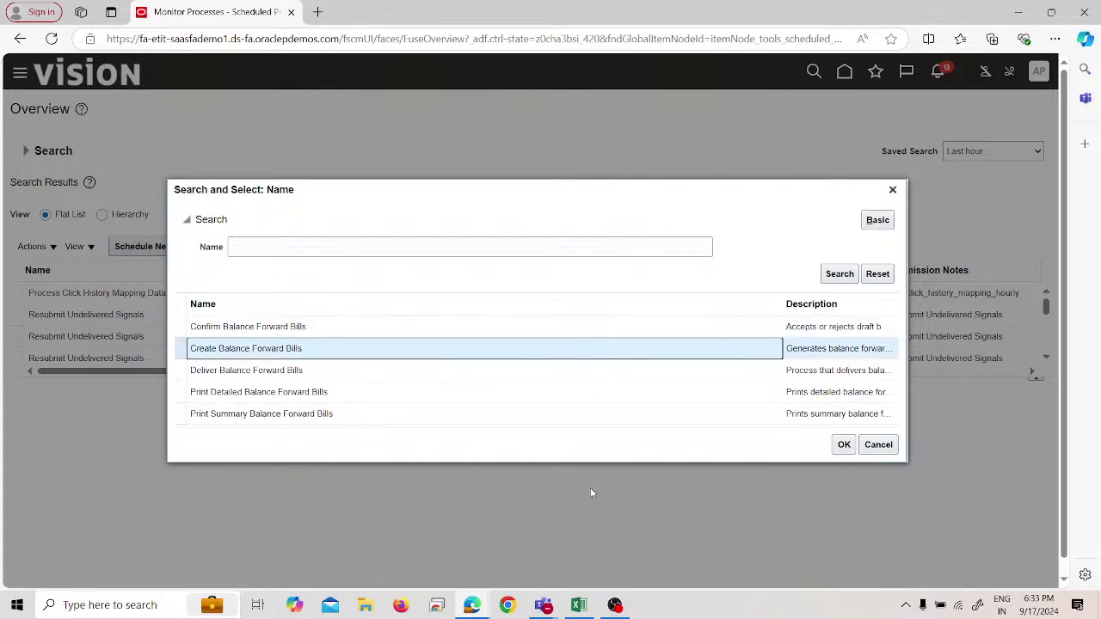
click(839, 445)
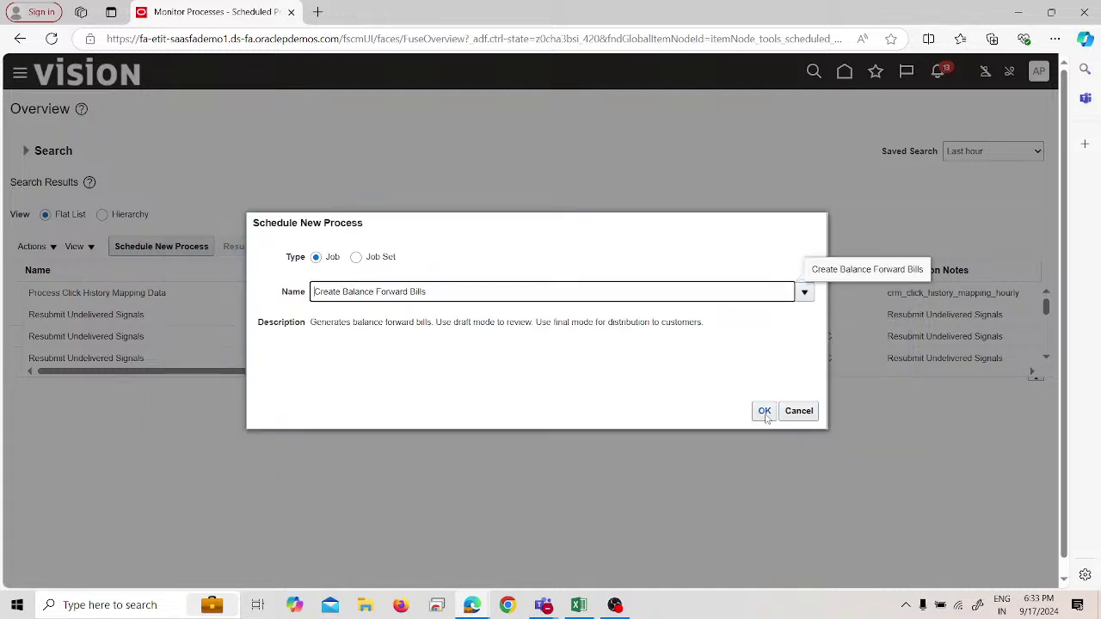
click(764, 412)
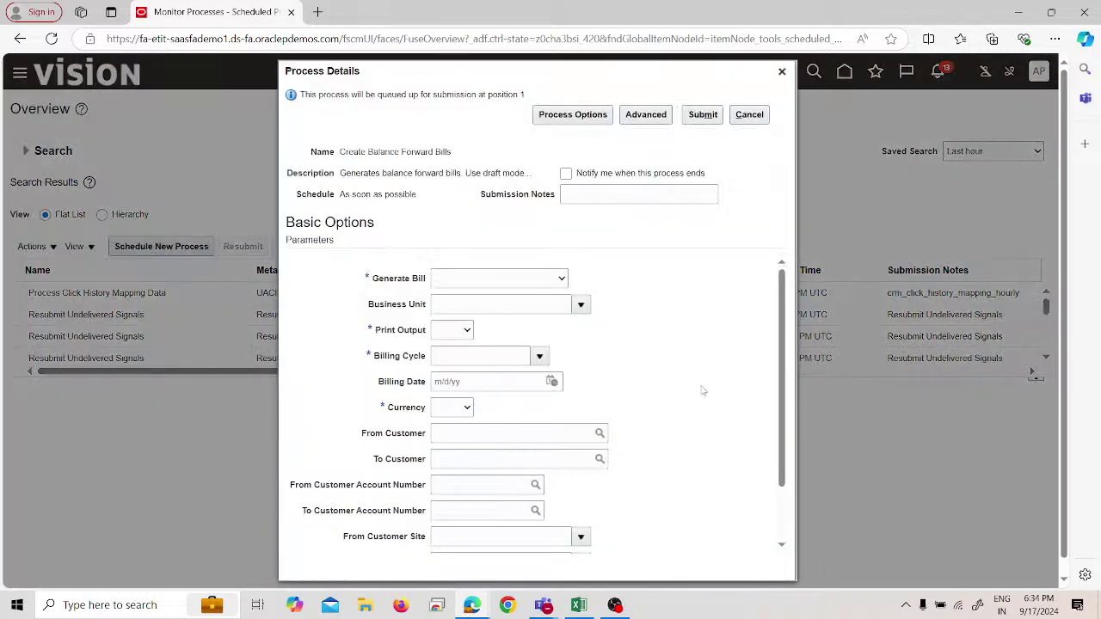
Step: Set the process to print draft balance forward bills, and search for apl to select APL US Business Unit as its business unit
click(548, 284)
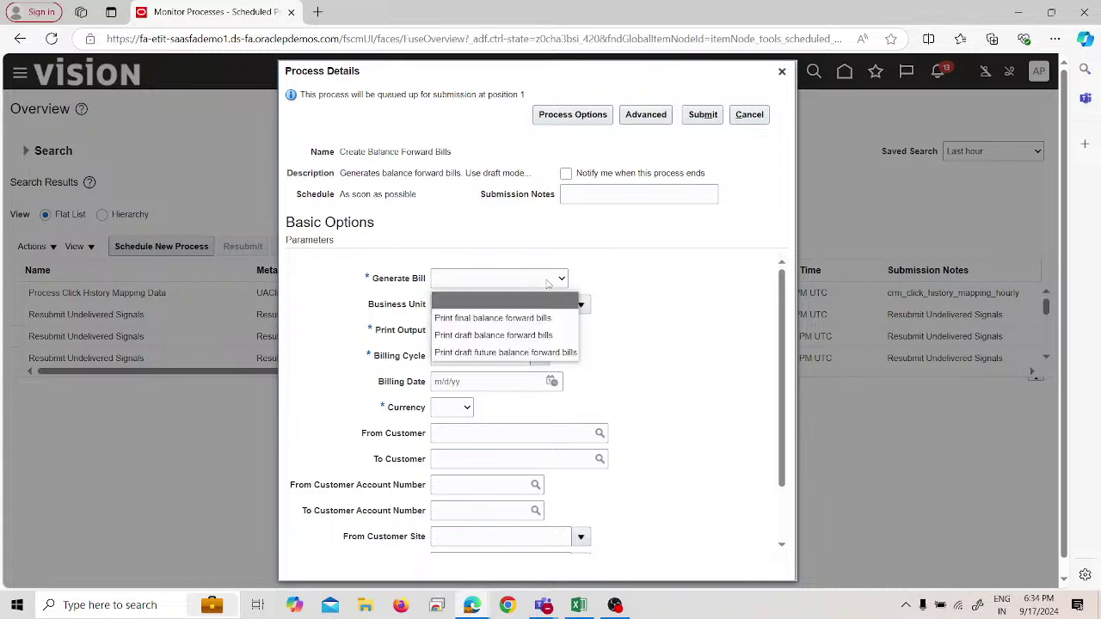
click(540, 336)
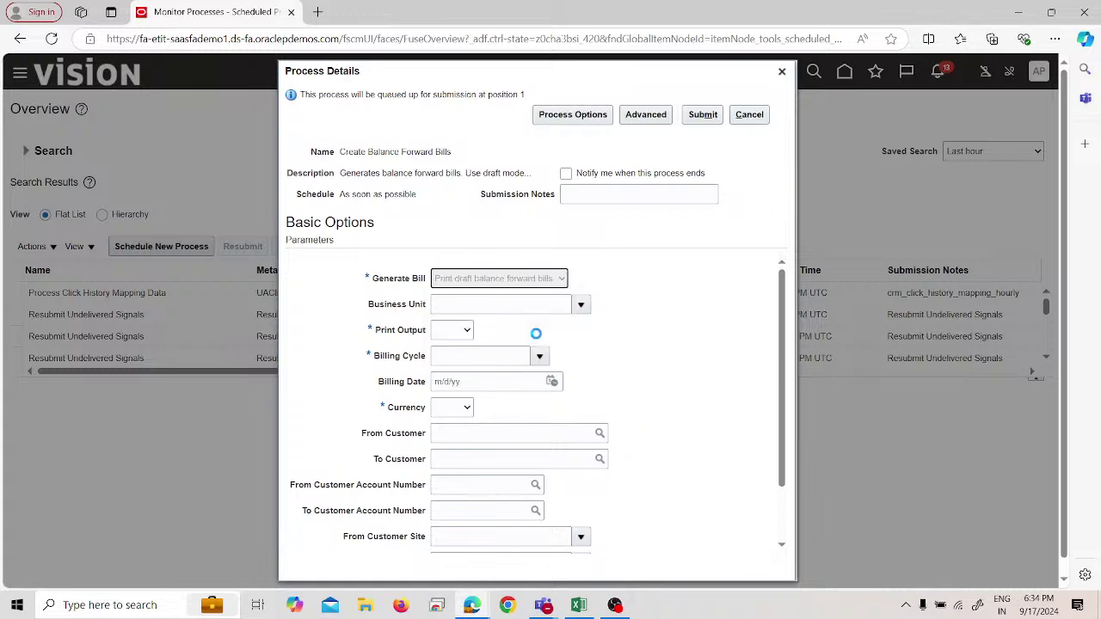
click(580, 304)
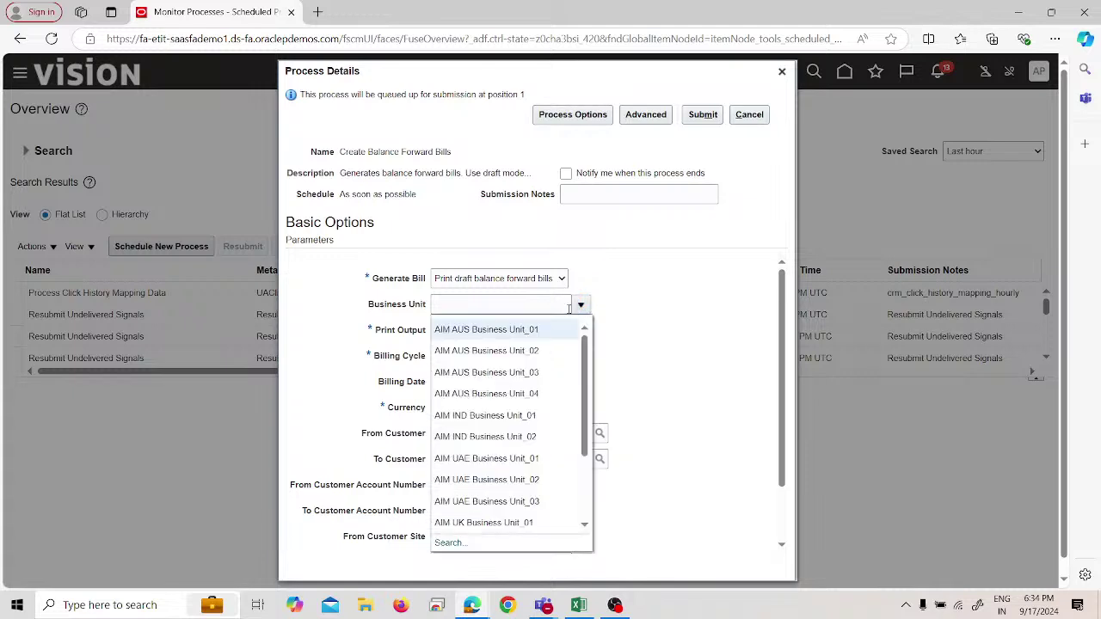
click(503, 540)
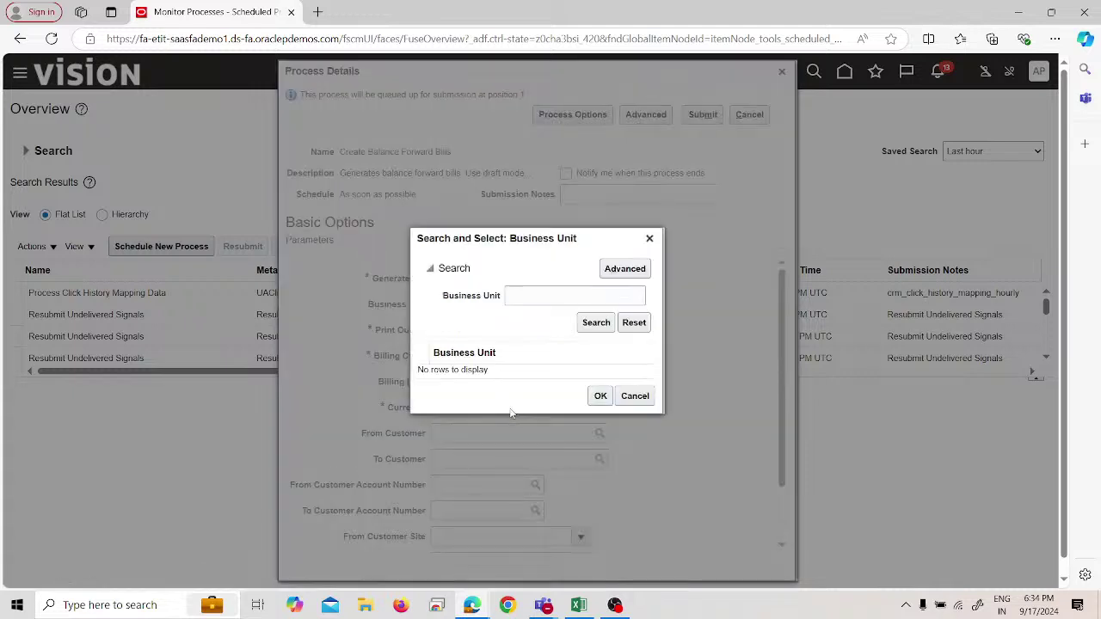
click(523, 296)
text(apl)
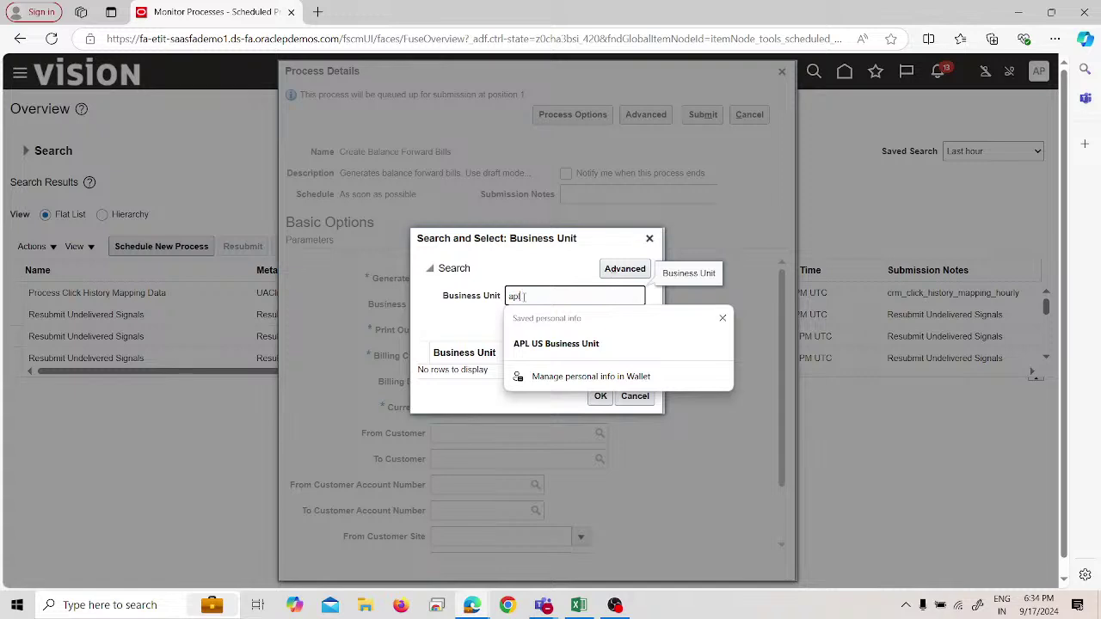
key(Return)
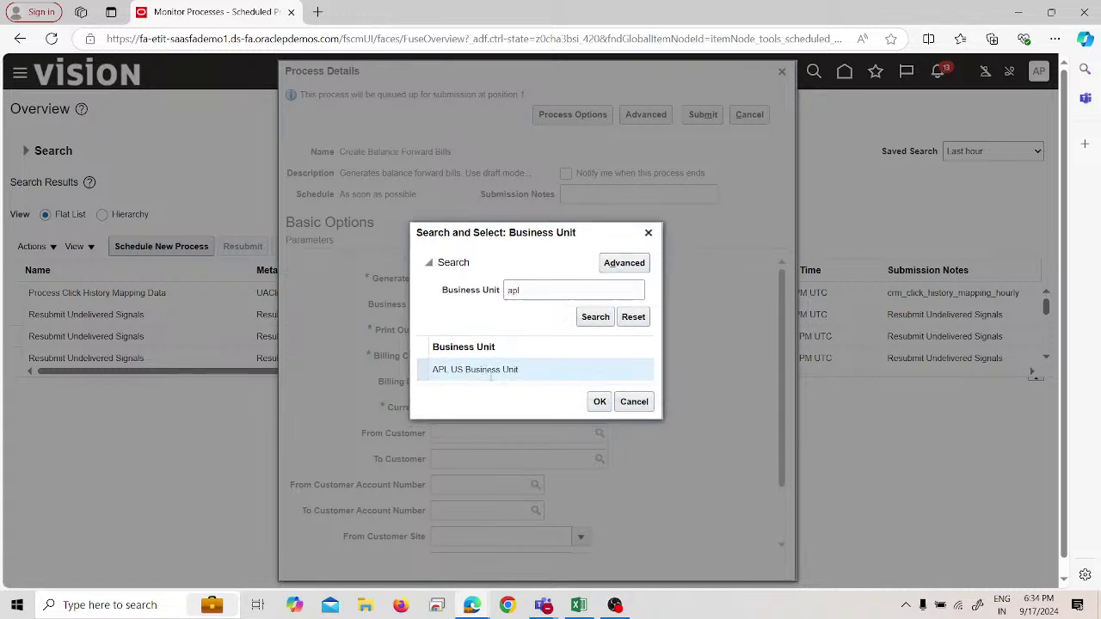
click(599, 400)
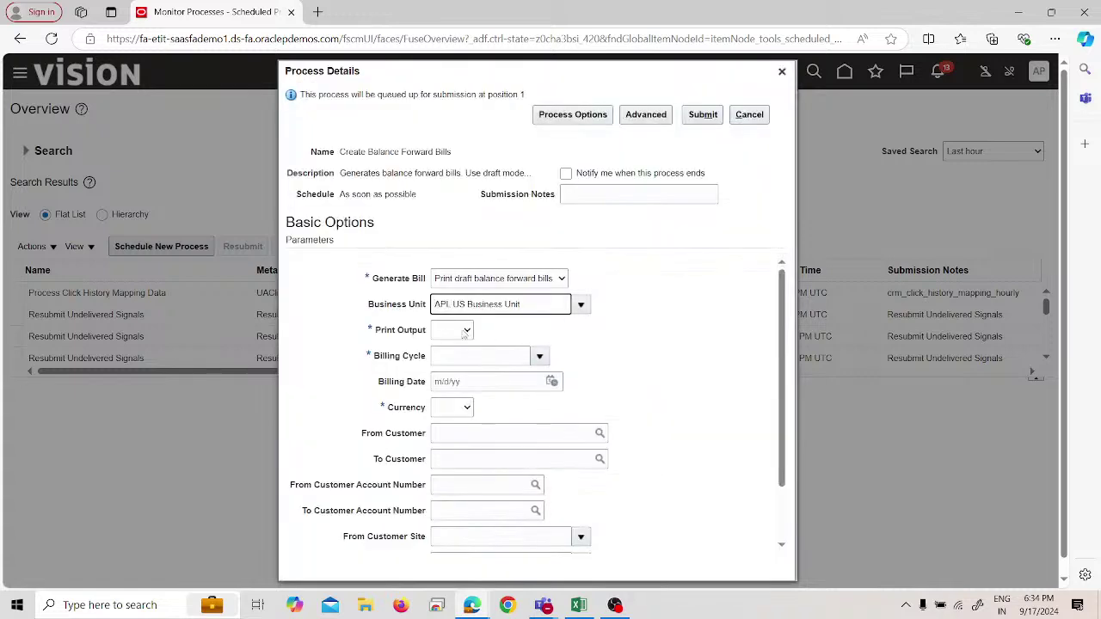
Step: Set the Print Output parameter of the balance forward bills process to Yes
click(434, 309)
click(399, 325)
click(451, 330)
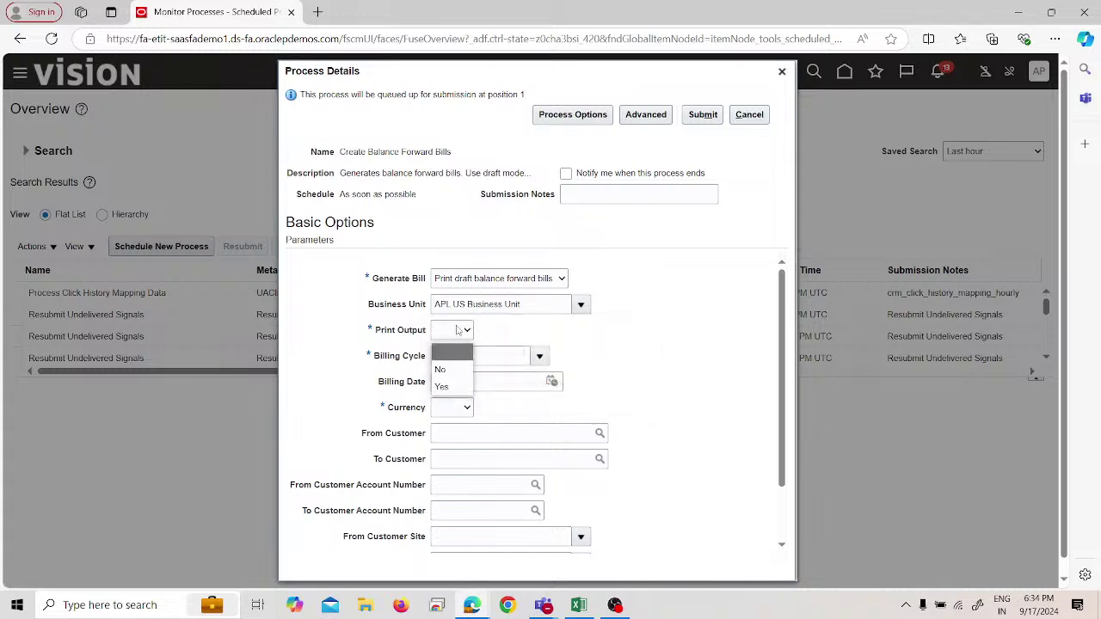
click(449, 385)
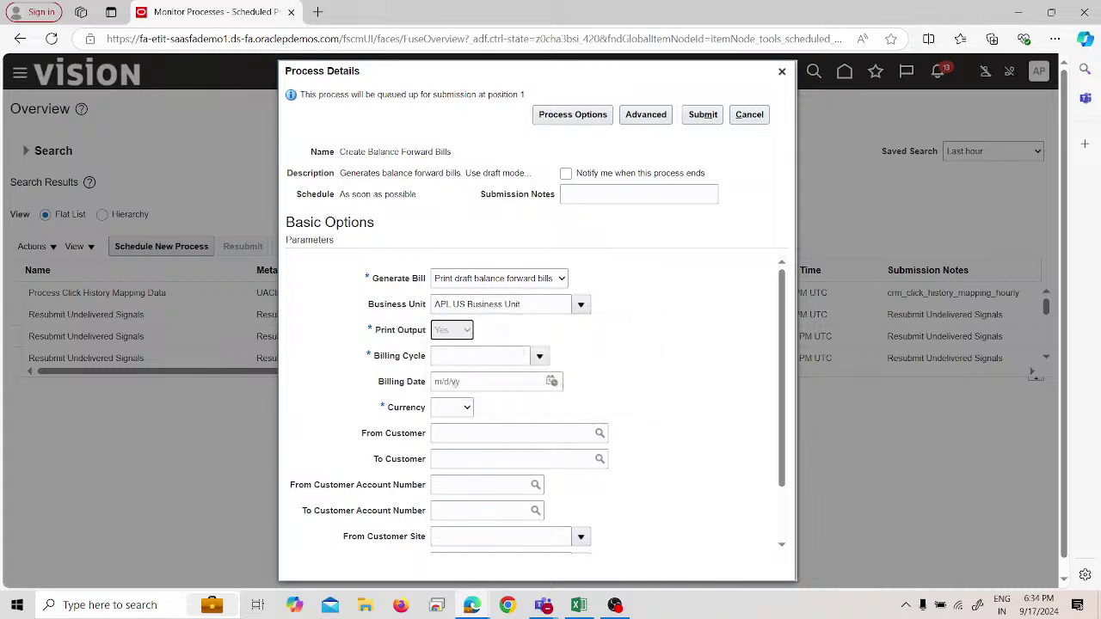
Step: Set the process's billing cycle to APL Monthly and its currency to USD - US Dollar
click(540, 358)
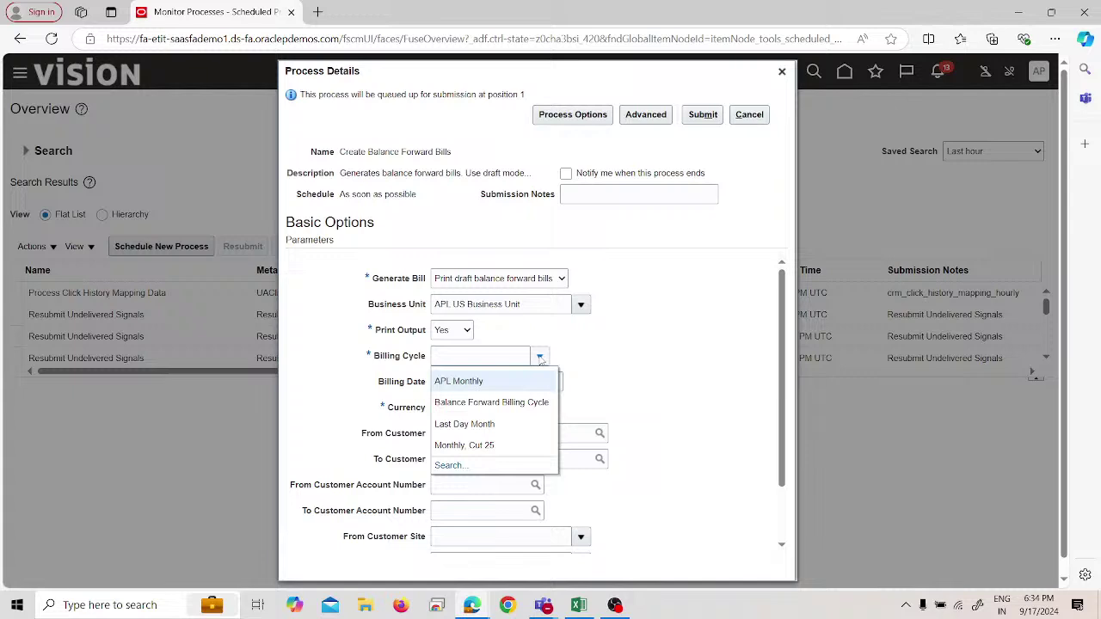
click(502, 380)
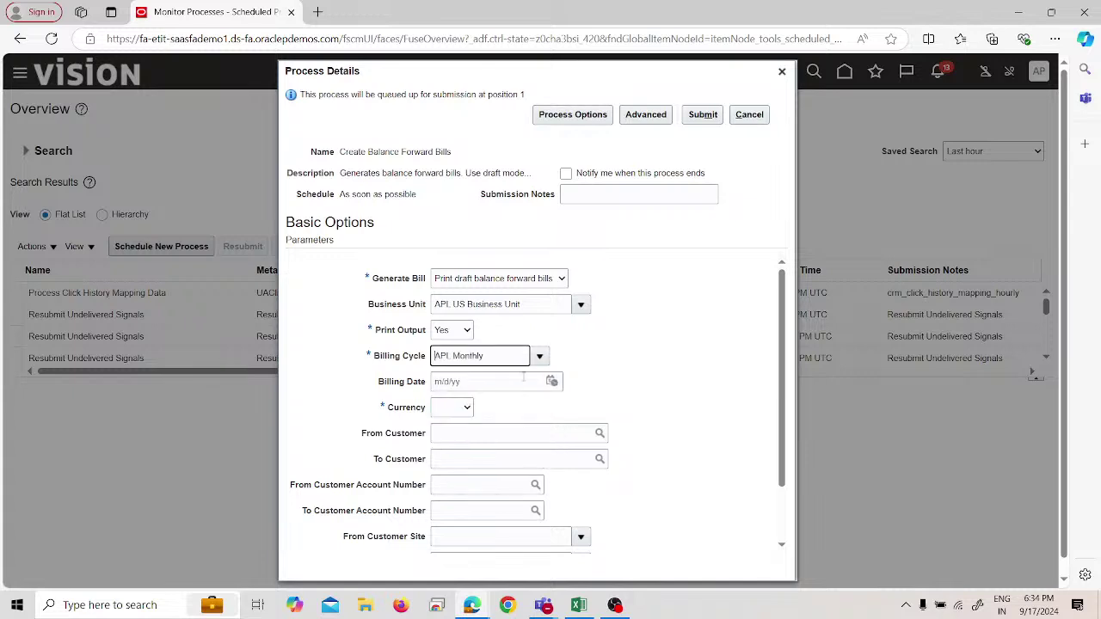
click(442, 412)
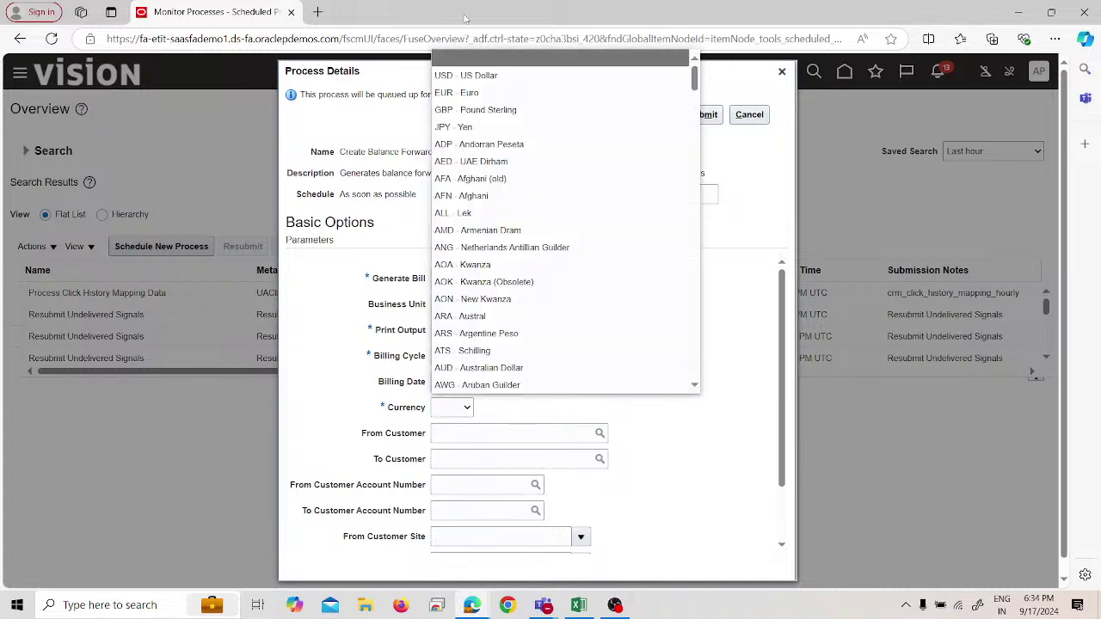
key(Down)
key(Return)
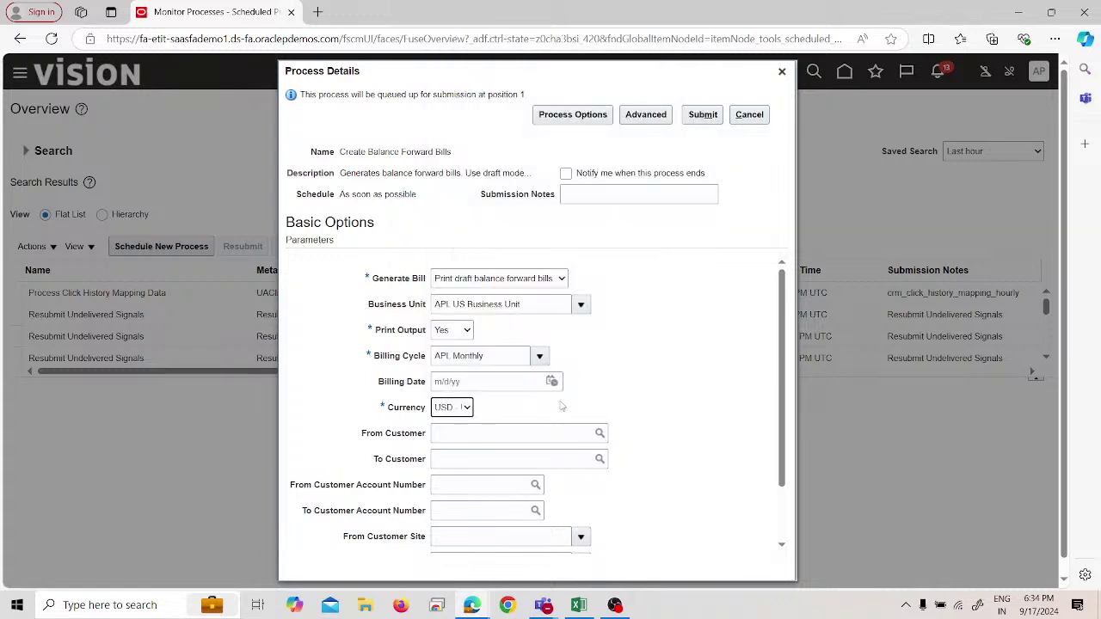
Step: Review the remaining parameters, submit the Create Balance Forward Bills process and acknowledge the confirmation
scroll(560, 407, down, 2)
scroll(545, 427, up, 1)
scroll(544, 430, up, 2)
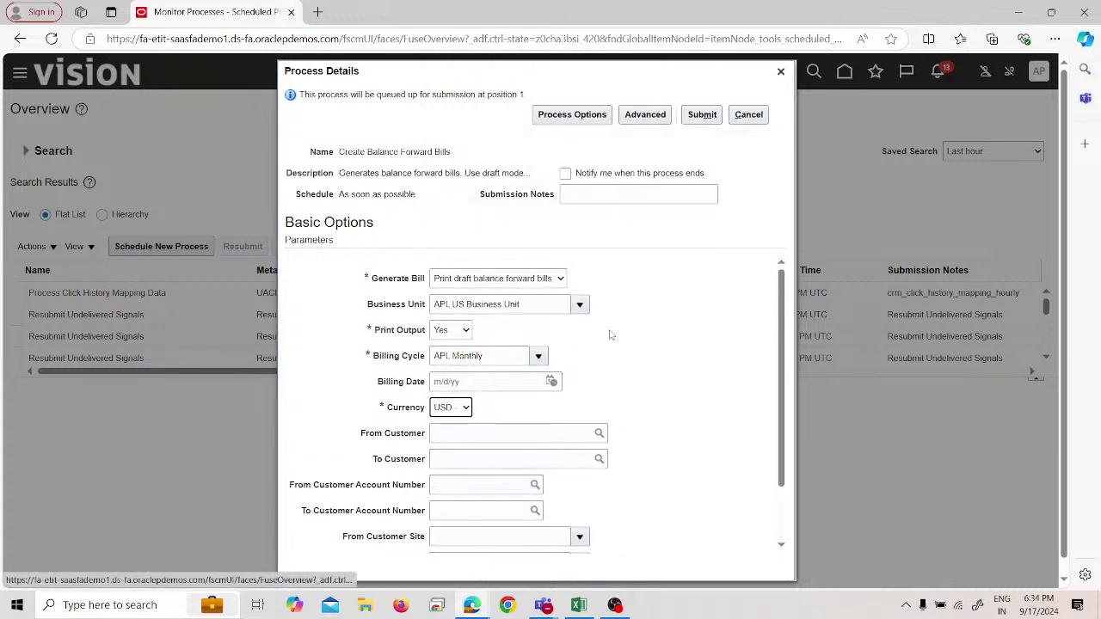
click(700, 114)
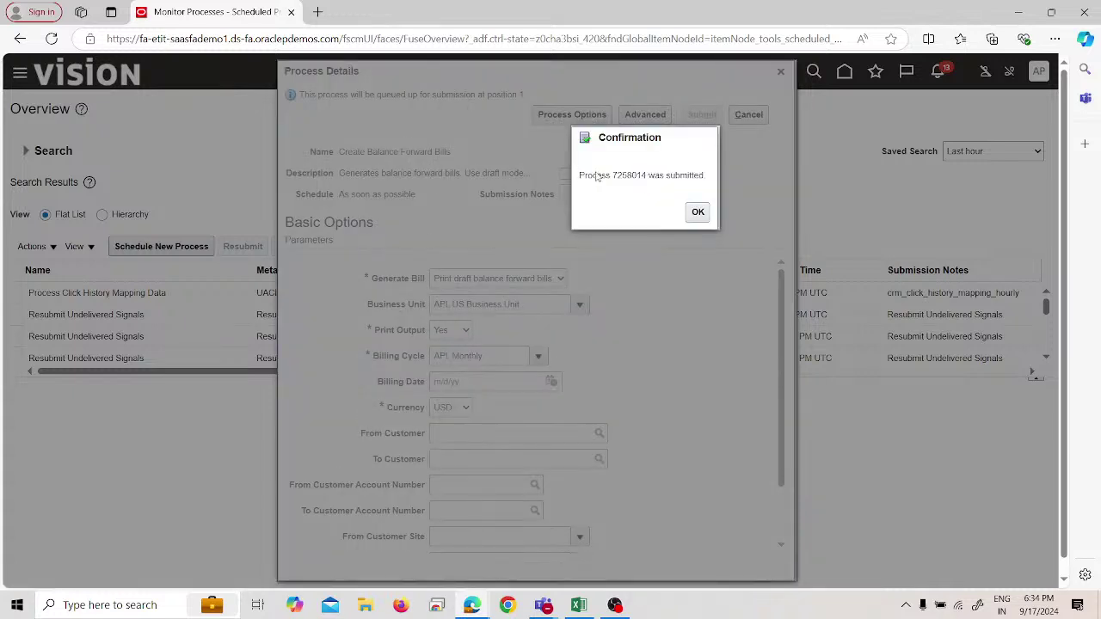
click(697, 213)
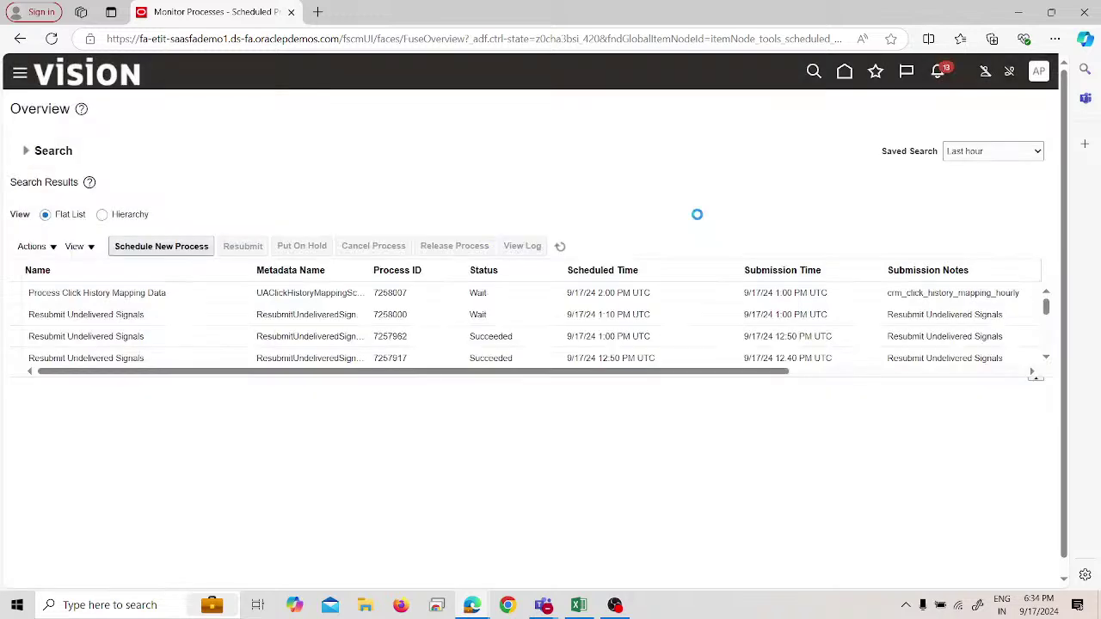
Step: Refresh the scheduled process list repeatedly to monitor the Create Balance Forward Bills job and its print subprocess
click(560, 251)
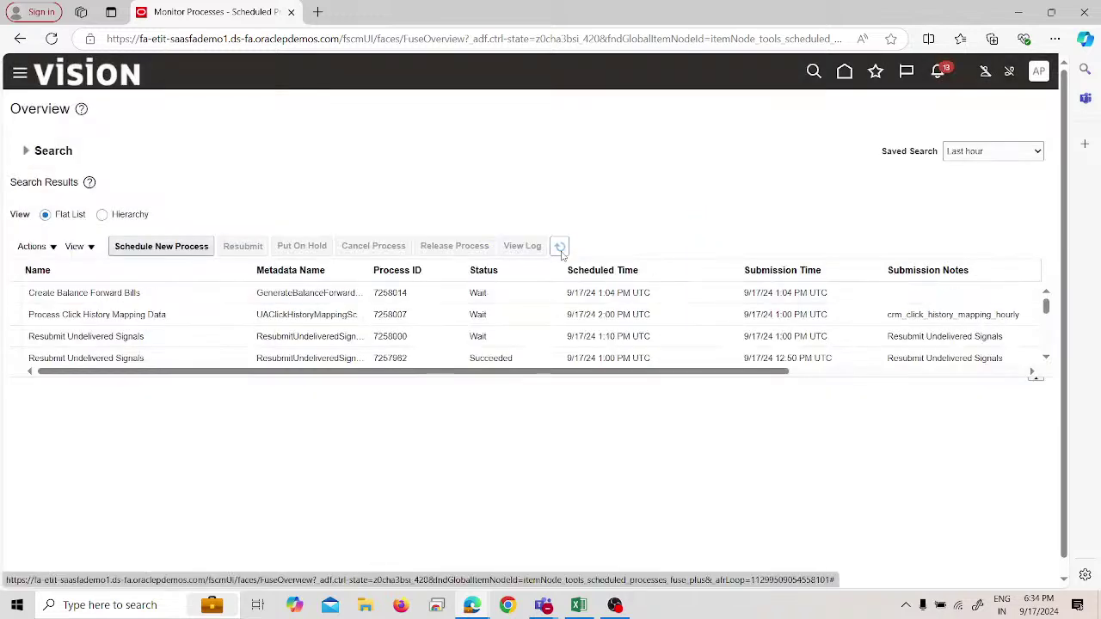
click(560, 248)
click(559, 247)
click(561, 250)
click(560, 249)
click(560, 249)
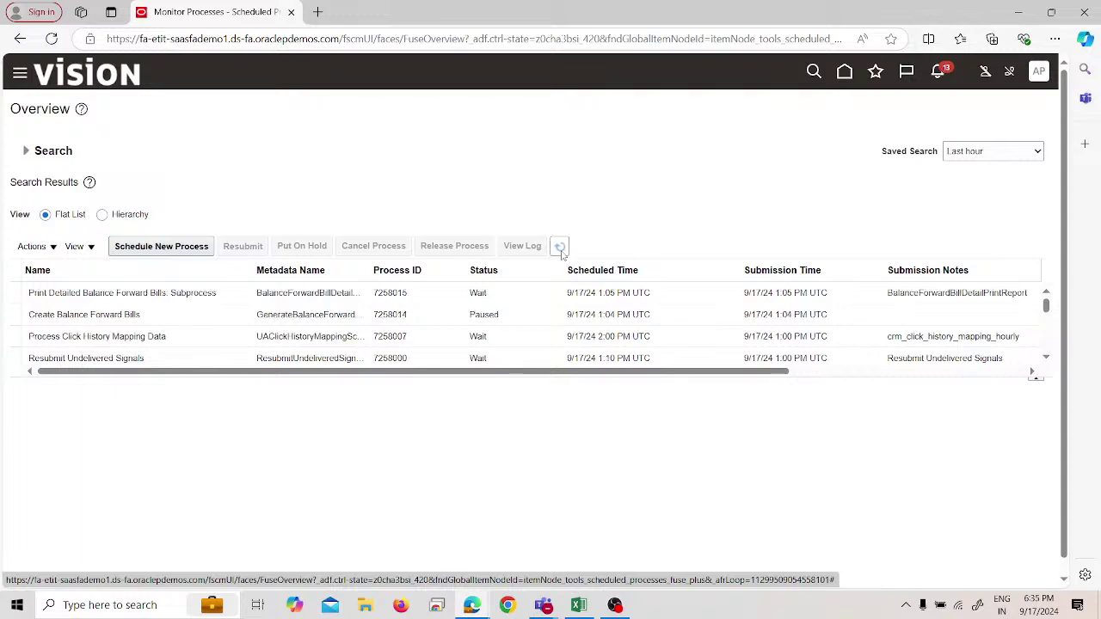
click(559, 249)
click(561, 249)
click(560, 248)
click(560, 247)
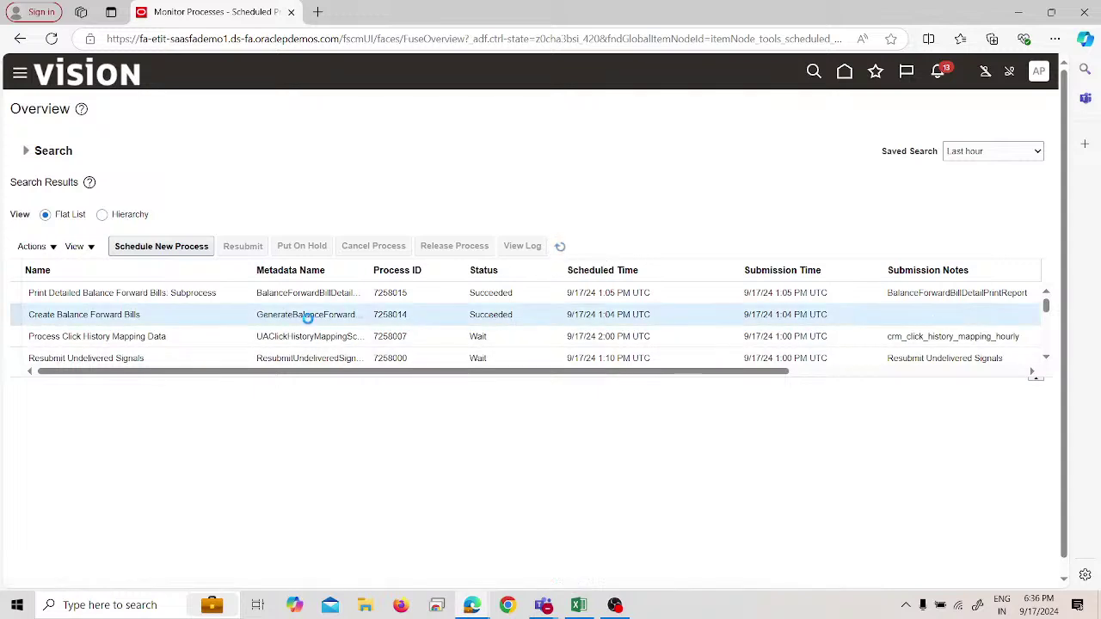
Step: Download the log attachment of the Create Balance Forward Bills process, view it in Notepad and close it
click(307, 316)
scroll(239, 489, down, 1)
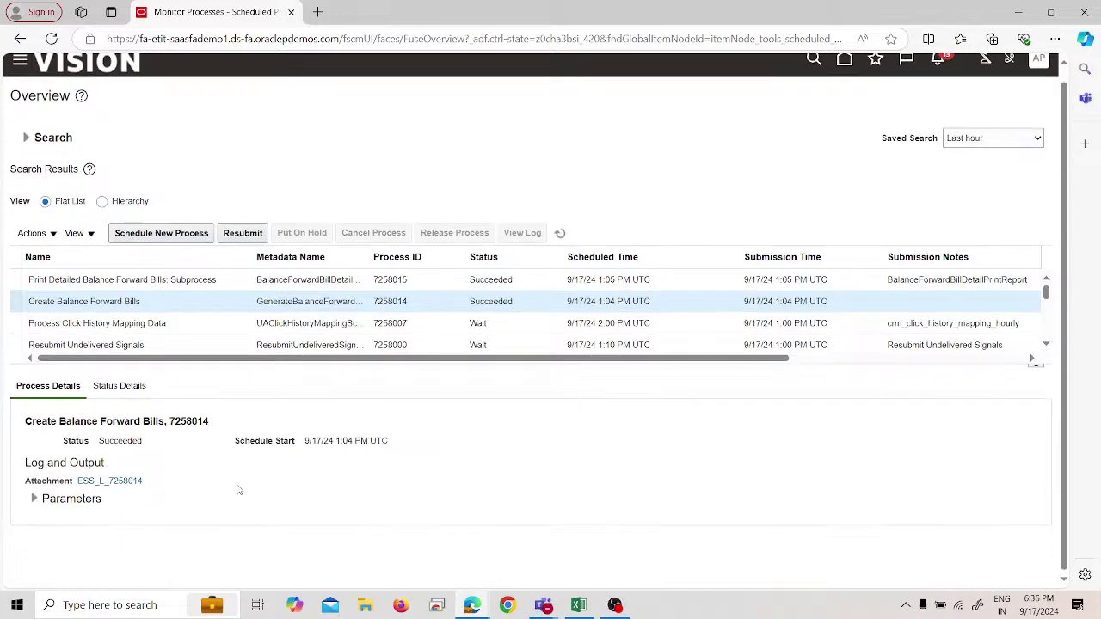
click(123, 481)
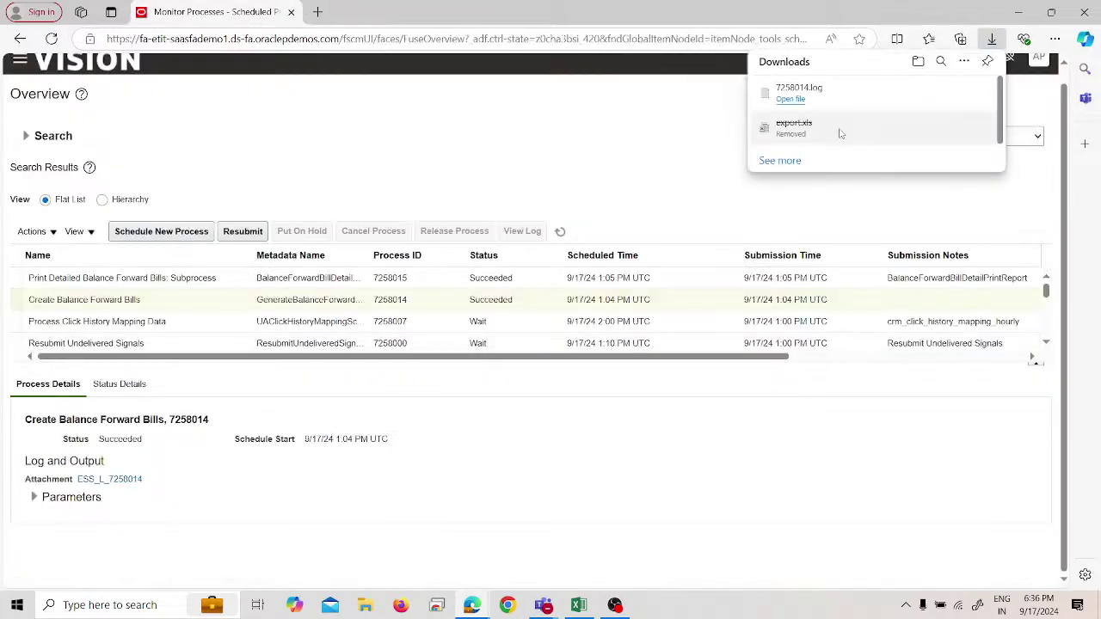
click(131, 483)
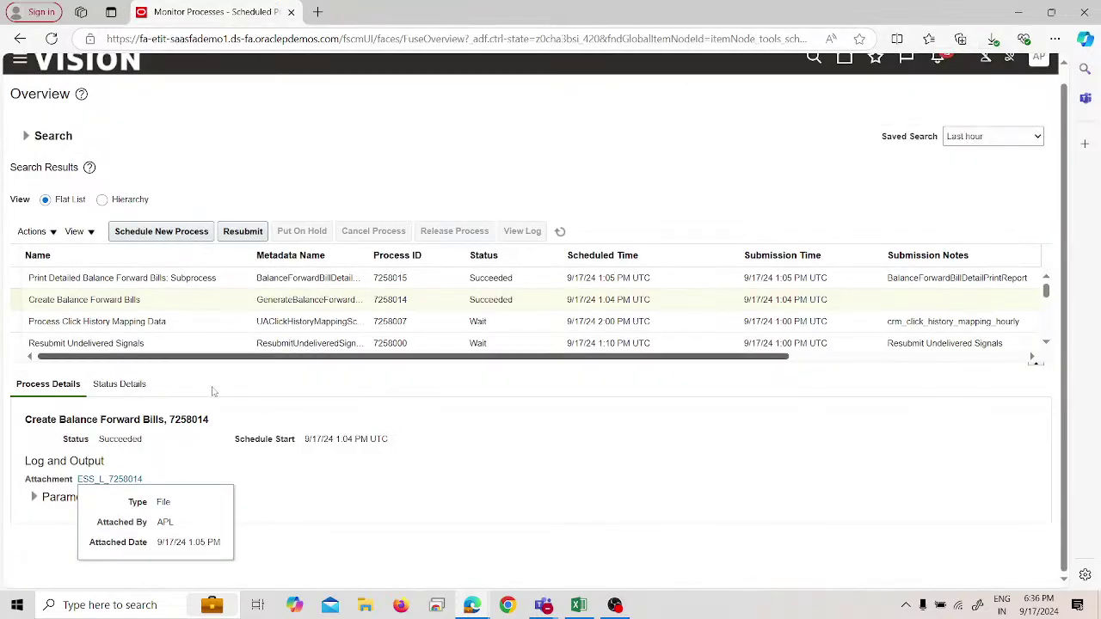
click(992, 39)
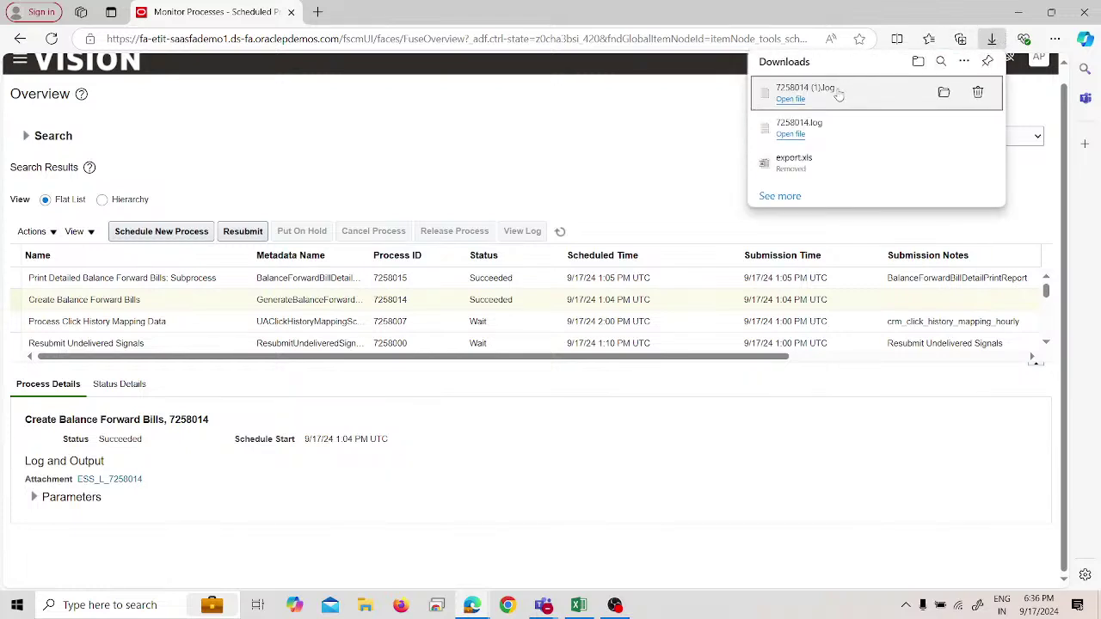
click(790, 99)
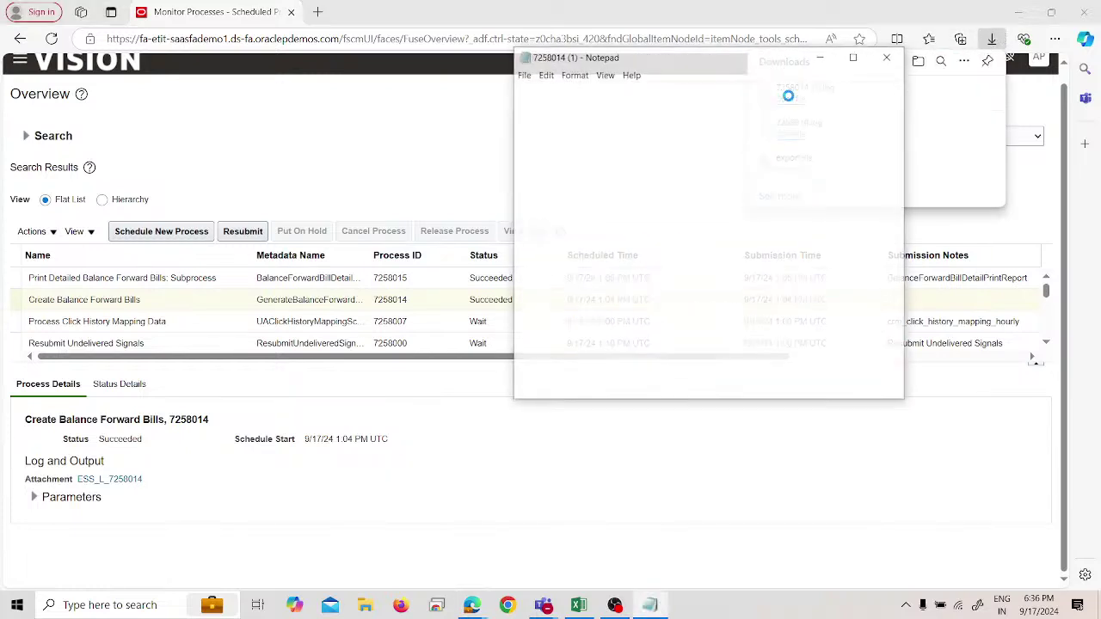
click(887, 56)
Step: Republish the output of the Print Detailed Balance Forward Bills subprocess for online viewing
click(456, 278)
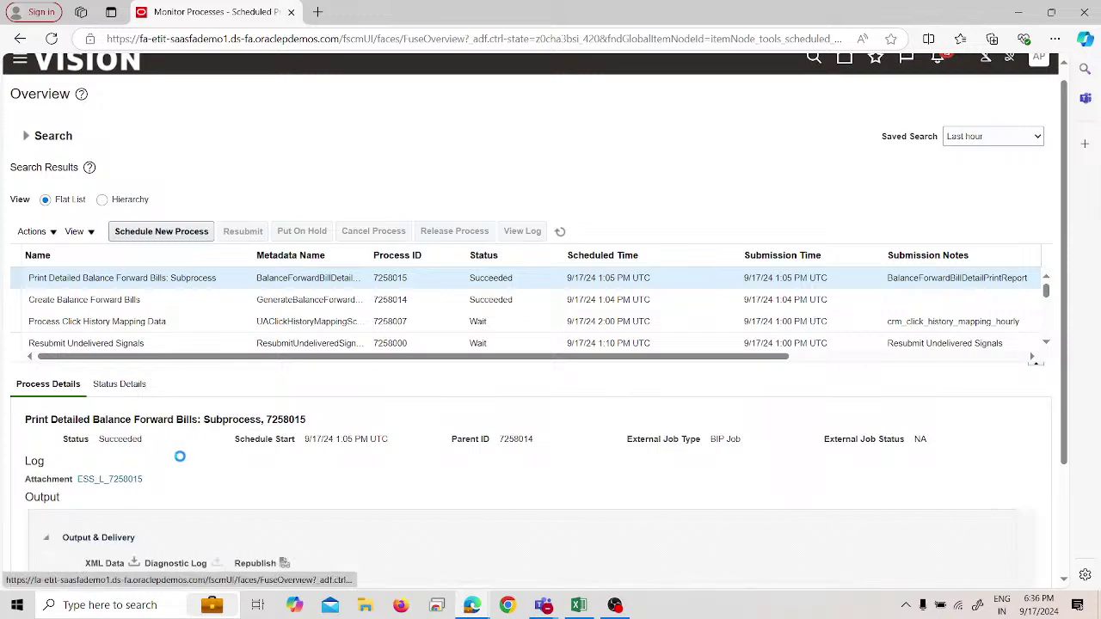
scroll(215, 460, down, 2)
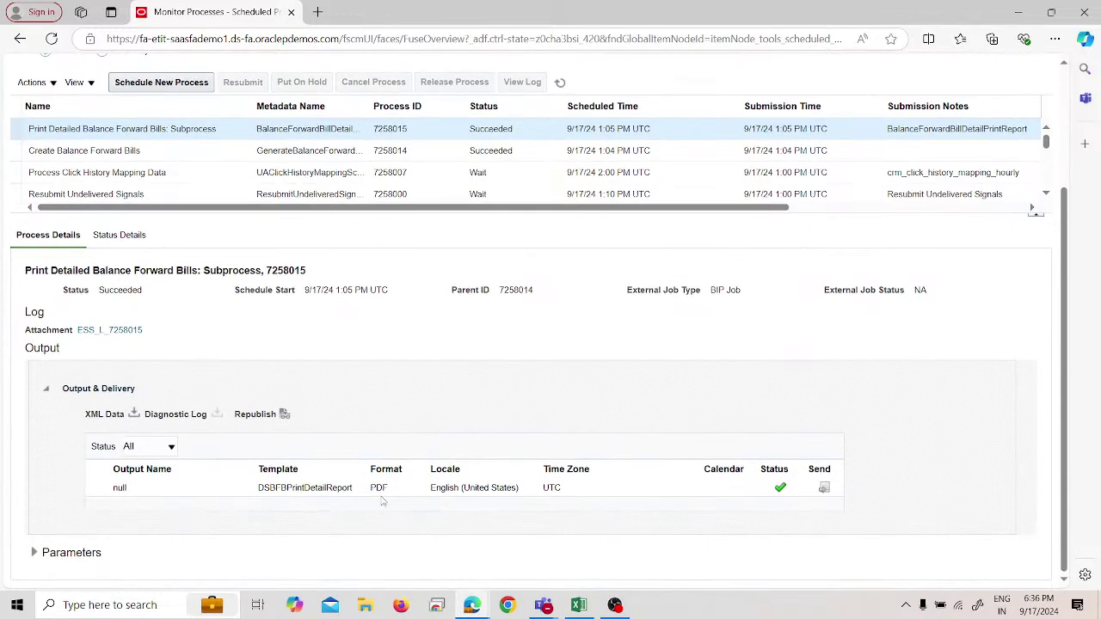
click(283, 414)
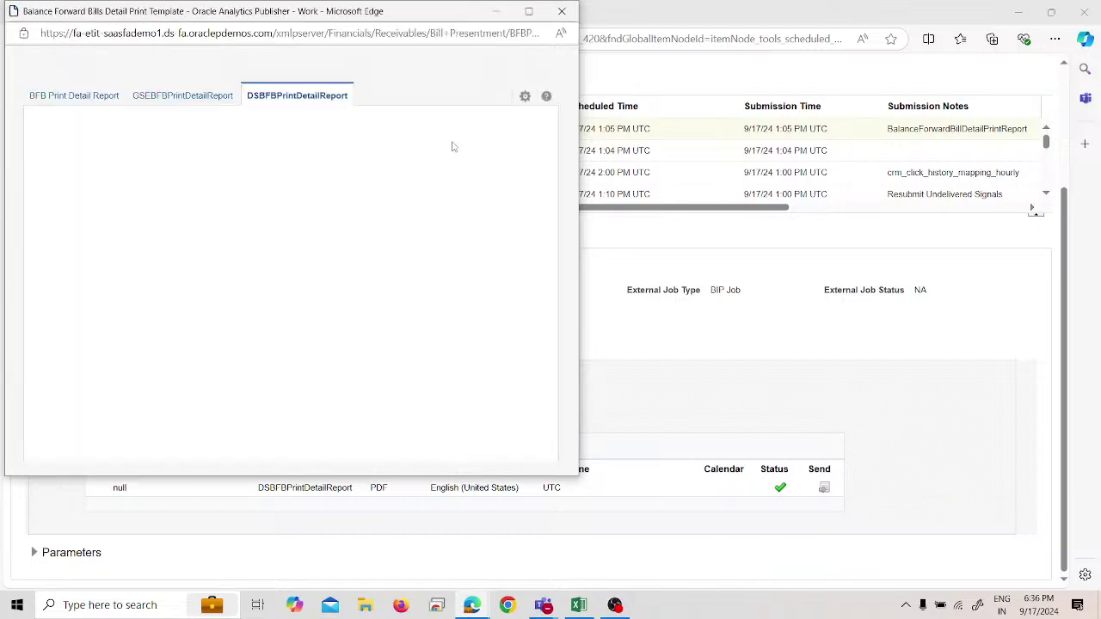
Step: Check the BFB Print Detail Report, GSEBFBPrintDetailReport and DSBFBPrintDetailReport layouts, and move the report window off the process details
click(203, 101)
click(103, 99)
click(230, 100)
click(258, 99)
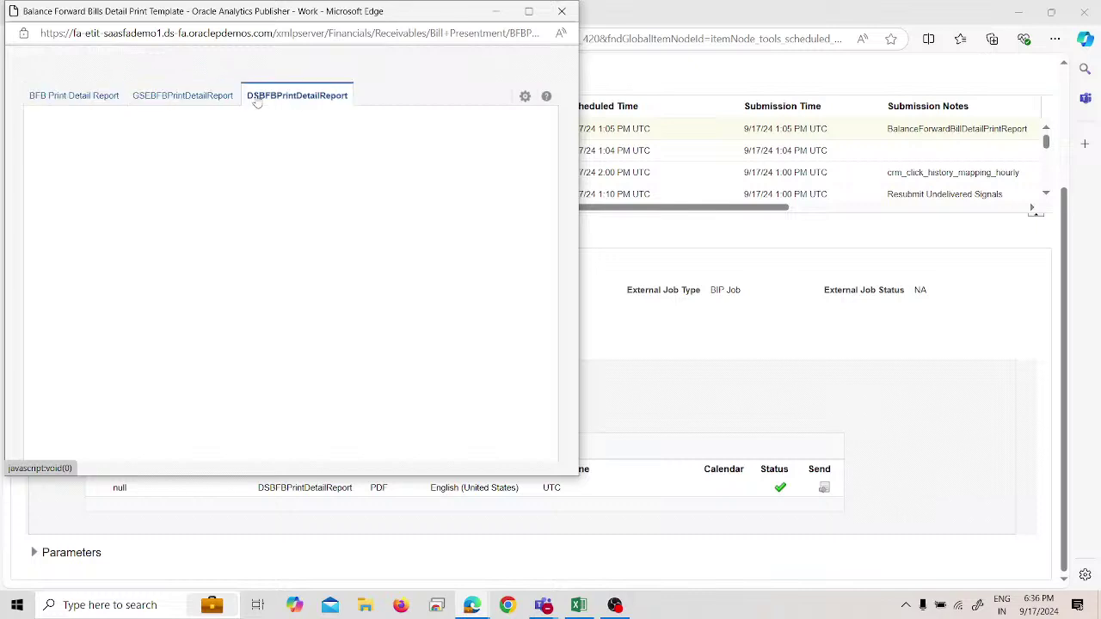
click(527, 10)
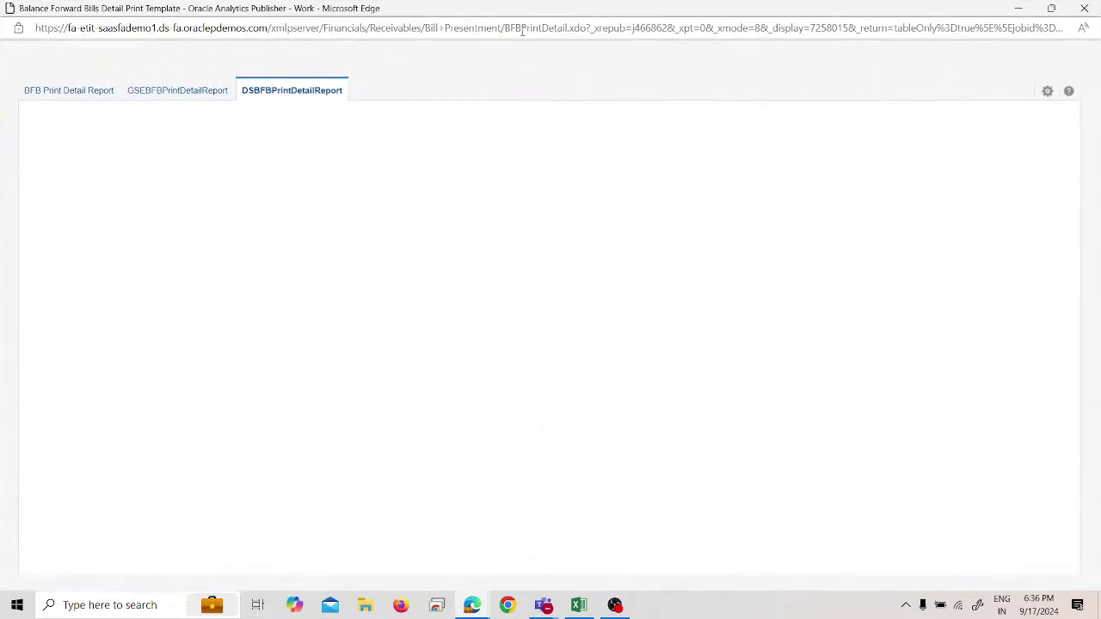
double_click(700, 8)
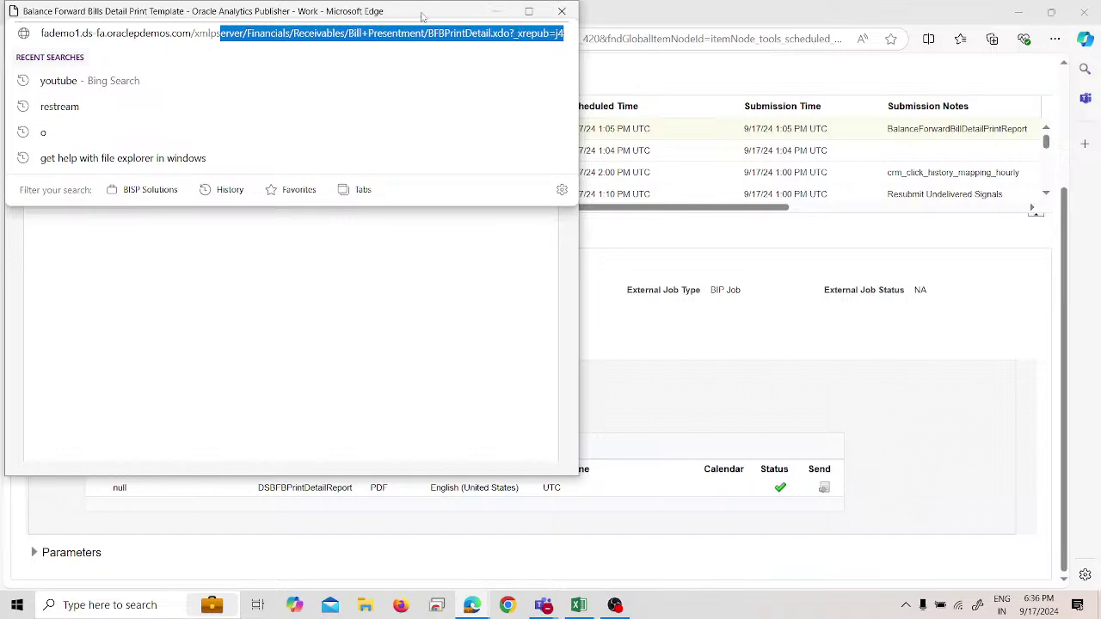
drag(424, 16, 912, 21)
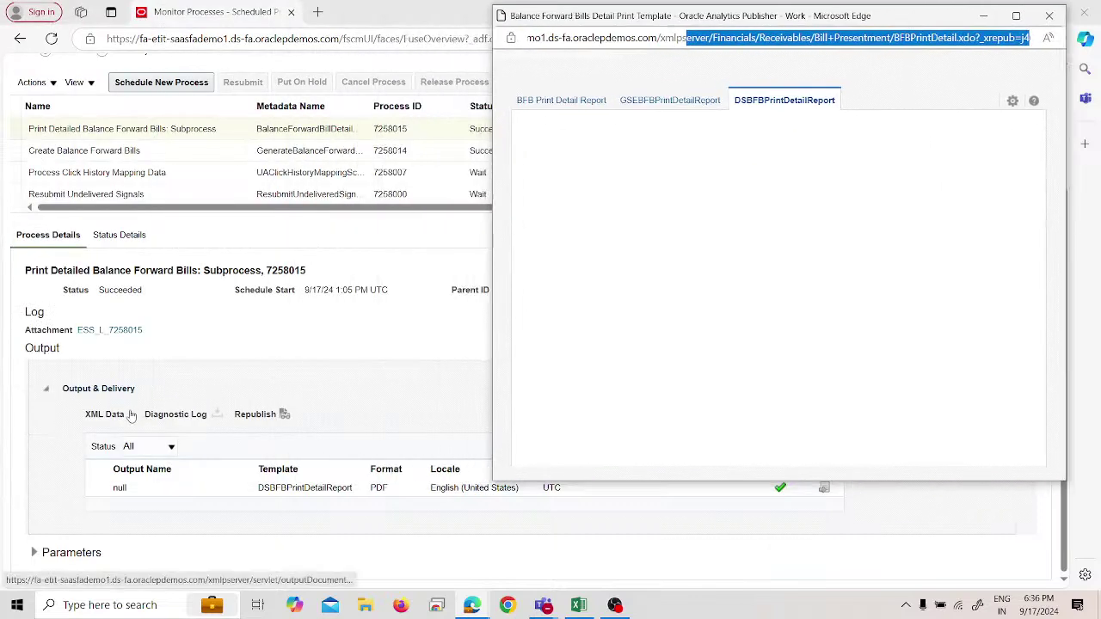
Step: Download the print subprocess's log attachment and expand its parameters
click(111, 334)
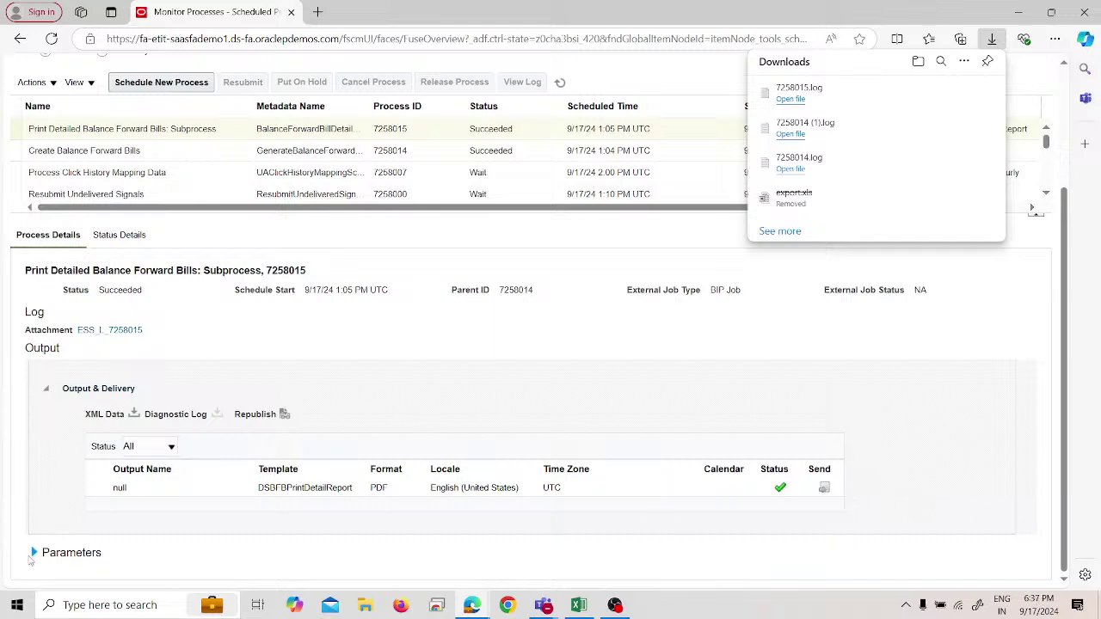
click(35, 552)
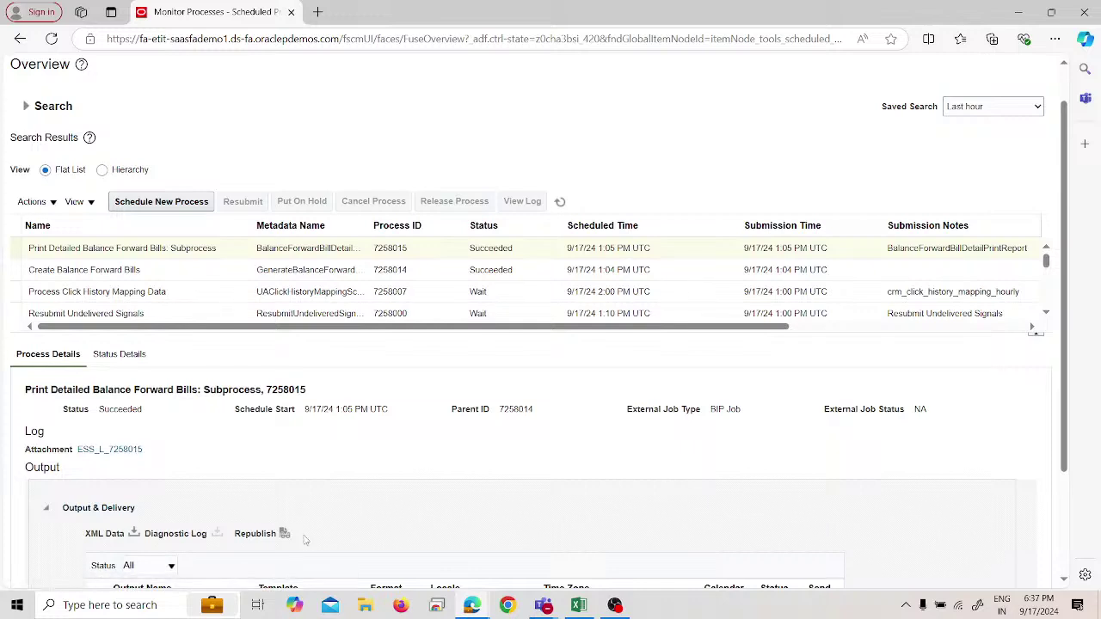
Step: Recheck the BFB Print Detail Report layout in the open report window, republish the subprocess output again and close both report windows
click(472, 604)
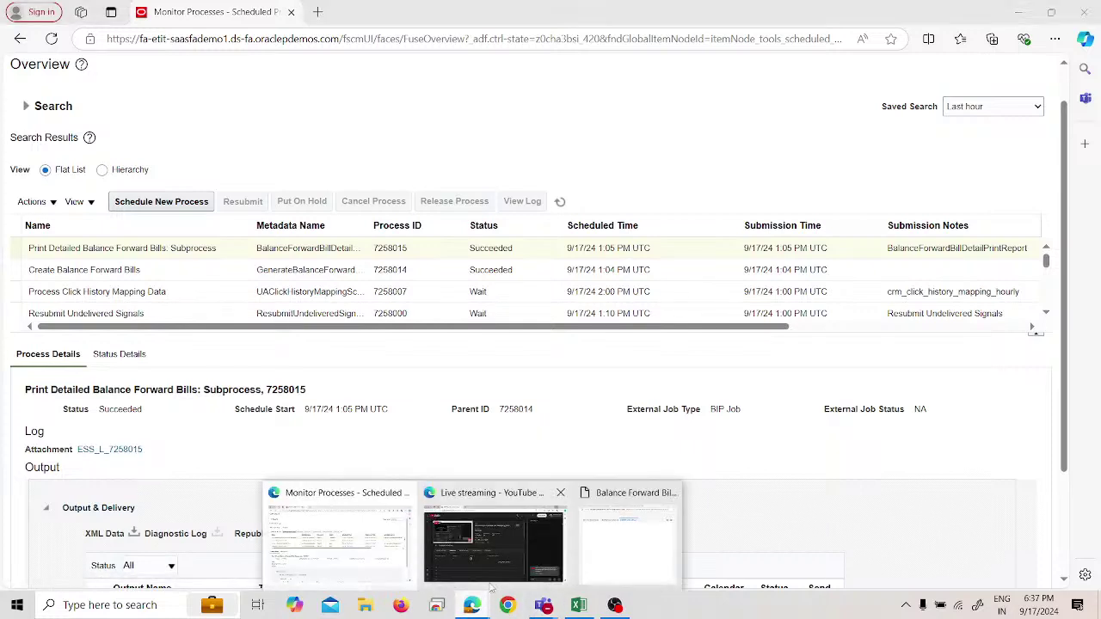
click(608, 539)
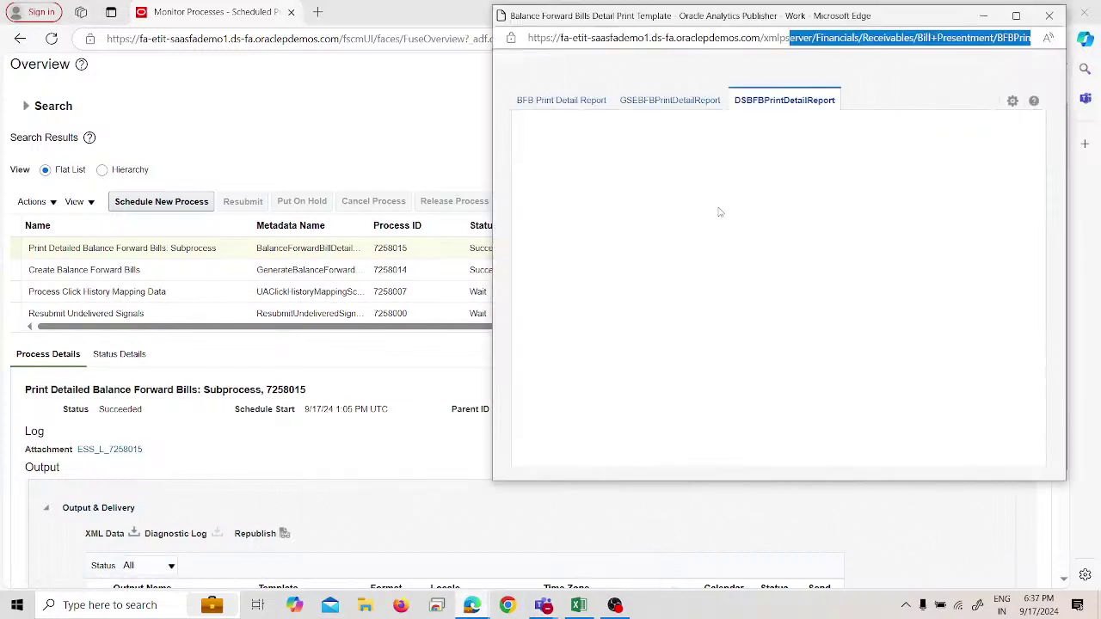
click(579, 105)
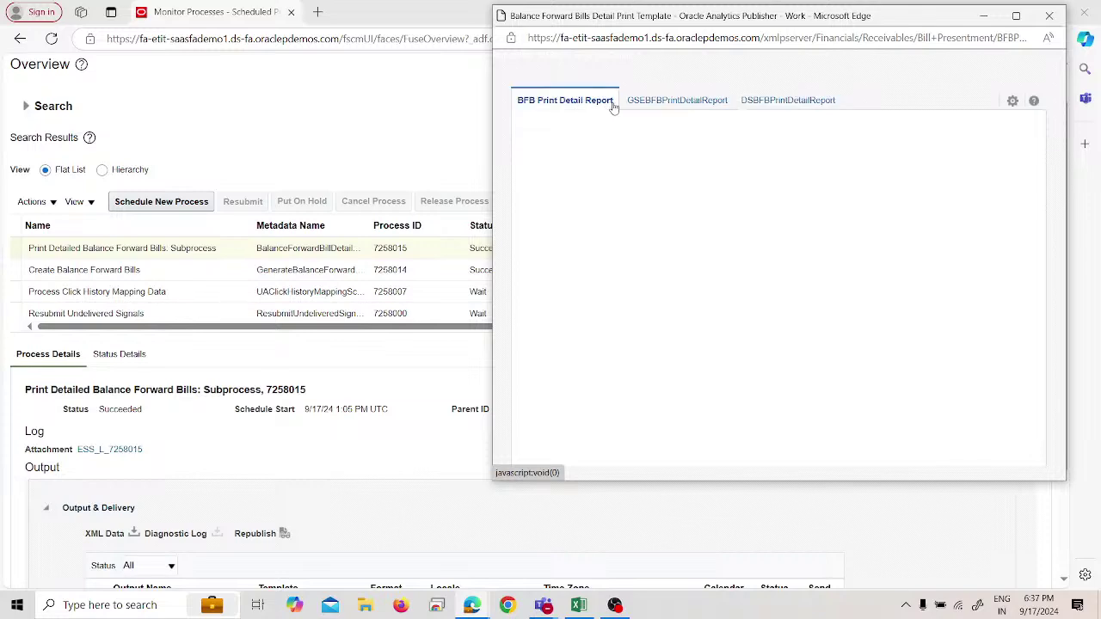
click(1049, 16)
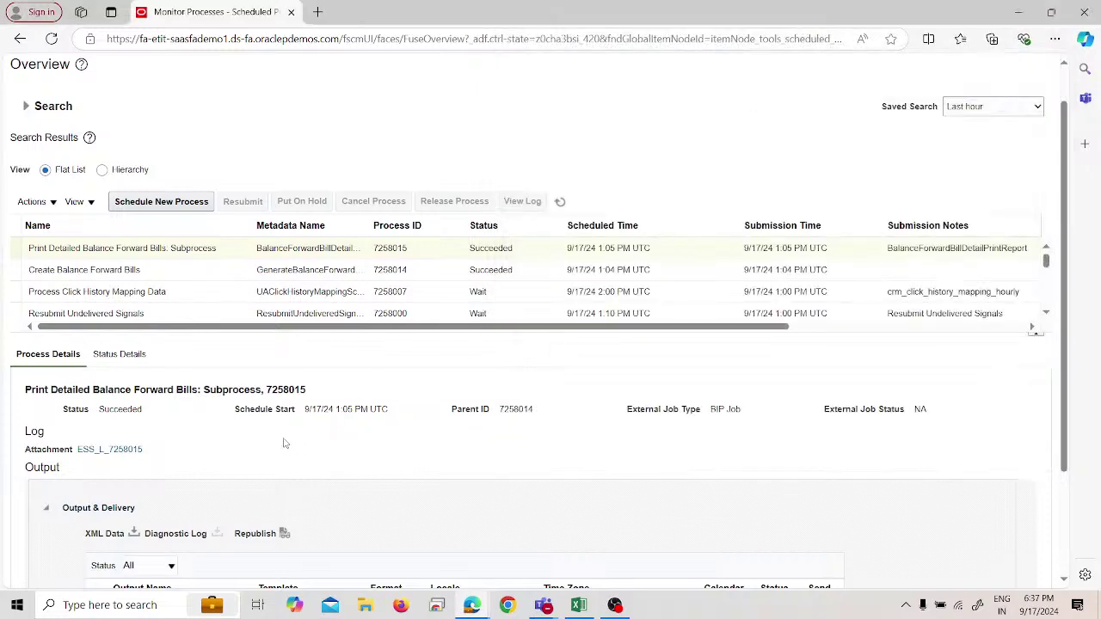
click(284, 534)
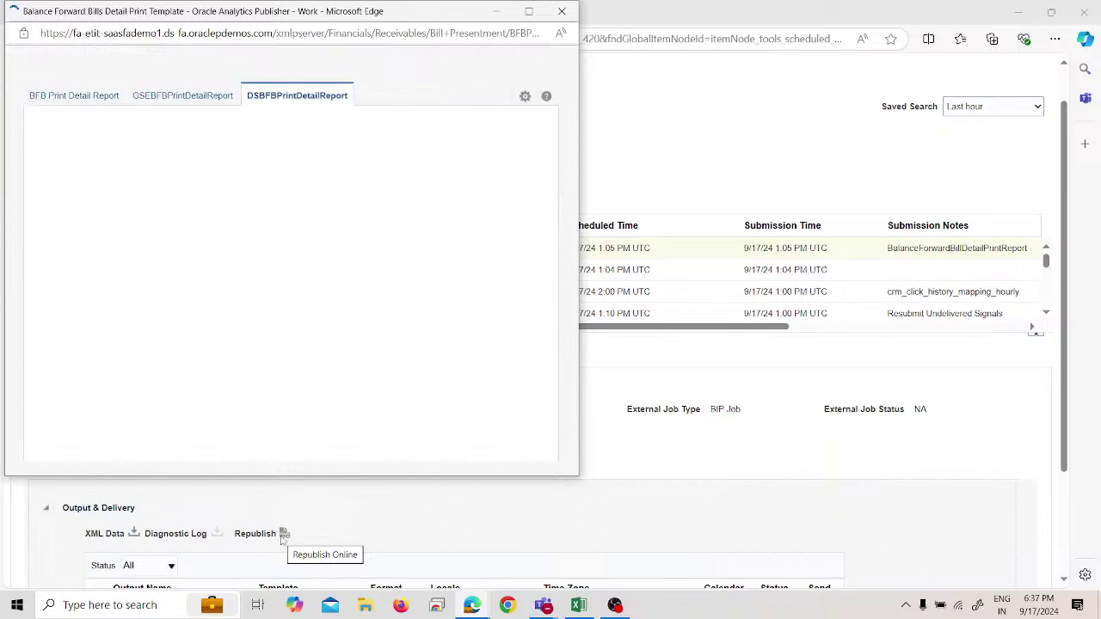
click(562, 10)
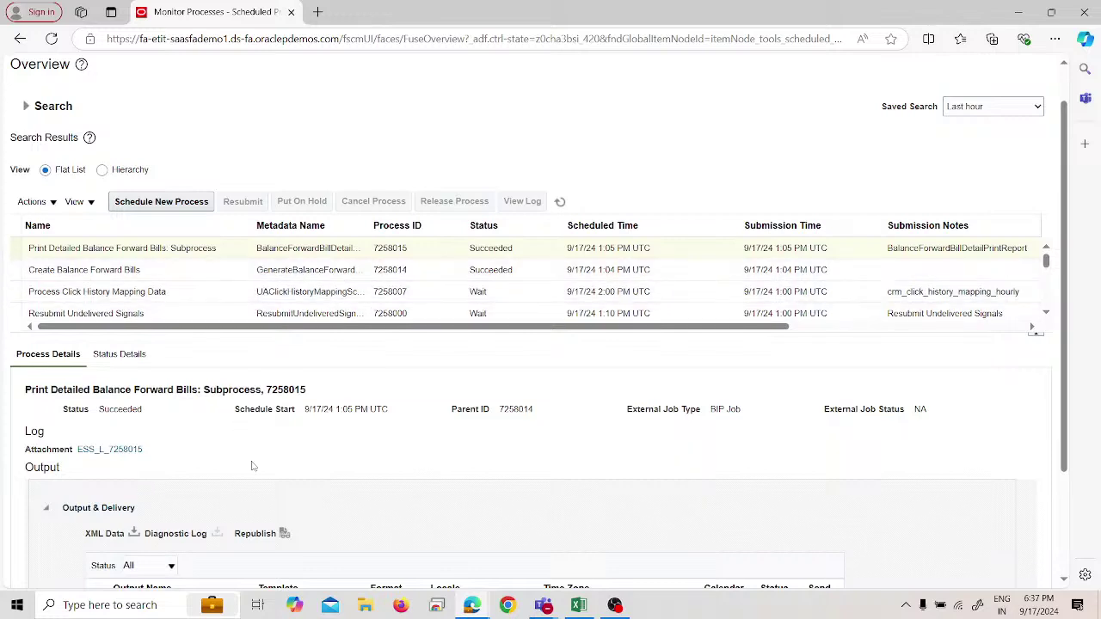
Step: Examine the print subprocess's status details, and return to its process details to review the output section
scroll(297, 467, up, 1)
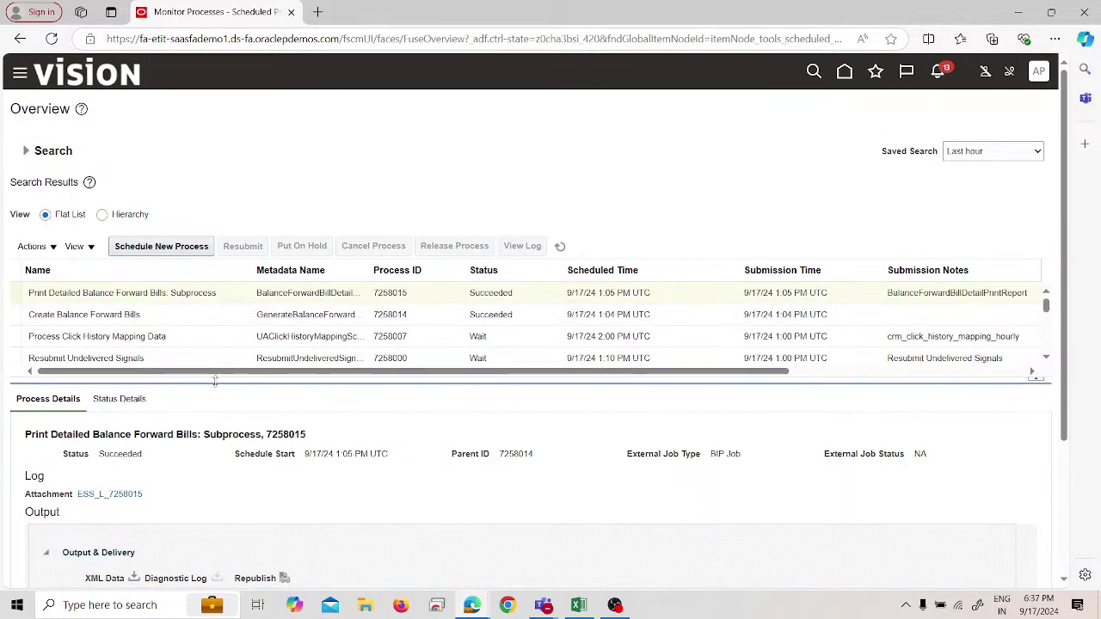
click(119, 398)
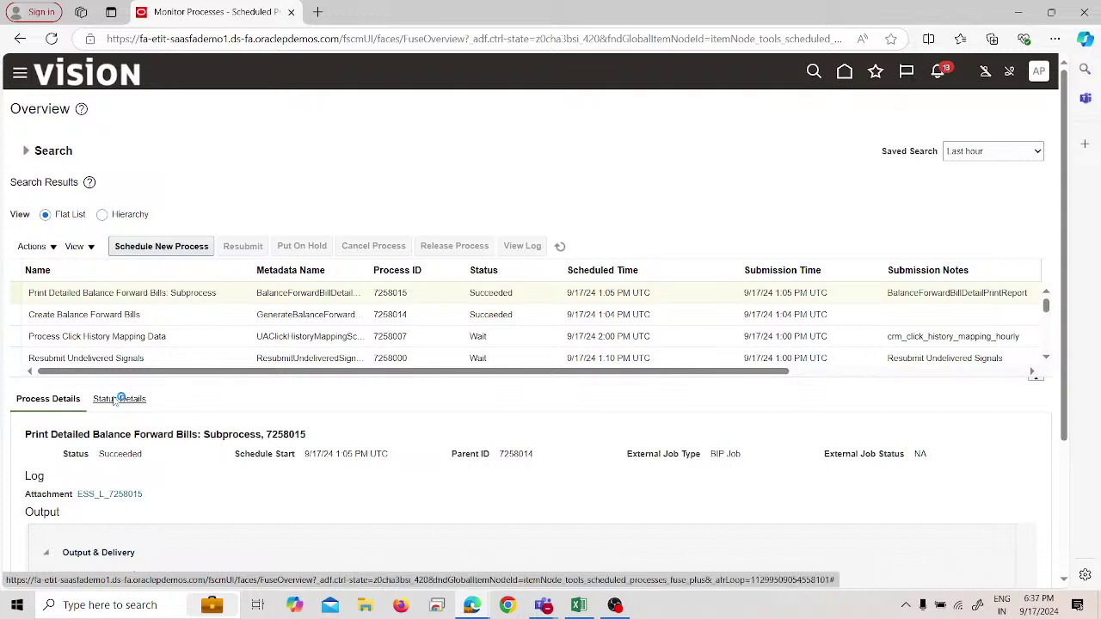
scroll(305, 455, down, 1)
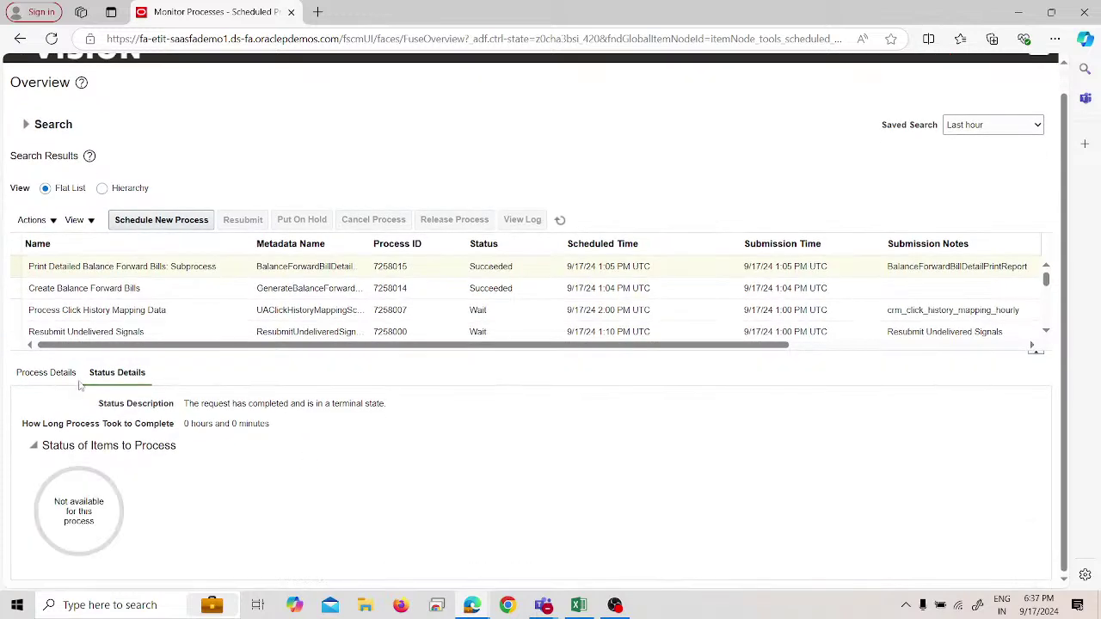
drag(79, 386, 17, 372)
click(105, 404)
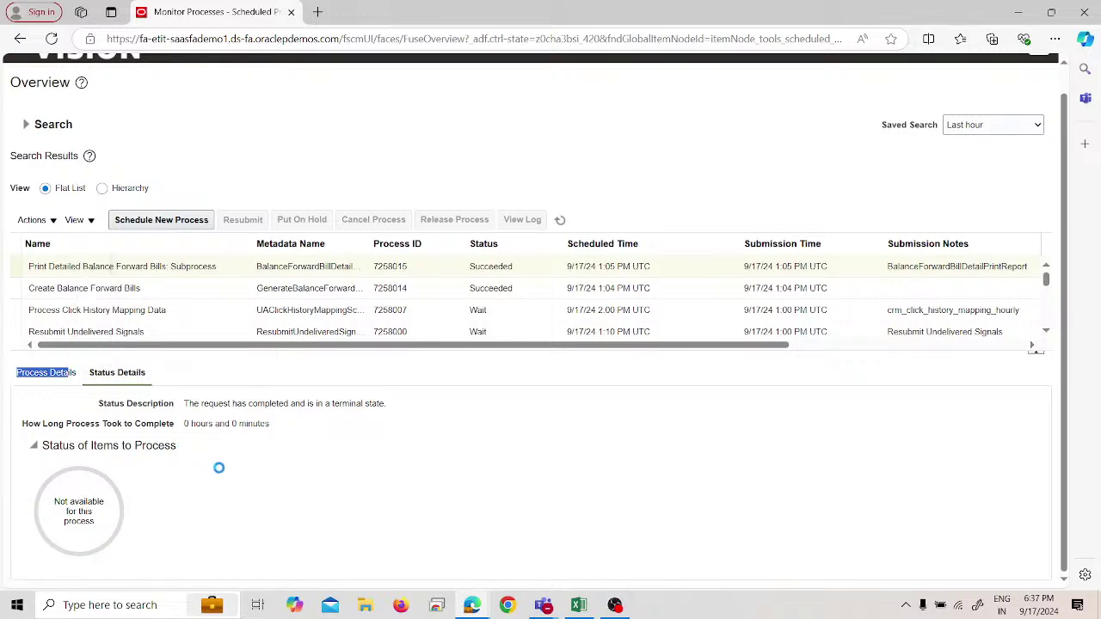
scroll(219, 472, down, 3)
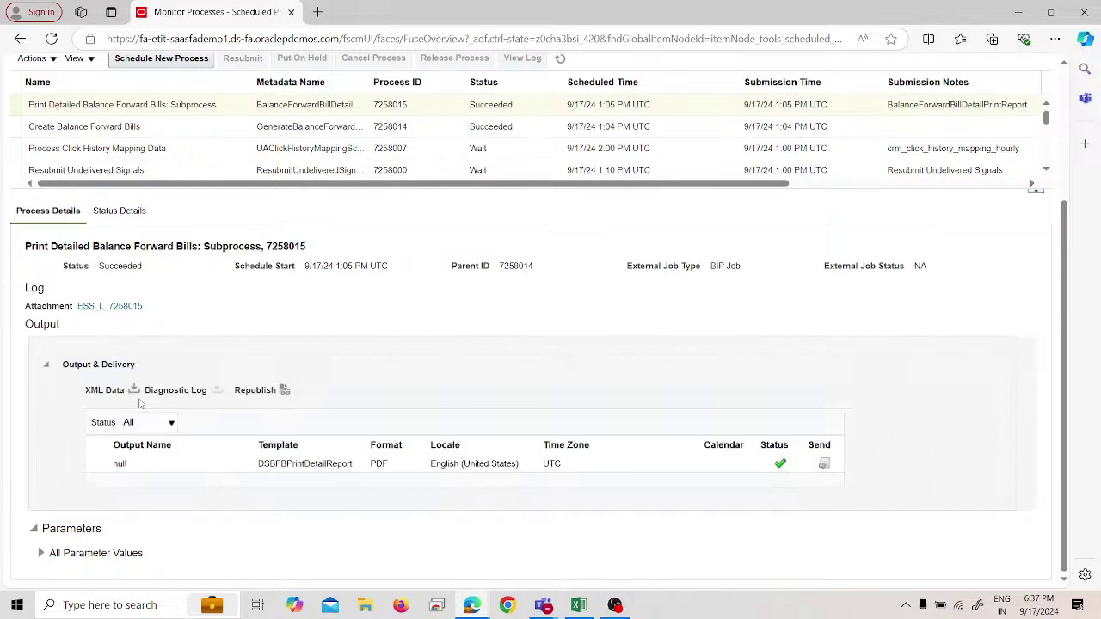
Step: Go from the scheduled processes to the Receivables Billing work area and open Manage Transactions
scroll(139, 402, up, 3)
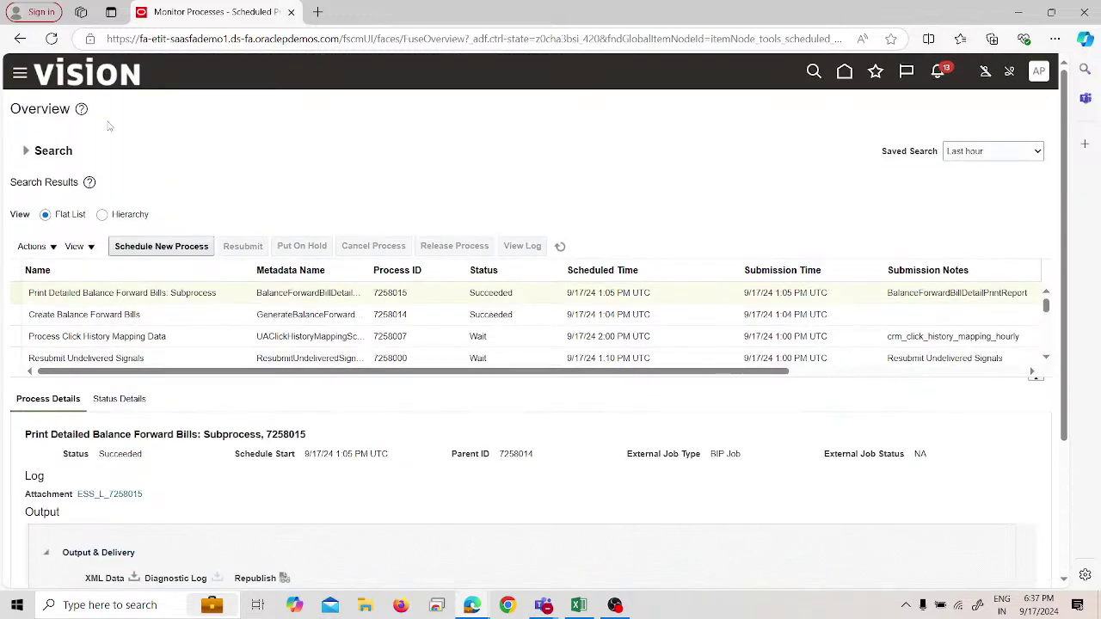
click(19, 72)
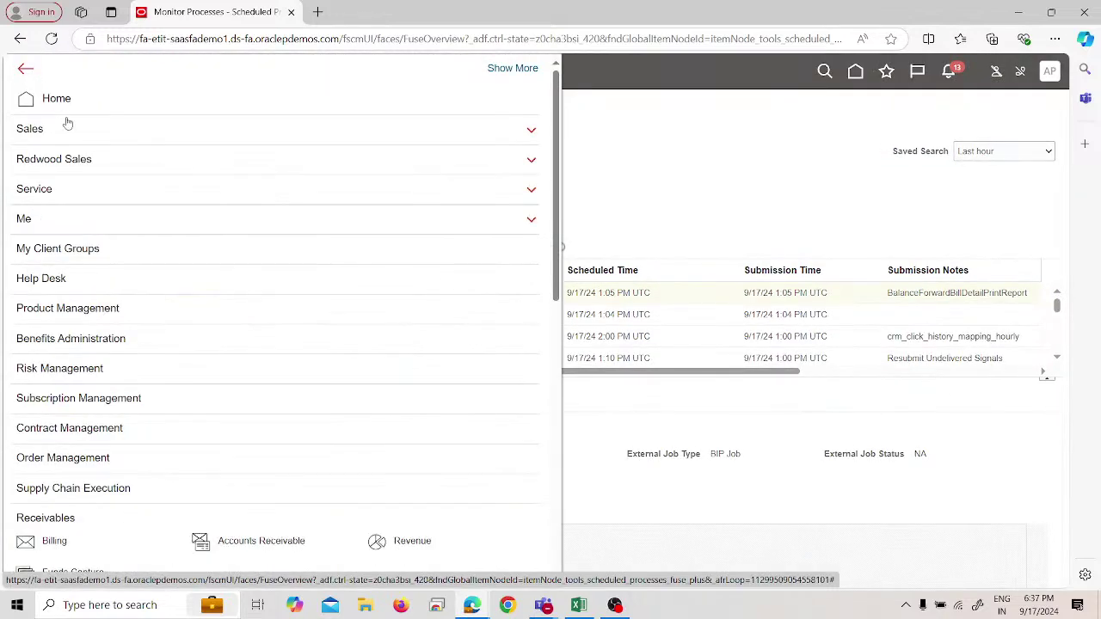
click(89, 541)
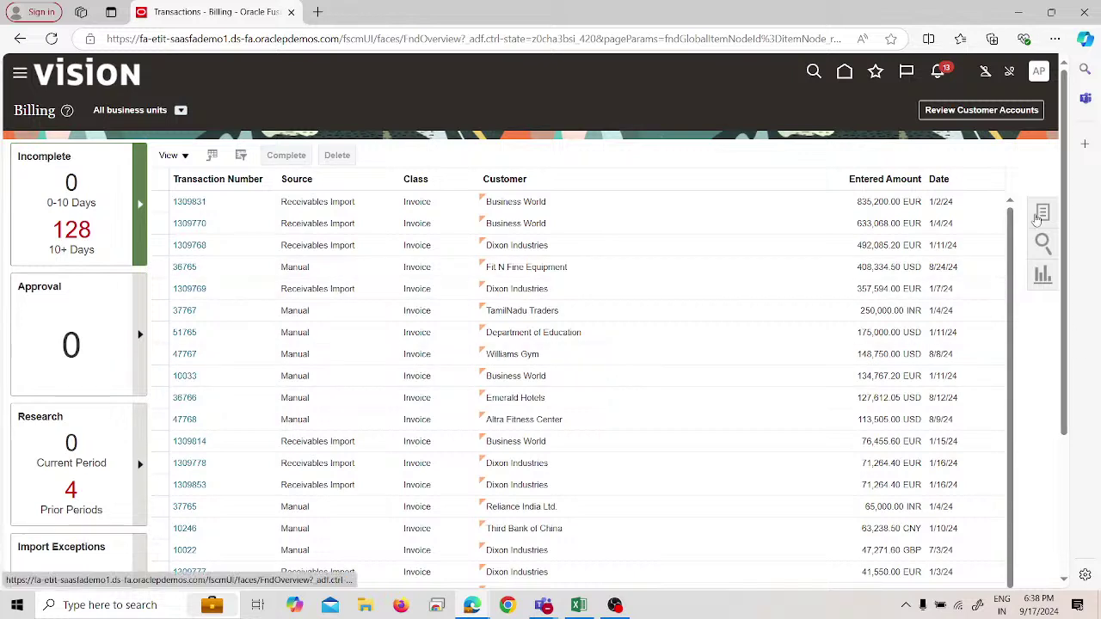
click(1036, 217)
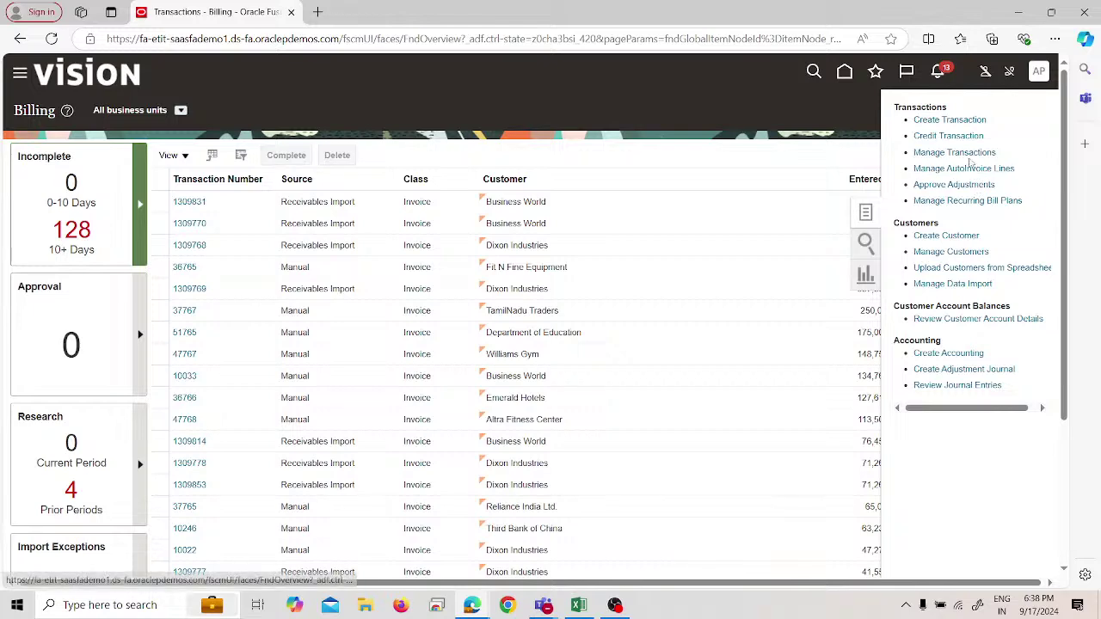
click(968, 152)
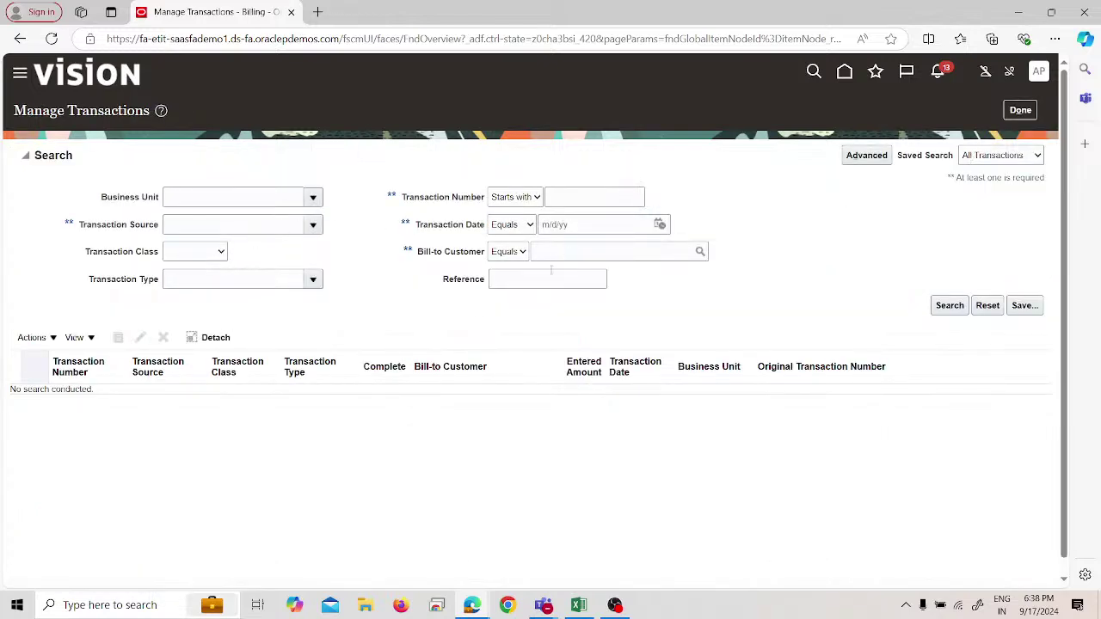
Step: Search the transactions for bill-to customer BFB Customer, review the listed invoices and return to the Billing overview
click(563, 257)
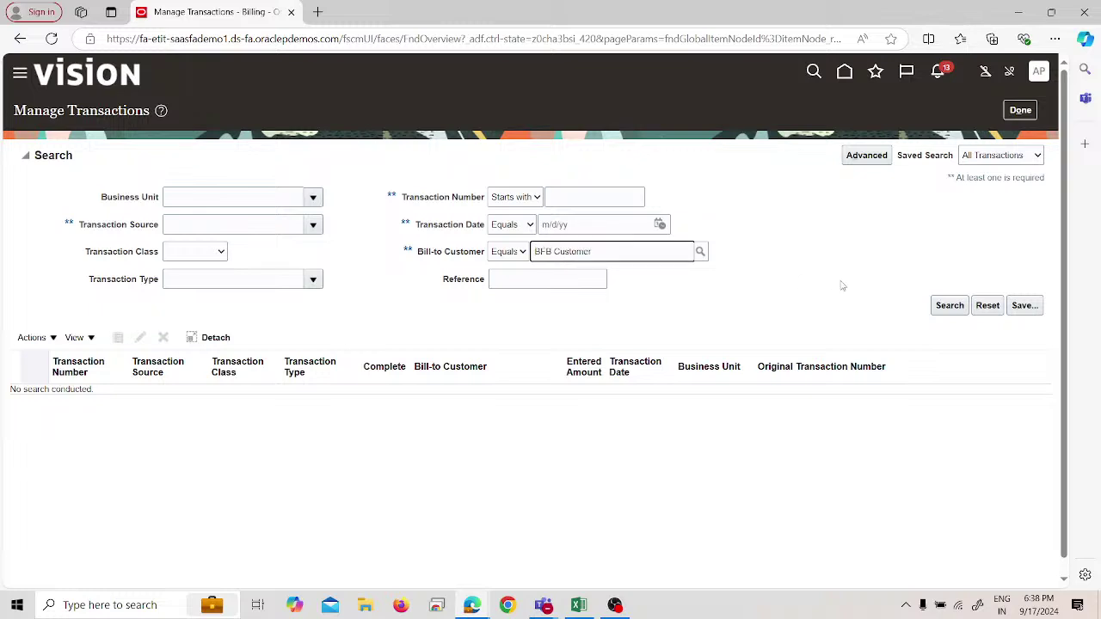
click(952, 305)
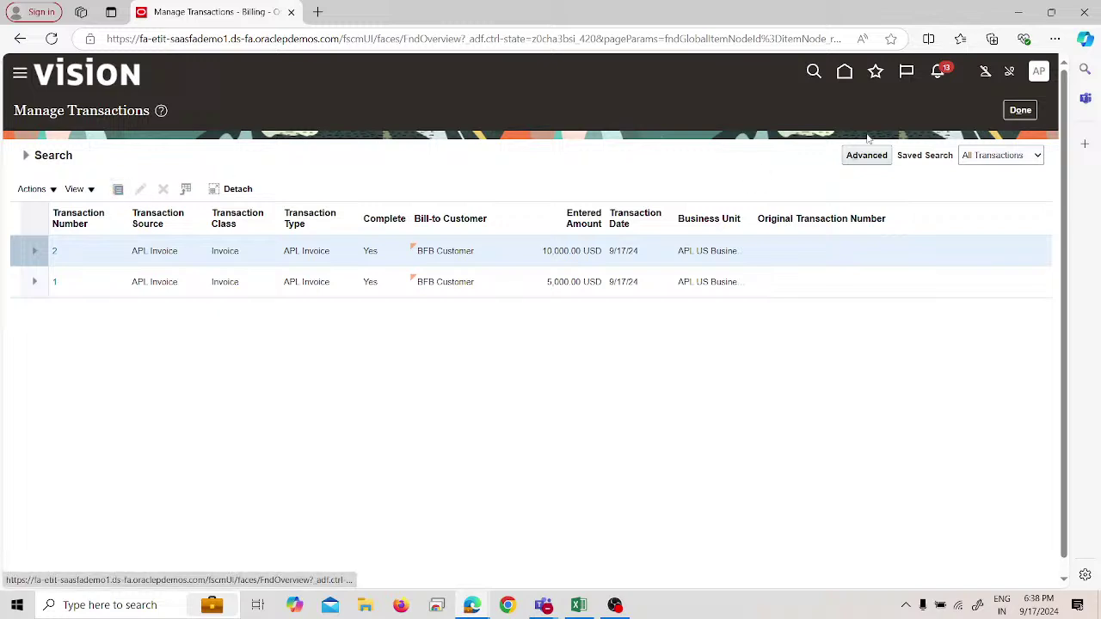
click(1020, 110)
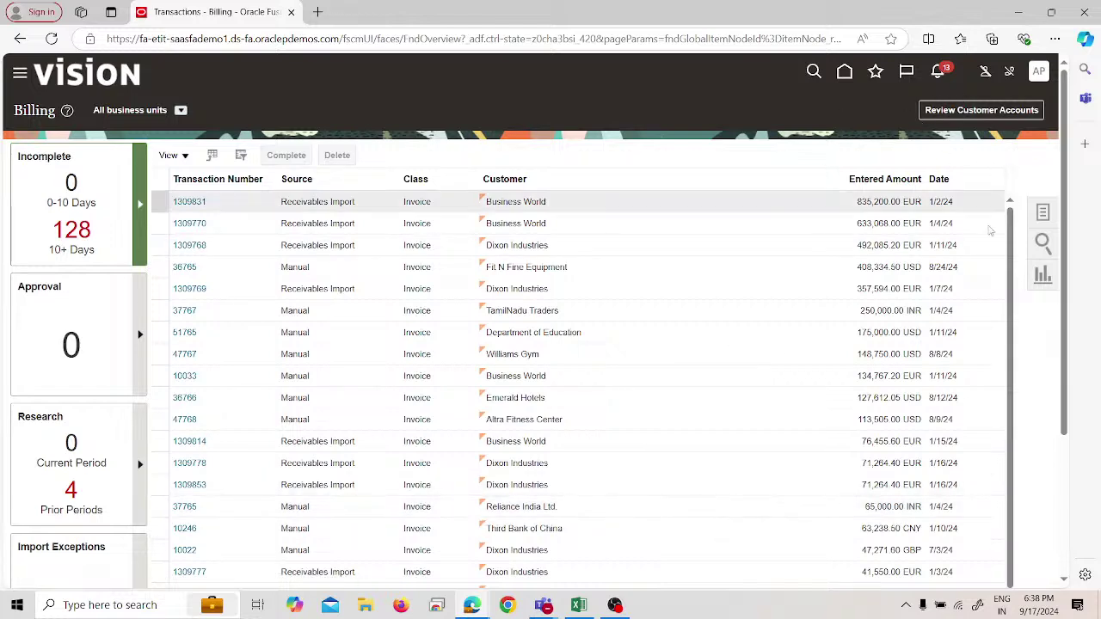
Step: Switch to the YouTube Studio live streaming window and end the live stream, confirming the stop
click(483, 604)
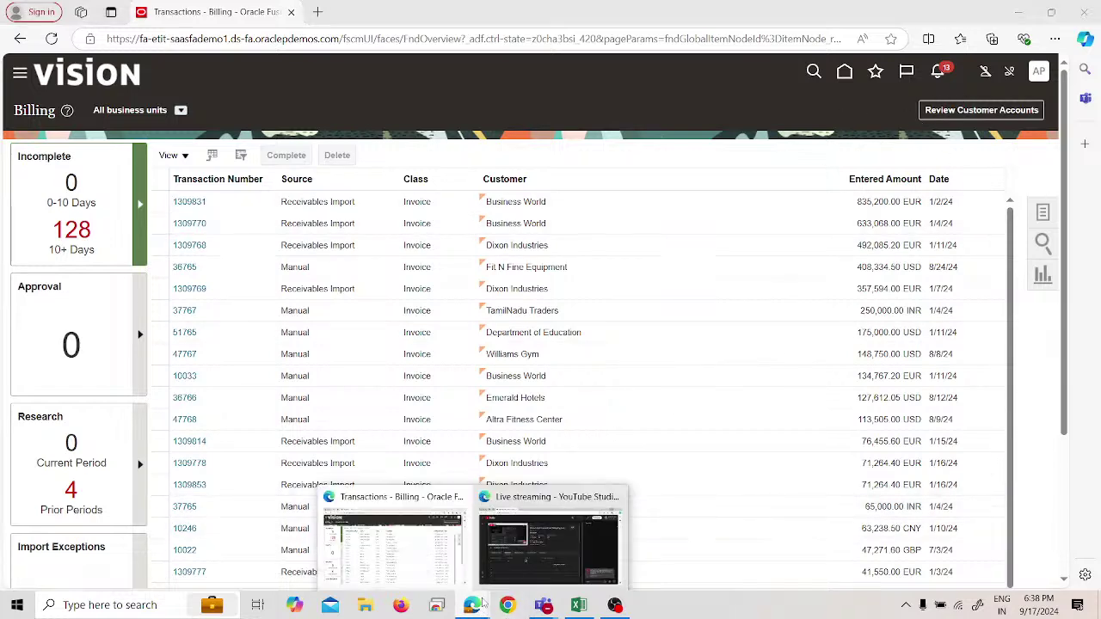
click(497, 559)
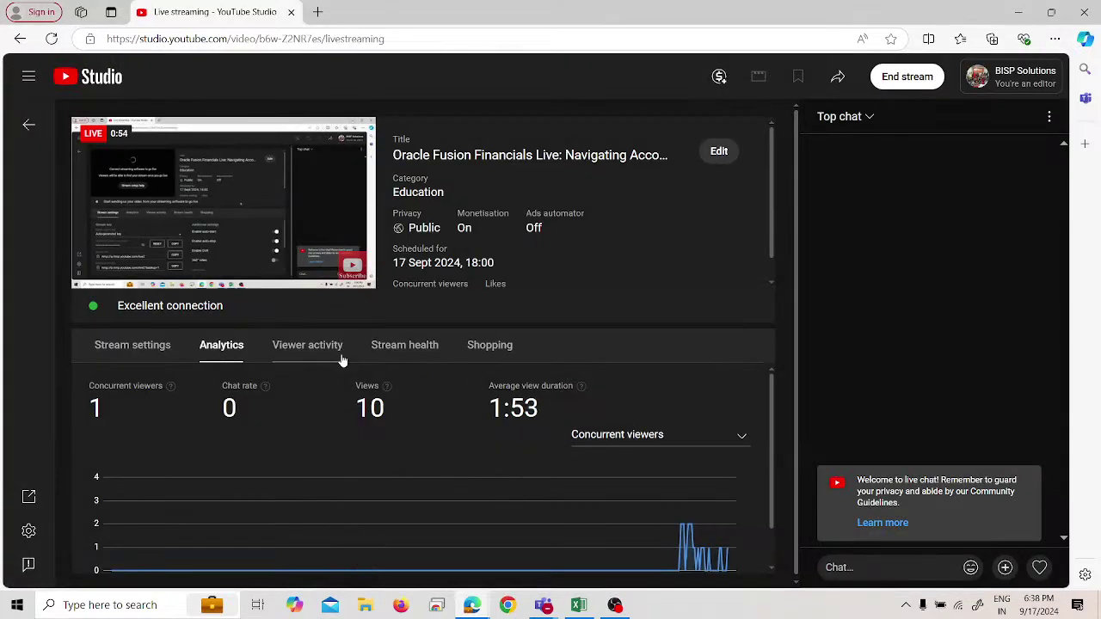
click(932, 81)
click(660, 376)
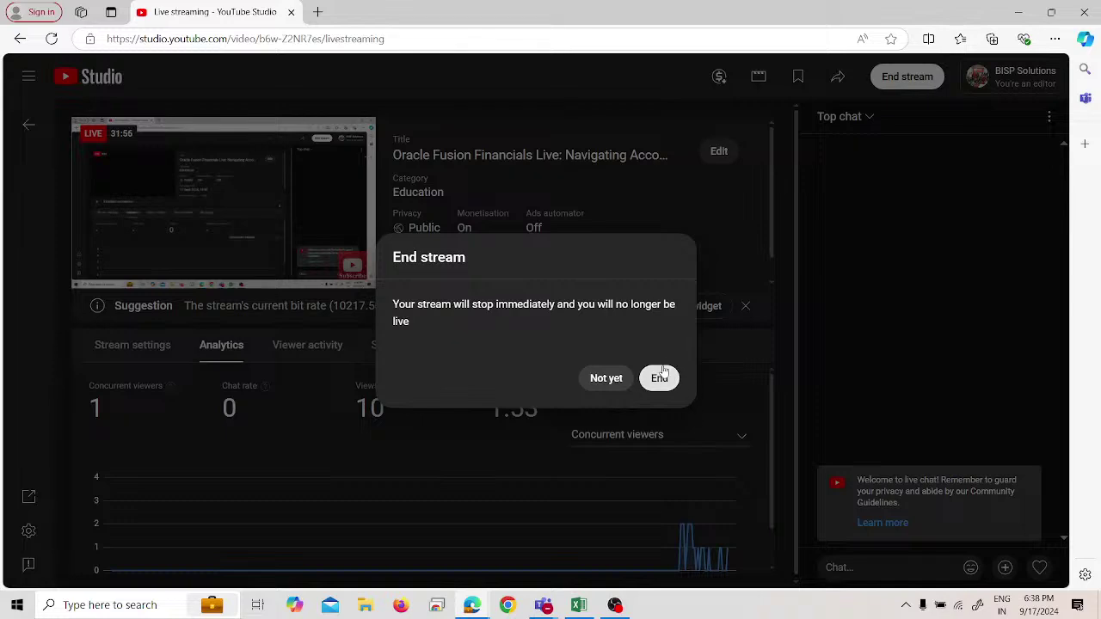